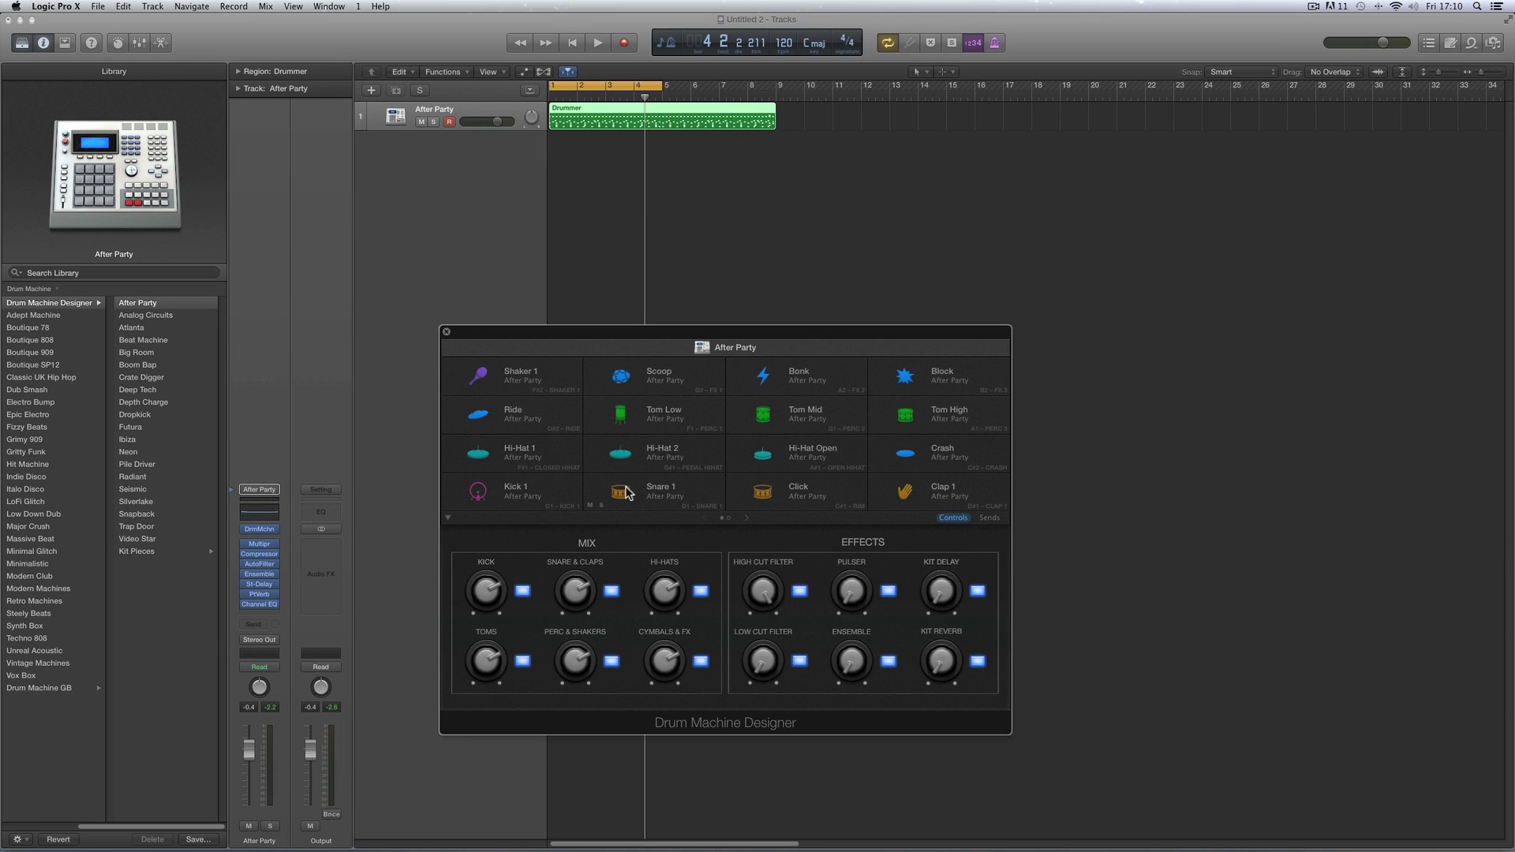
Compare the Snare 1 pad's individual controls with the After Party kit's overall Mix and Effects controls
{"action": "left_click", "coordinate": [623, 491]}
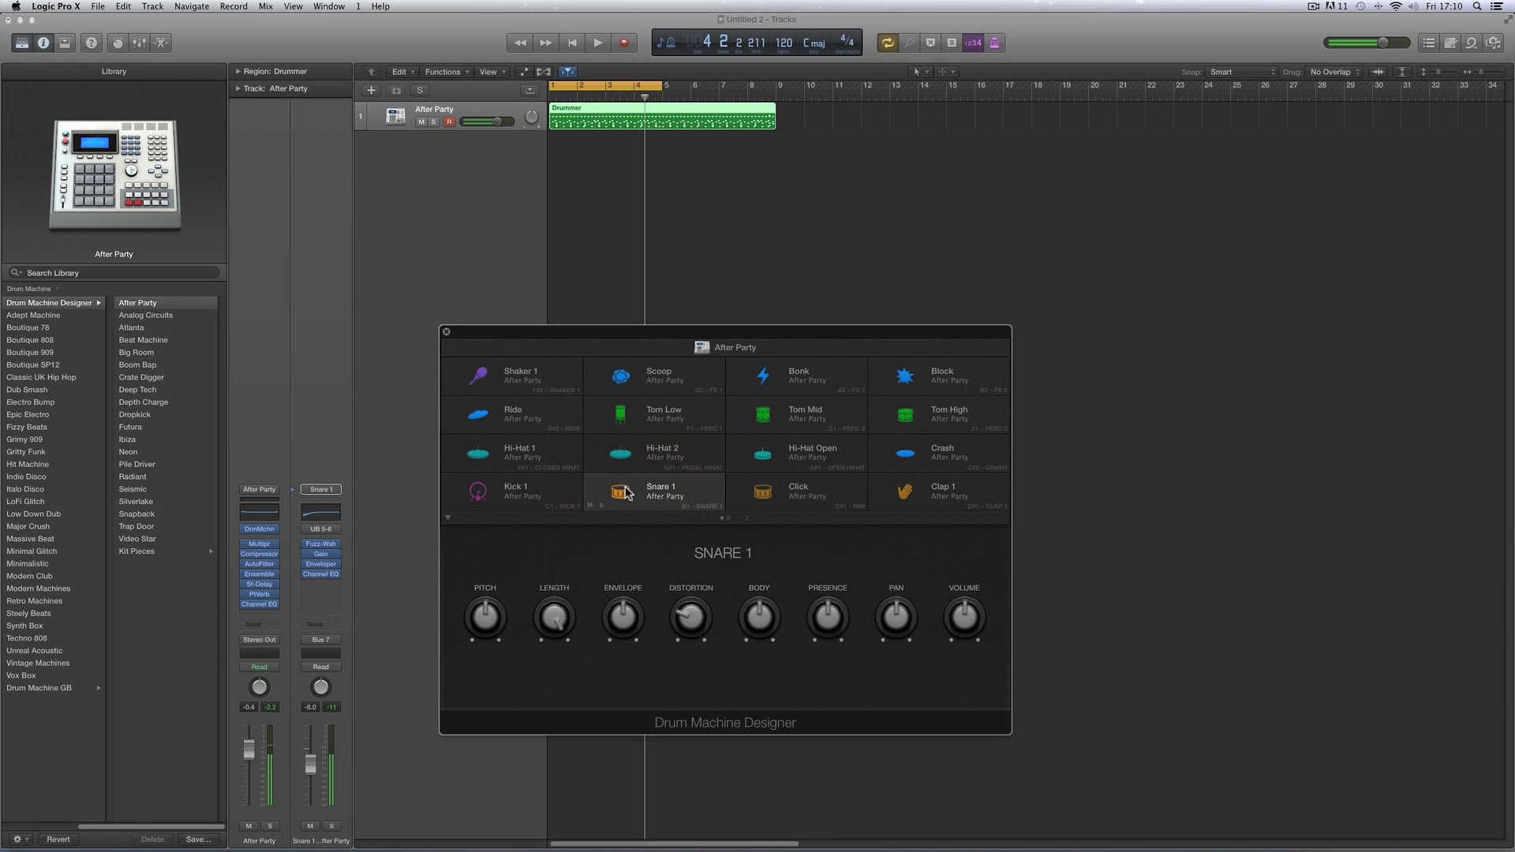
{"action": "left_click", "coordinate": [710, 353]}
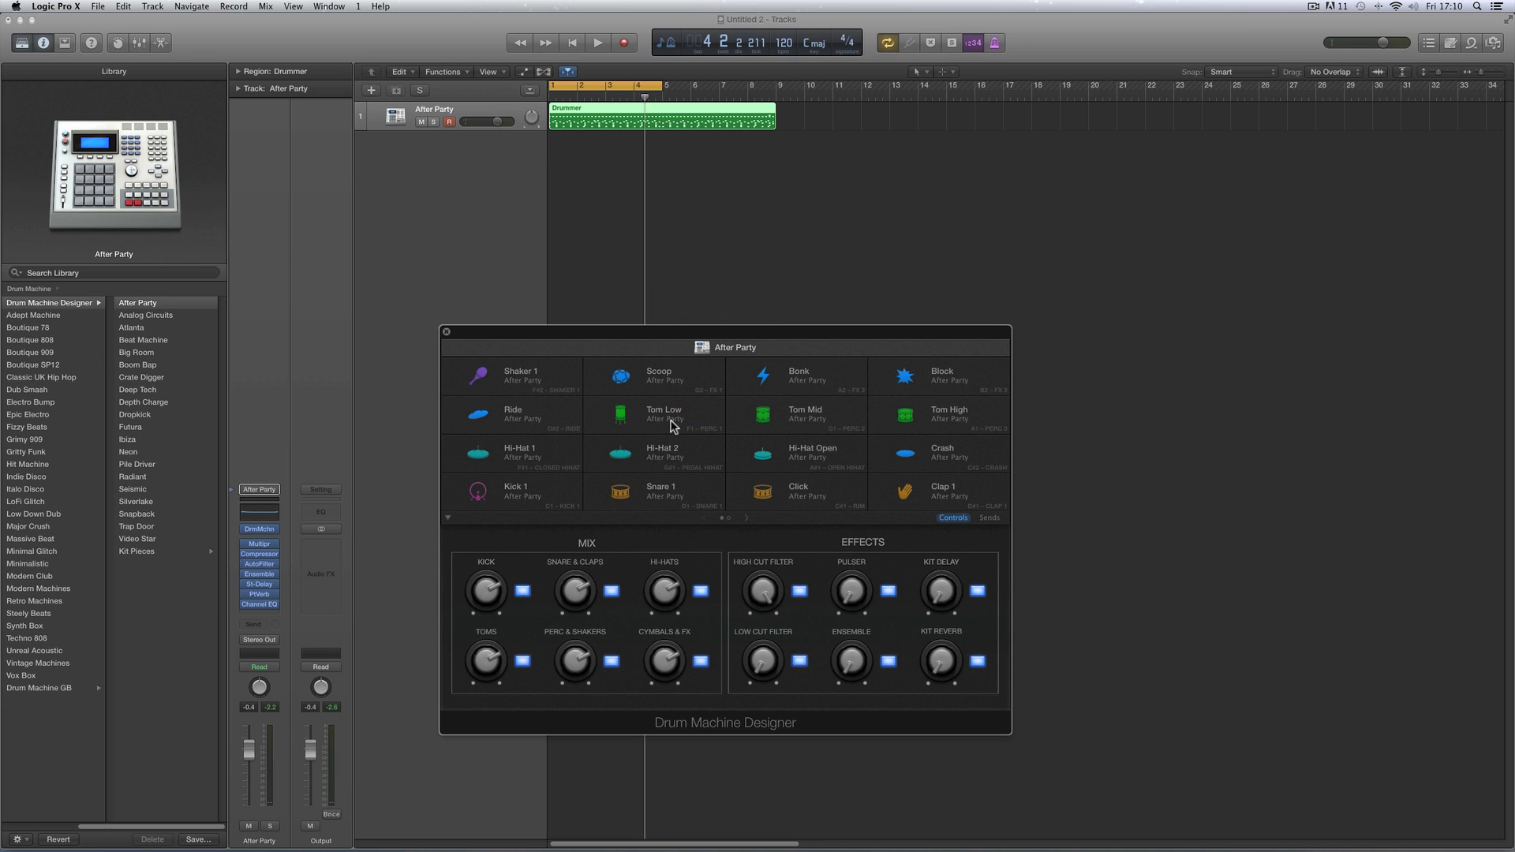
{"action": "left_click", "coordinate": [623, 493]}
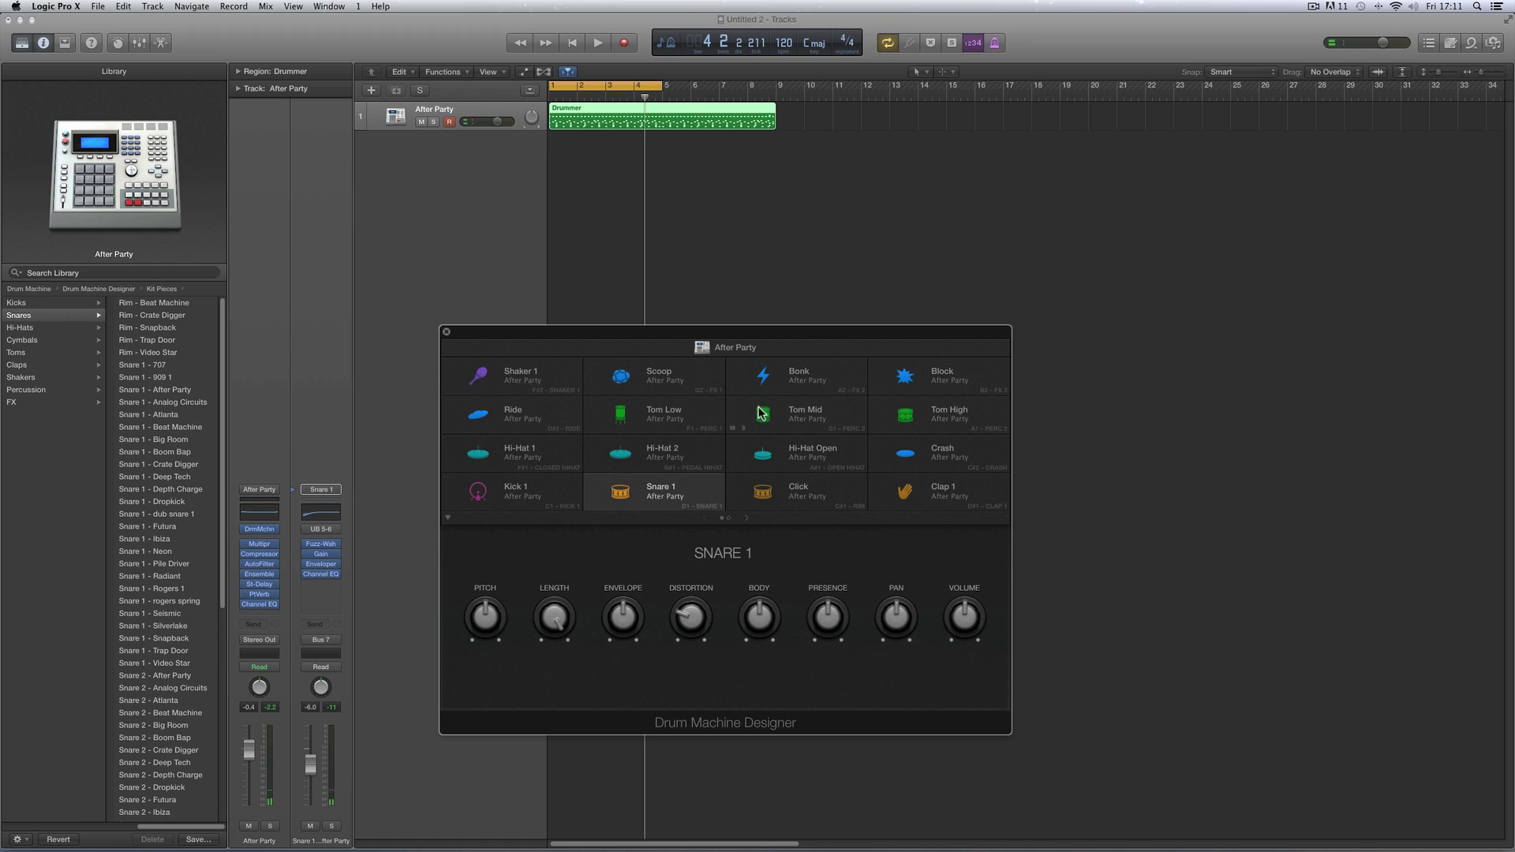
{"action": "left_click", "coordinate": [710, 348]}
Close Drum Machine Designer and reopen it from the instrument slot of the After Party track's channel strip
{"action": "left_click", "coordinate": [447, 332]}
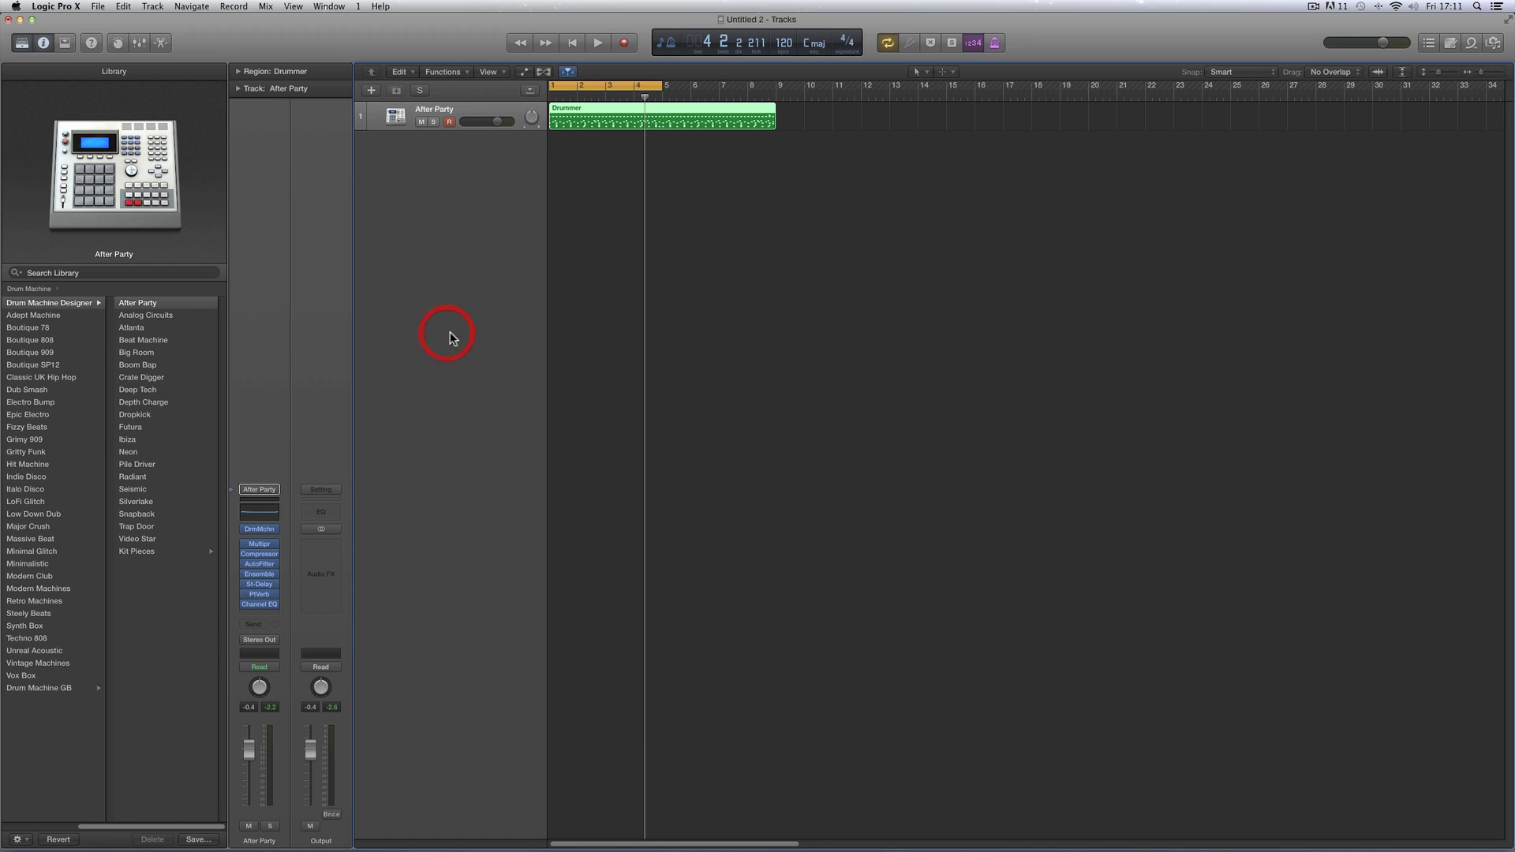
{"action": "left_click", "coordinate": [458, 111]}
{"action": "left_click", "coordinate": [260, 528]}
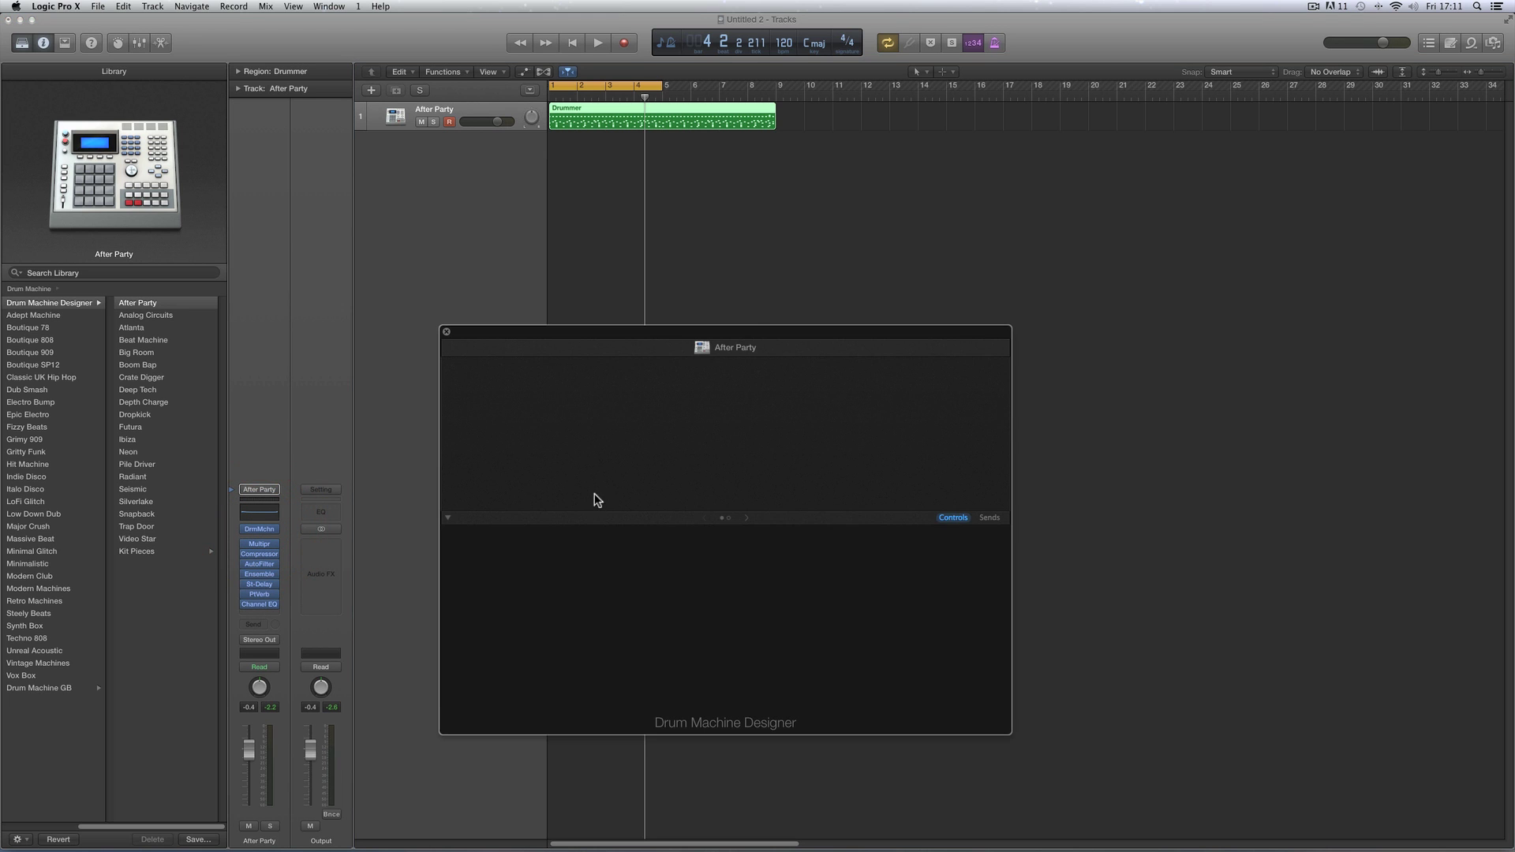
{"action": "left_click", "coordinate": [632, 334]}
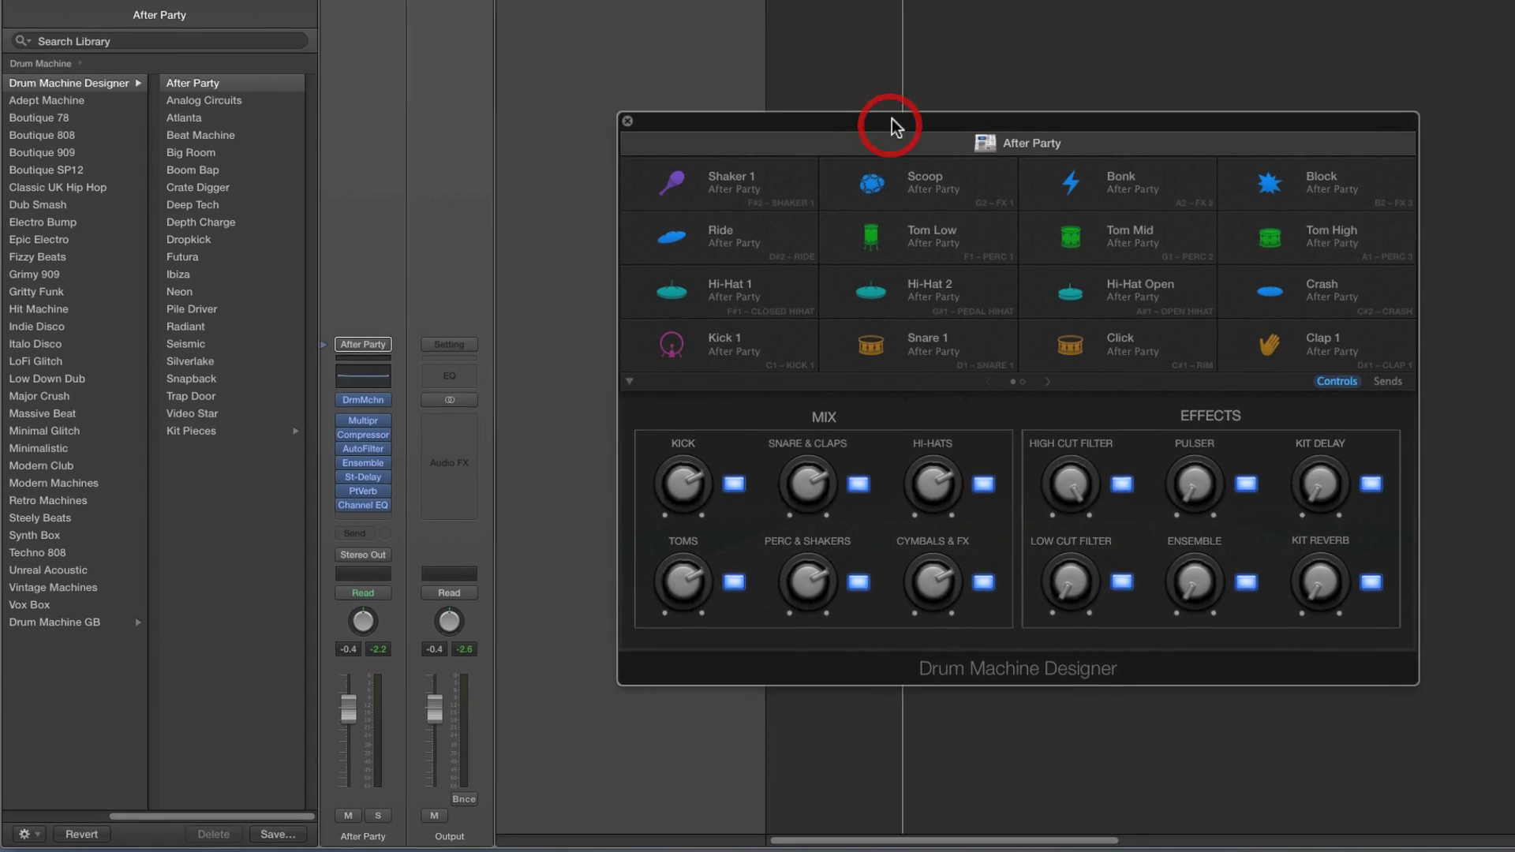
{"action": "left_click", "coordinate": [1015, 125]}
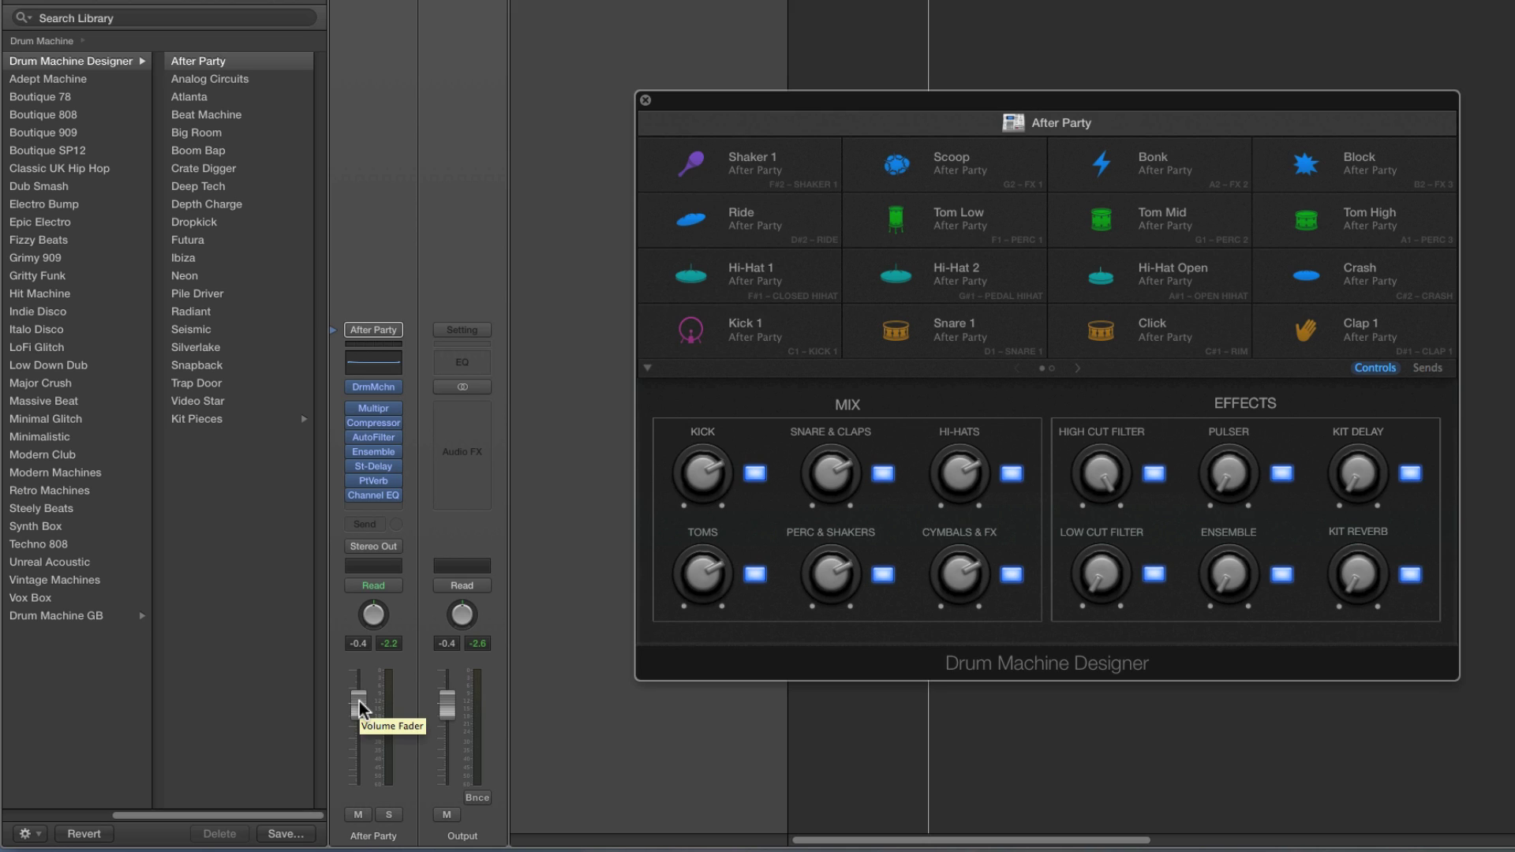
Play the Drummer region and raise the After Party channel's volume to -0.1 dB
{"action": "left_click_drag", "start_coordinate": [359, 705], "coordinate": [359, 704]}
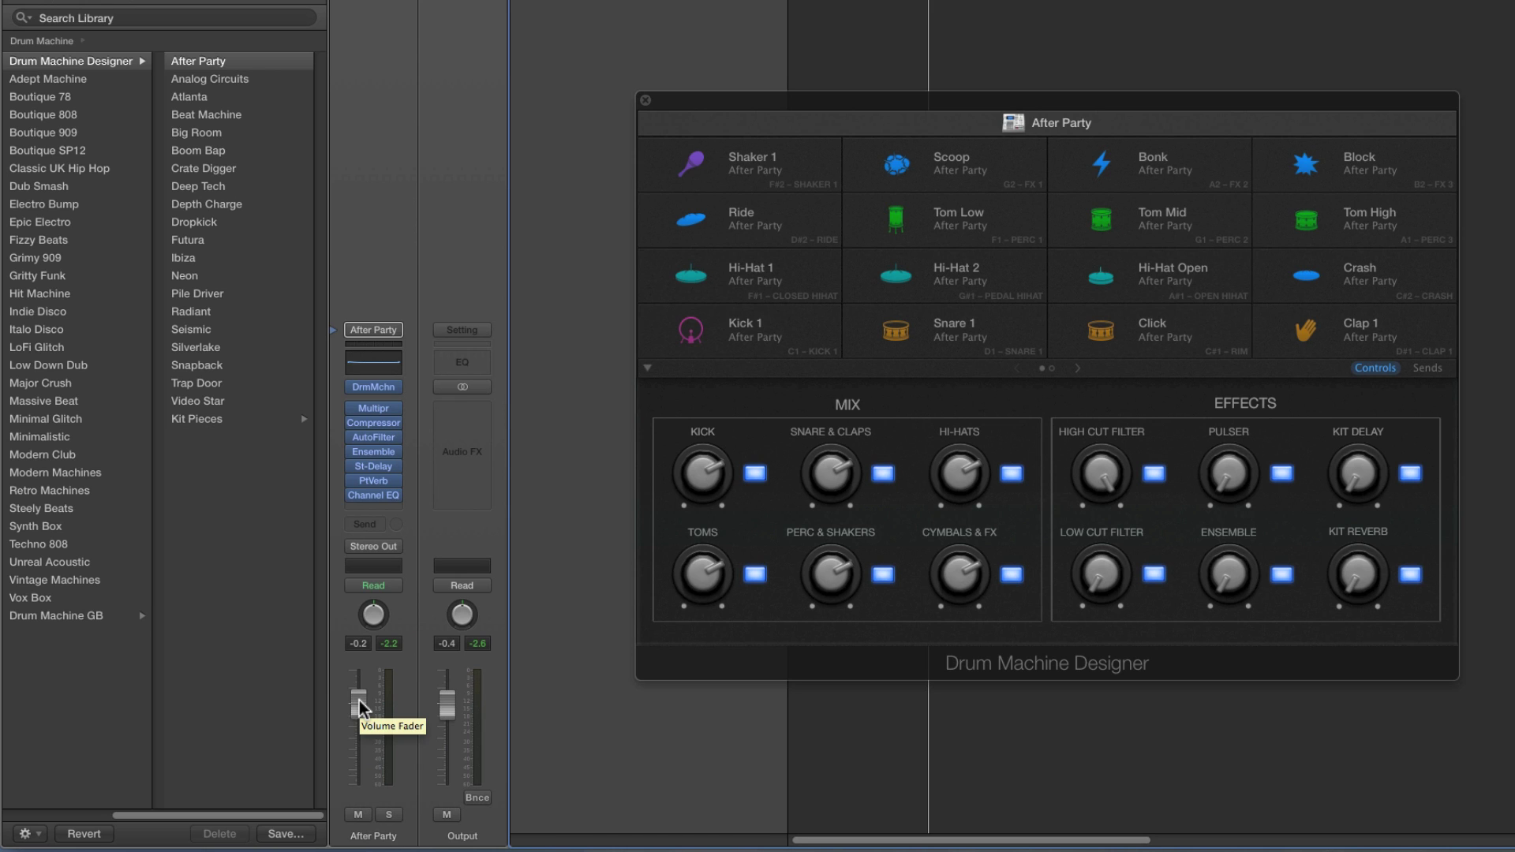
{"action": "key", "text": "space"}
{"action": "mouse_move", "coordinate": [360, 704]}
{"action": "left_mouse_down"}
{"action": "mouse_move", "coordinate": [359, 792]}
{"action": "mouse_move", "coordinate": [367, 698]}
{"action": "left_mouse_up"}
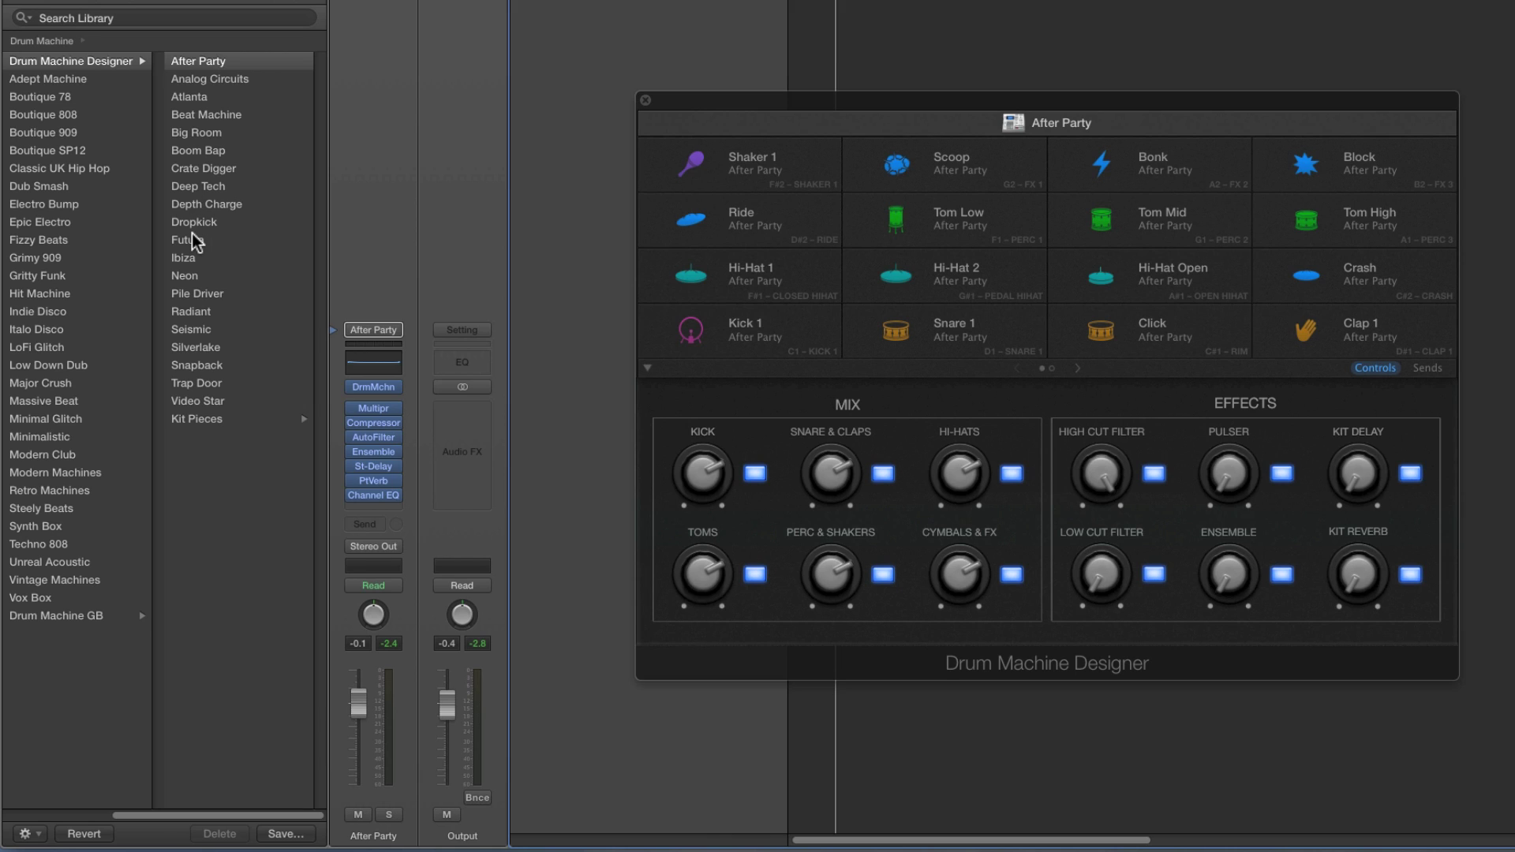
Inspect the channel strips of the Snare 1 and Hi-Hat 2 pads, checking the input source options of each
{"action": "left_click", "coordinate": [898, 332]}
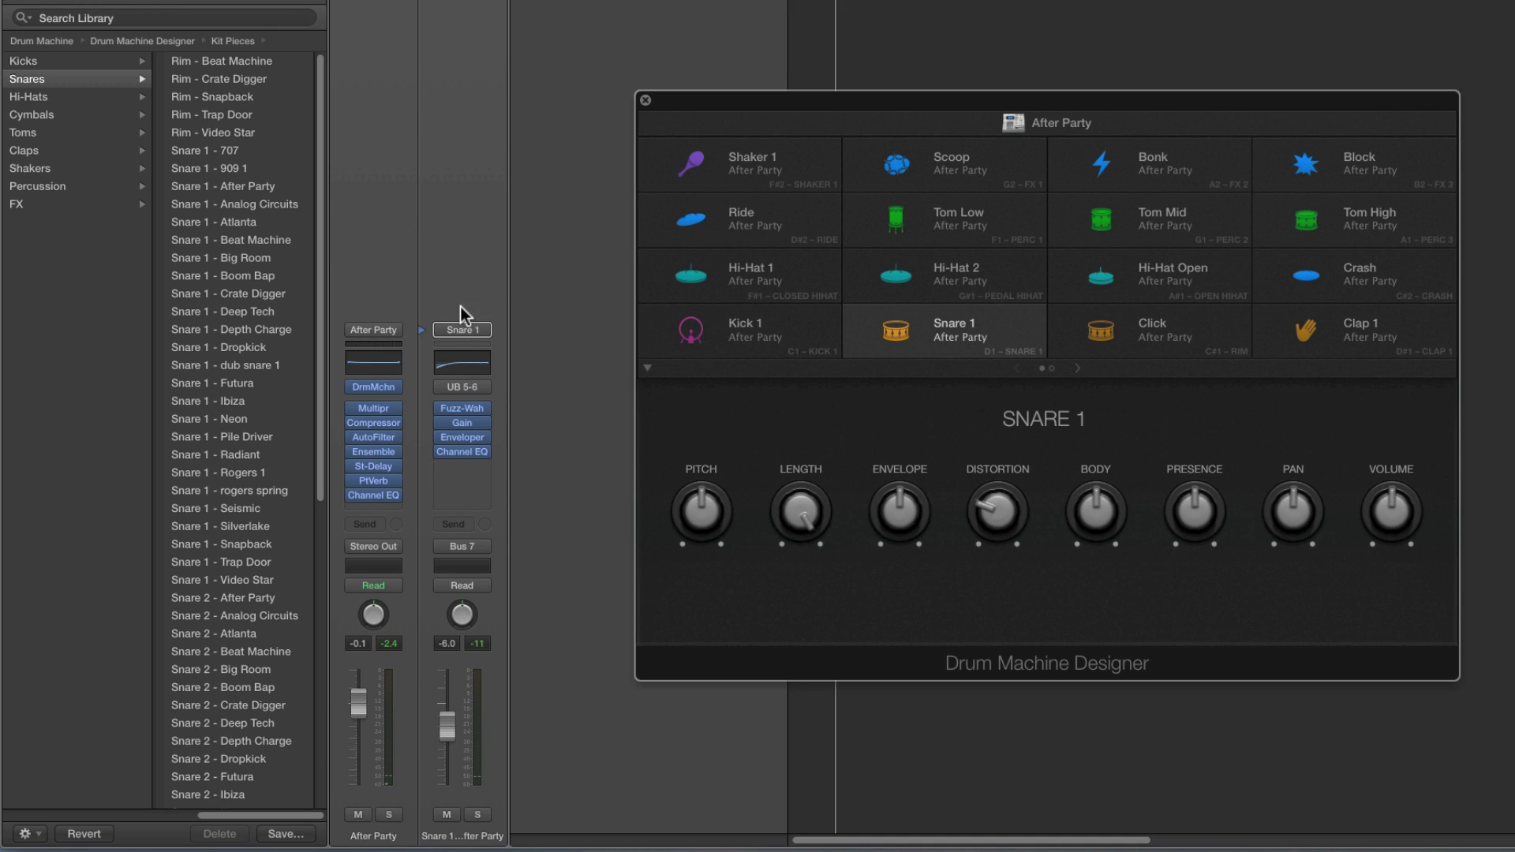
{"action": "mouse_move", "coordinate": [467, 431]}
{"action": "left_click", "coordinate": [912, 338]}
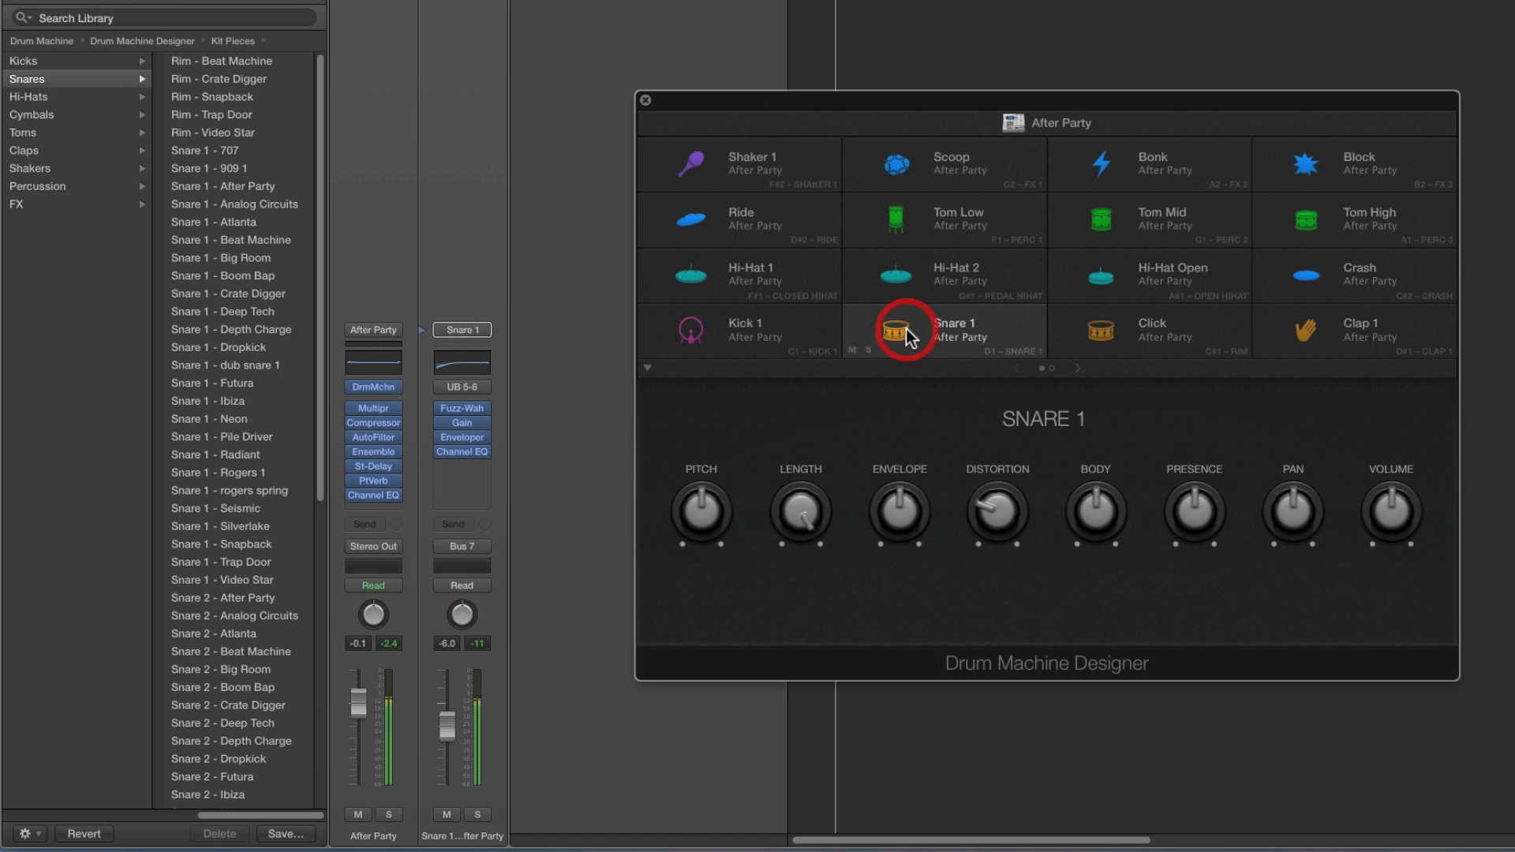
{"action": "left_click", "coordinate": [483, 393]}
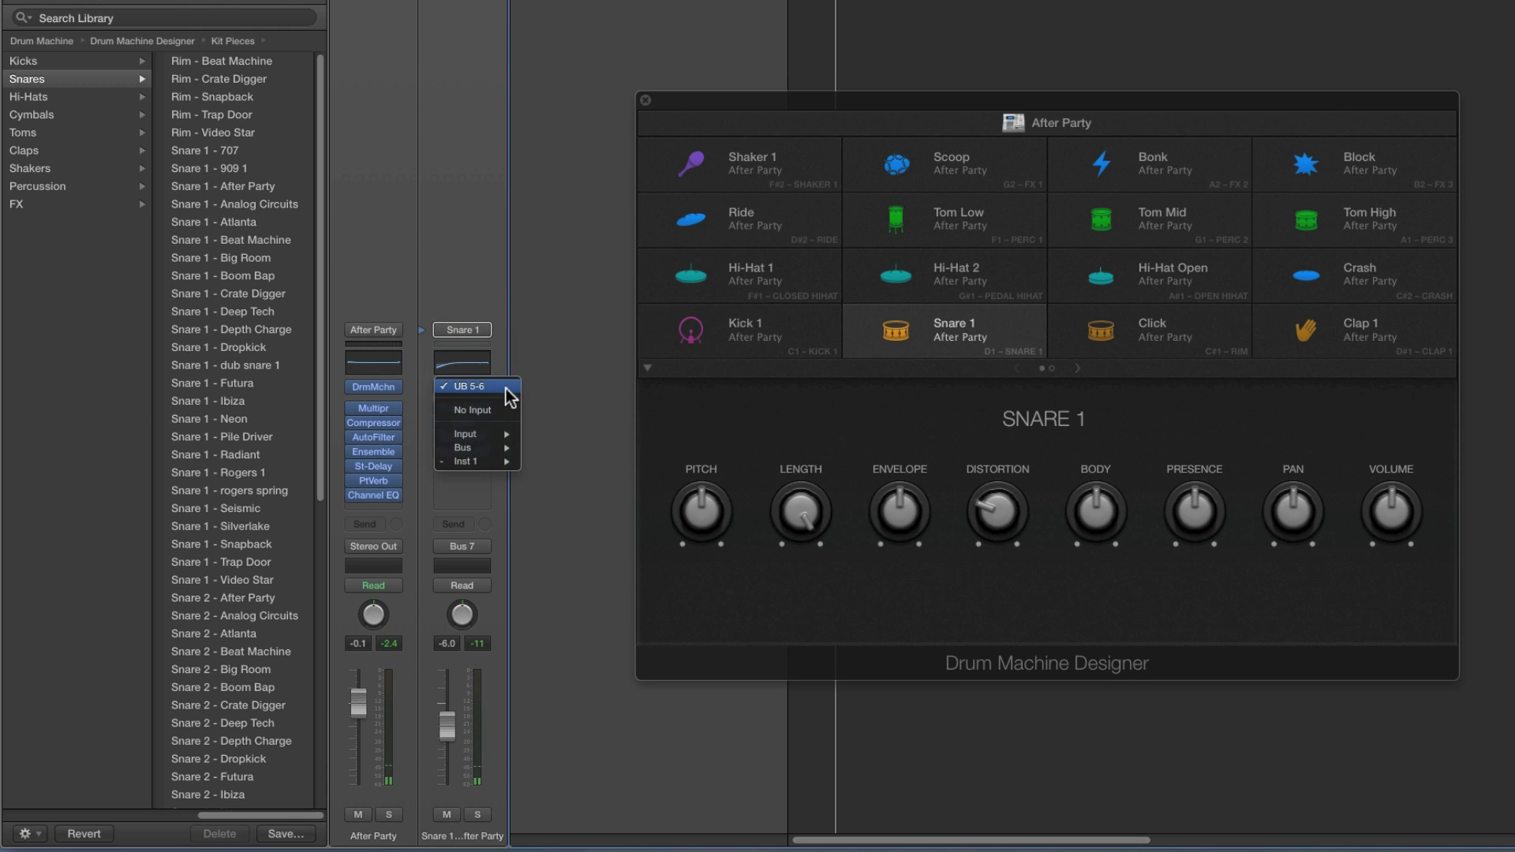
{"action": "left_click", "coordinate": [472, 310]}
{"action": "left_click", "coordinate": [888, 278]}
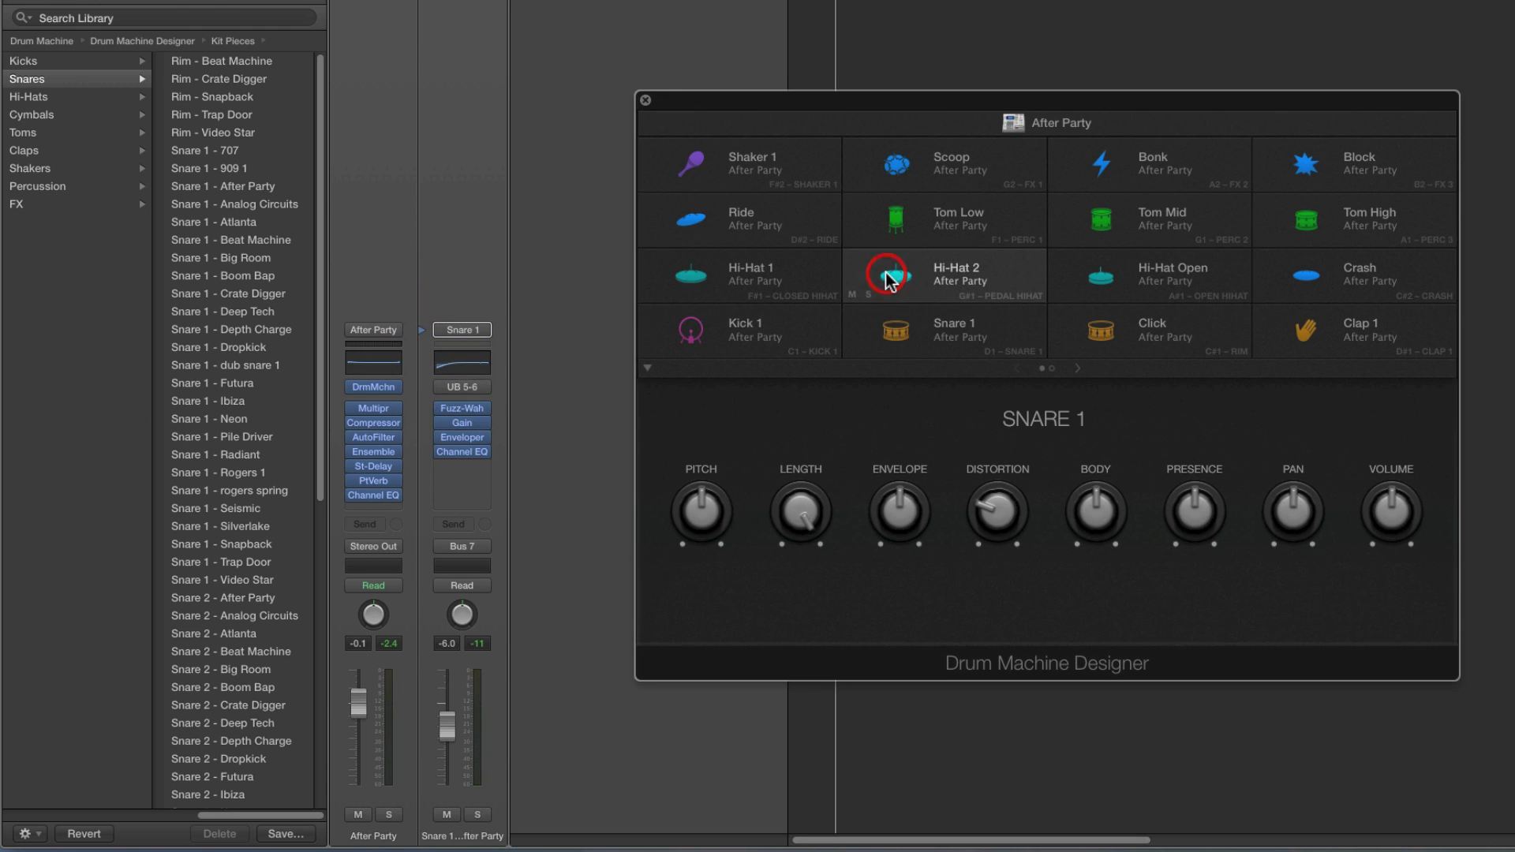
{"action": "left_click", "coordinate": [483, 387]}
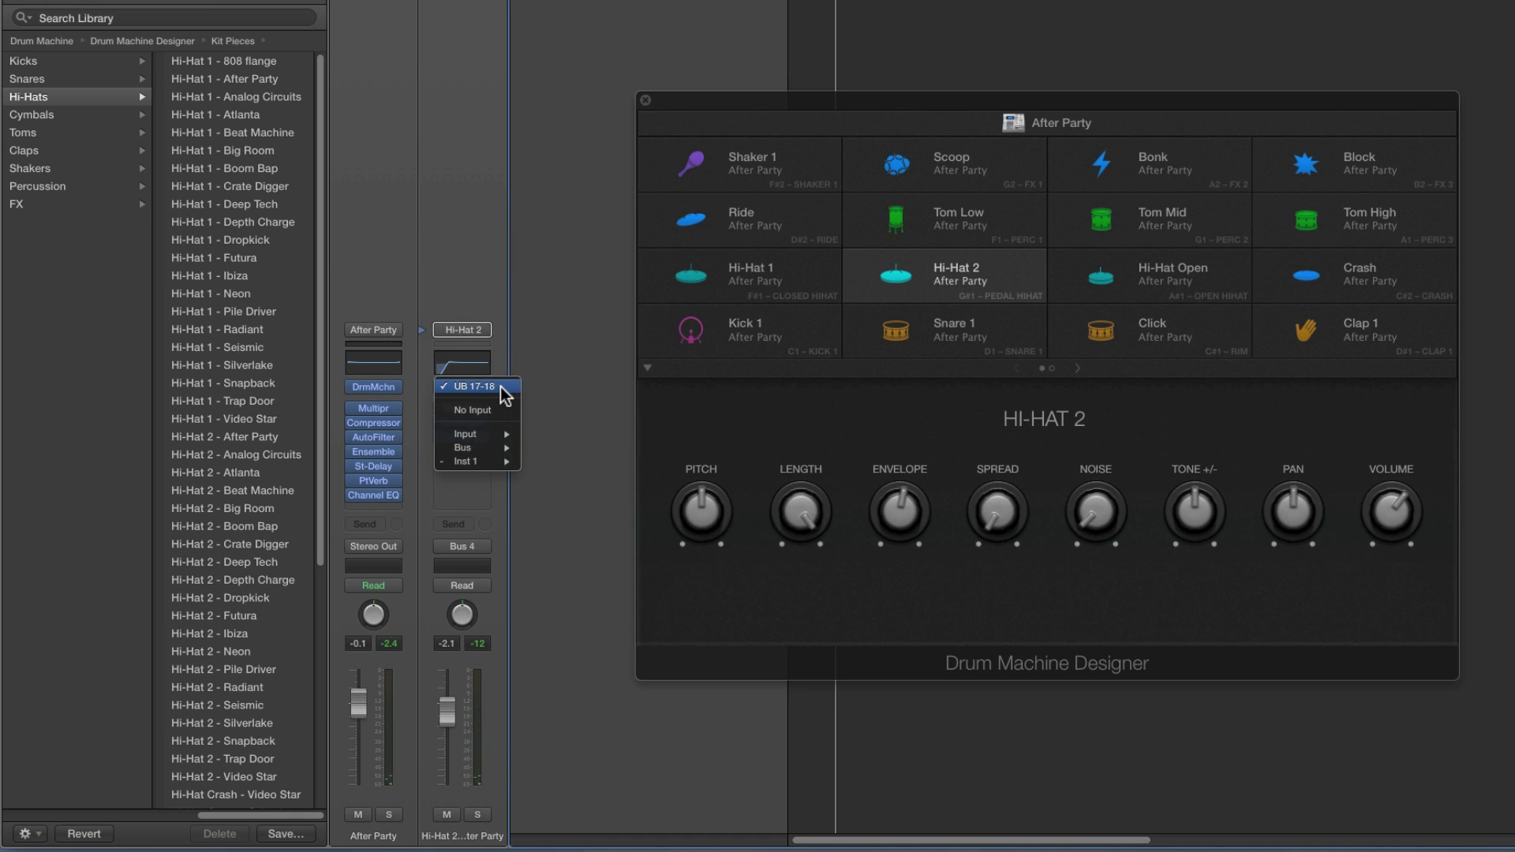
{"action": "left_click", "coordinate": [474, 301]}
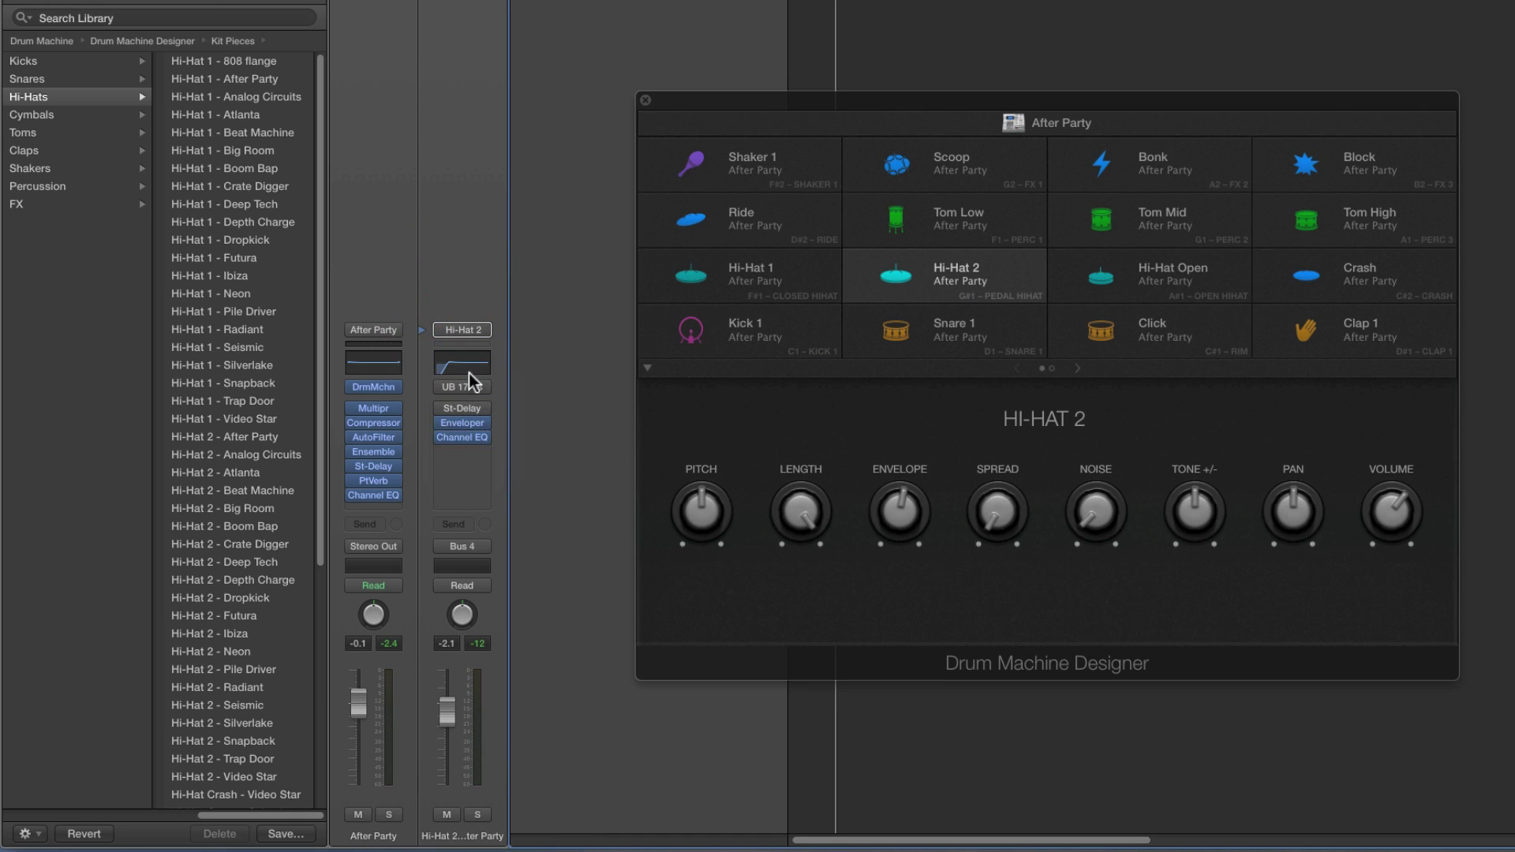
Browse the matching Library kit-piece category for each of the Snare 1, Hi-Hat 2 and Tom Low pads
{"action": "left_click", "coordinate": [895, 335]}
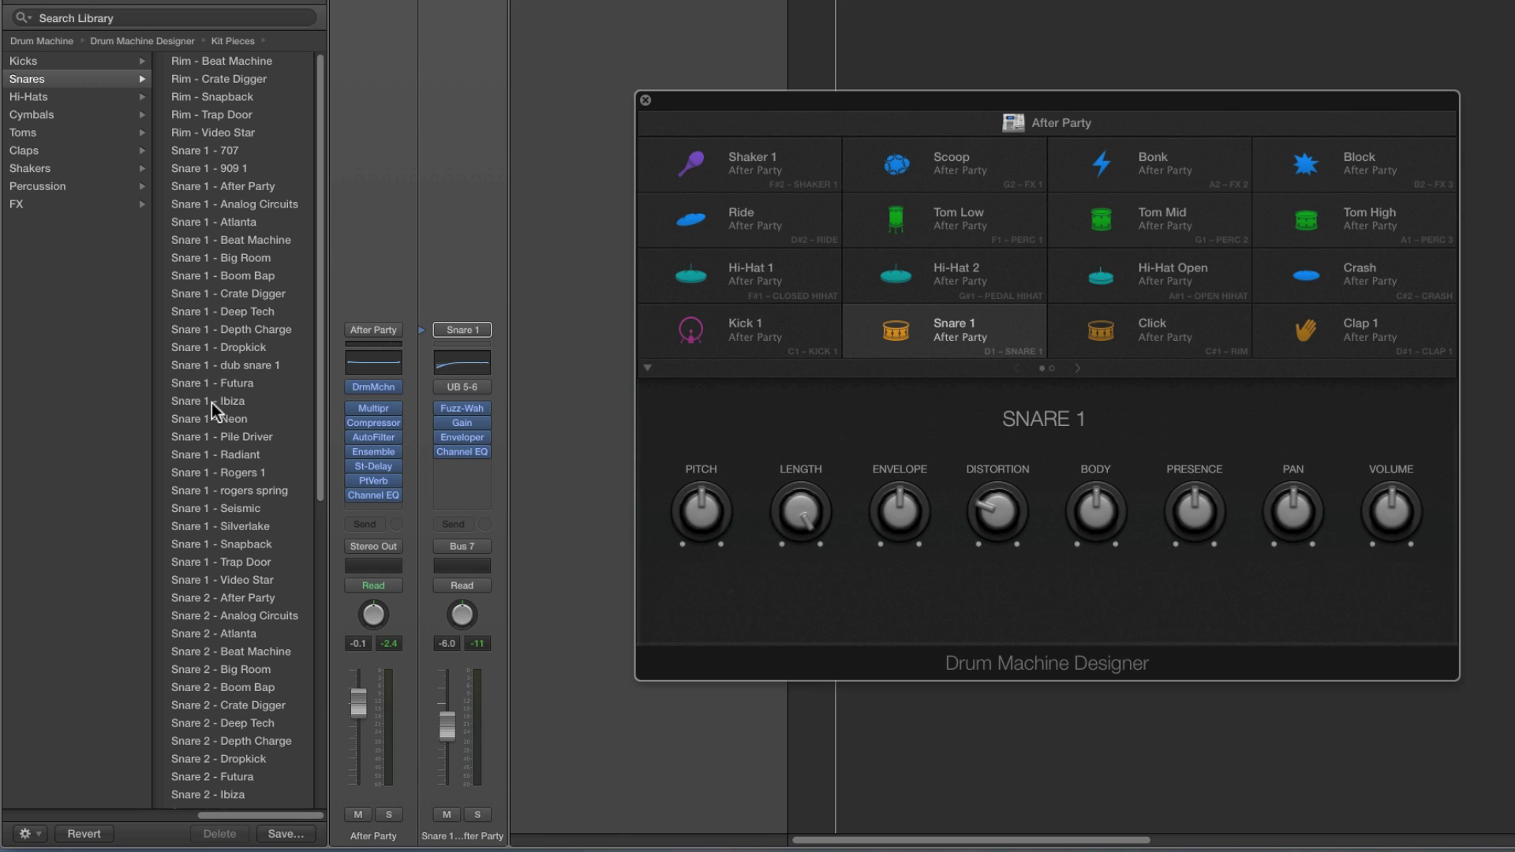
{"action": "mouse_move", "coordinate": [907, 316]}
{"action": "left_click", "coordinate": [904, 333]}
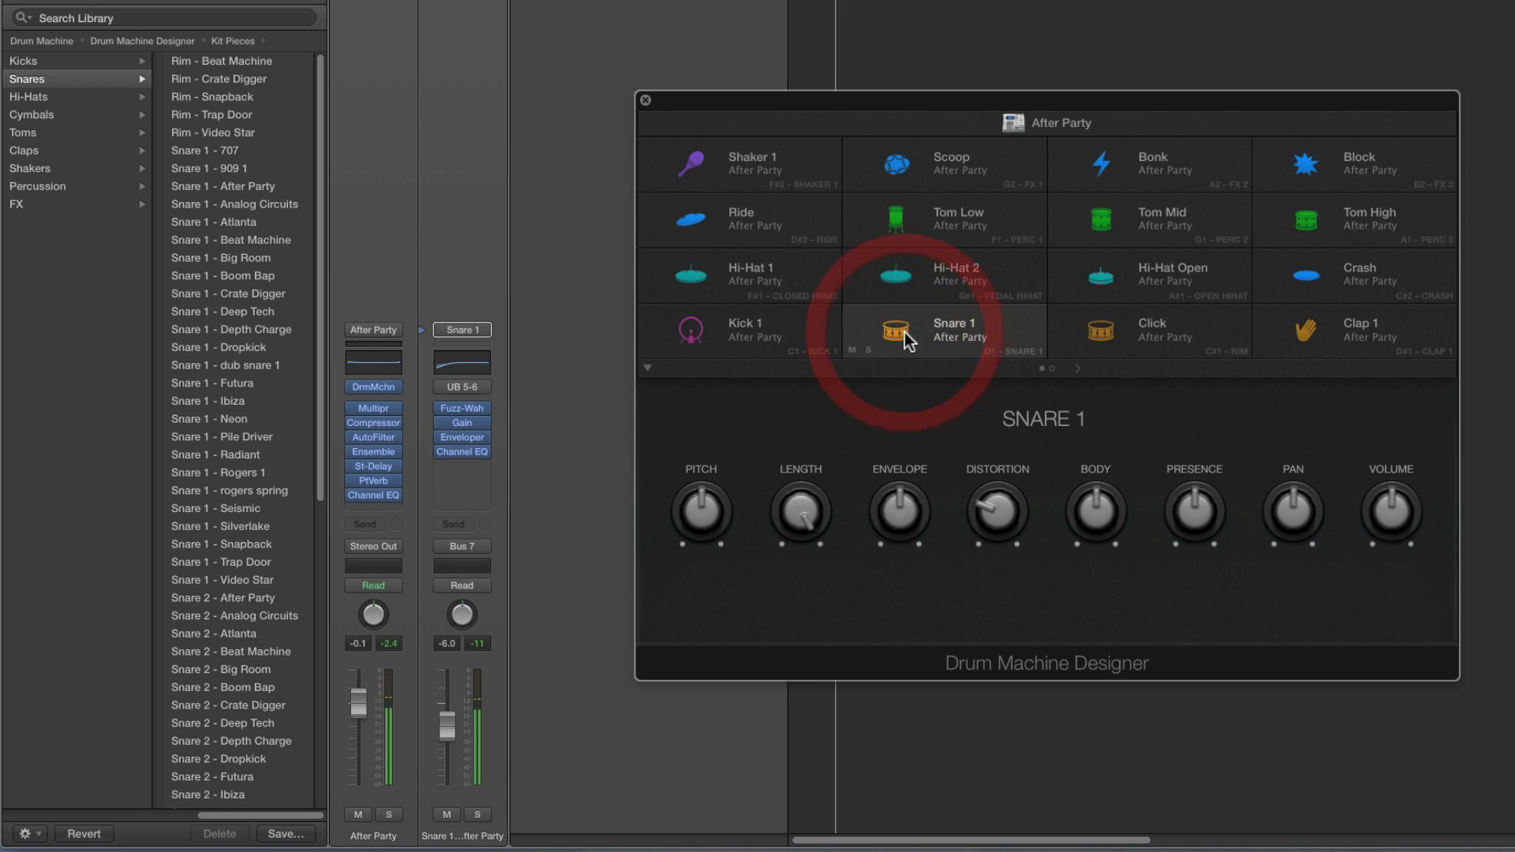
{"action": "left_click", "coordinate": [47, 81]}
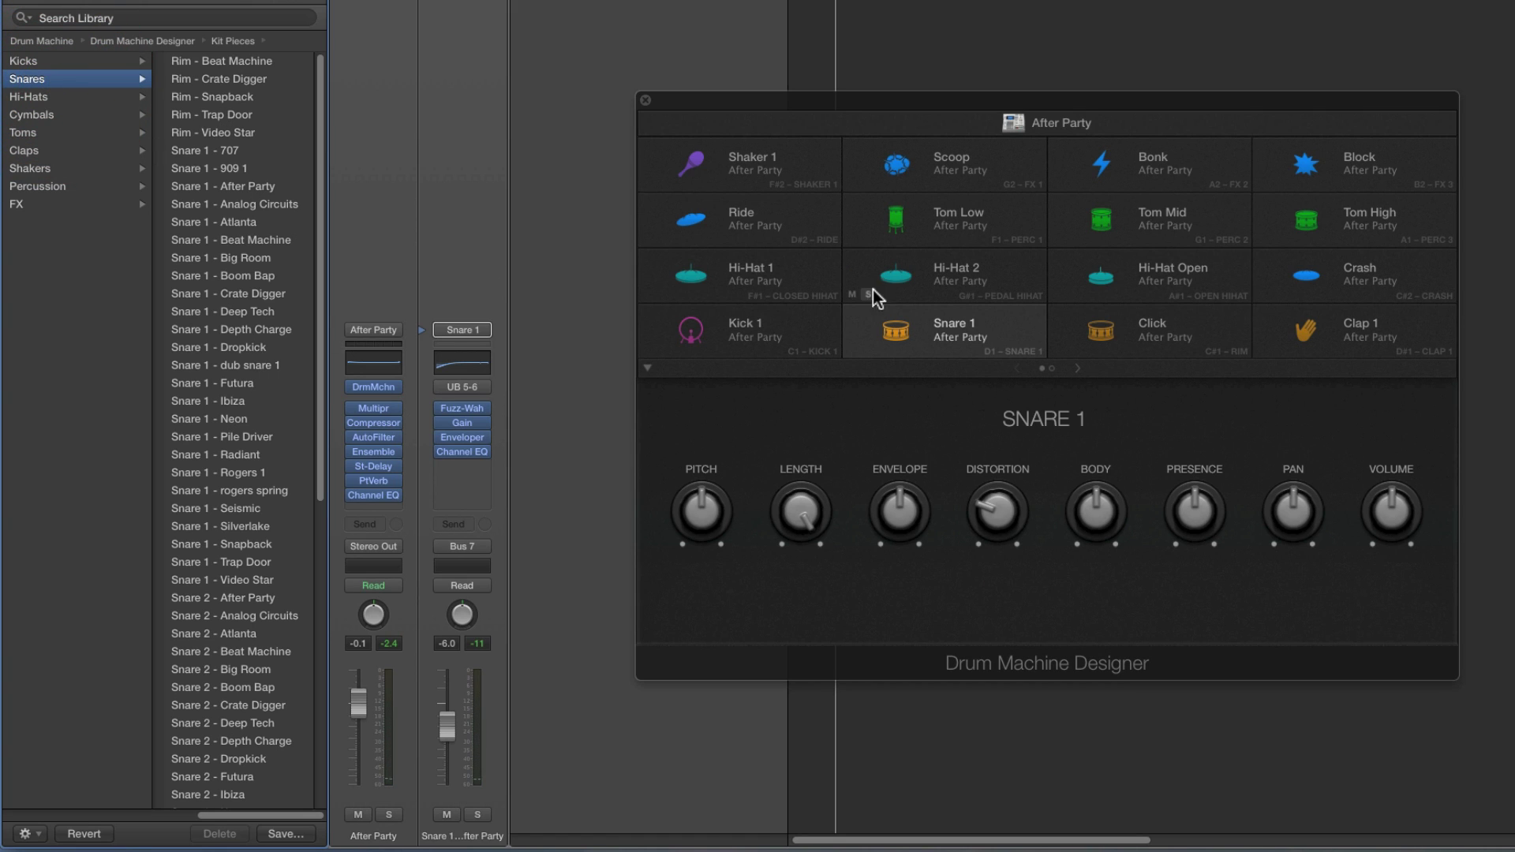
{"action": "left_click", "coordinate": [898, 283]}
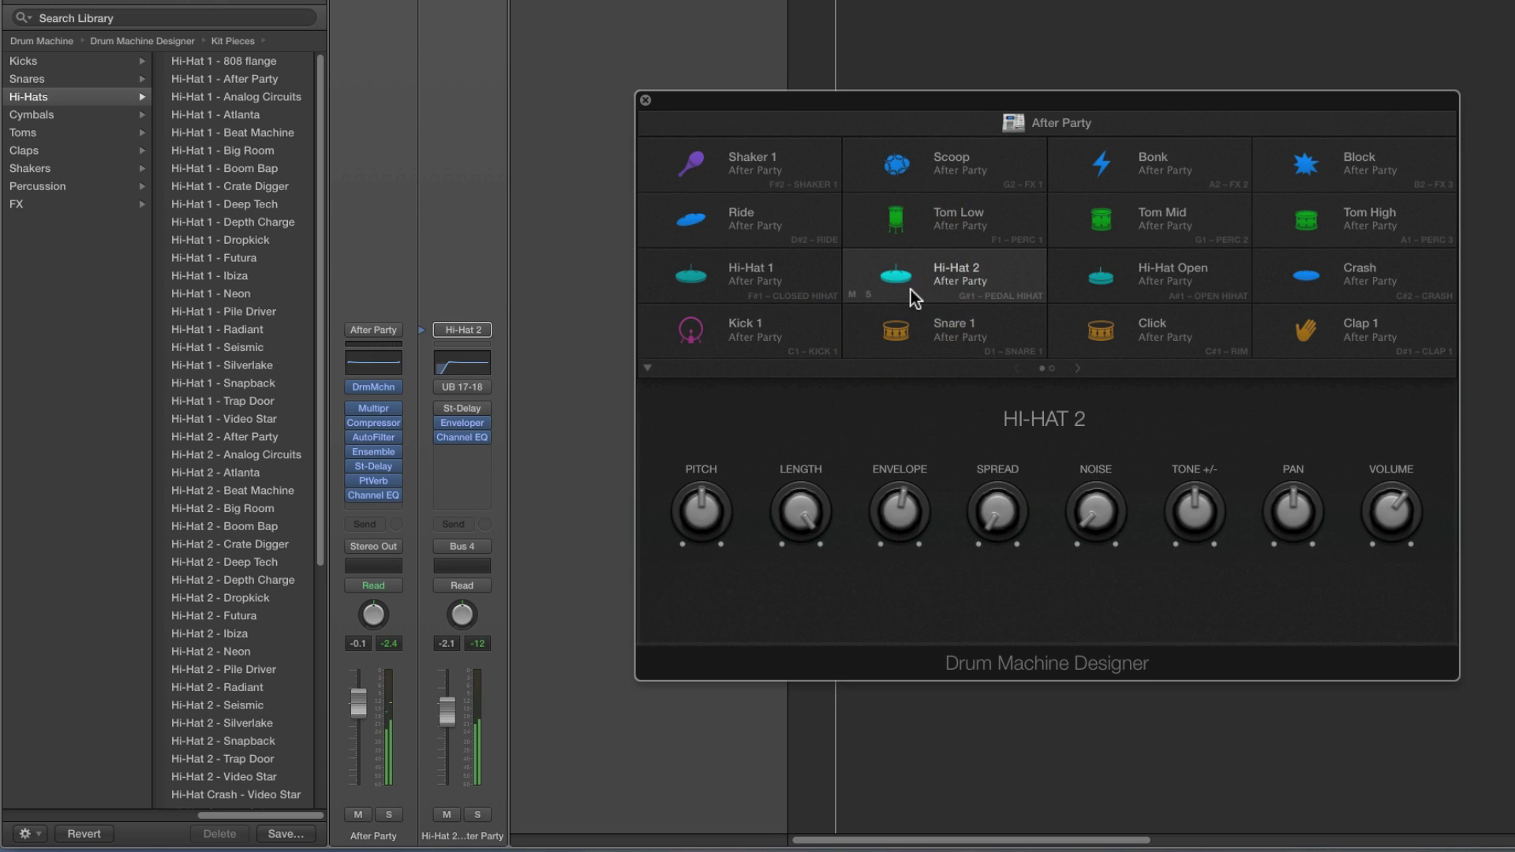
{"action": "left_click", "coordinate": [40, 98]}
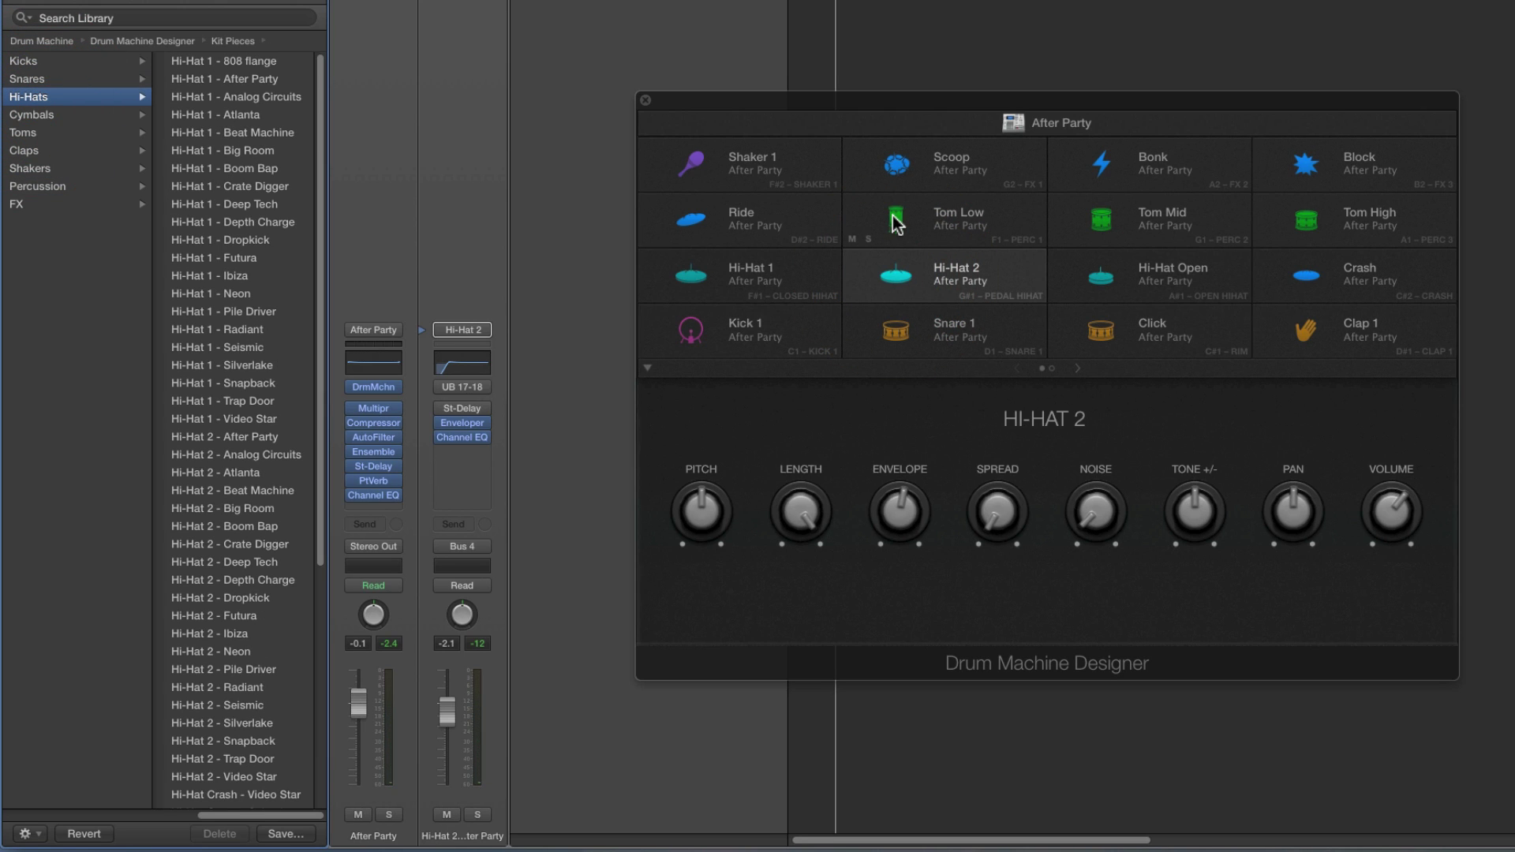
{"action": "left_click", "coordinate": [897, 224]}
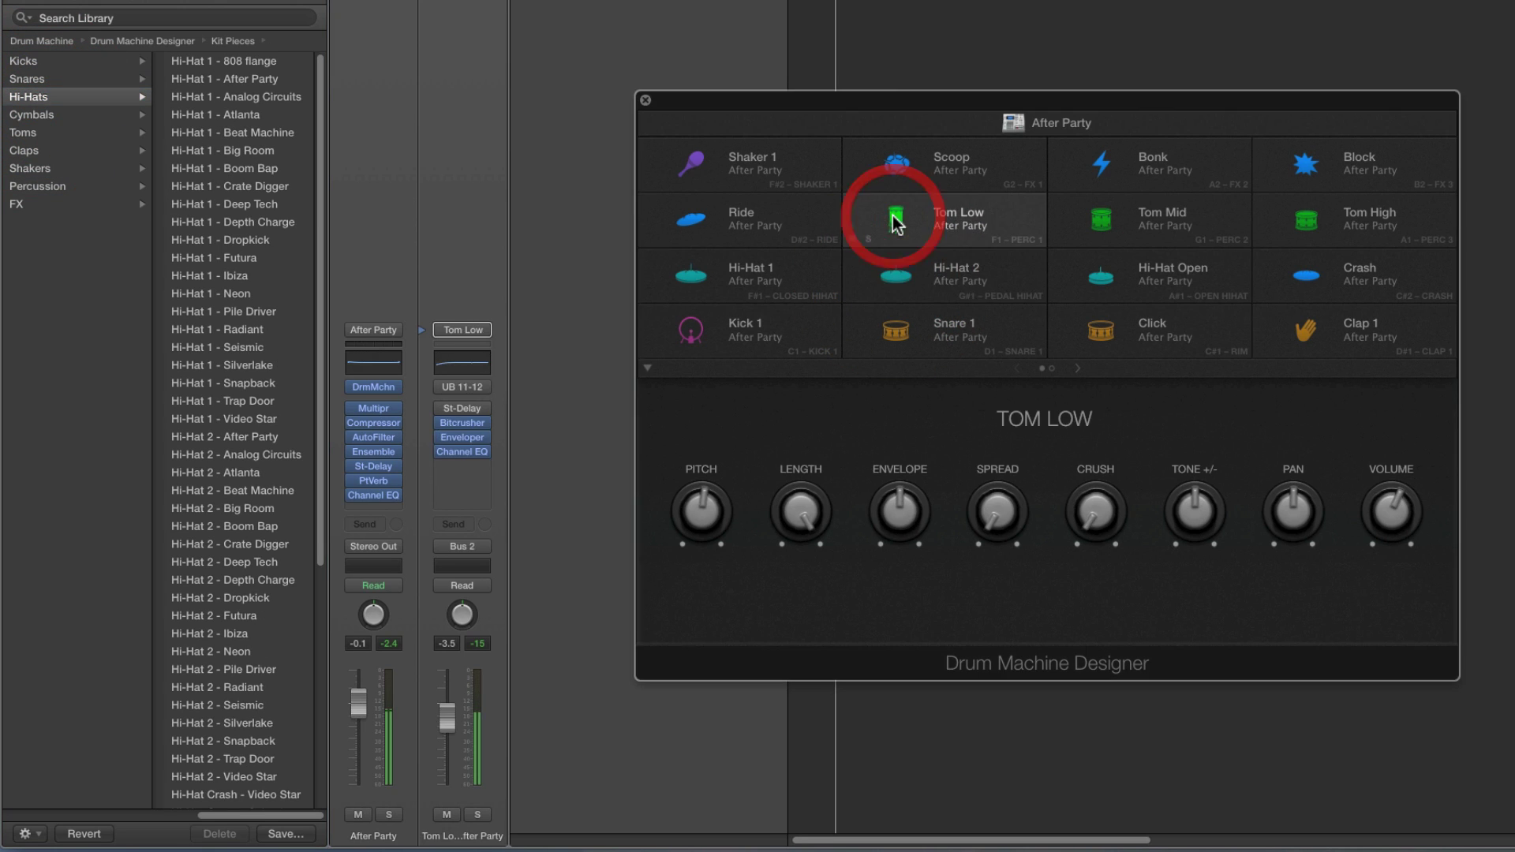
{"action": "left_click", "coordinate": [34, 134]}
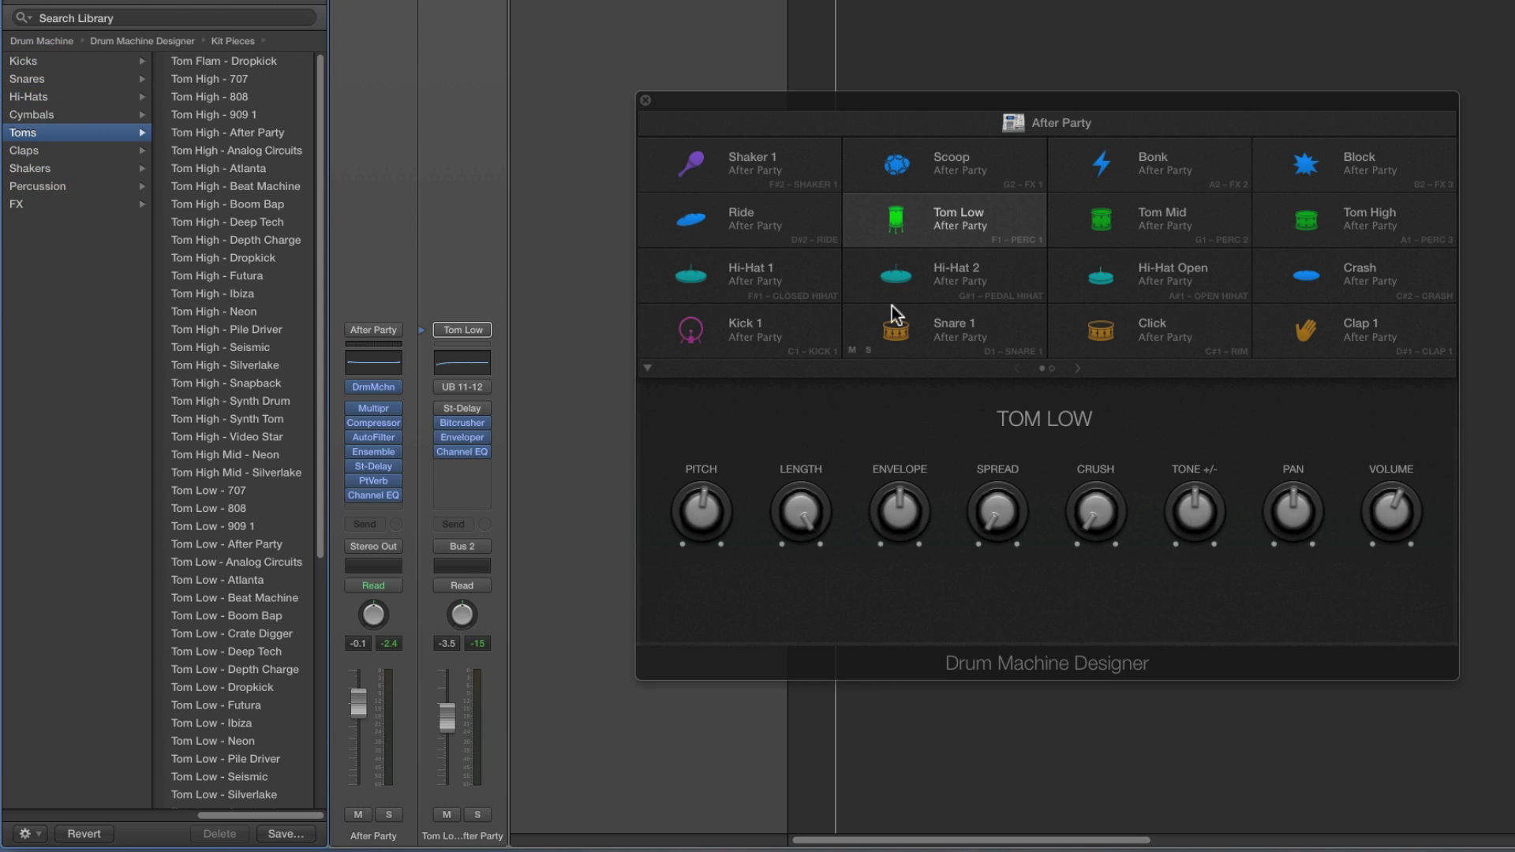
Audition the Kick 1, Snare 1, Tom Low and Hi-Hat 2 pads, ending with Snare 1 selected
{"action": "left_click", "coordinate": [688, 329]}
{"action": "left_click", "coordinate": [692, 328]}
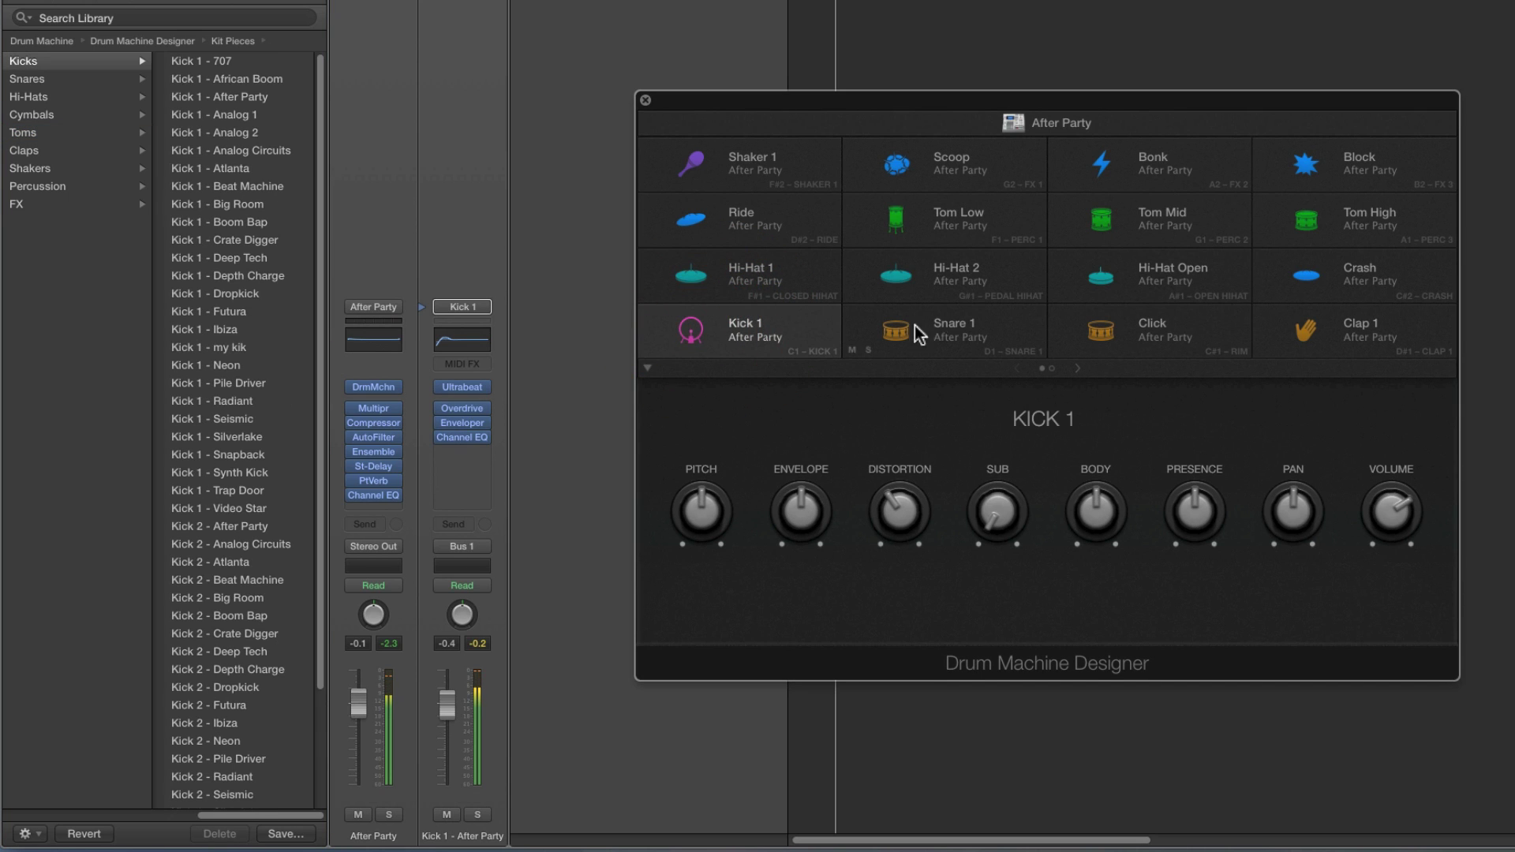
{"action": "left_click", "coordinate": [897, 330]}
{"action": "left_click", "coordinate": [900, 222]}
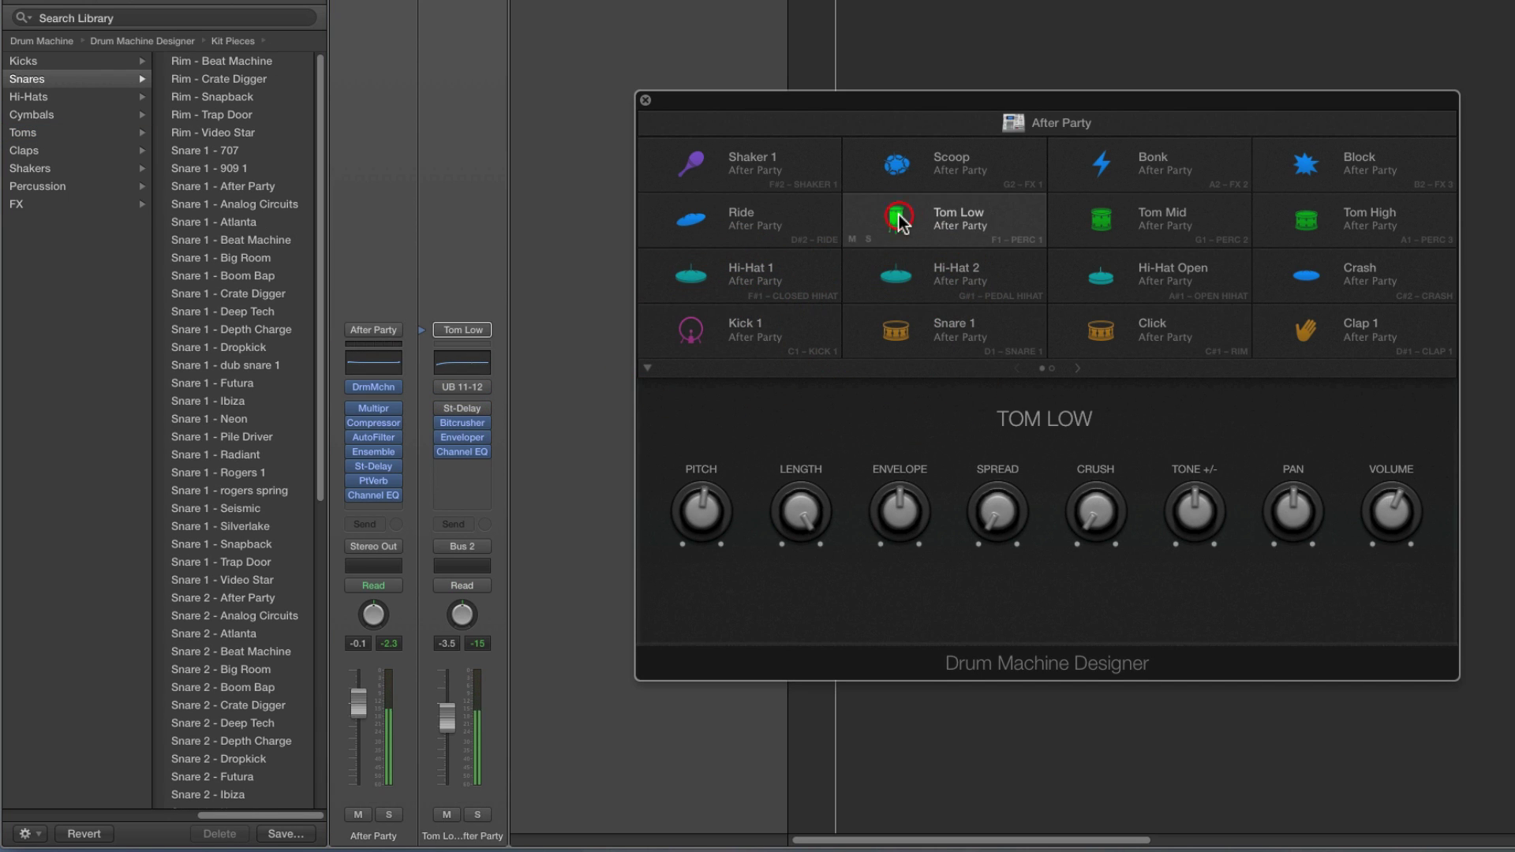
{"action": "left_click", "coordinate": [914, 292]}
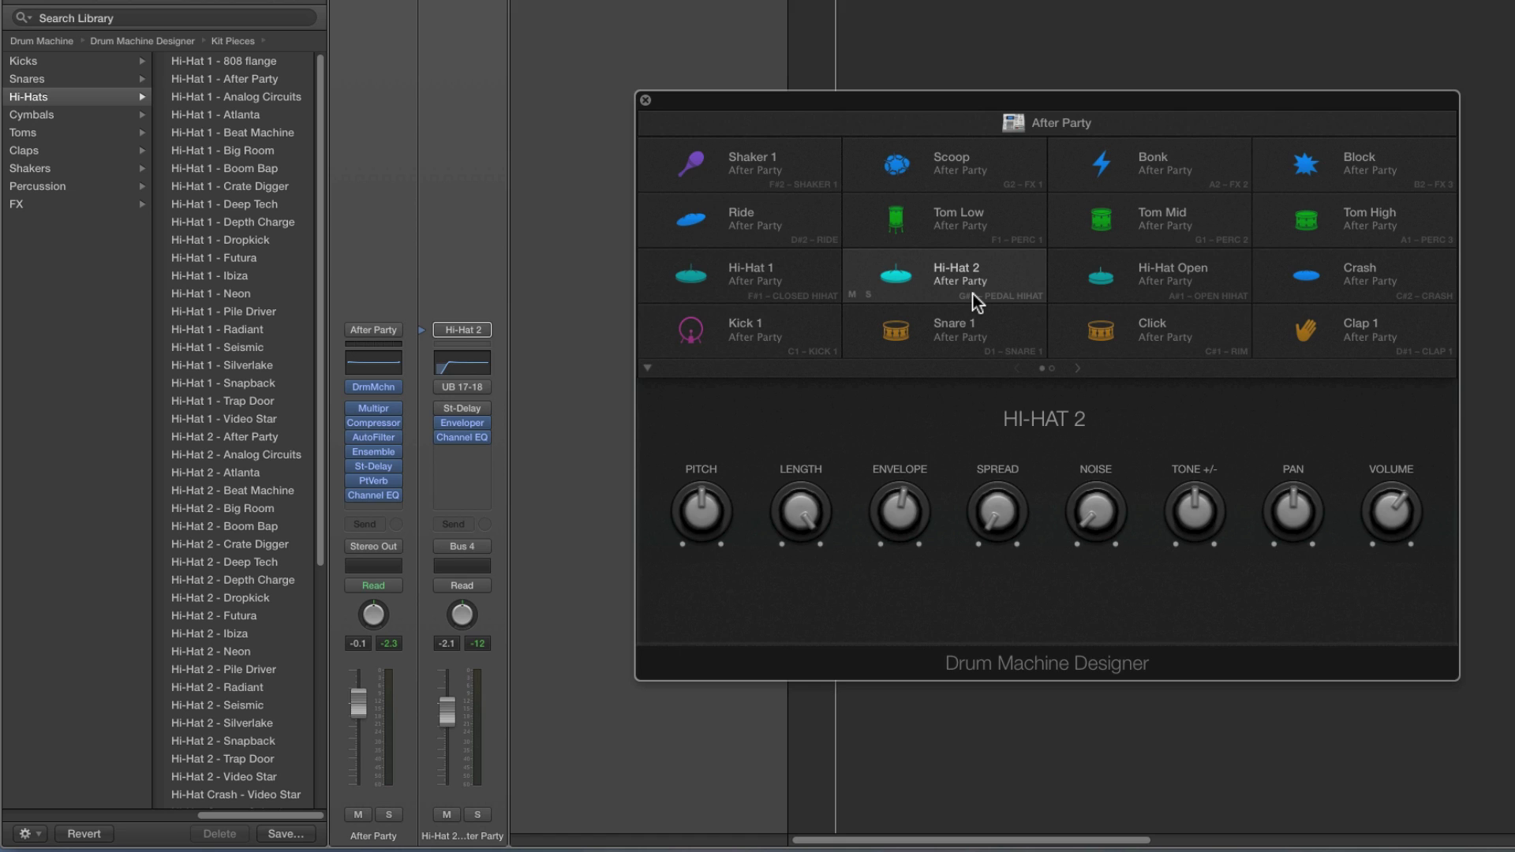
{"action": "left_click", "coordinate": [905, 340]}
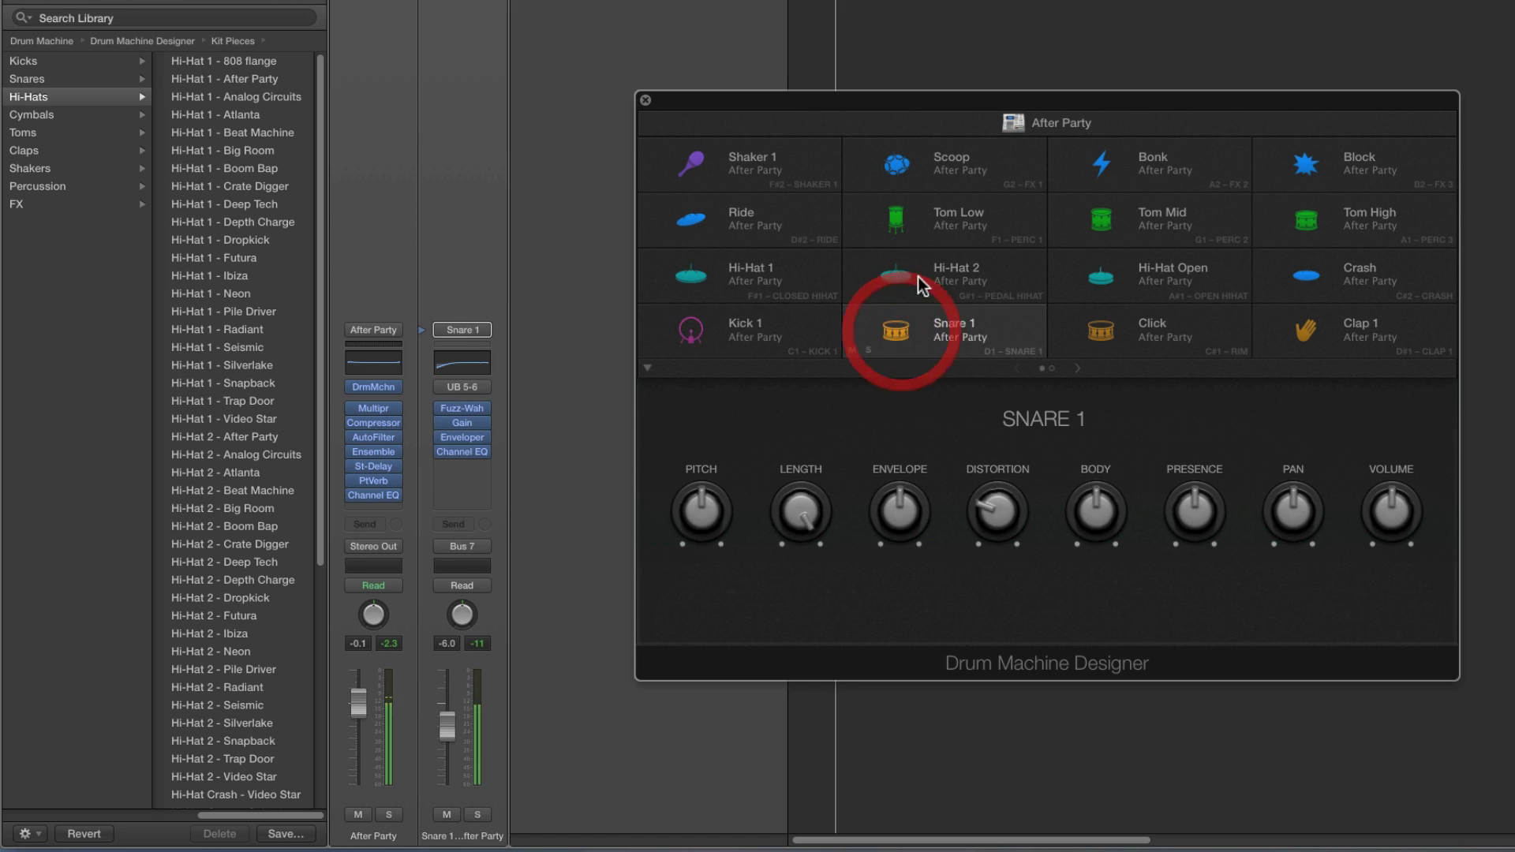
Show an enlarged mixer with the After Party stack expanded into its kit-piece channels, moving the Drum Machine Designer window aside
{"action": "left_click_drag", "start_coordinate": [920, 111], "coordinate": [1139, 66]}
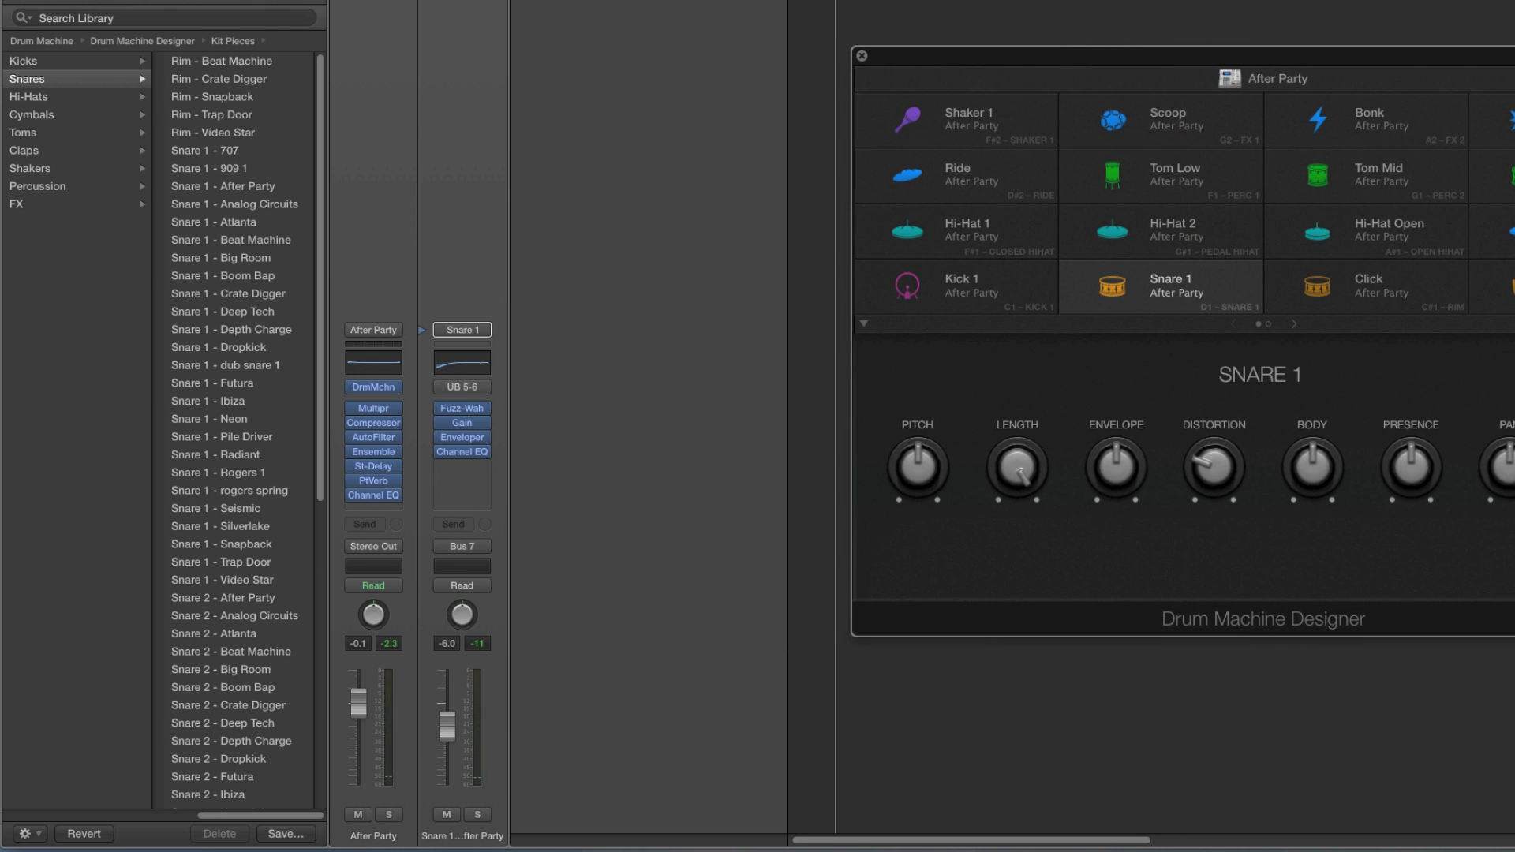
{"action": "key", "text": "x"}
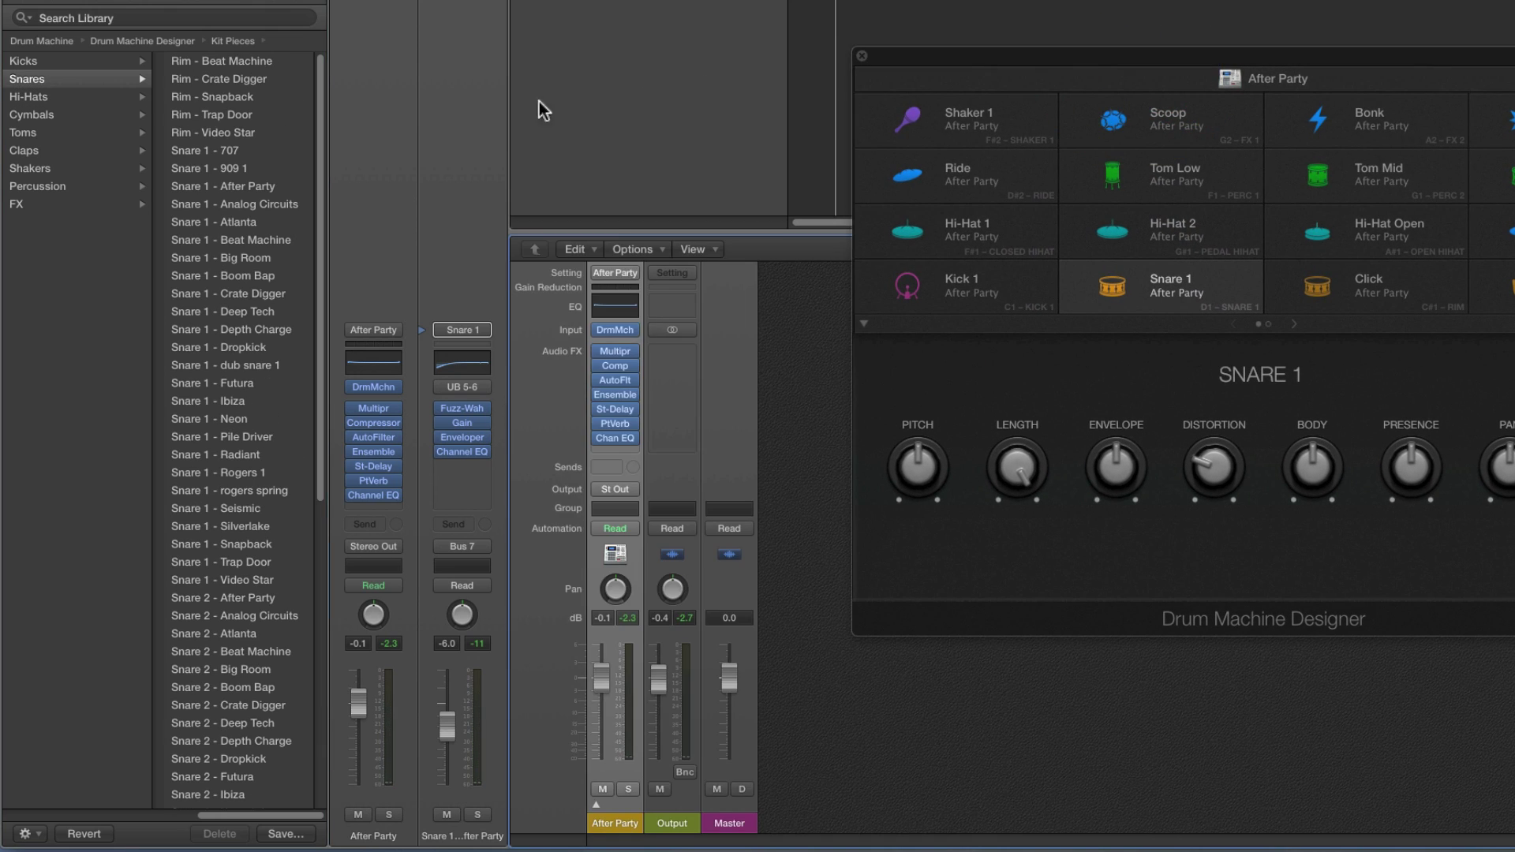
{"action": "left_click", "coordinate": [595, 805]}
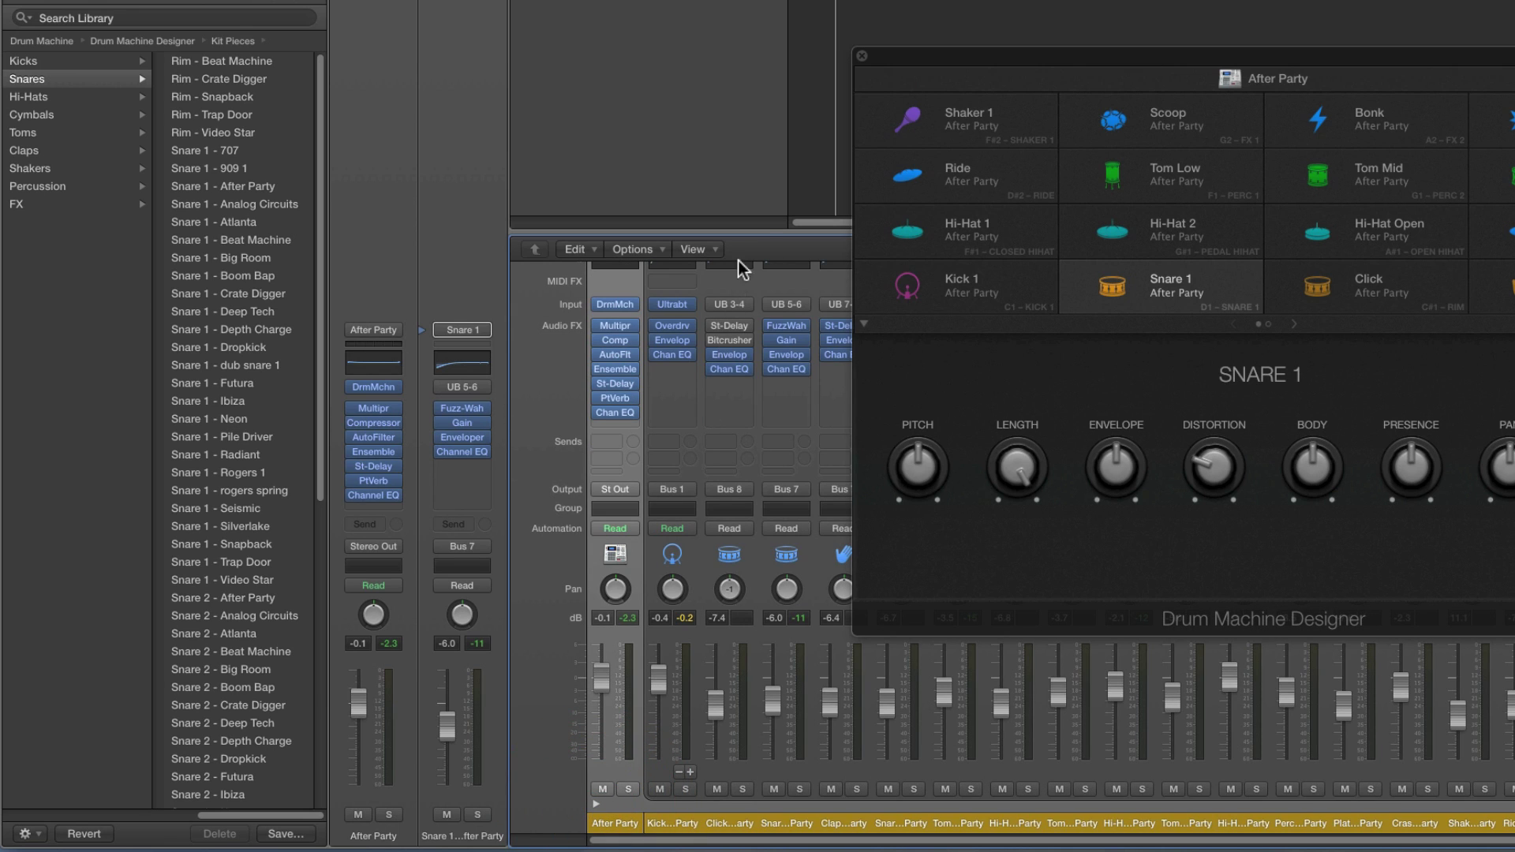
{"action": "left_click_drag", "start_coordinate": [744, 234], "coordinate": [744, 118]}
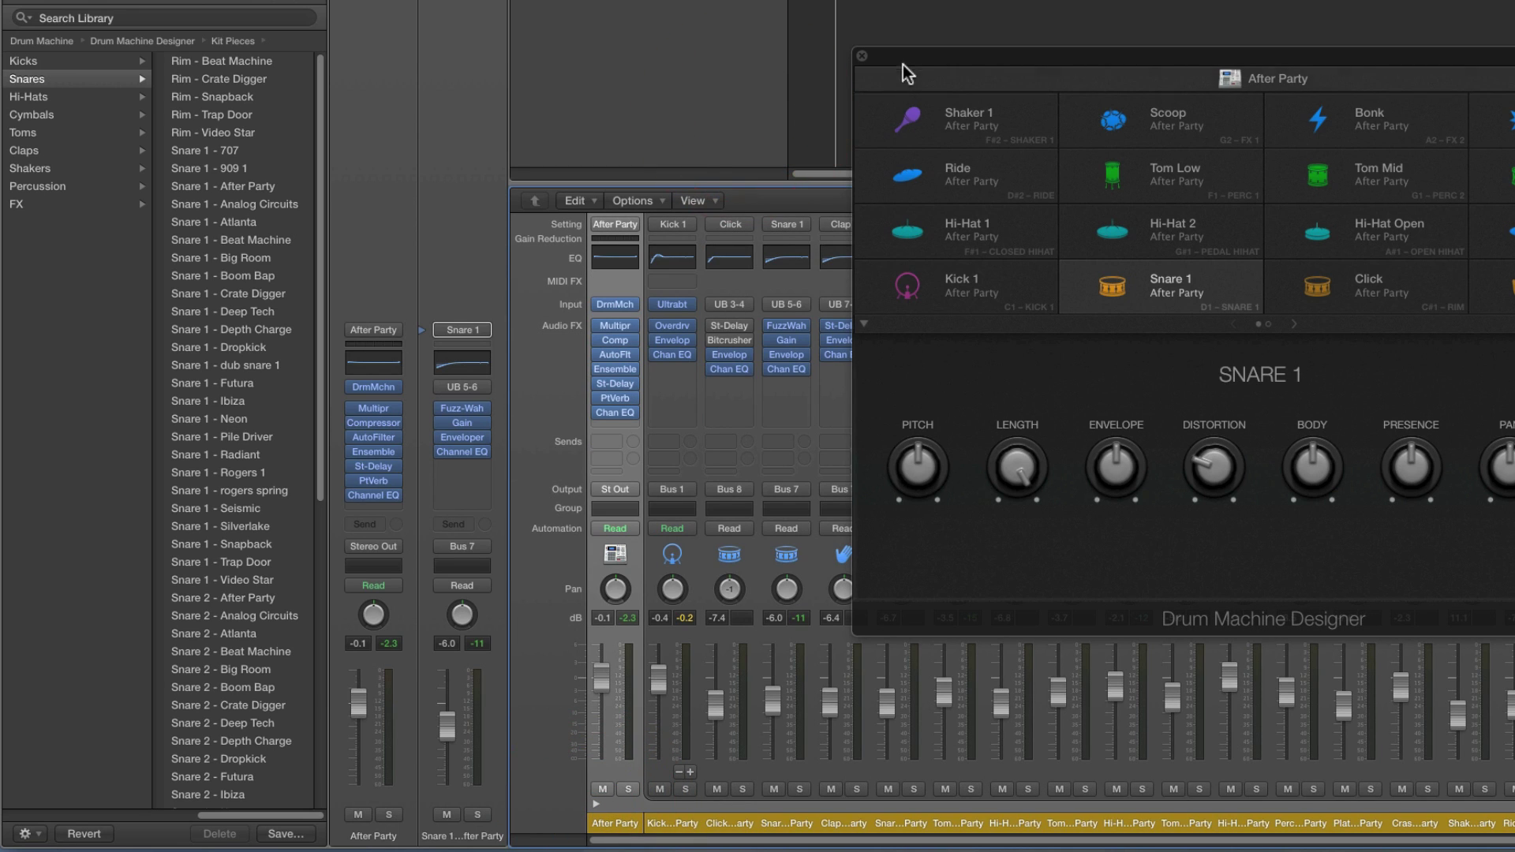
{"action": "left_click_drag", "start_coordinate": [904, 74], "coordinate": [970, 83]}
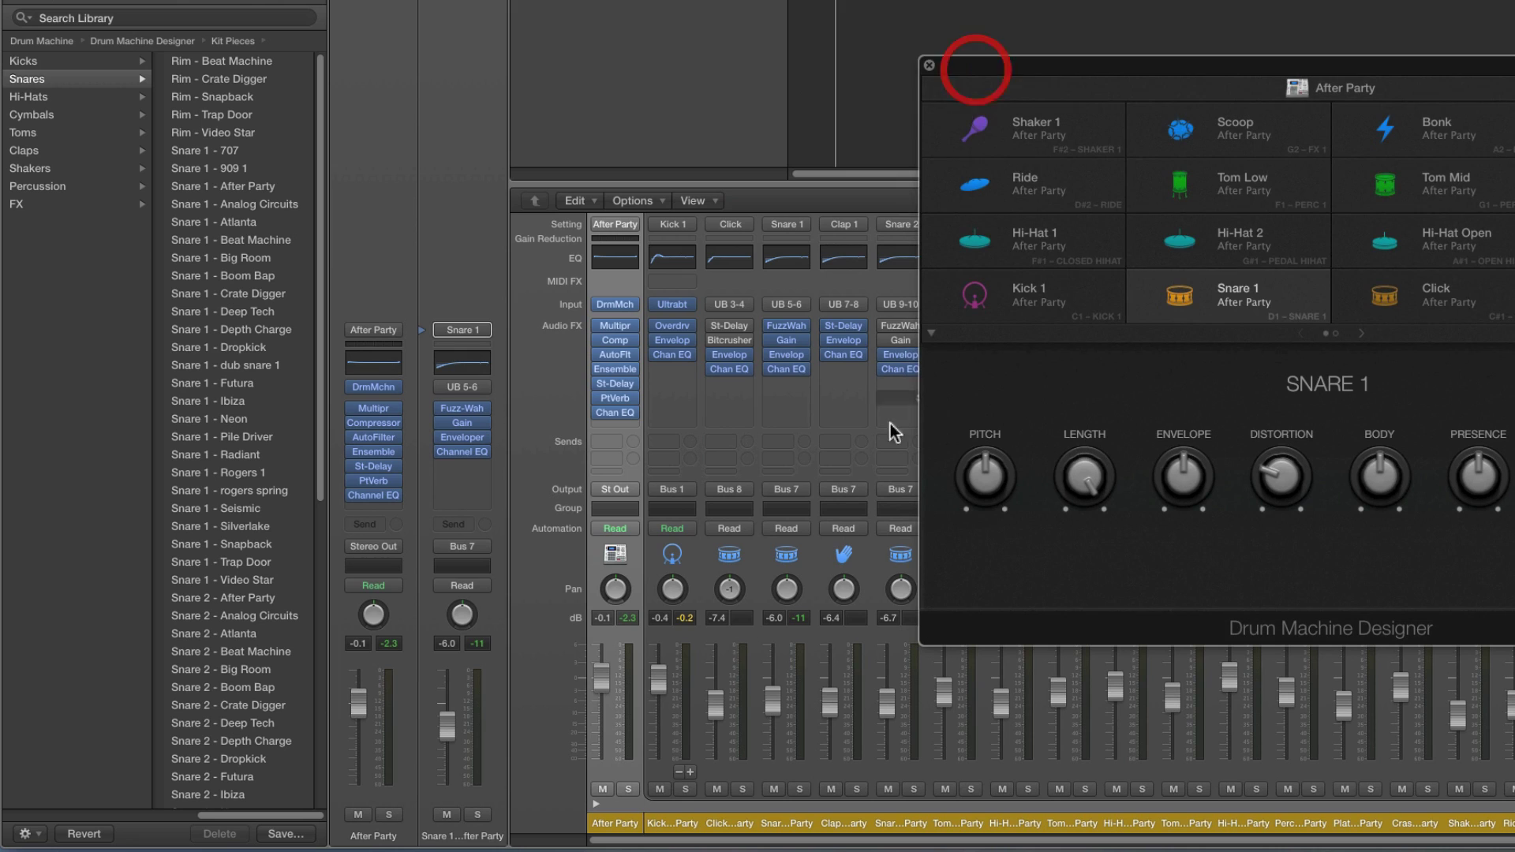
Select the Kick 1 channel in the mixer and check the input assignments of the Click, Snare 1 and Clap 1 channels
{"action": "left_click", "coordinate": [683, 825]}
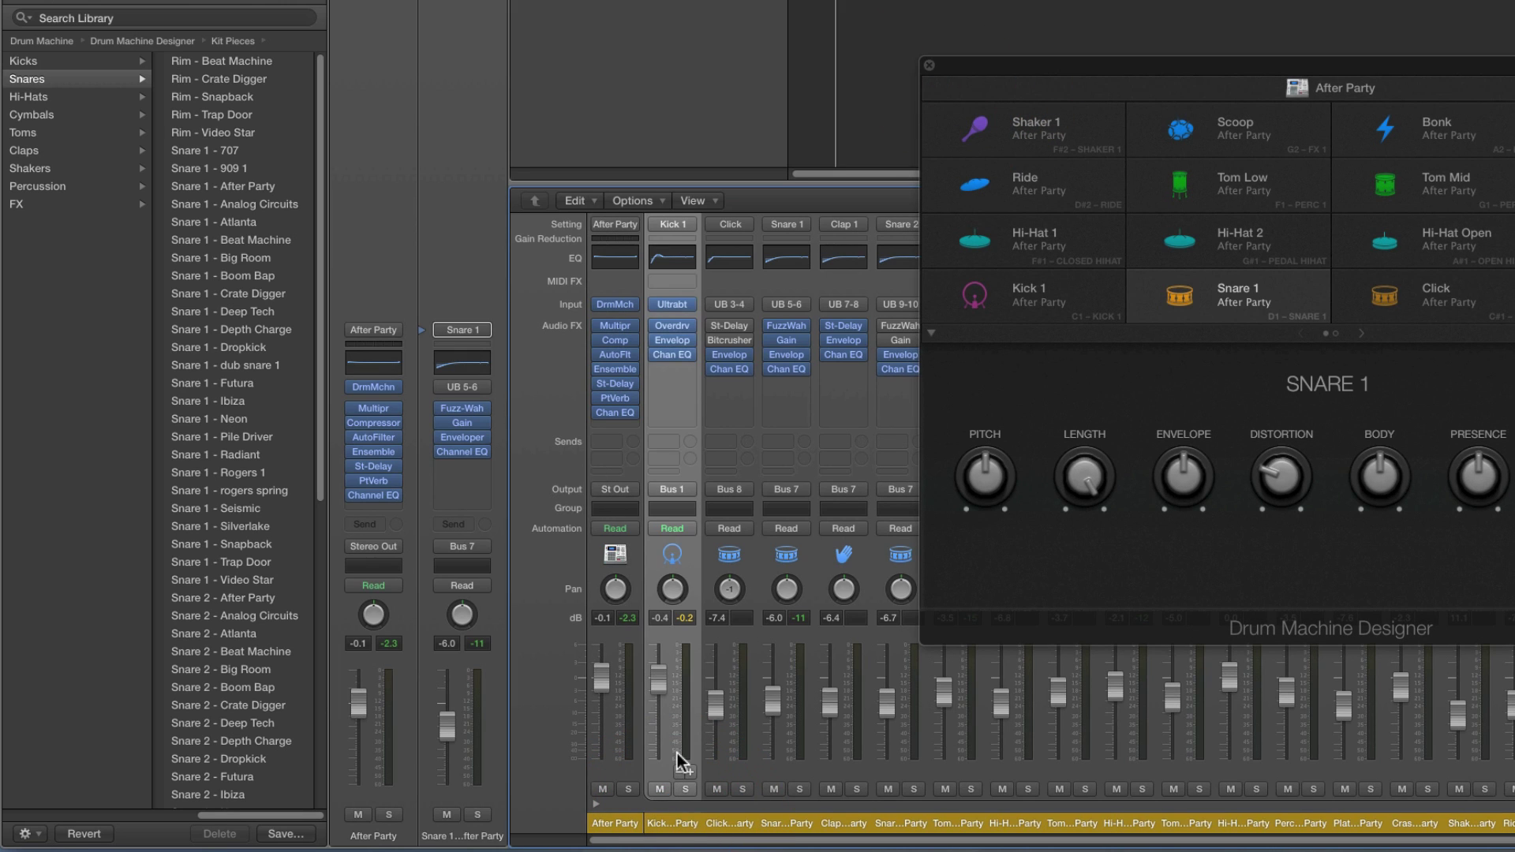
{"action": "mouse_move", "coordinate": [669, 310]}
{"action": "left_click", "coordinate": [740, 307]}
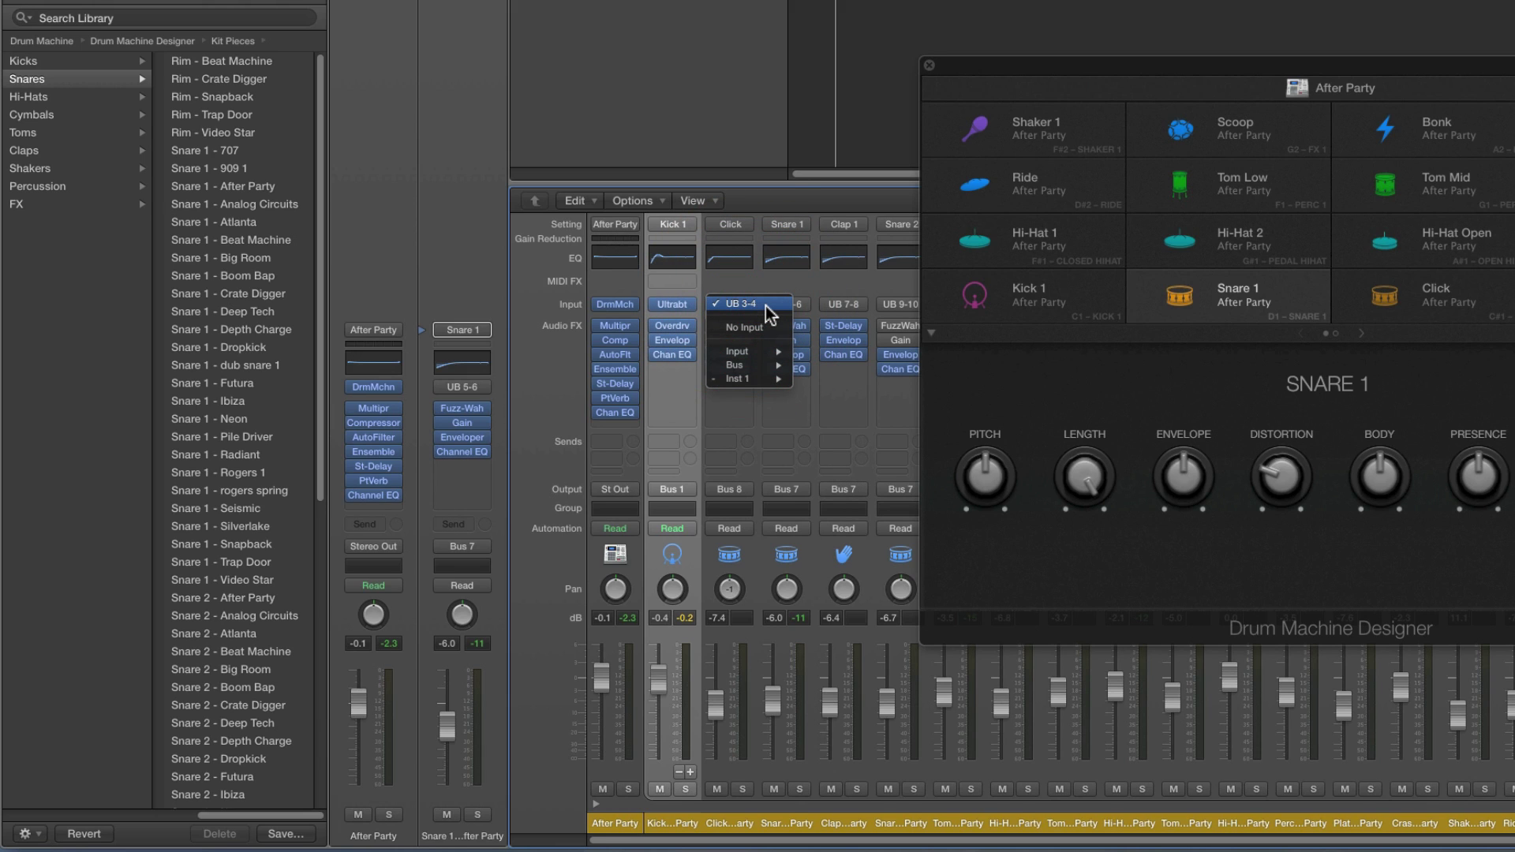
{"action": "left_click", "coordinate": [761, 305]}
{"action": "left_click", "coordinate": [787, 304]}
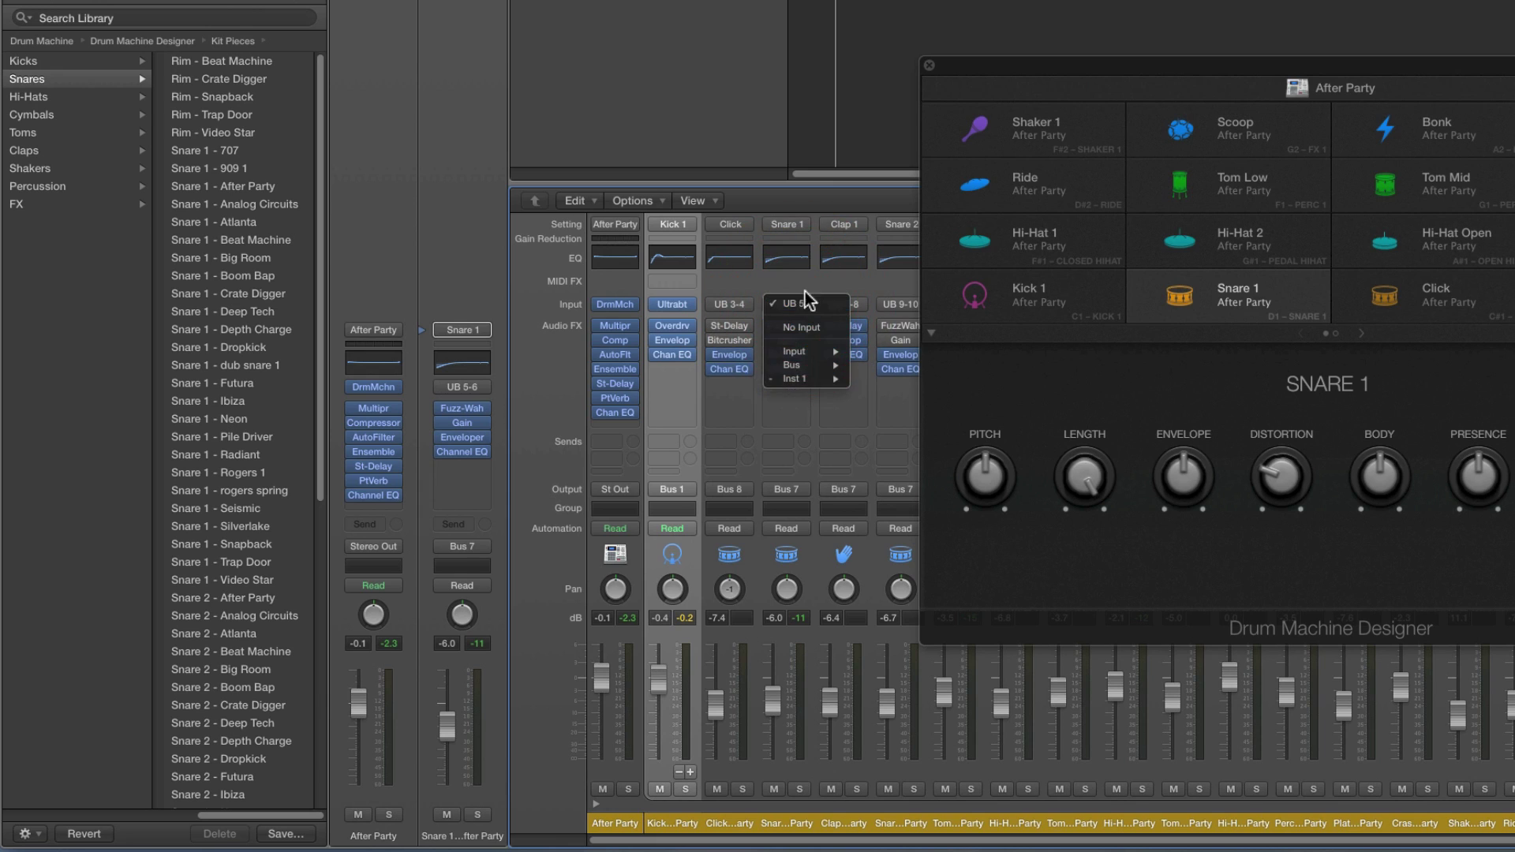
{"action": "left_click", "coordinate": [805, 301]}
{"action": "left_click", "coordinate": [851, 304]}
{"action": "left_click", "coordinate": [856, 286]}
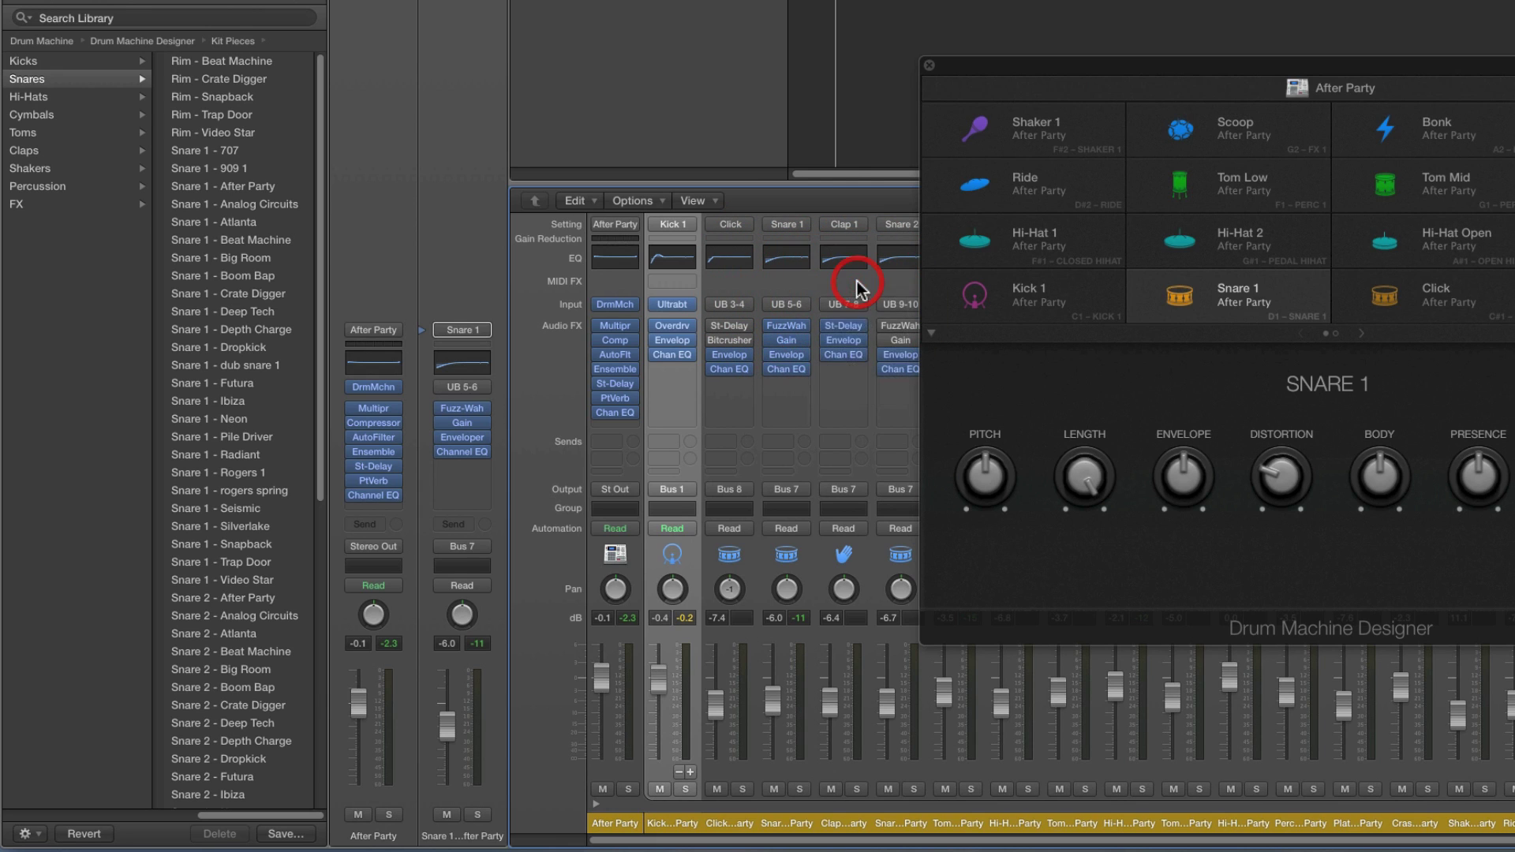
Select the Kick 1 channel in the mixer, audition its pad and check the channel's Ultrabeat input
{"action": "left_click", "coordinate": [665, 823]}
{"action": "left_click", "coordinate": [976, 298]}
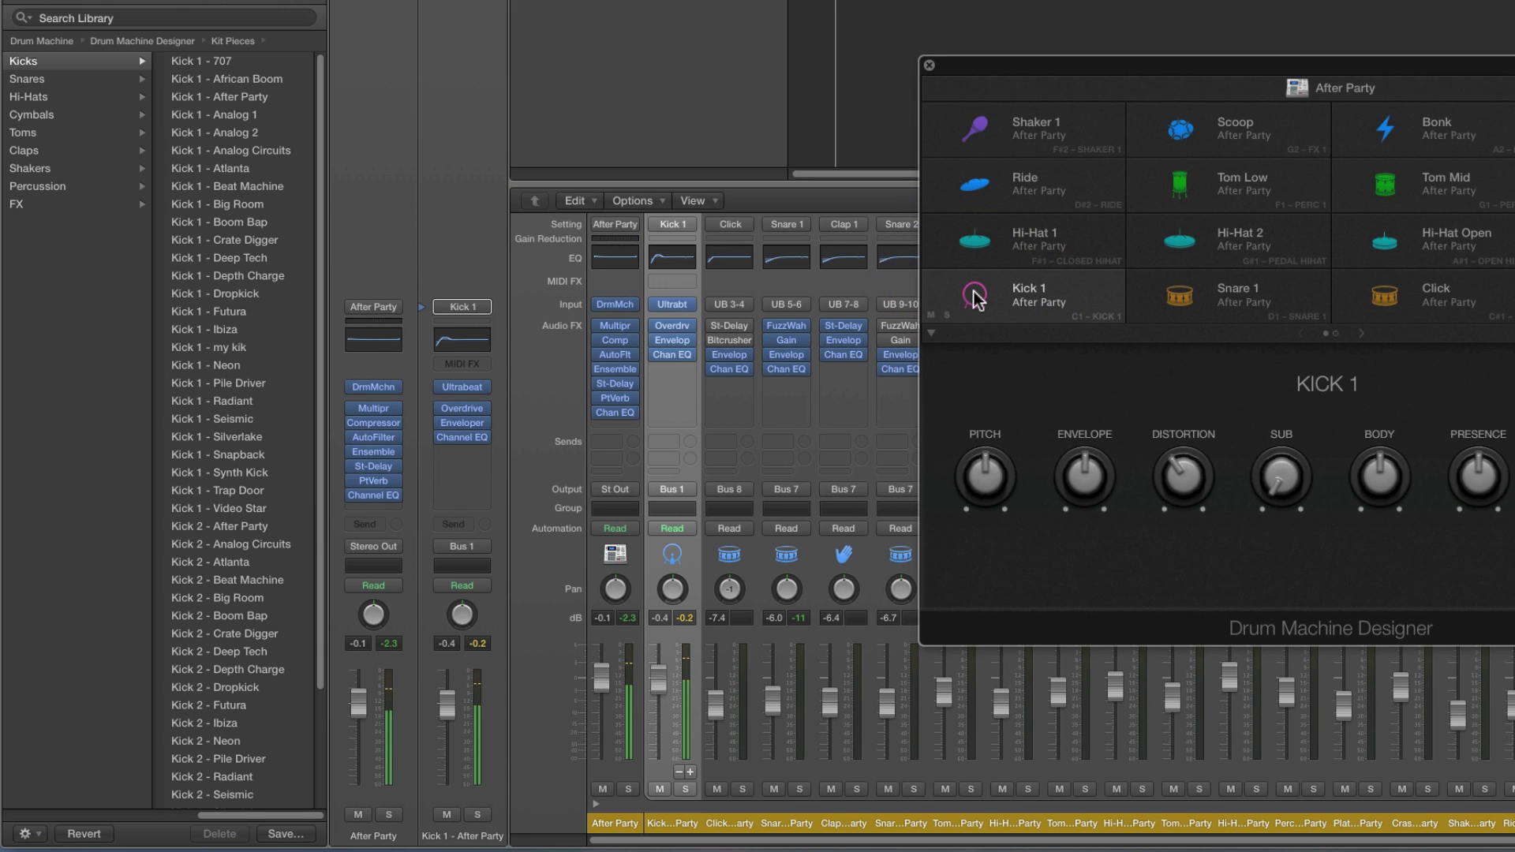
{"action": "left_click", "coordinate": [976, 298]}
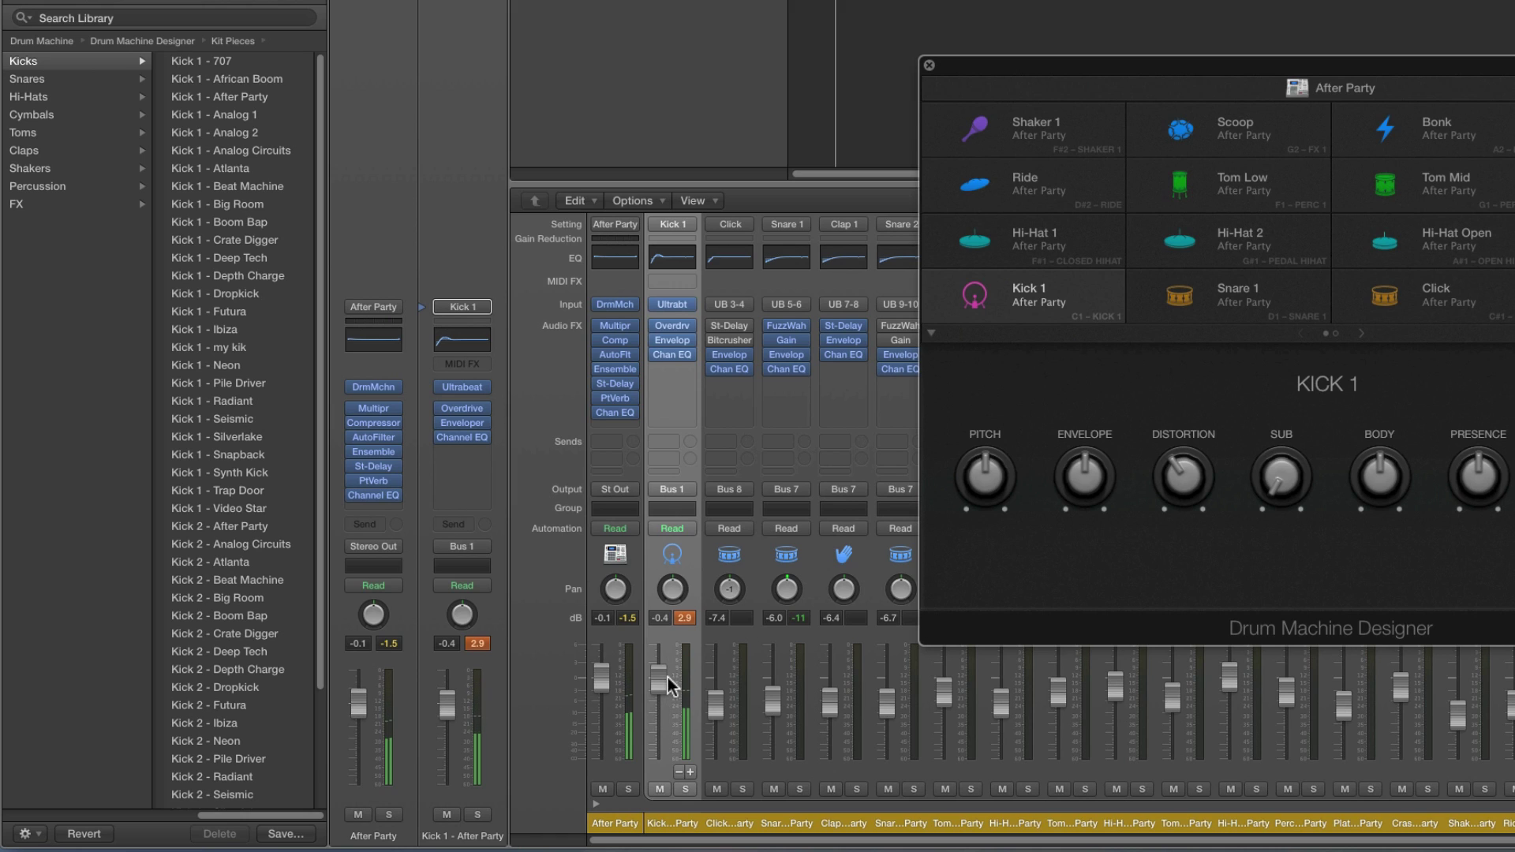
{"action": "mouse_move", "coordinate": [684, 328]}
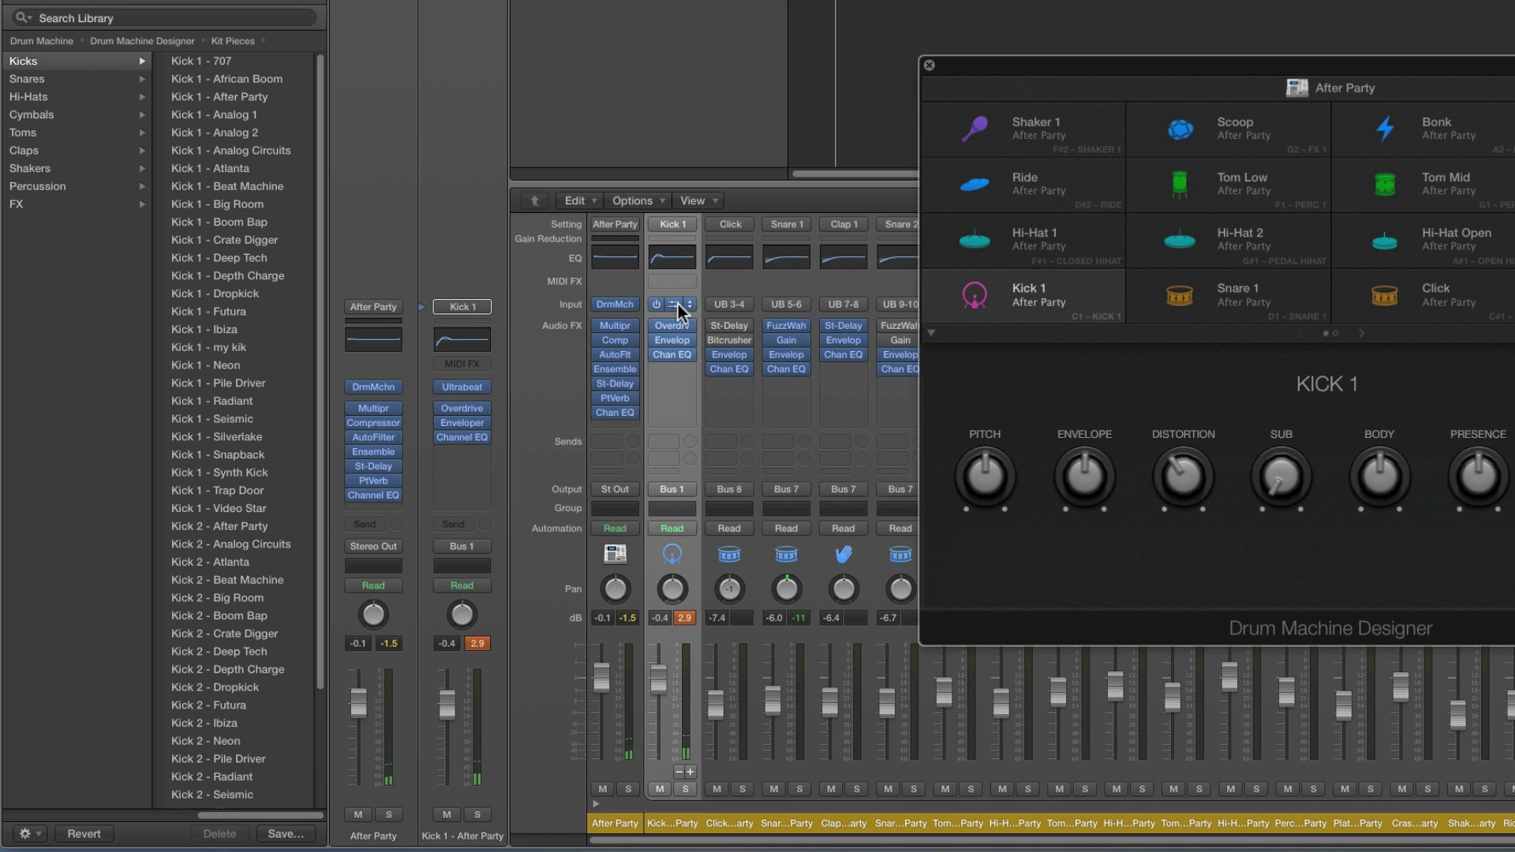
Hide the mixer and move the Drum Machine Designer window closer to the channel strips
{"action": "left_click", "coordinate": [597, 813]}
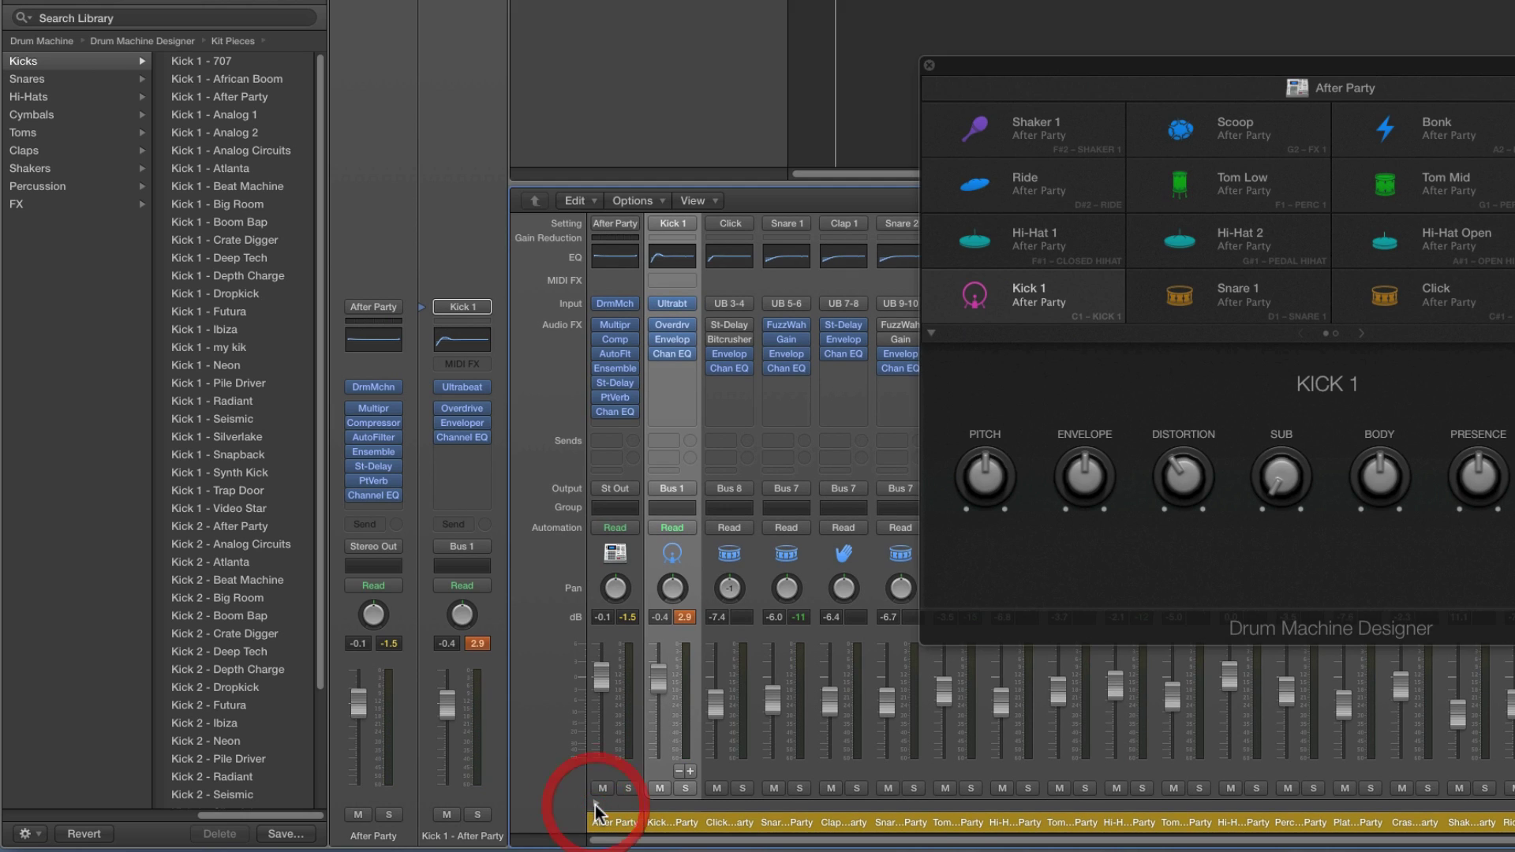
{"action": "key", "text": "x"}
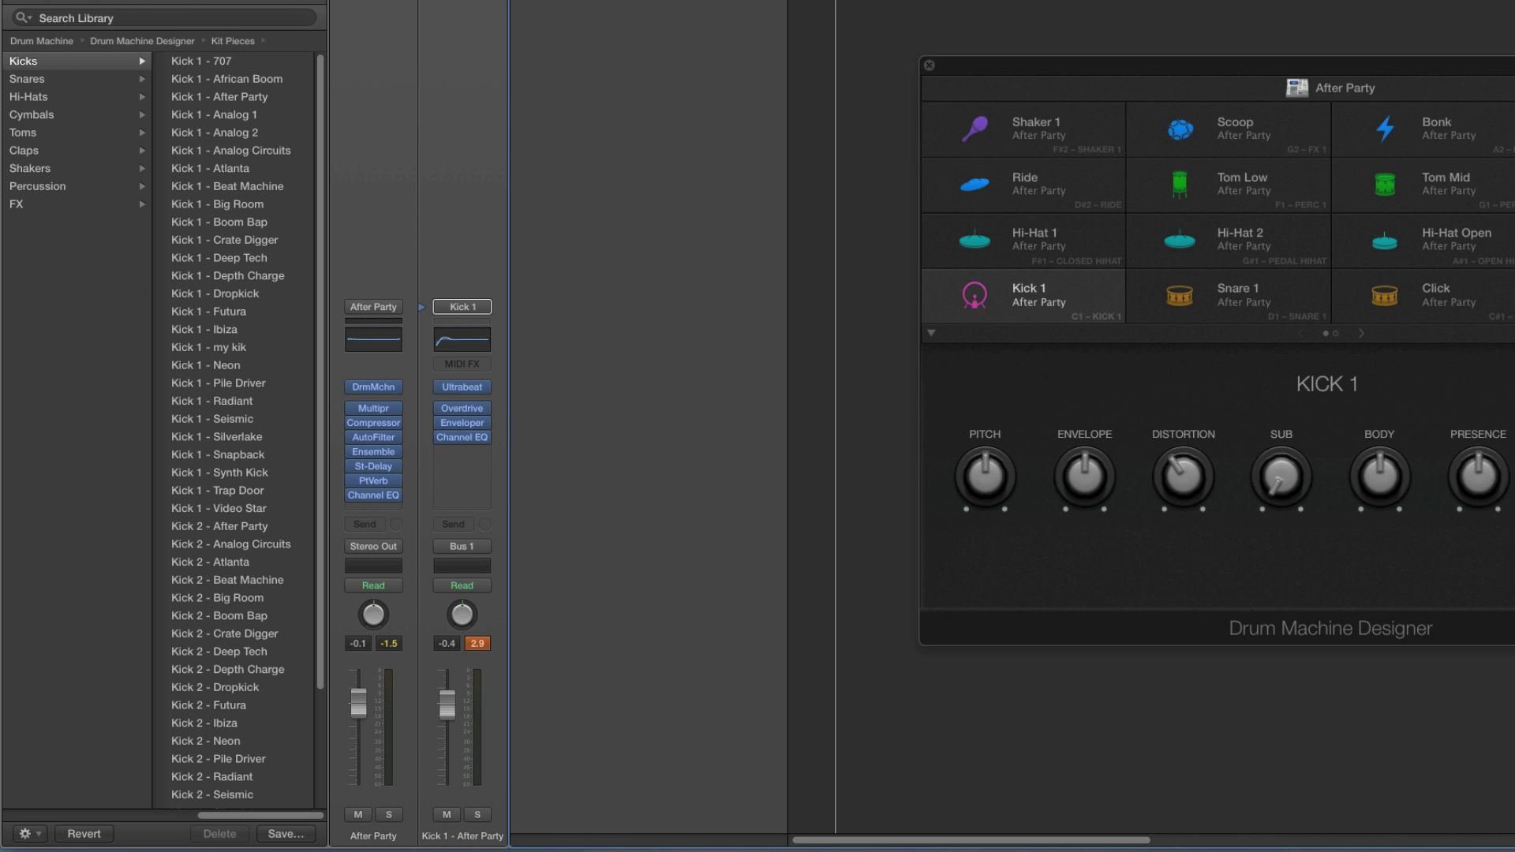
{"action": "left_click_drag", "start_coordinate": [1112, 61], "coordinate": [900, 106]}
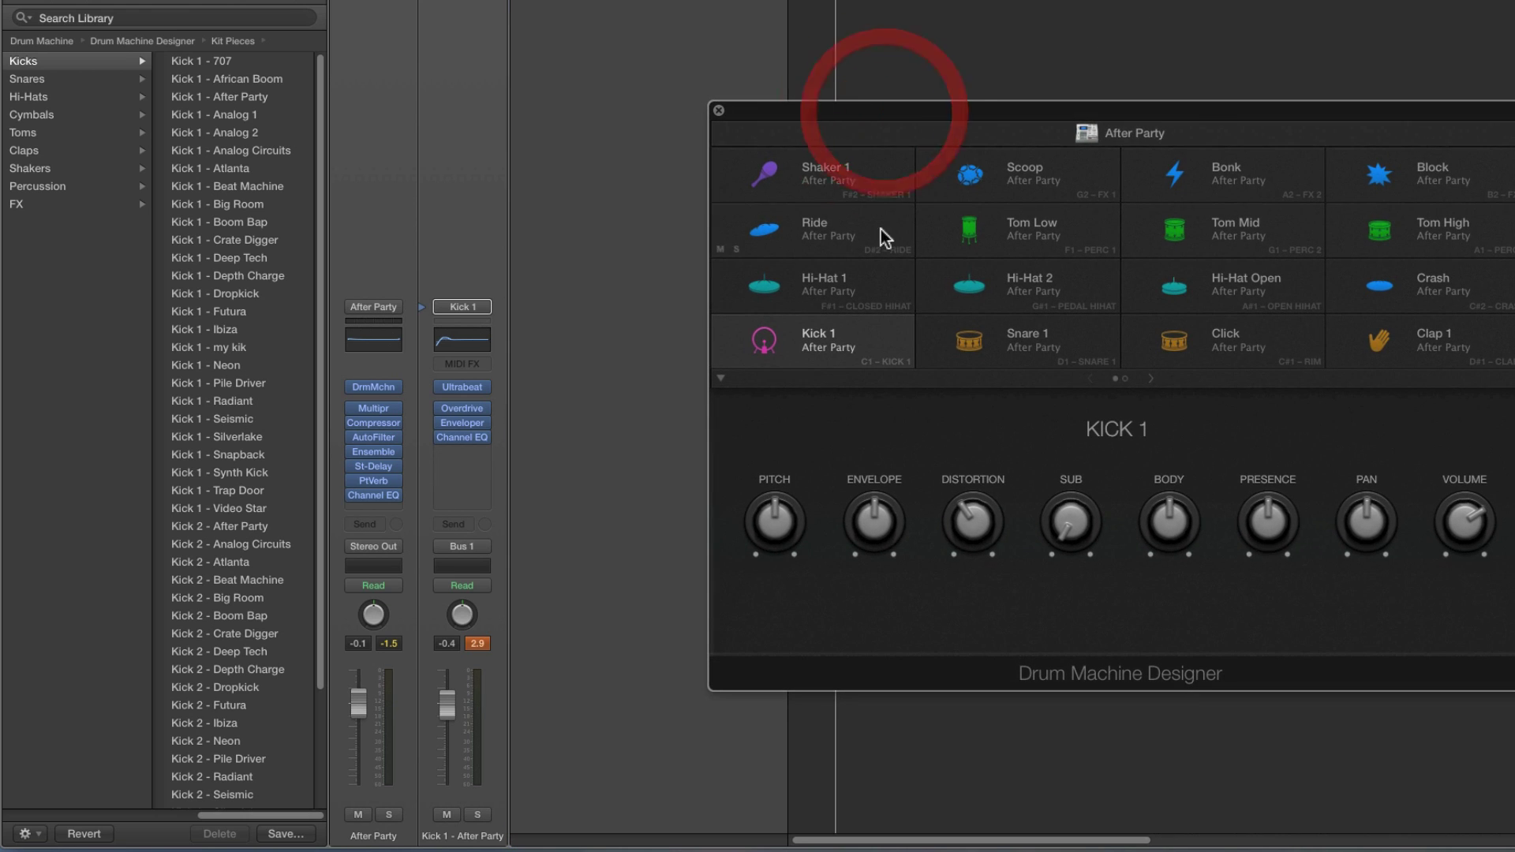
Compare the Snare 1 and Kick 1 channel strips, viewing and closing the Ultrabeat instrument on Kick 1
{"action": "left_click", "coordinate": [955, 339]}
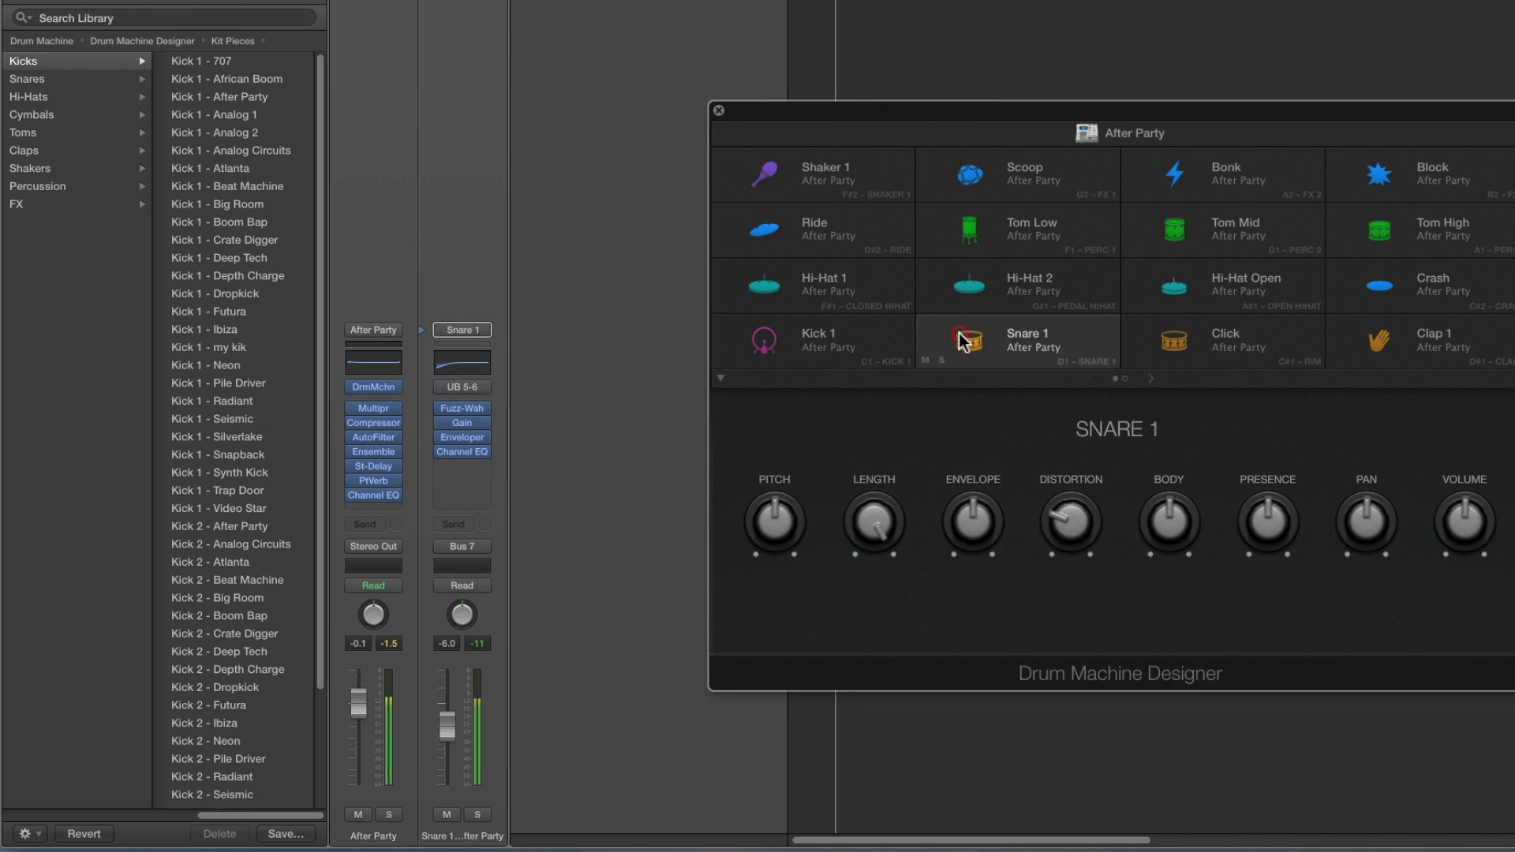
{"action": "left_click", "coordinate": [459, 304]}
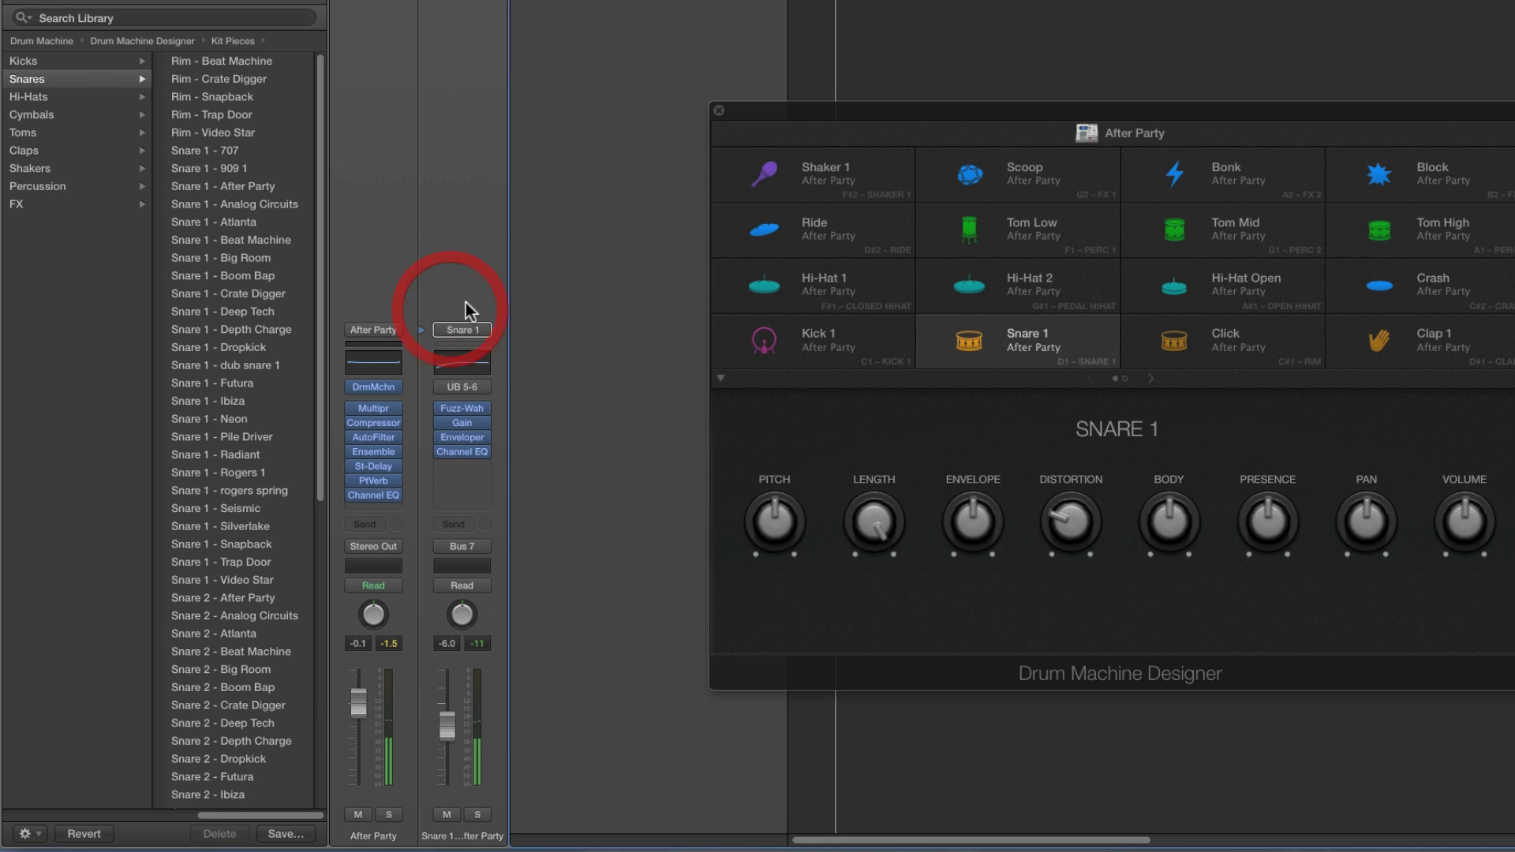
{"action": "left_click", "coordinate": [766, 344]}
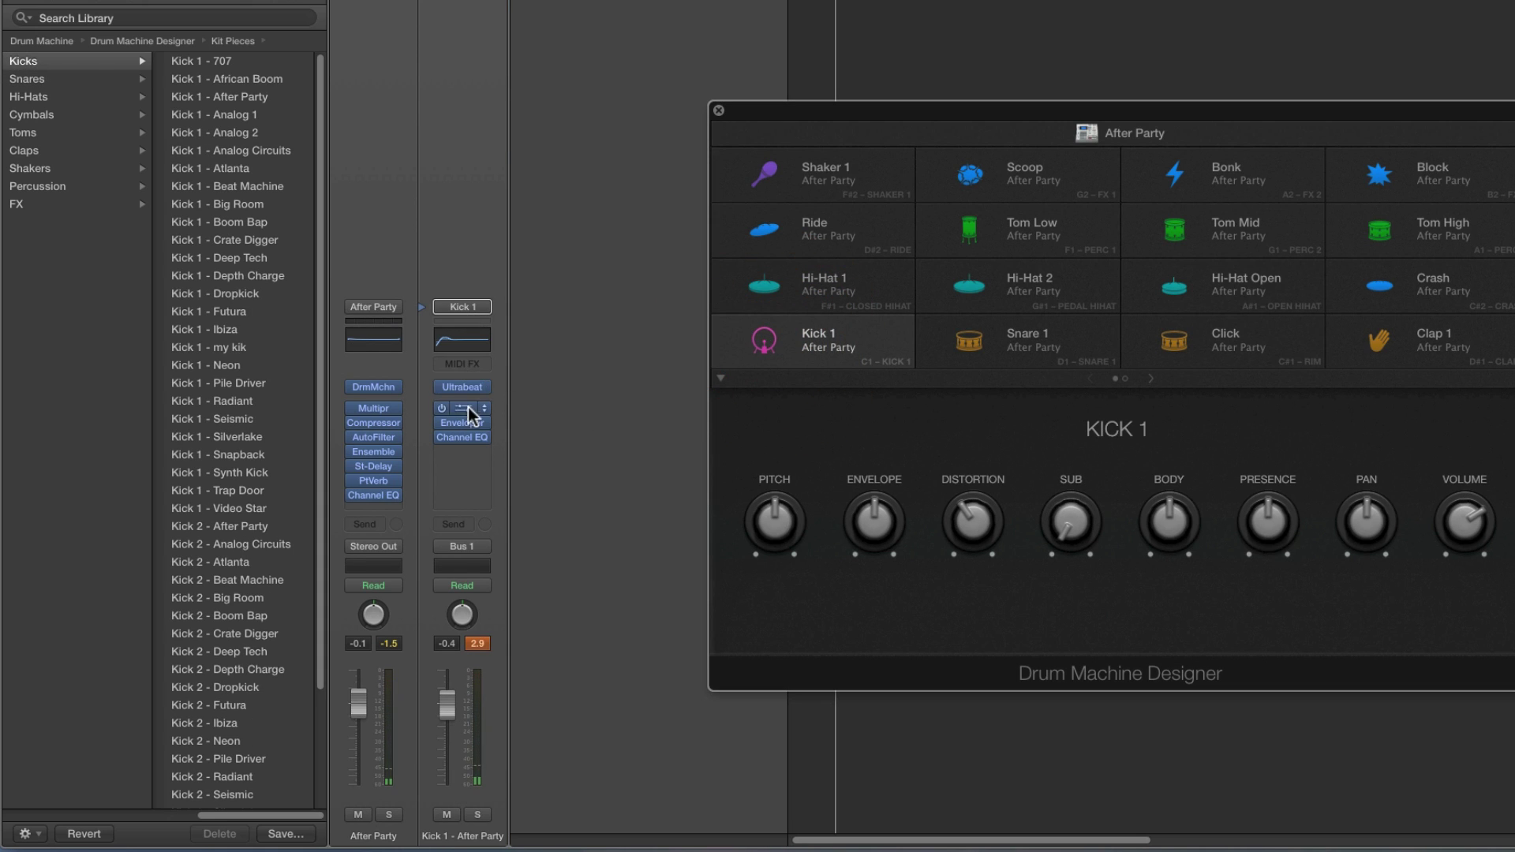
{"action": "mouse_move", "coordinate": [470, 407]}
{"action": "left_click", "coordinate": [464, 387]}
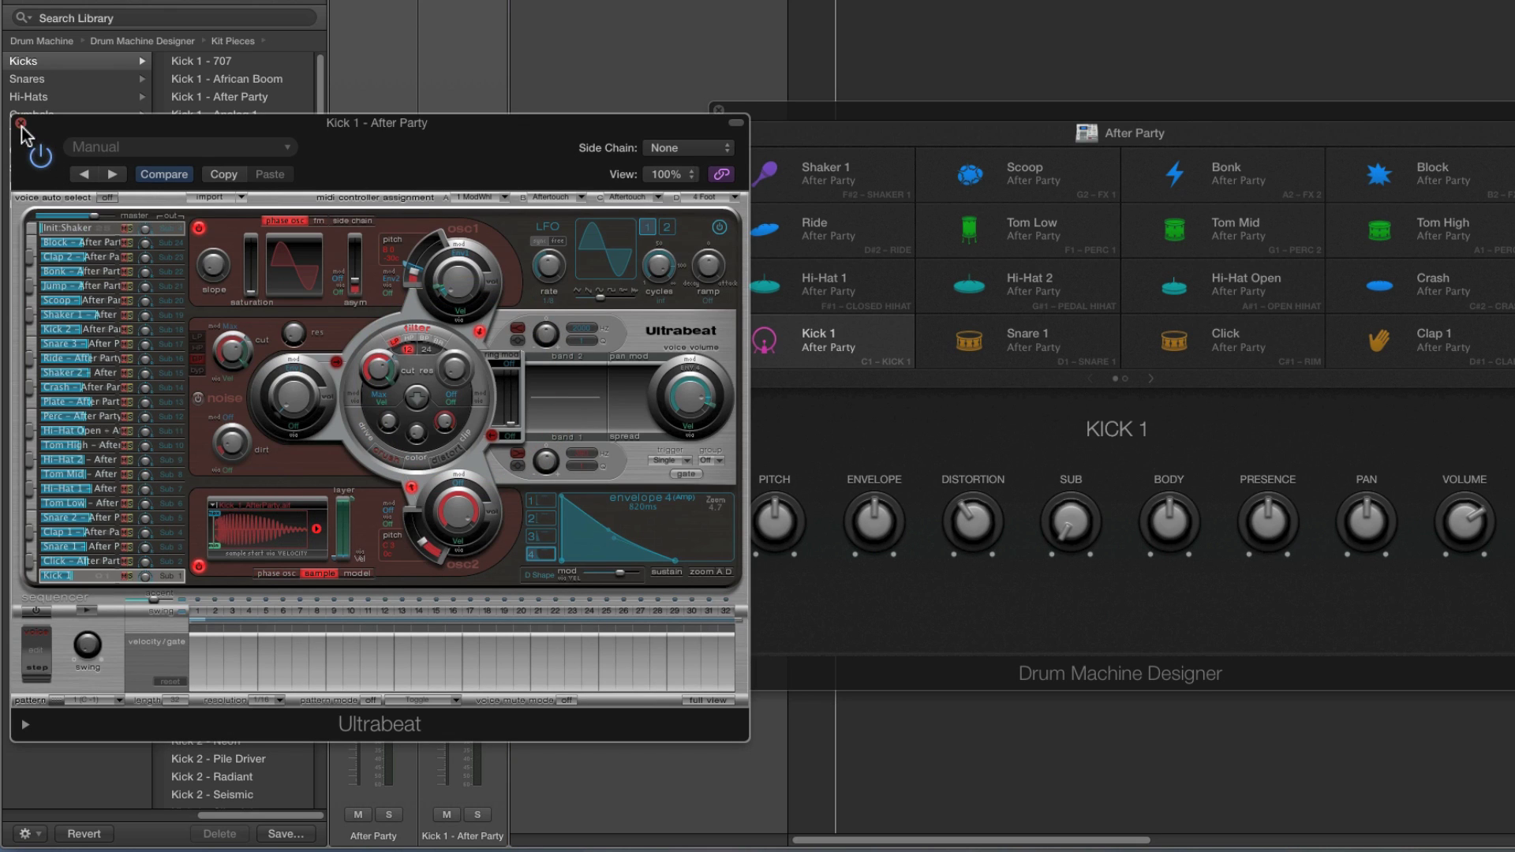
{"action": "left_click", "coordinate": [20, 124]}
{"action": "left_click_drag", "start_coordinate": [820, 115], "coordinate": [824, 125]}
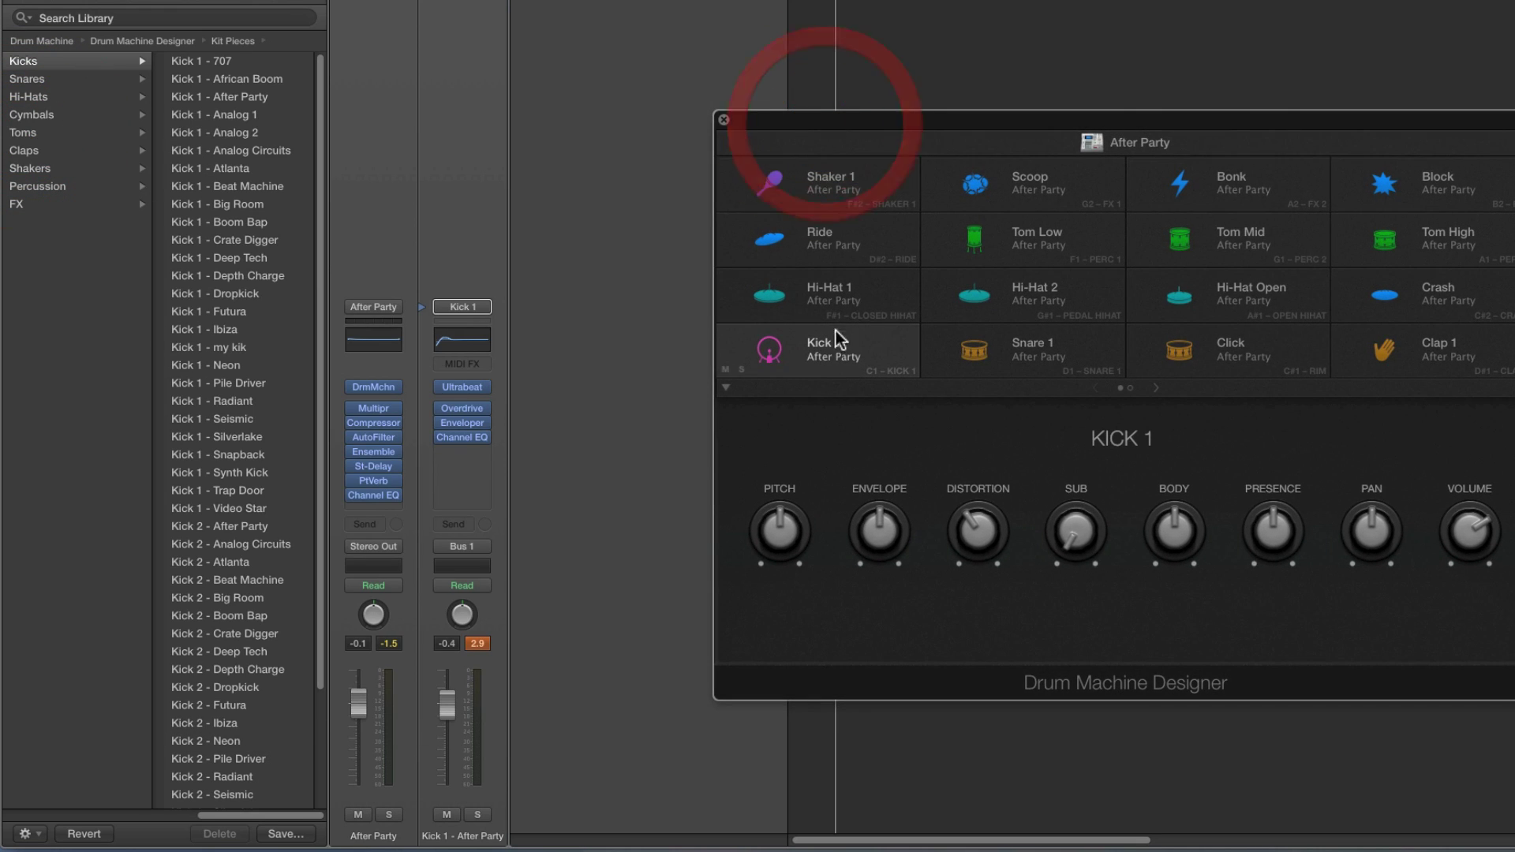
Open the plug-in window behind Snare 1's Pitch control and arrange it beside Drum Machine Designer
{"action": "left_click", "coordinate": [970, 355]}
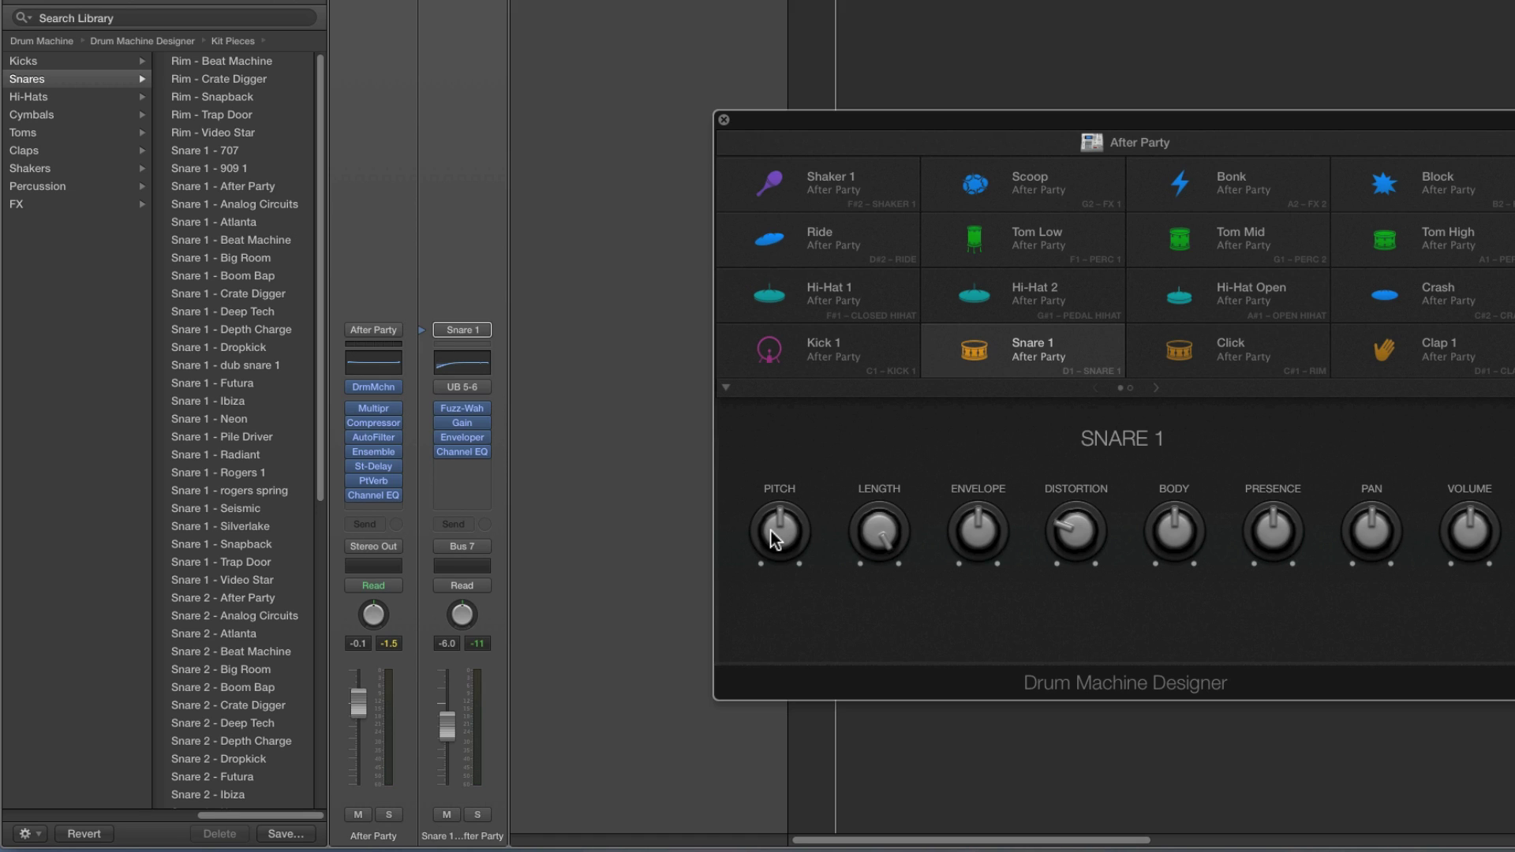
{"action": "right_click", "coordinate": [775, 532]}
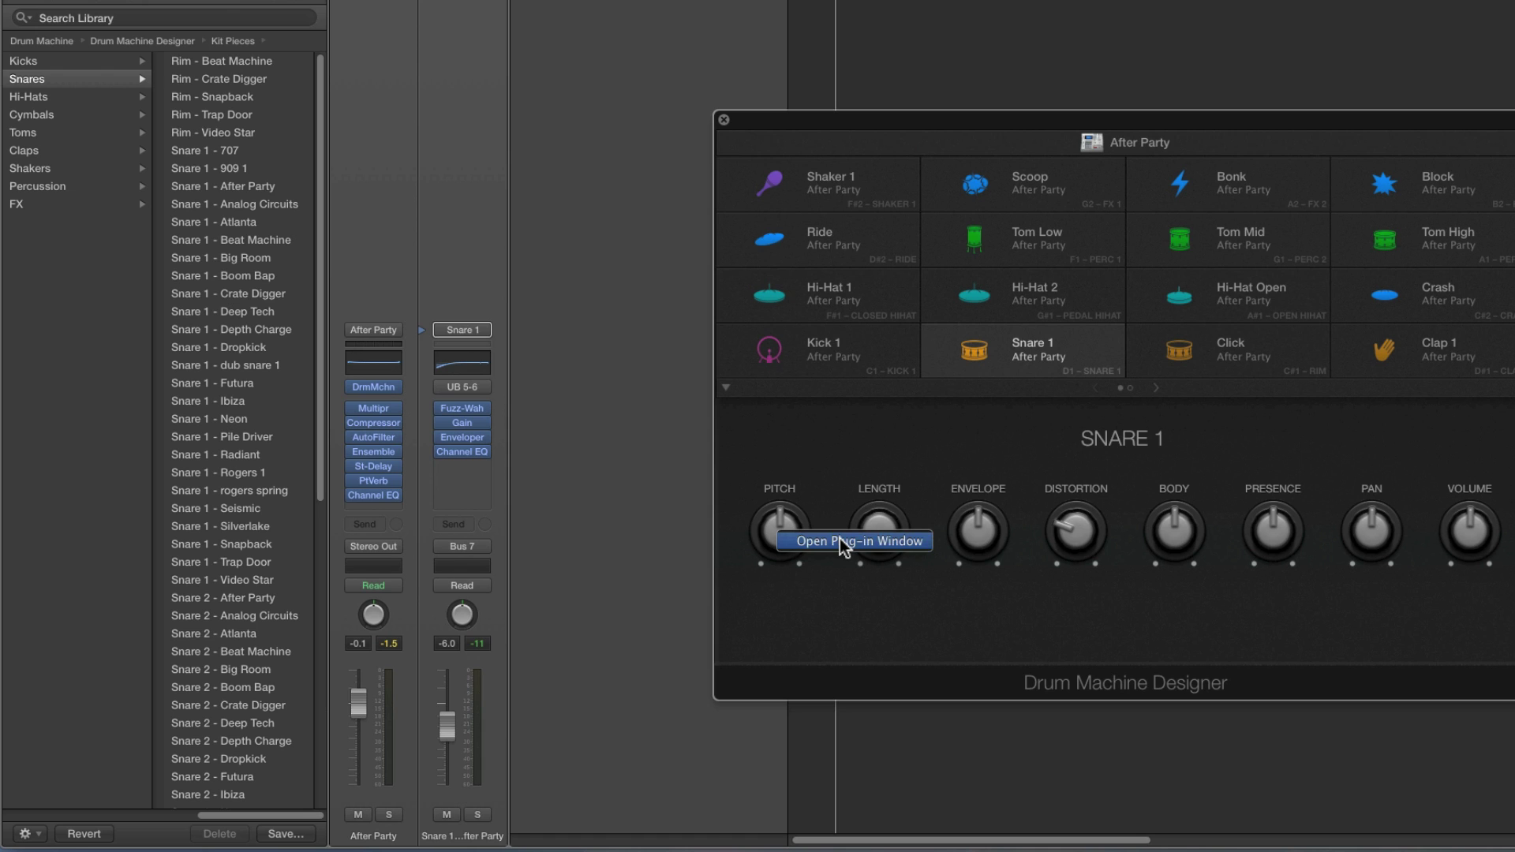
{"action": "left_click", "coordinate": [839, 539]}
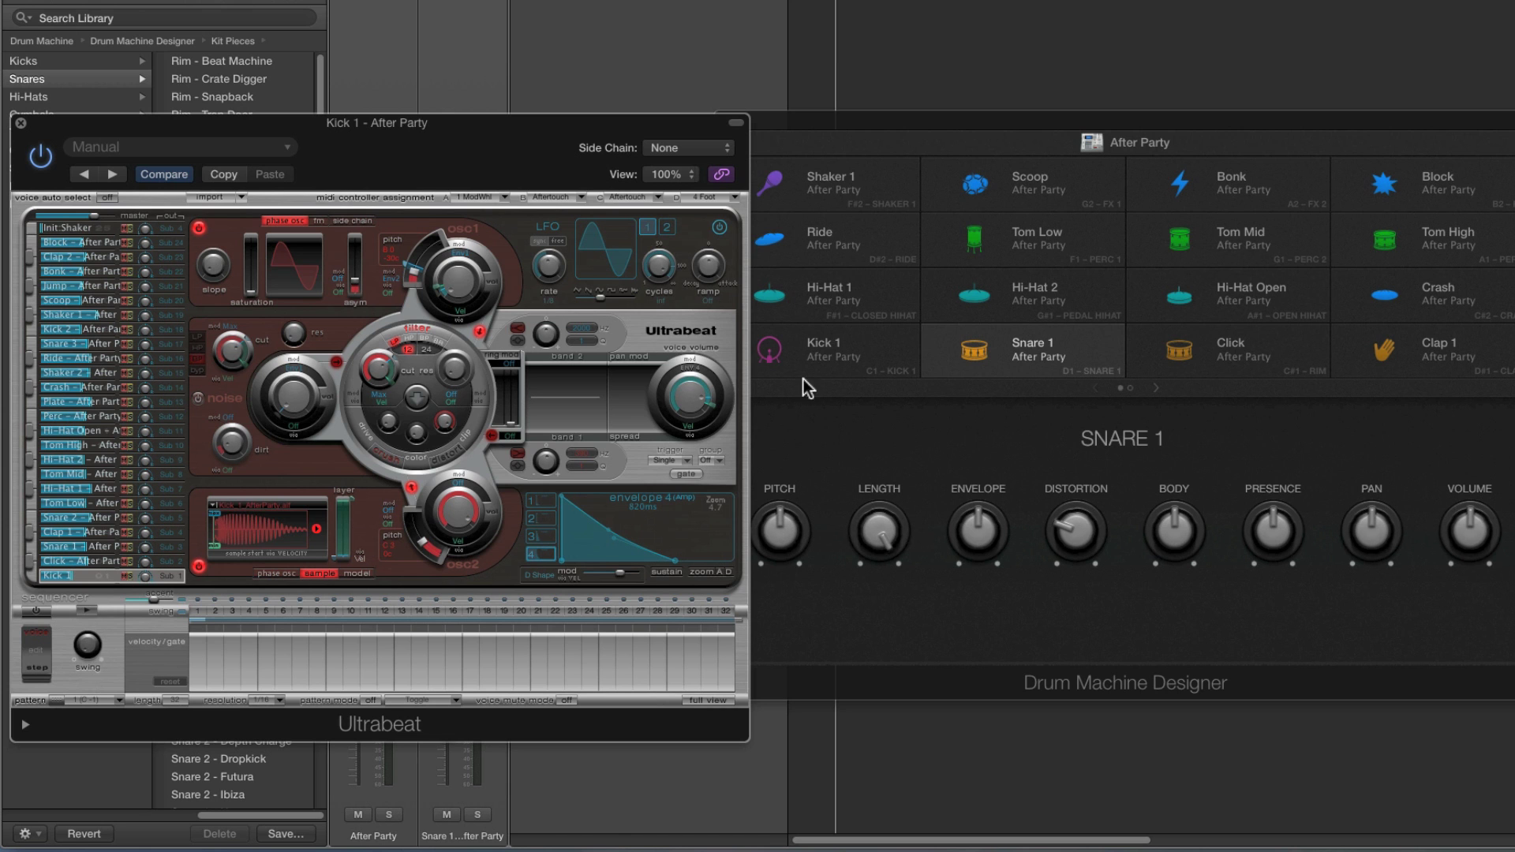
{"action": "left_click_drag", "start_coordinate": [848, 138], "coordinate": [913, 135]}
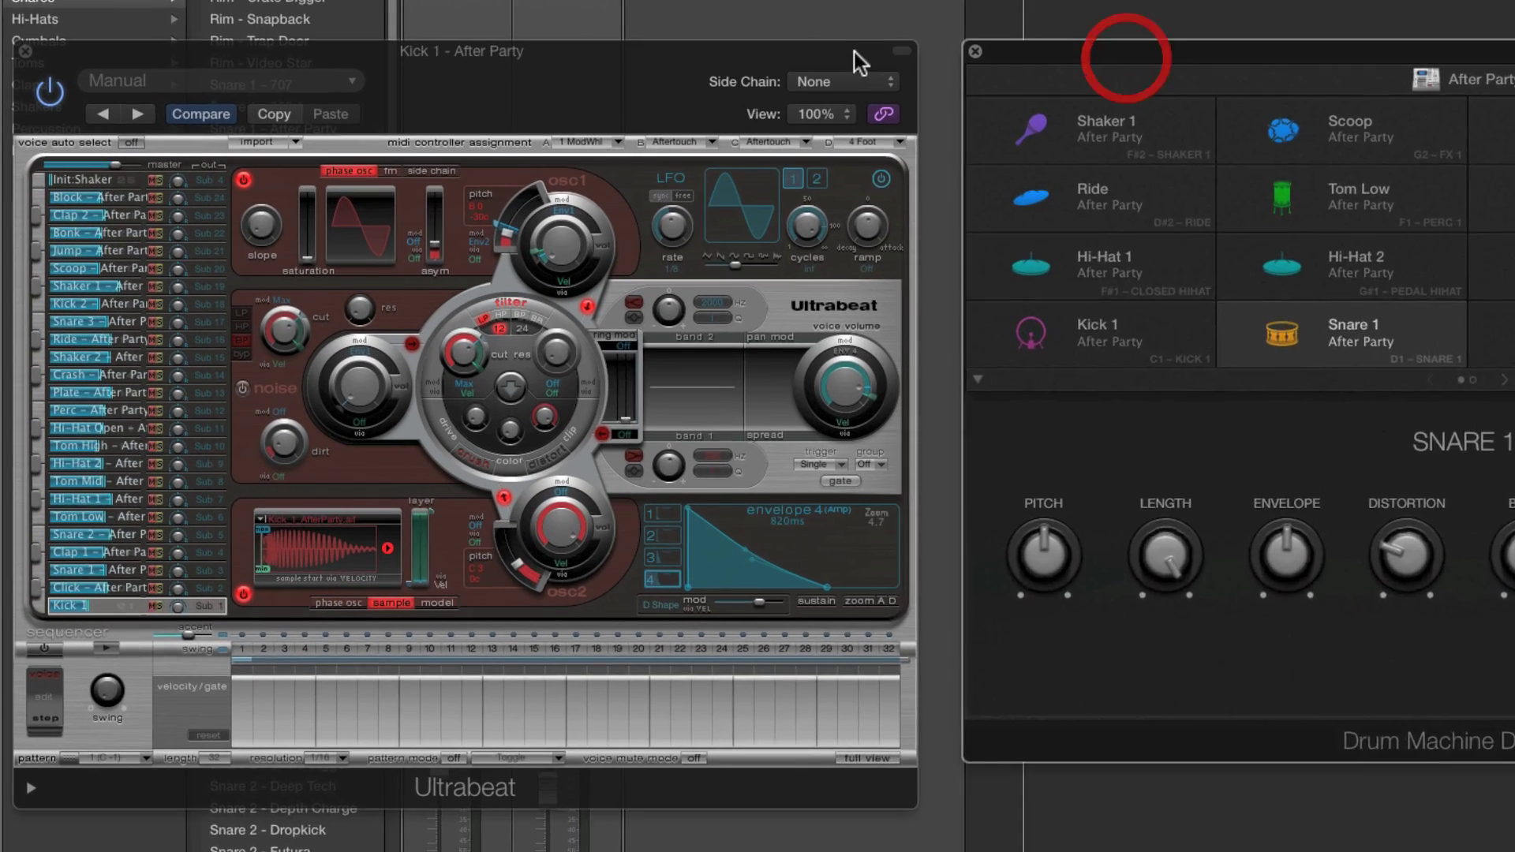
{"action": "left_click", "coordinate": [612, 126]}
{"action": "left_click_drag", "start_coordinate": [810, 22], "coordinate": [831, 19]}
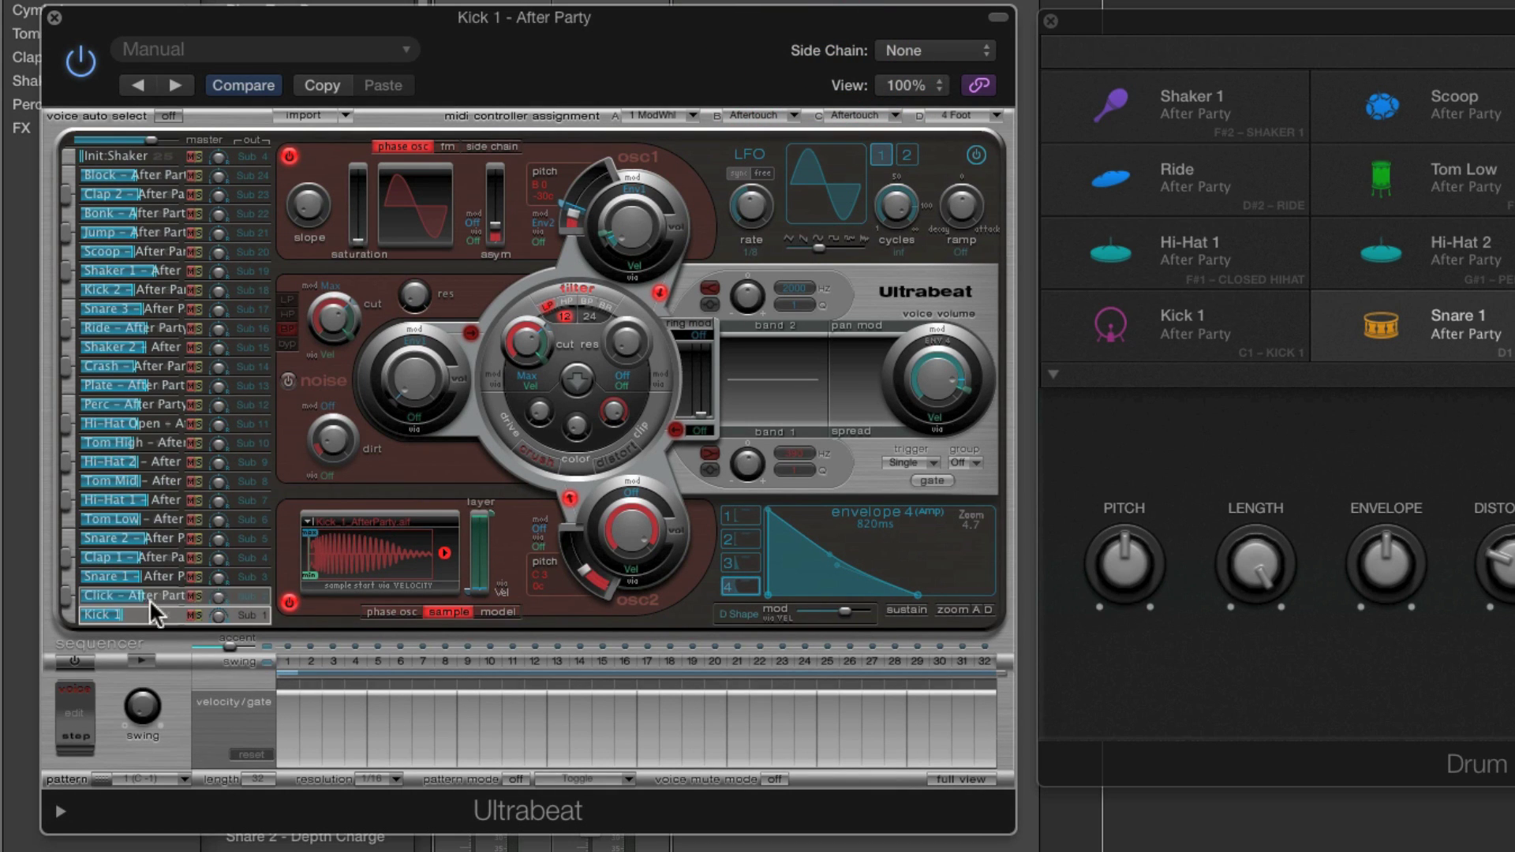
Audition several After Party drum voices from the Ultrabeat voice list
{"action": "left_click", "coordinate": [63, 576]}
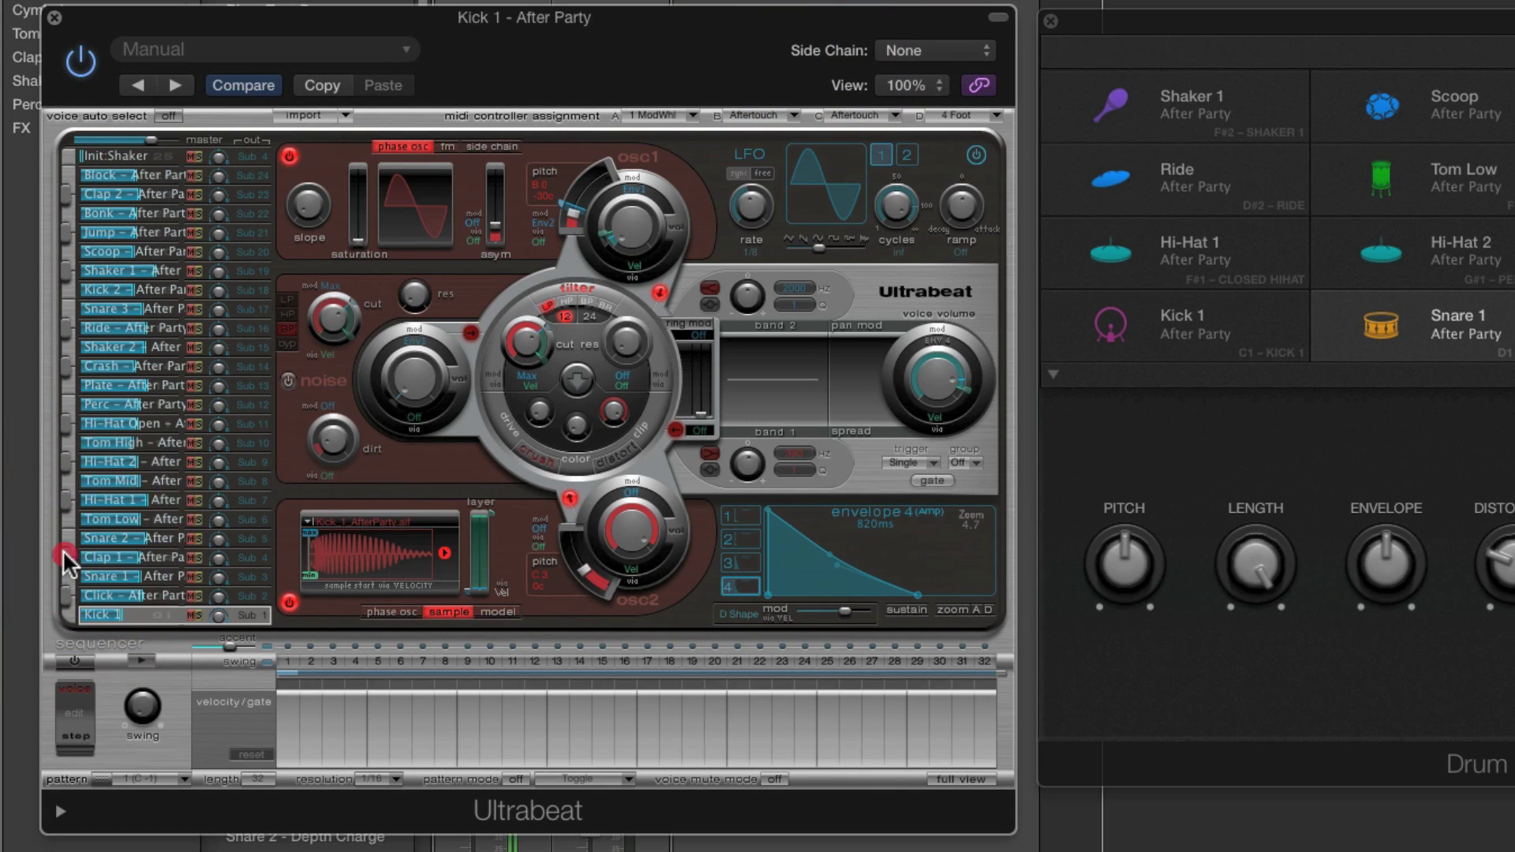
{"action": "left_click", "coordinate": [69, 527]}
{"action": "left_click", "coordinate": [68, 472]}
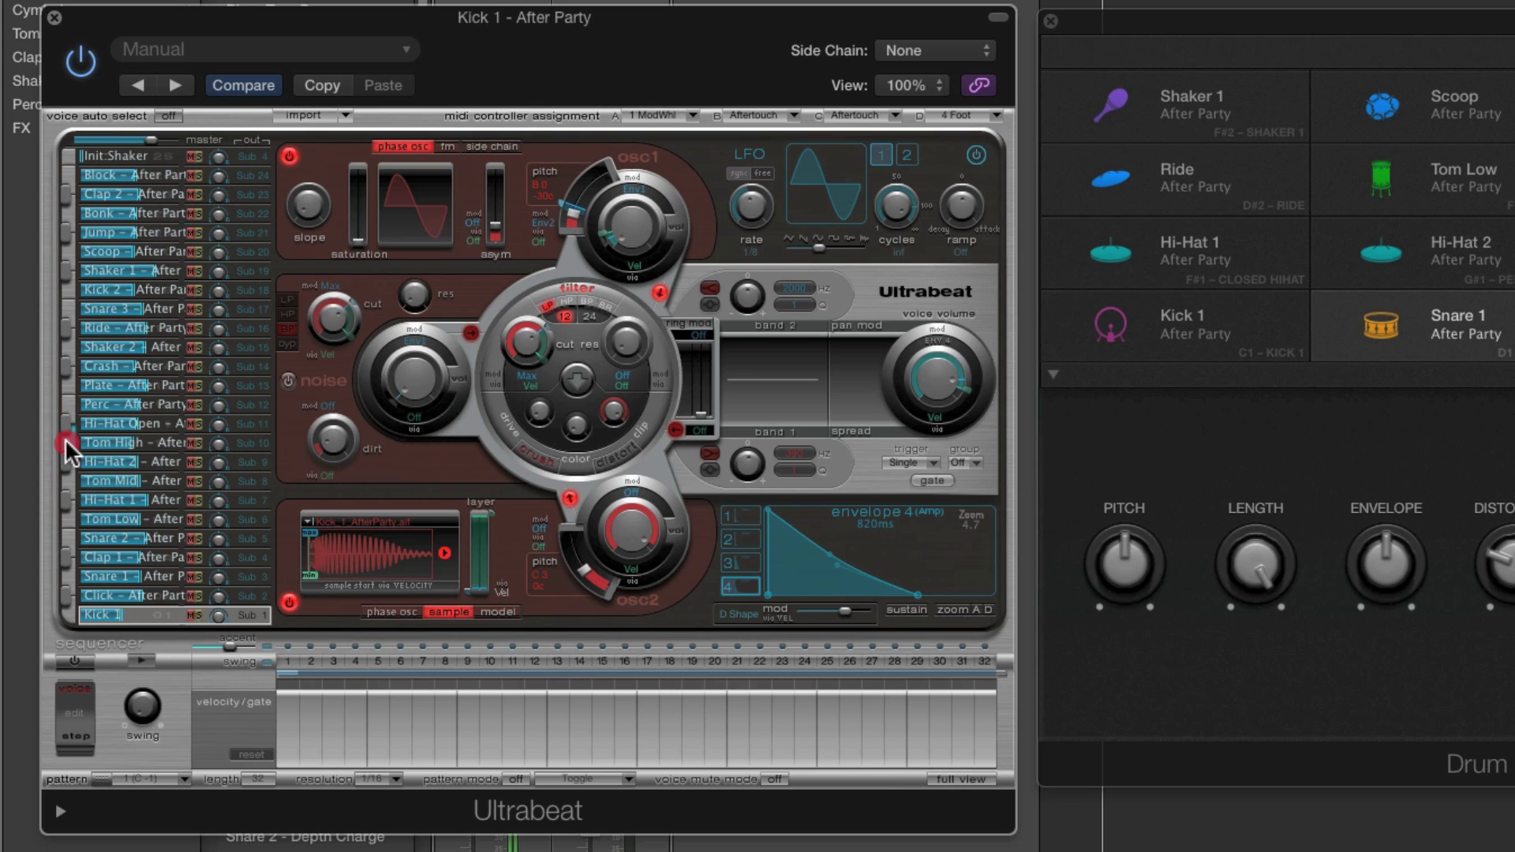
{"action": "left_click", "coordinate": [66, 408]}
{"action": "left_click", "coordinate": [66, 349]}
{"action": "left_click", "coordinate": [66, 442]}
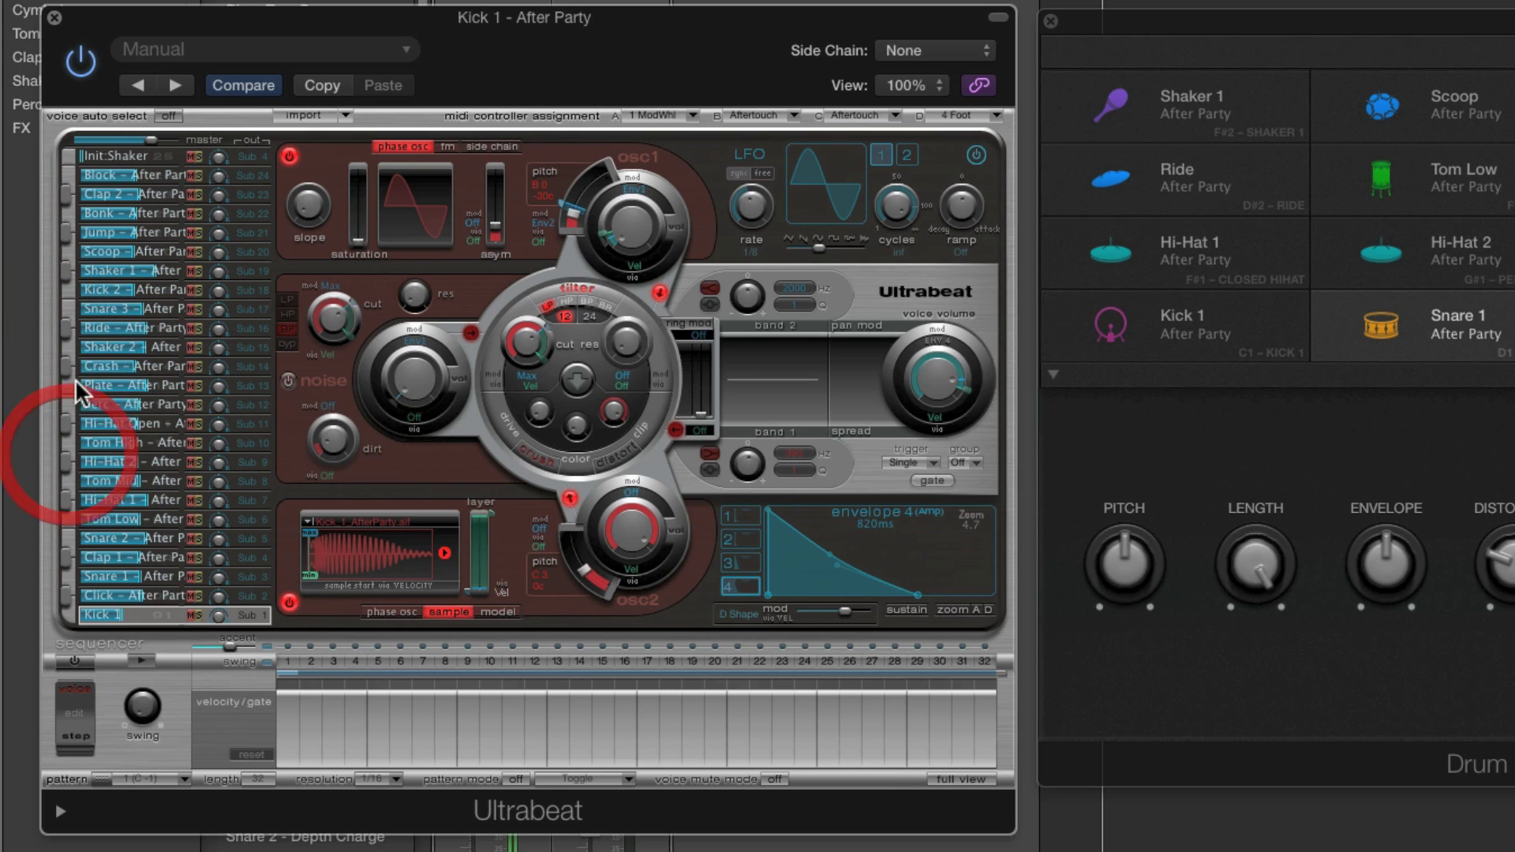
Examine the Crash and Snare 1 voice settings in Ultrabeat and close the plug-in window
{"action": "left_click", "coordinate": [117, 483]}
{"action": "left_click", "coordinate": [142, 353]}
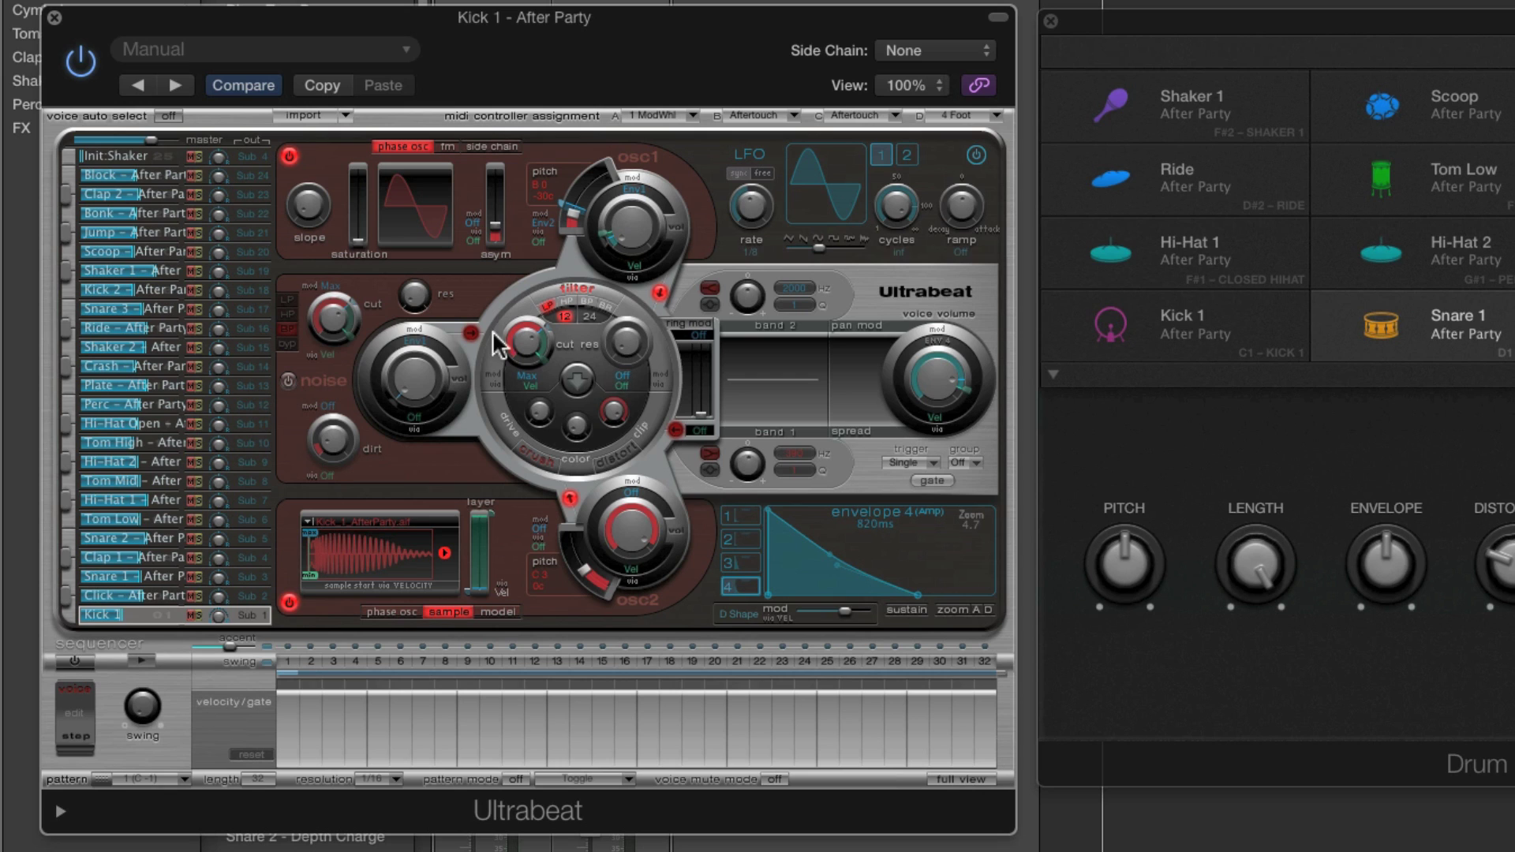
{"action": "left_click", "coordinate": [156, 367]}
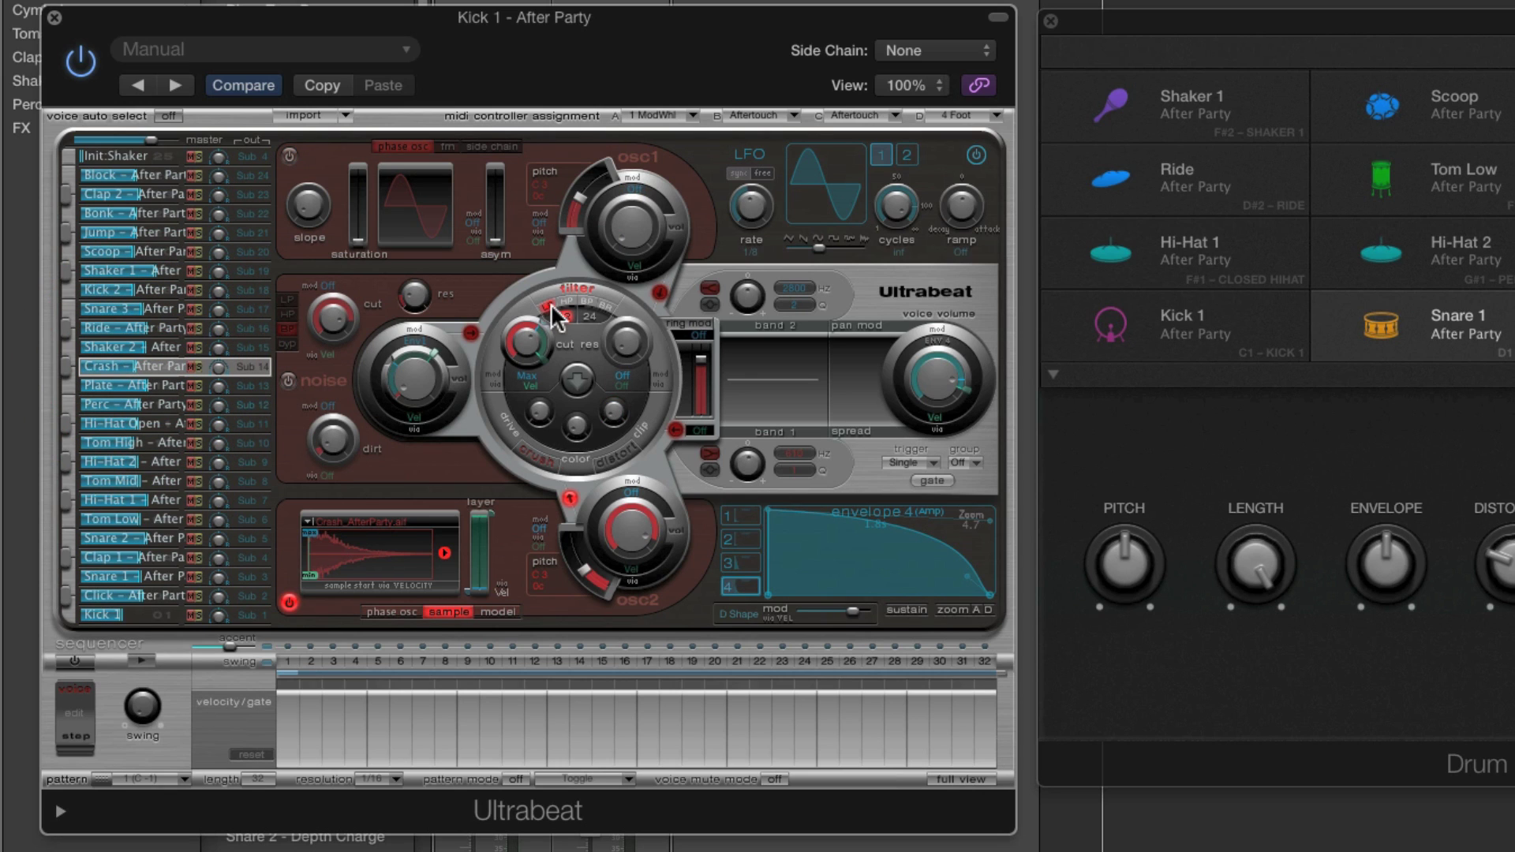
{"action": "left_click", "coordinate": [161, 580]}
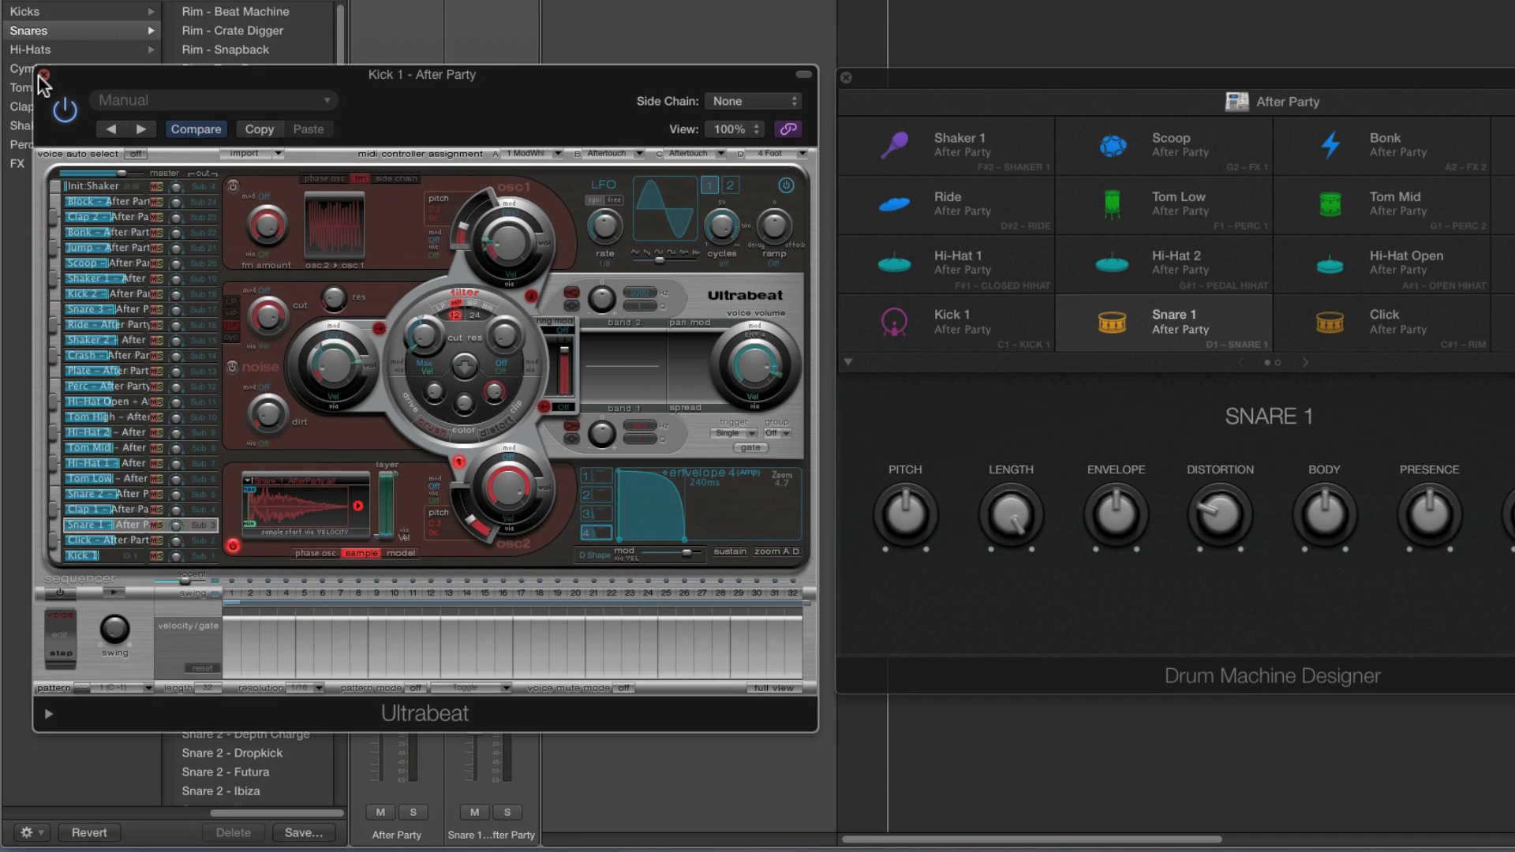
{"action": "left_click", "coordinate": [54, 17]}
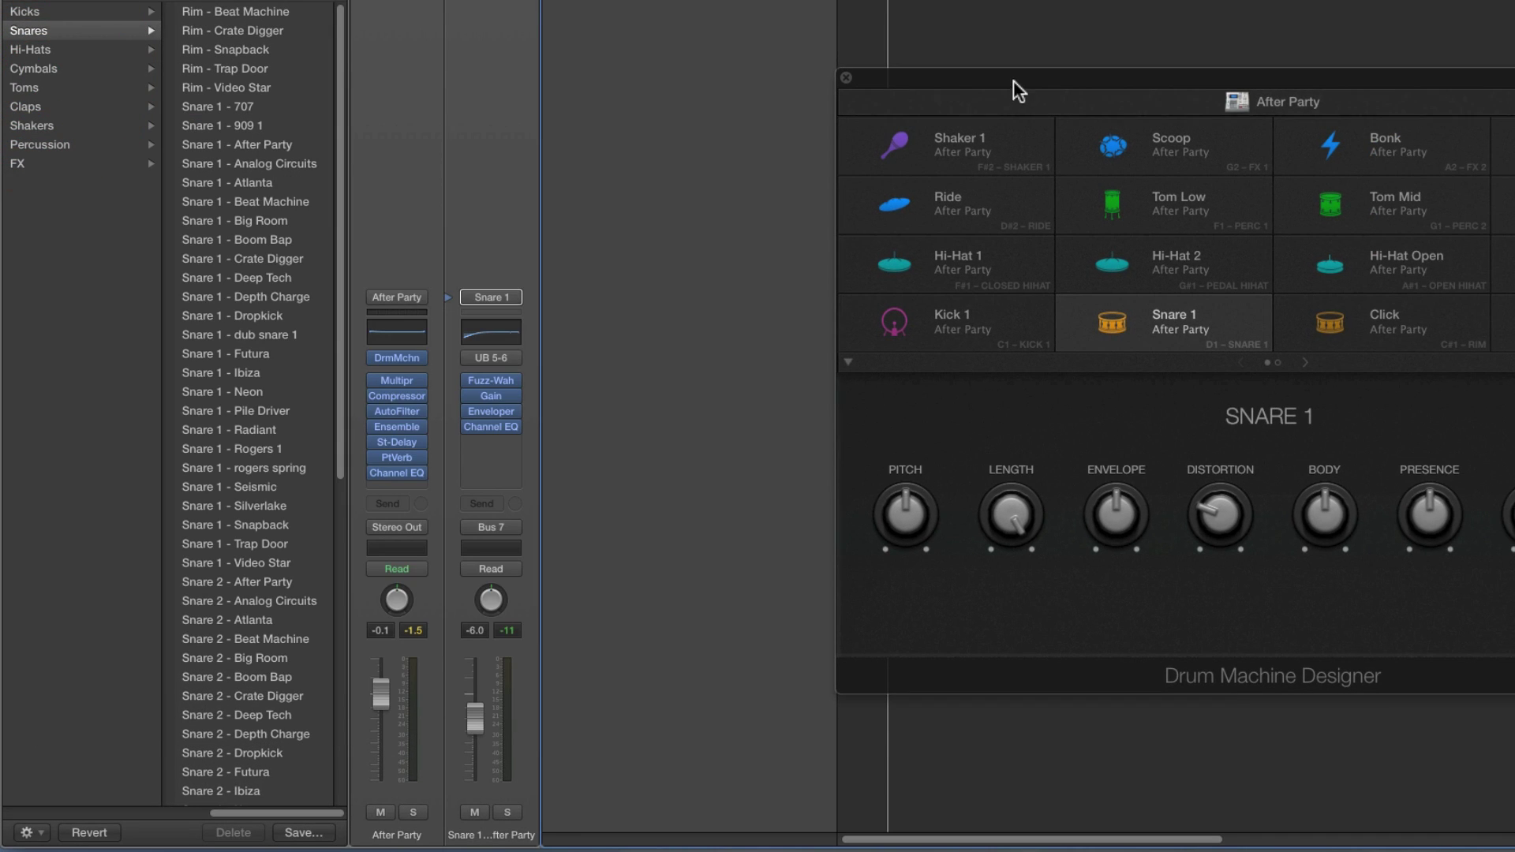
Reposition Drum Machine Designer, audition Snare 1 and check its channel's input options without changing them
{"action": "left_click_drag", "start_coordinate": [1021, 88], "coordinate": [810, 103]}
{"action": "left_click", "coordinate": [907, 344]}
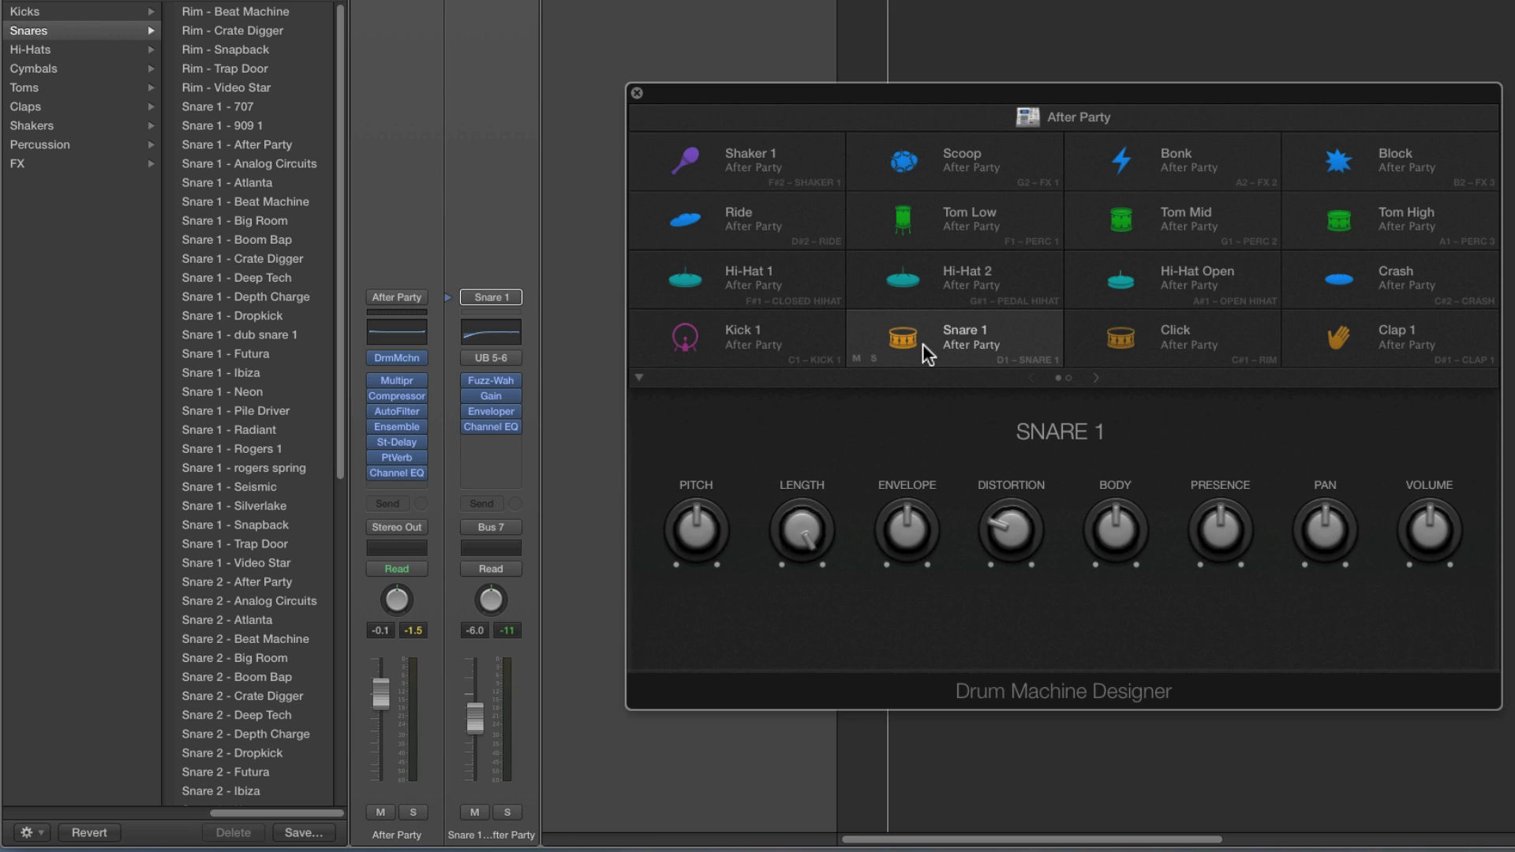
{"action": "left_click_drag", "start_coordinate": [1096, 93], "coordinate": [1049, 91]}
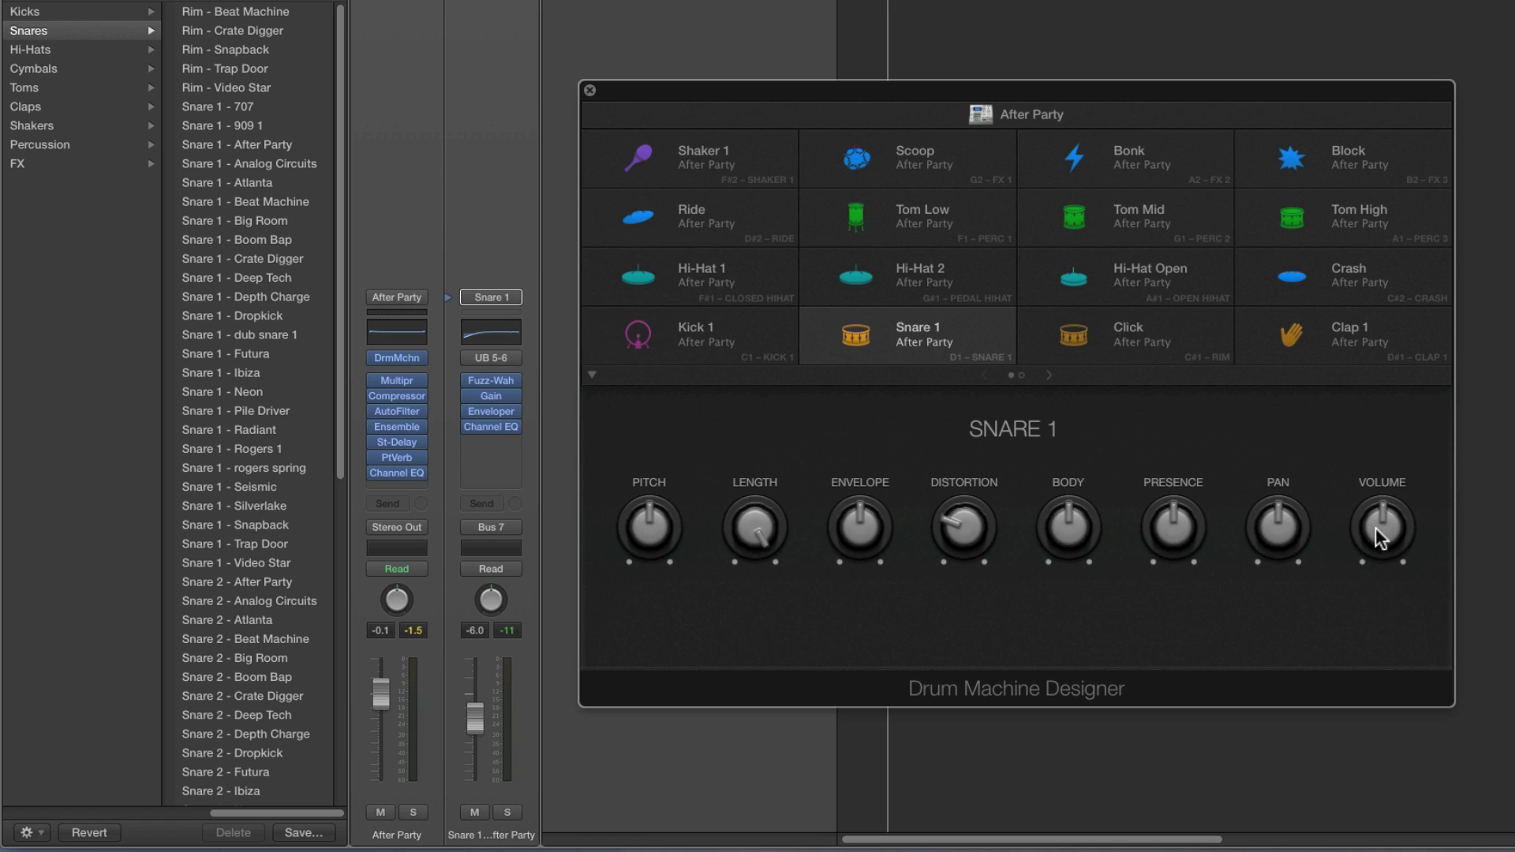
{"action": "left_click", "coordinate": [869, 340]}
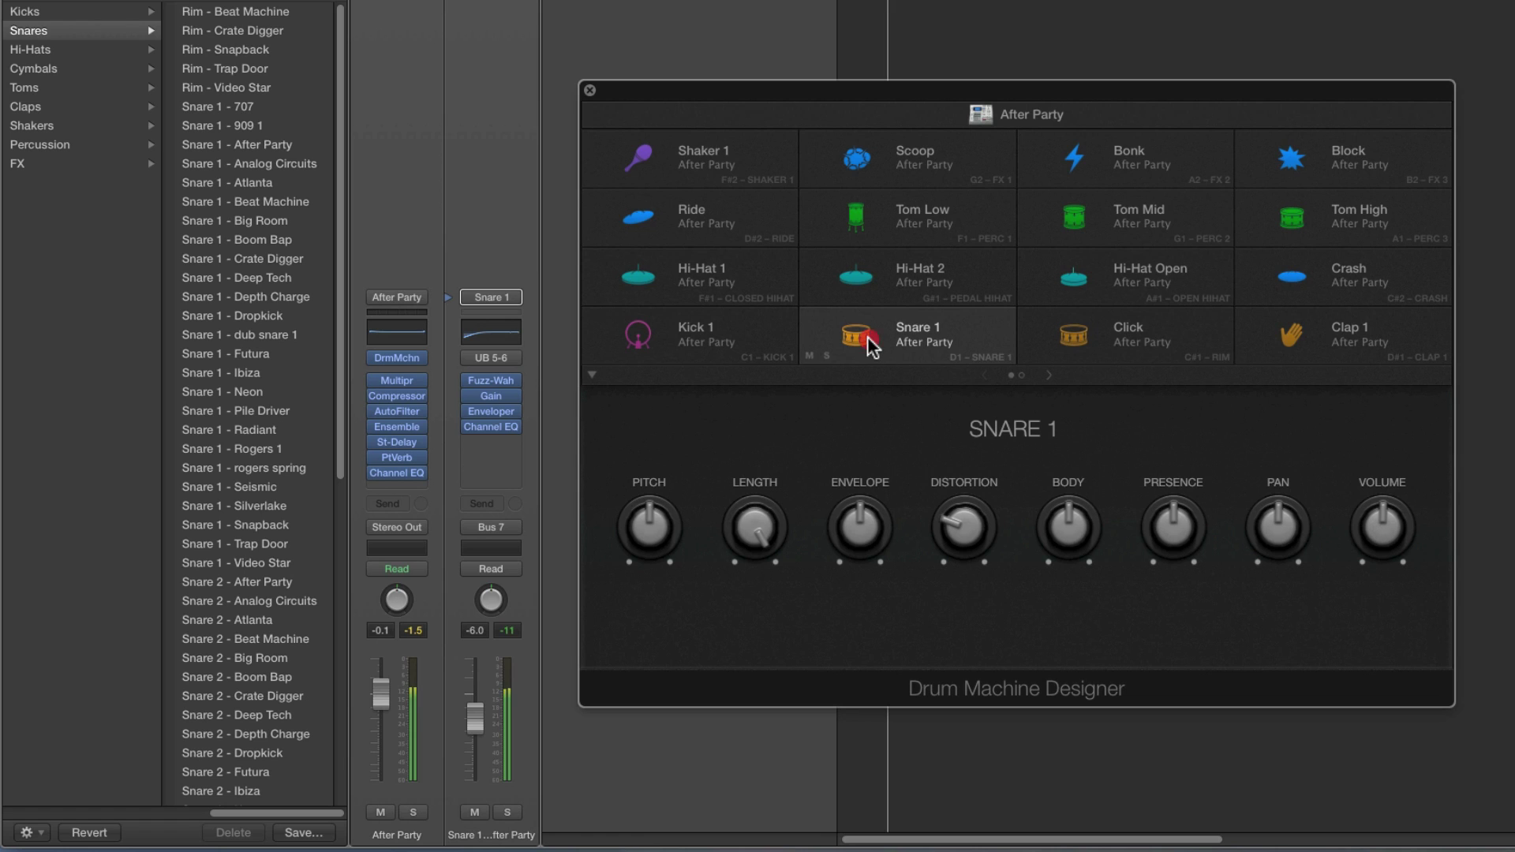
{"action": "left_click", "coordinate": [516, 360]}
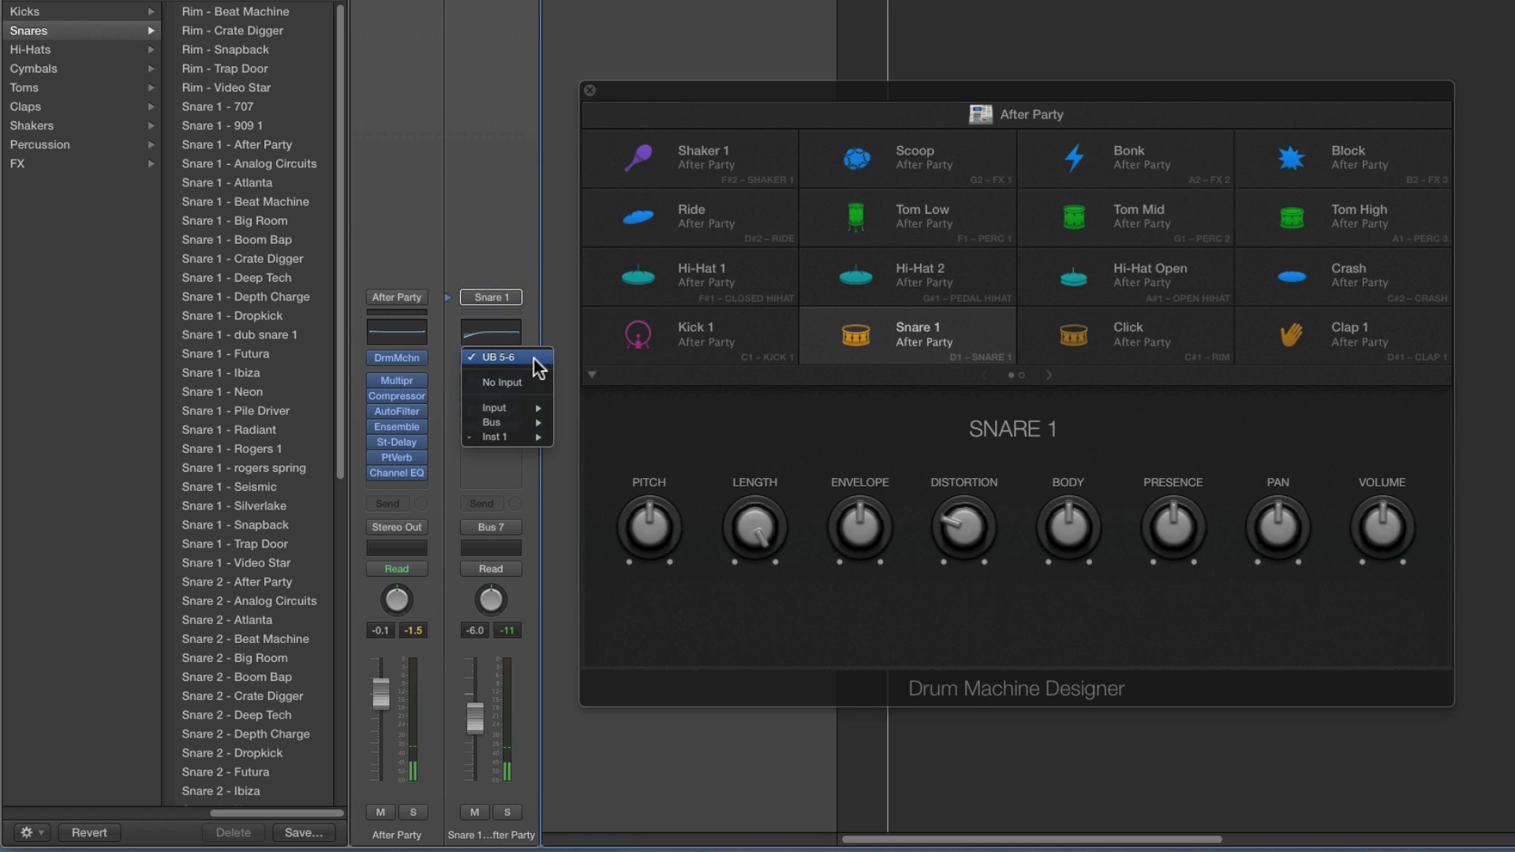
{"action": "left_click", "coordinate": [507, 288]}
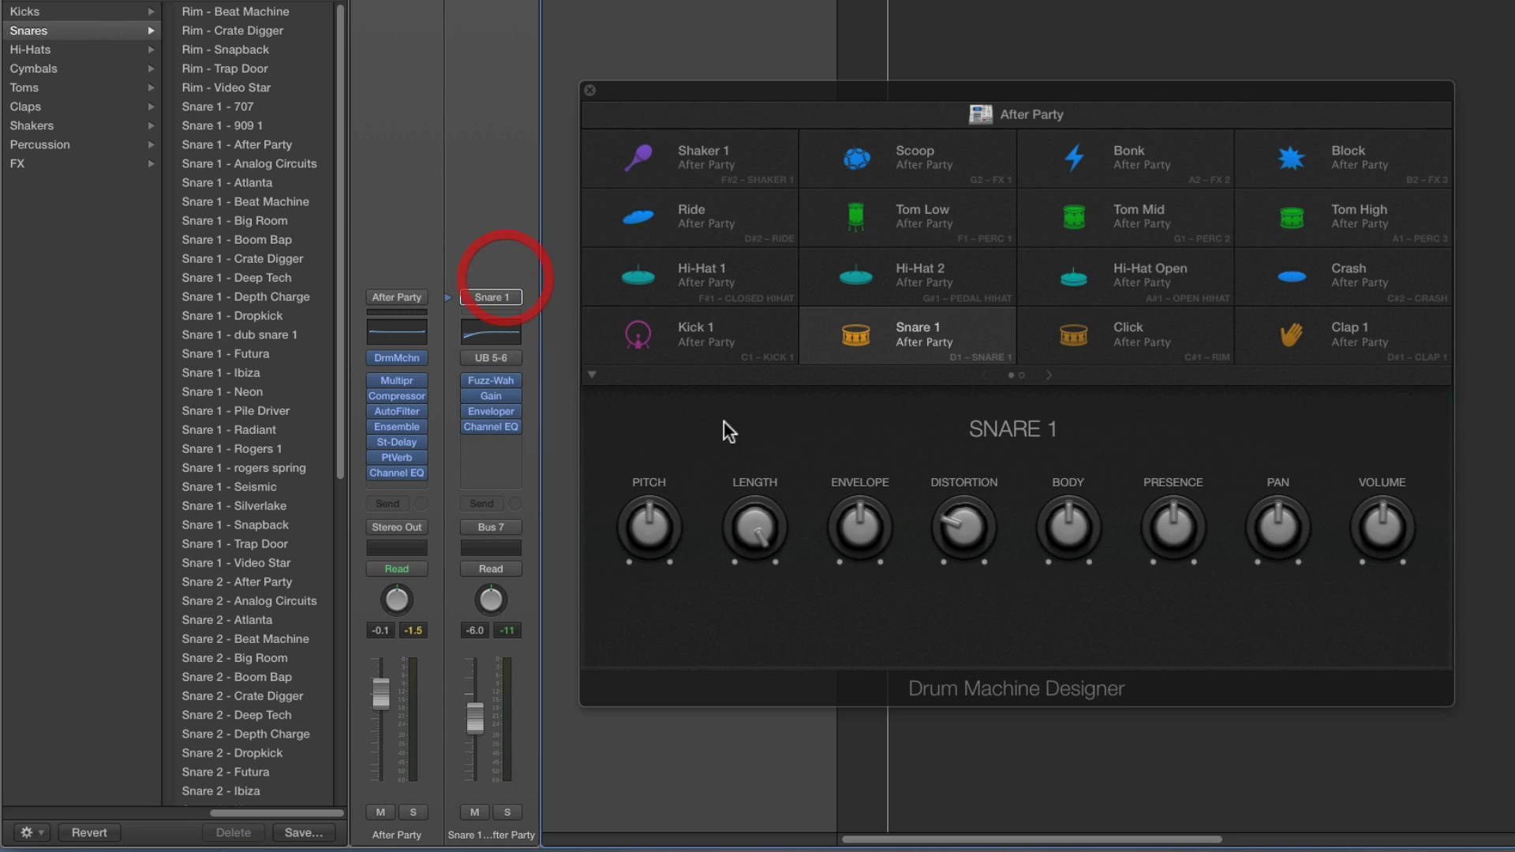
Try Snare 1's Volume and Pan controls against its channel strip and reset both to their default values
{"action": "scroll", "coordinate": [1352, 533], "scroll_direction": "up", "scroll_amount": 1}
{"action": "left_click_drag", "start_coordinate": [1167, 108], "coordinate": [602, 0]}
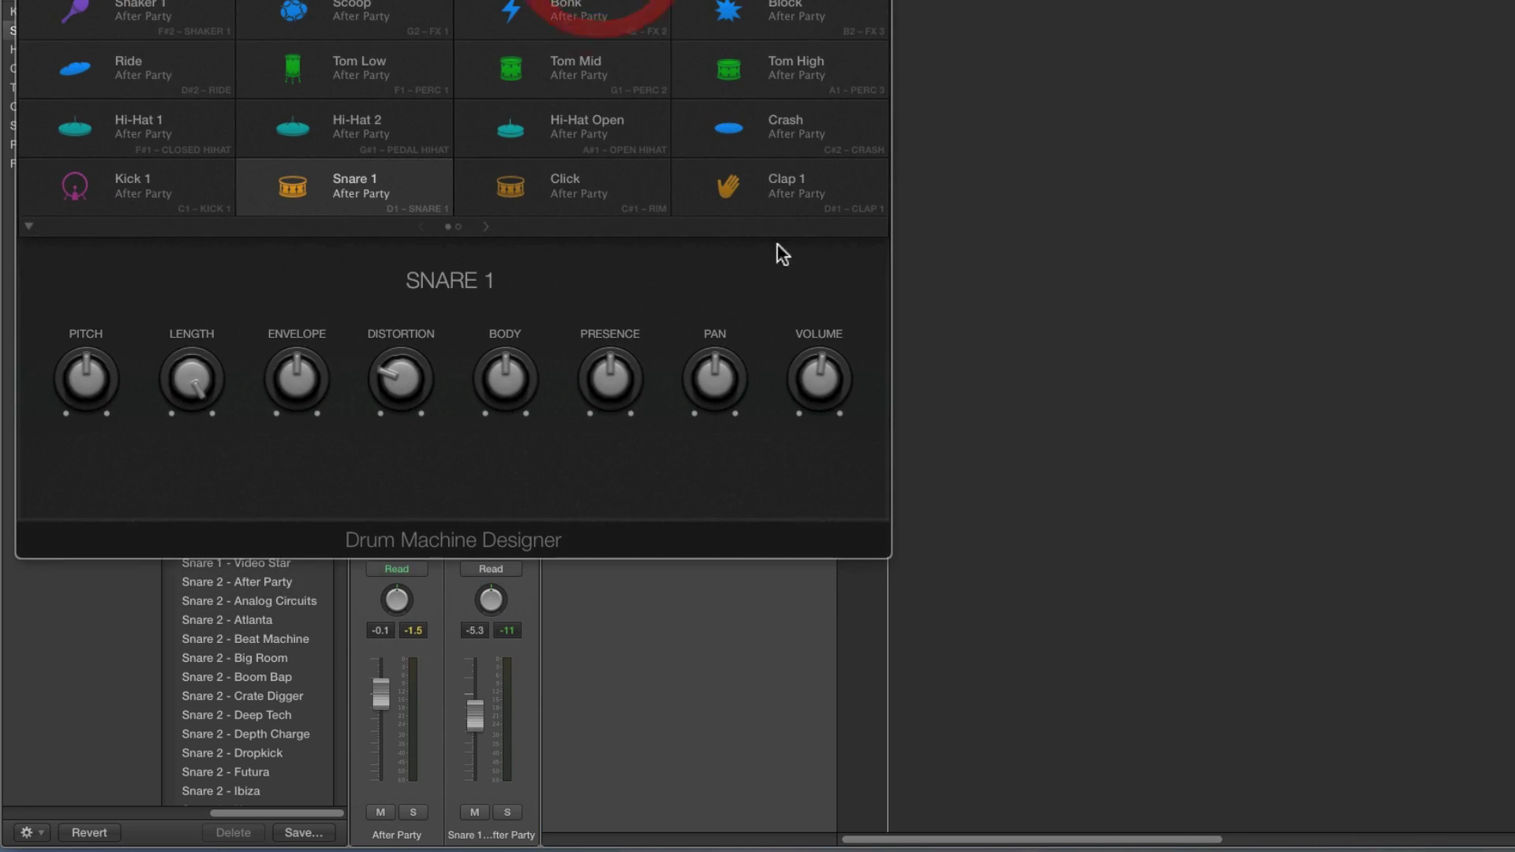
{"action": "left_click_drag", "start_coordinate": [812, 372], "coordinate": [835, 426]}
{"action": "left_click_drag", "start_coordinate": [721, 371], "coordinate": [710, 426]}
{"action": "left_click", "coordinate": [712, 382], "text": "alt"}
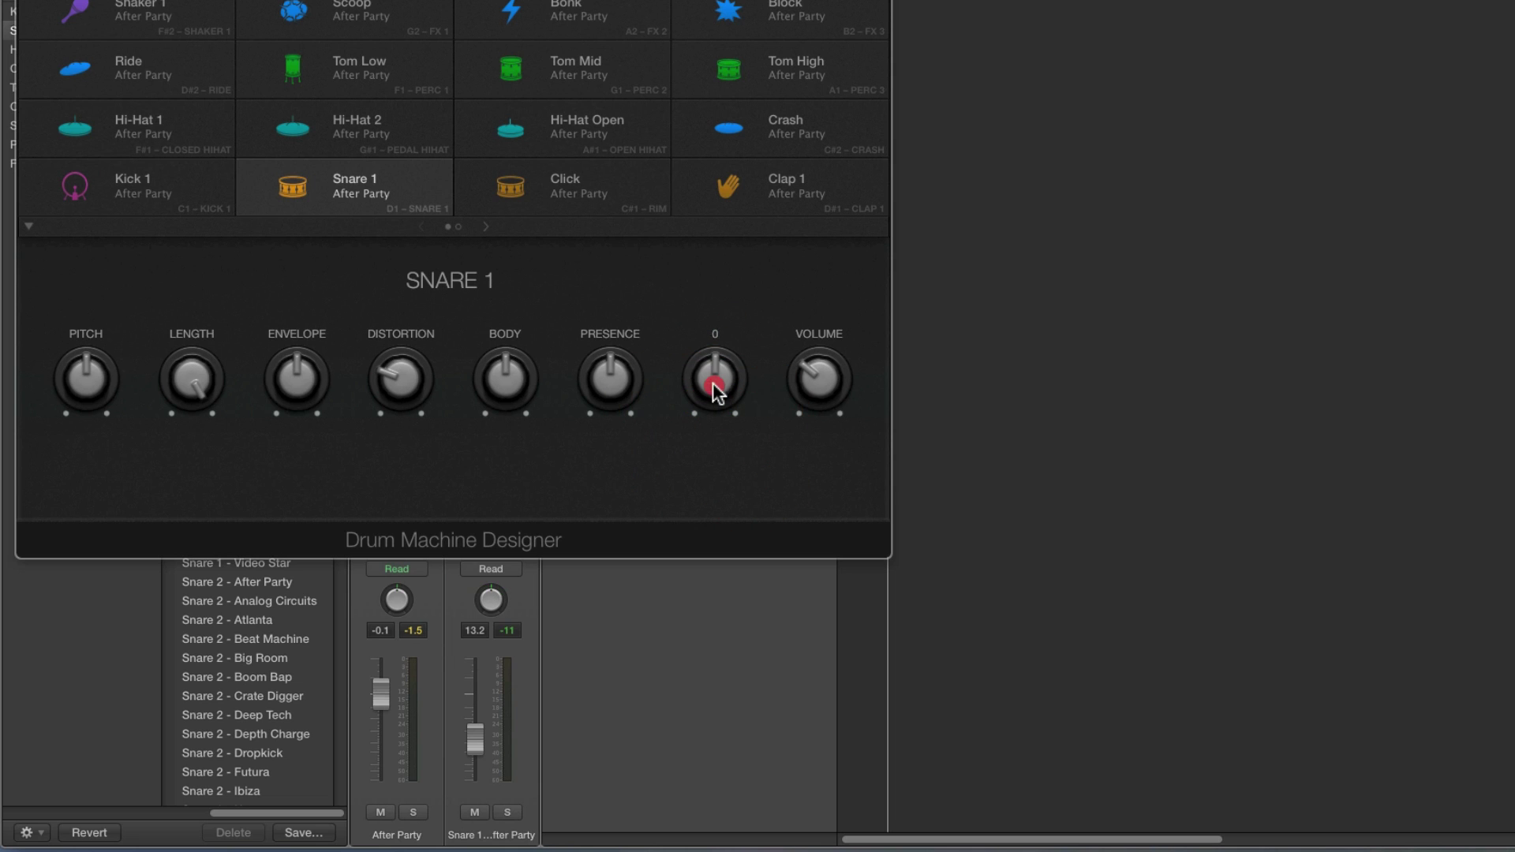
{"action": "left_click", "coordinate": [818, 379], "text": "alt"}
{"action": "left_click_drag", "start_coordinate": [529, 2], "coordinate": [1082, 74]}
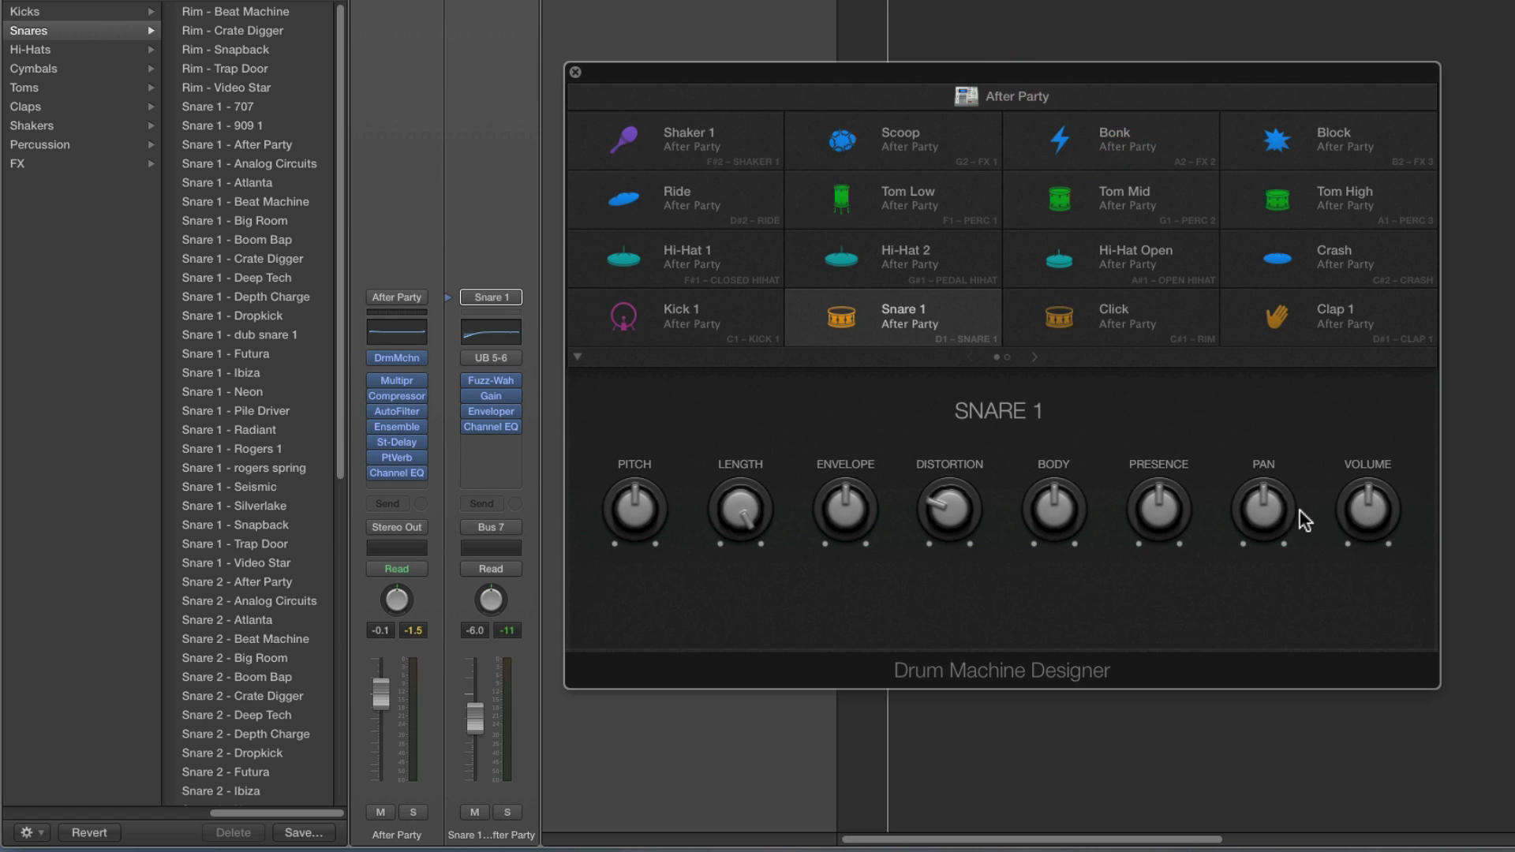
Reopen Ultrabeat from Snare 1's Pitch control and show the Tom Low voice's settings
{"action": "left_click_drag", "start_coordinate": [911, 75], "coordinate": [1009, 81]}
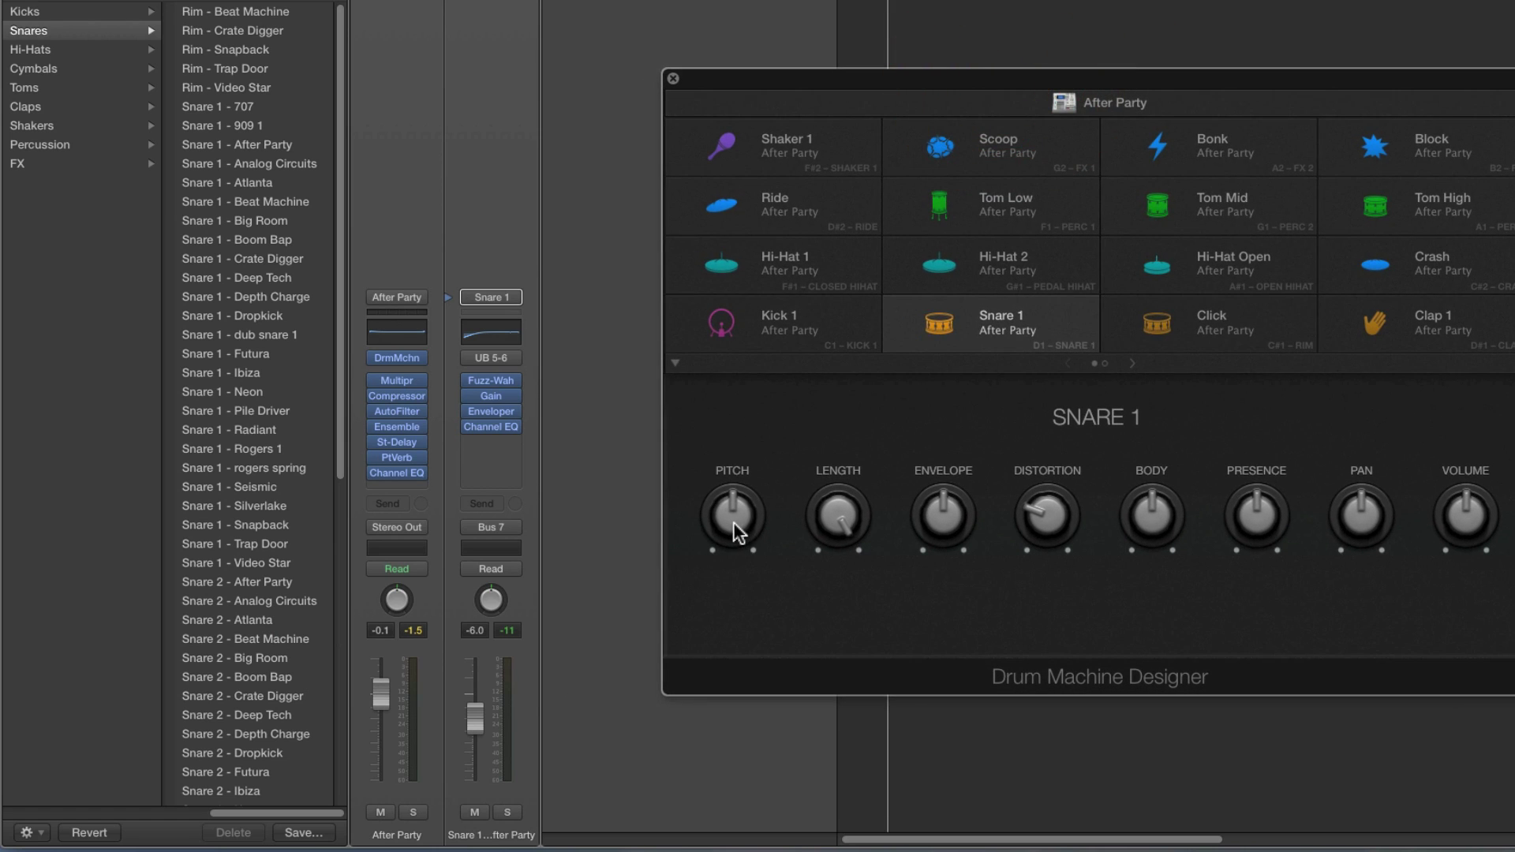
{"action": "left_click", "coordinate": [786, 536]}
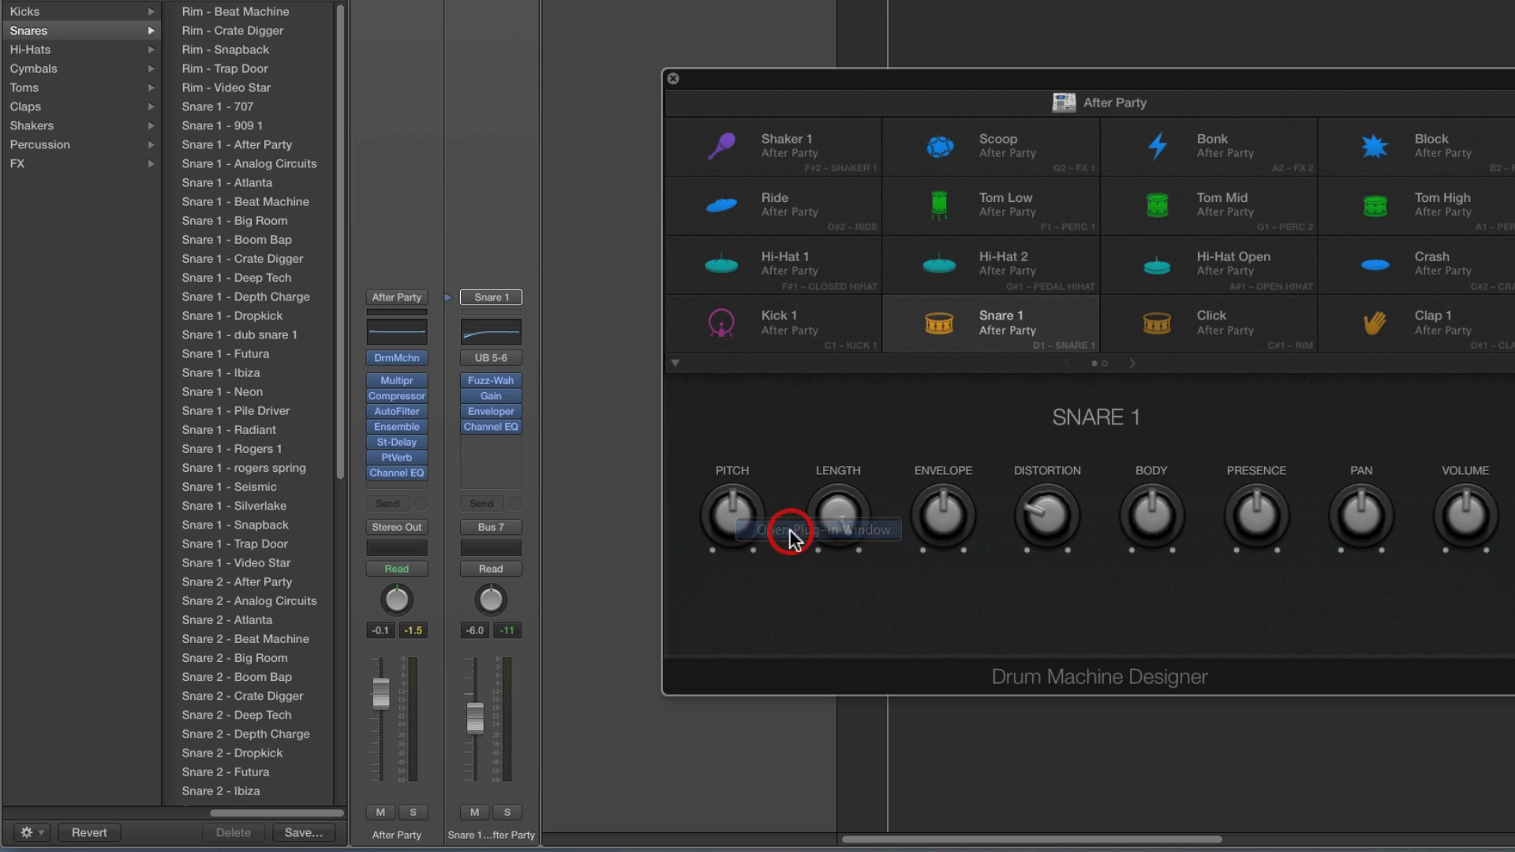
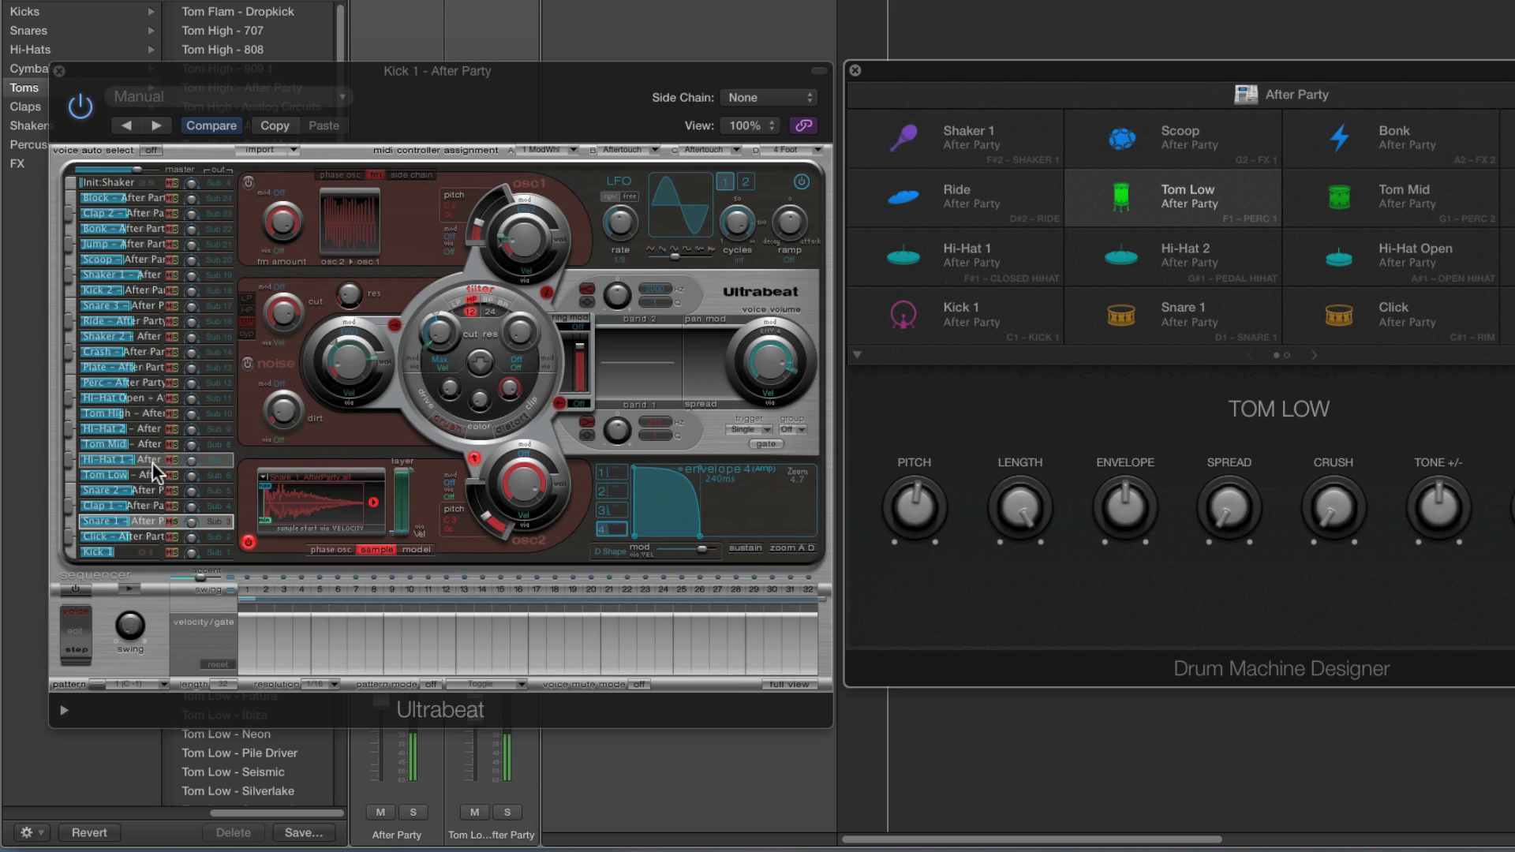
{"action": "left_click", "coordinate": [141, 477]}
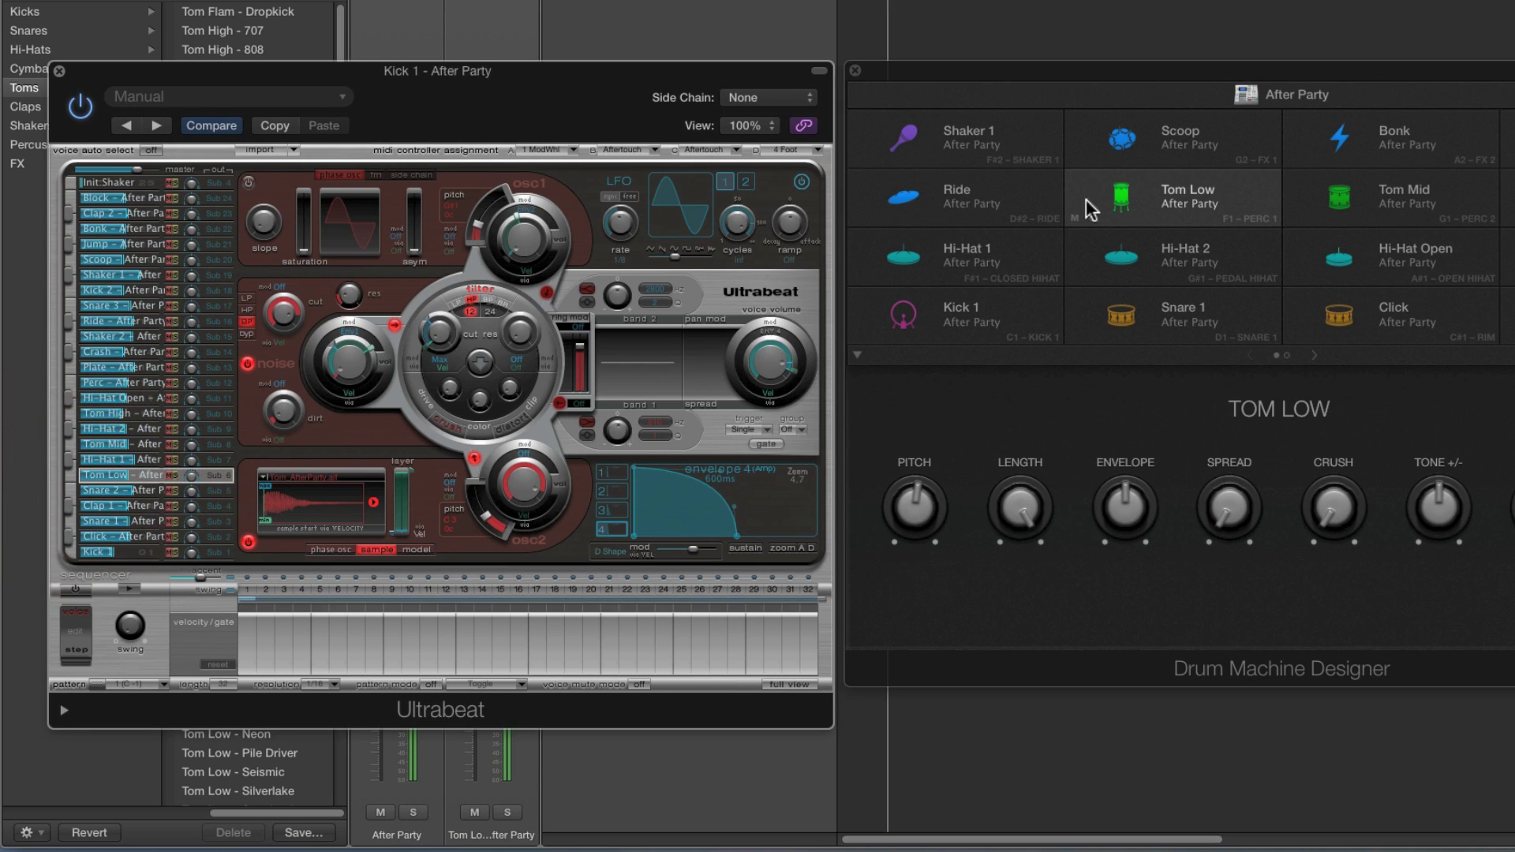
Audition the Tom Low and Snare 1 pads, and show the Snare 1 voice in Ultrabeat
{"action": "left_click", "coordinate": [1114, 207]}
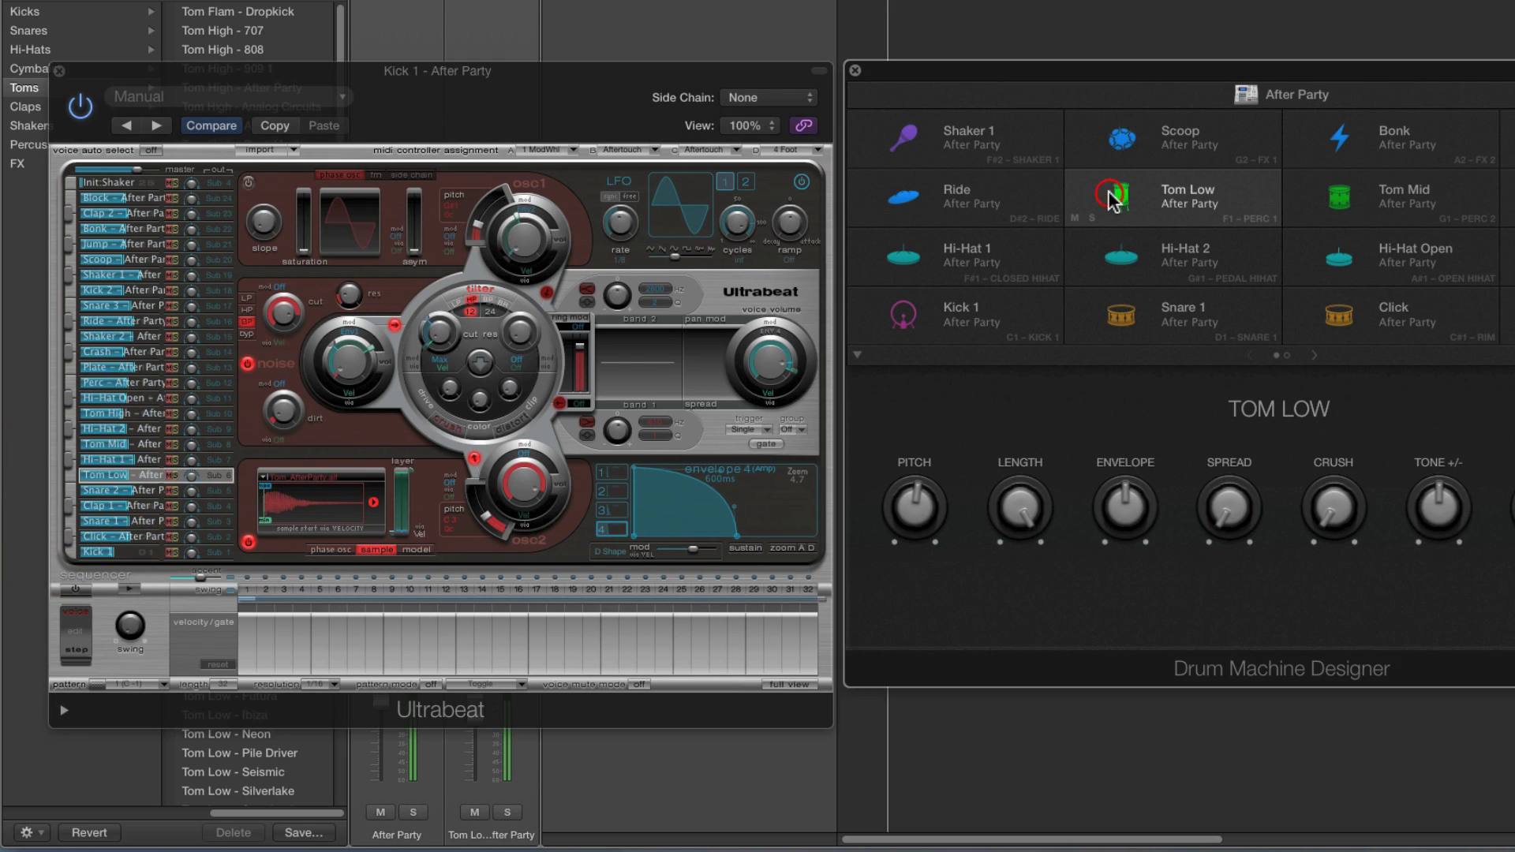
{"action": "left_click", "coordinate": [1129, 319]}
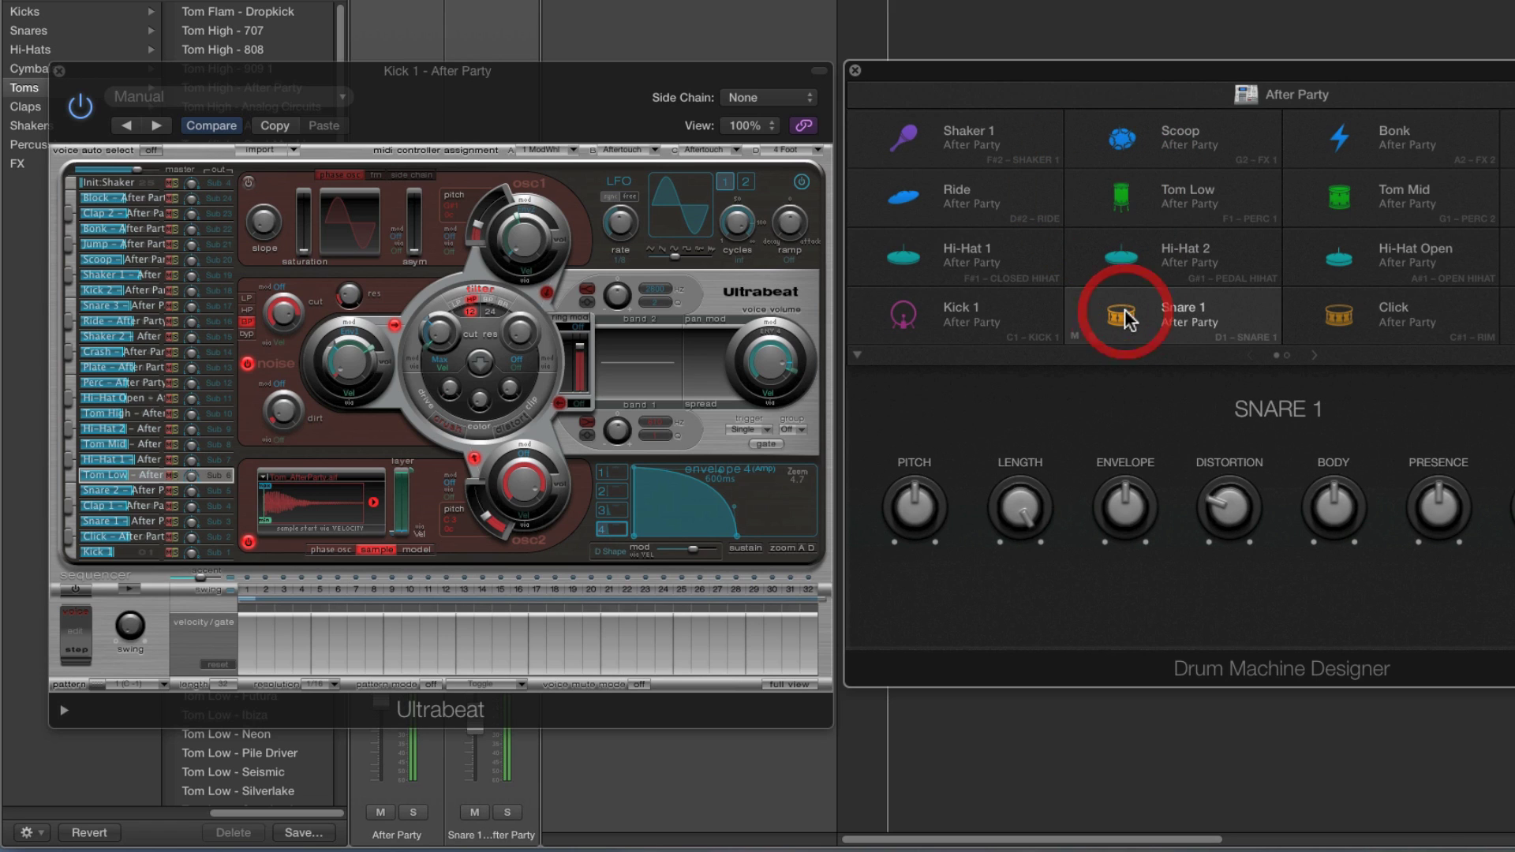
{"action": "left_click", "coordinate": [140, 524]}
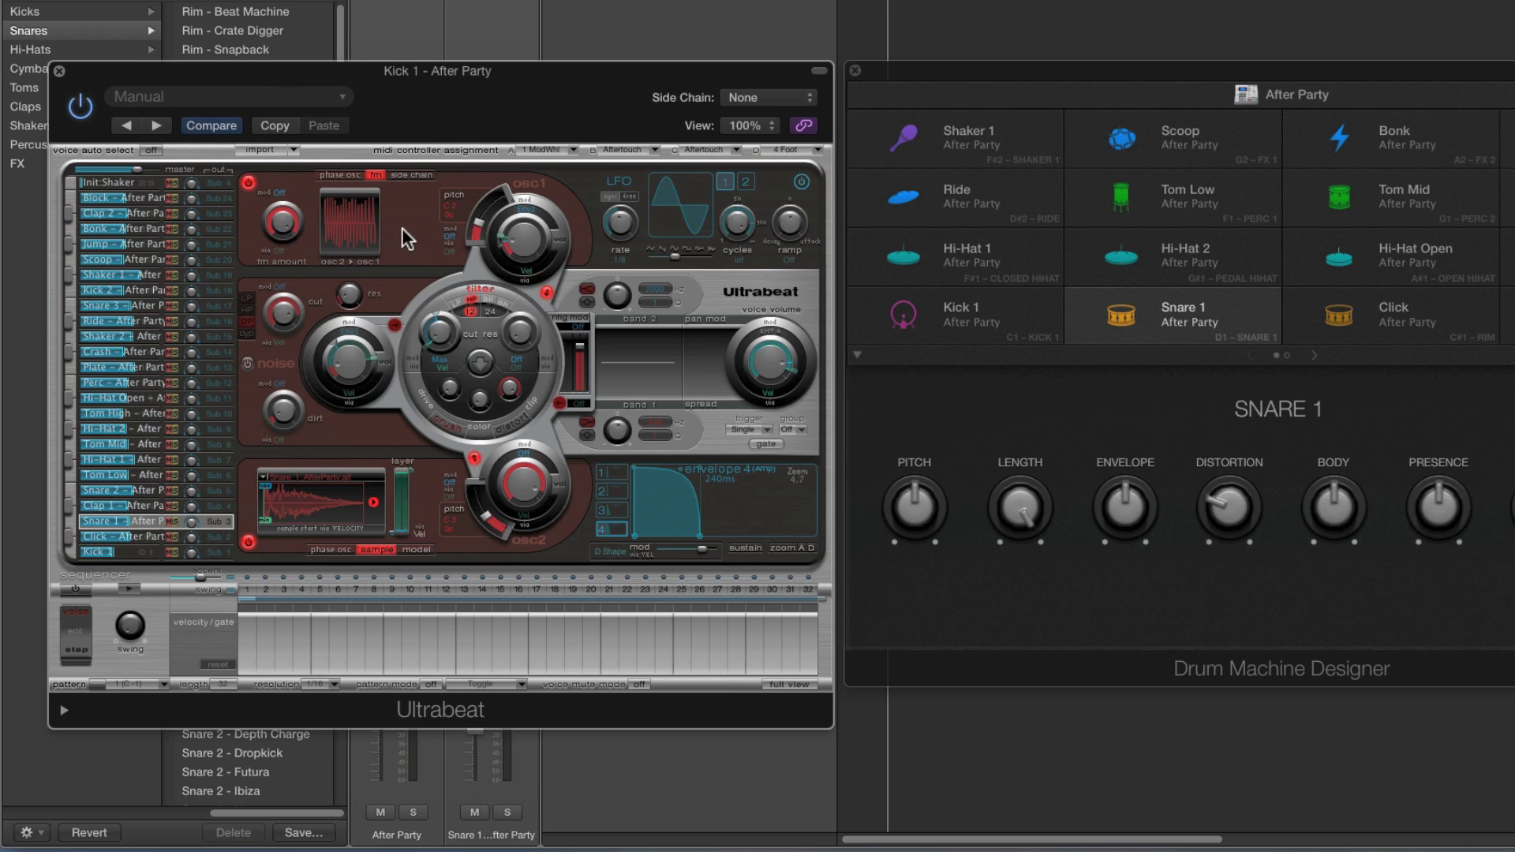
Switch off oscillator 1 of the Snare 1 voice, toggle oscillator 2 off and on, and check its sample options
{"action": "left_click", "coordinate": [249, 183]}
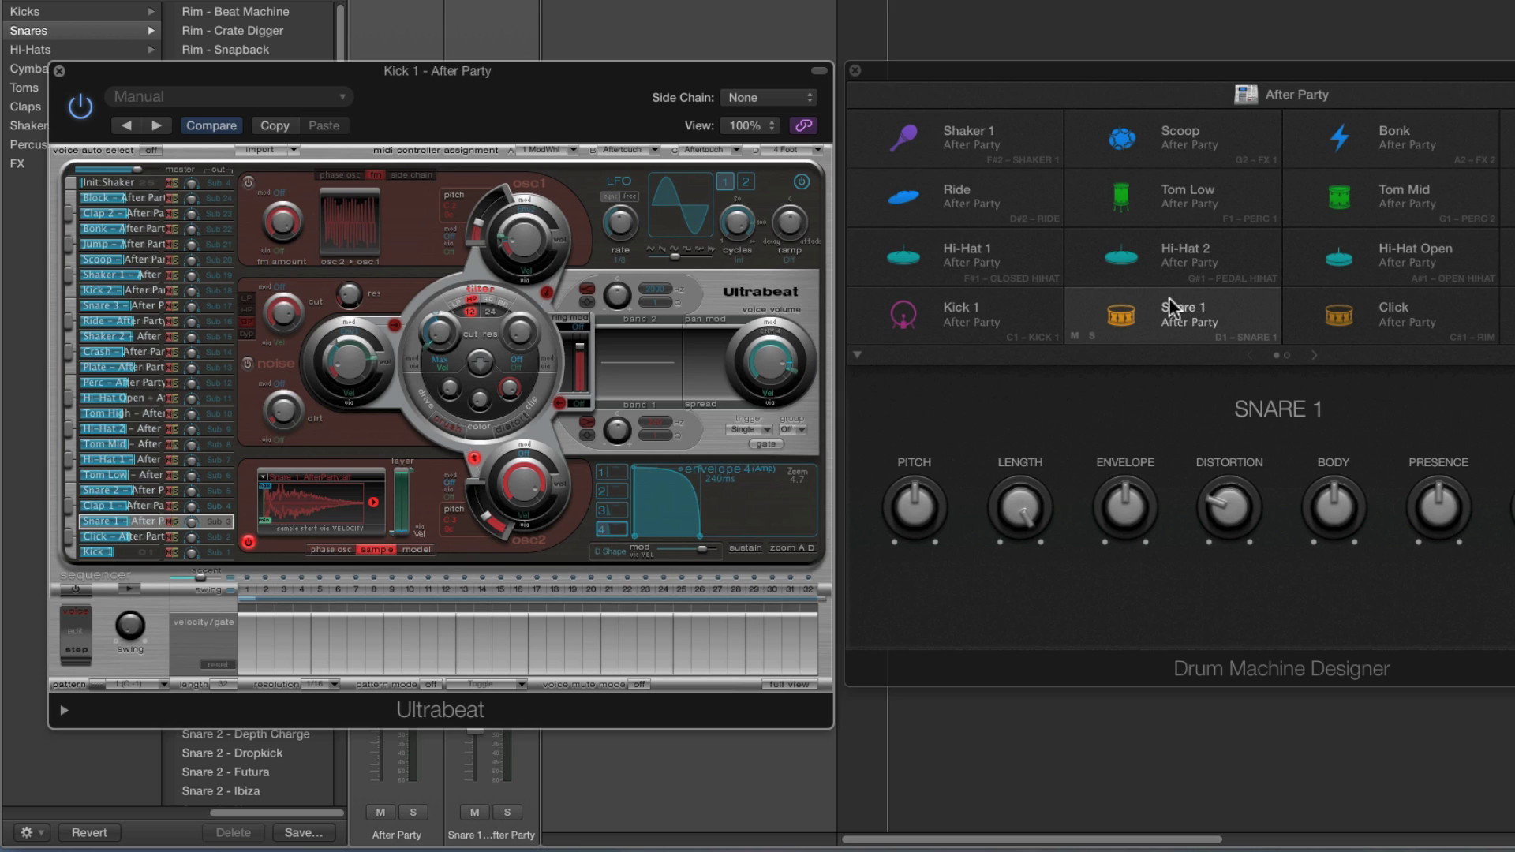
{"action": "left_click", "coordinate": [248, 542]}
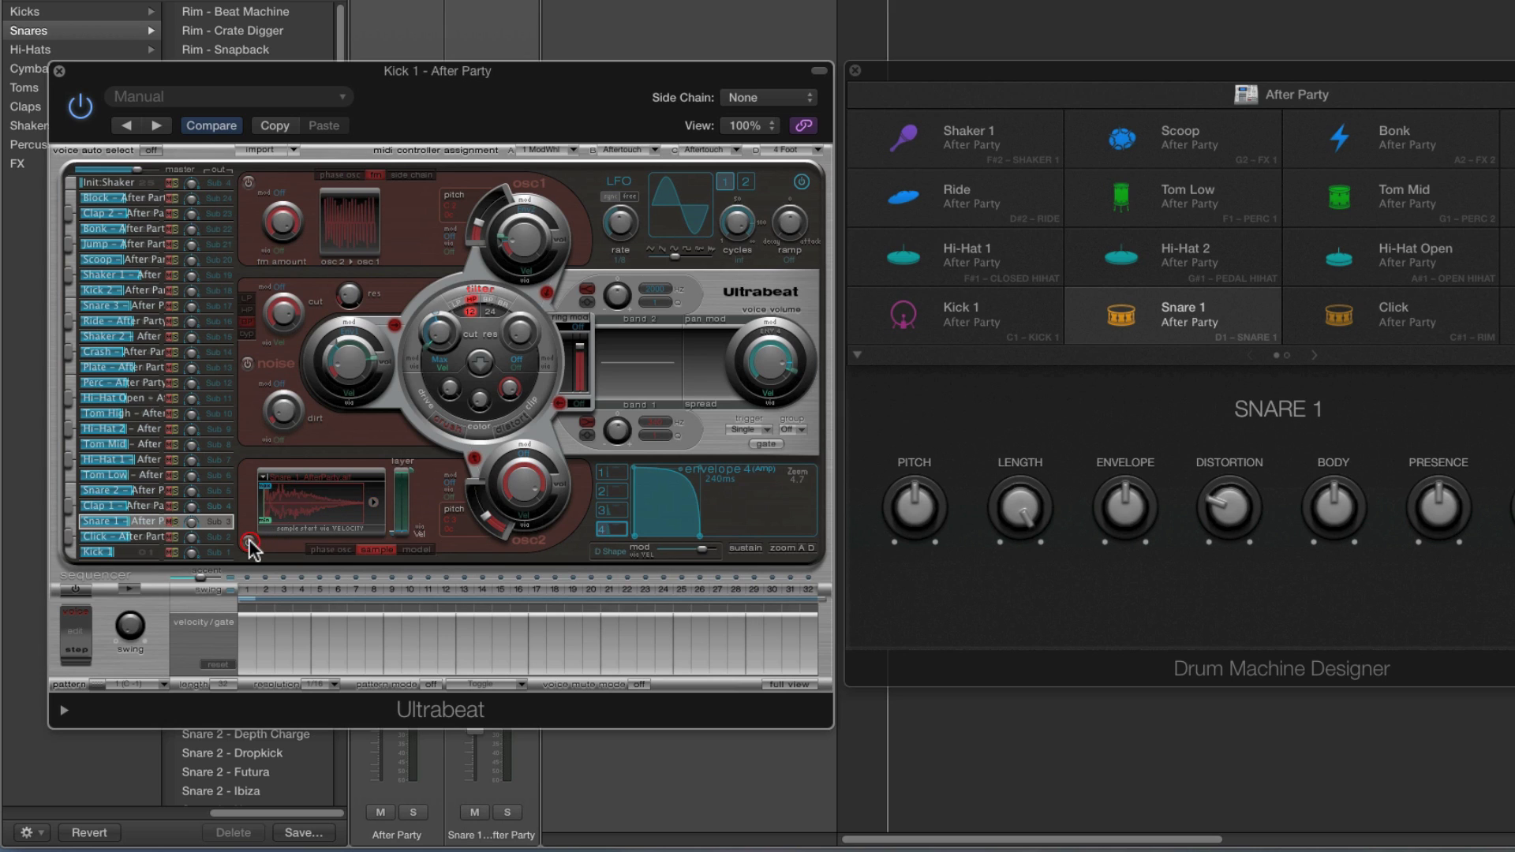
{"action": "left_click", "coordinate": [250, 542]}
{"action": "left_click", "coordinate": [330, 478]}
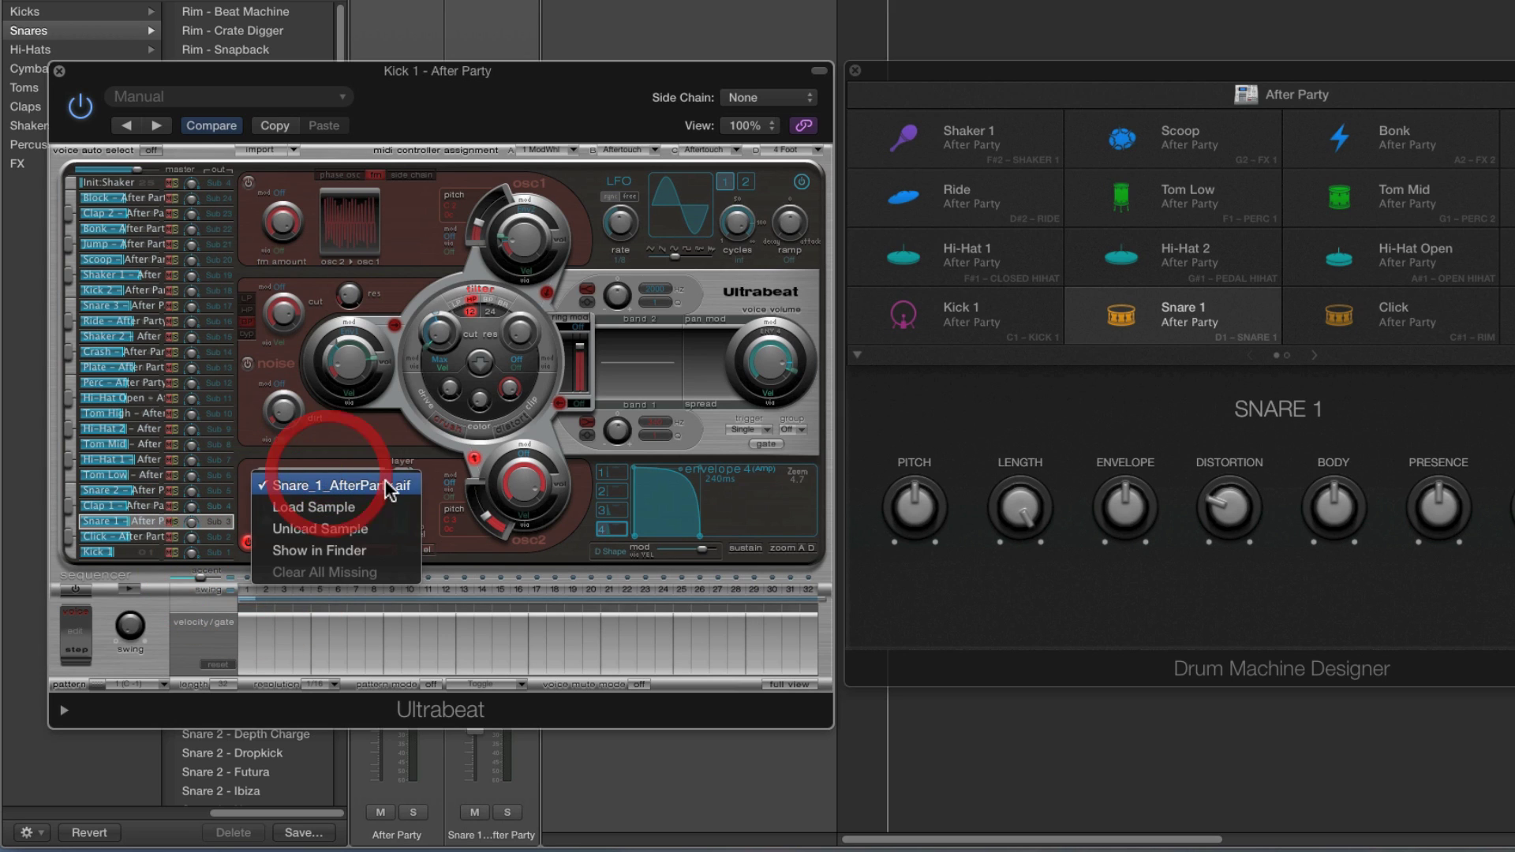
{"action": "left_click", "coordinate": [316, 558]}
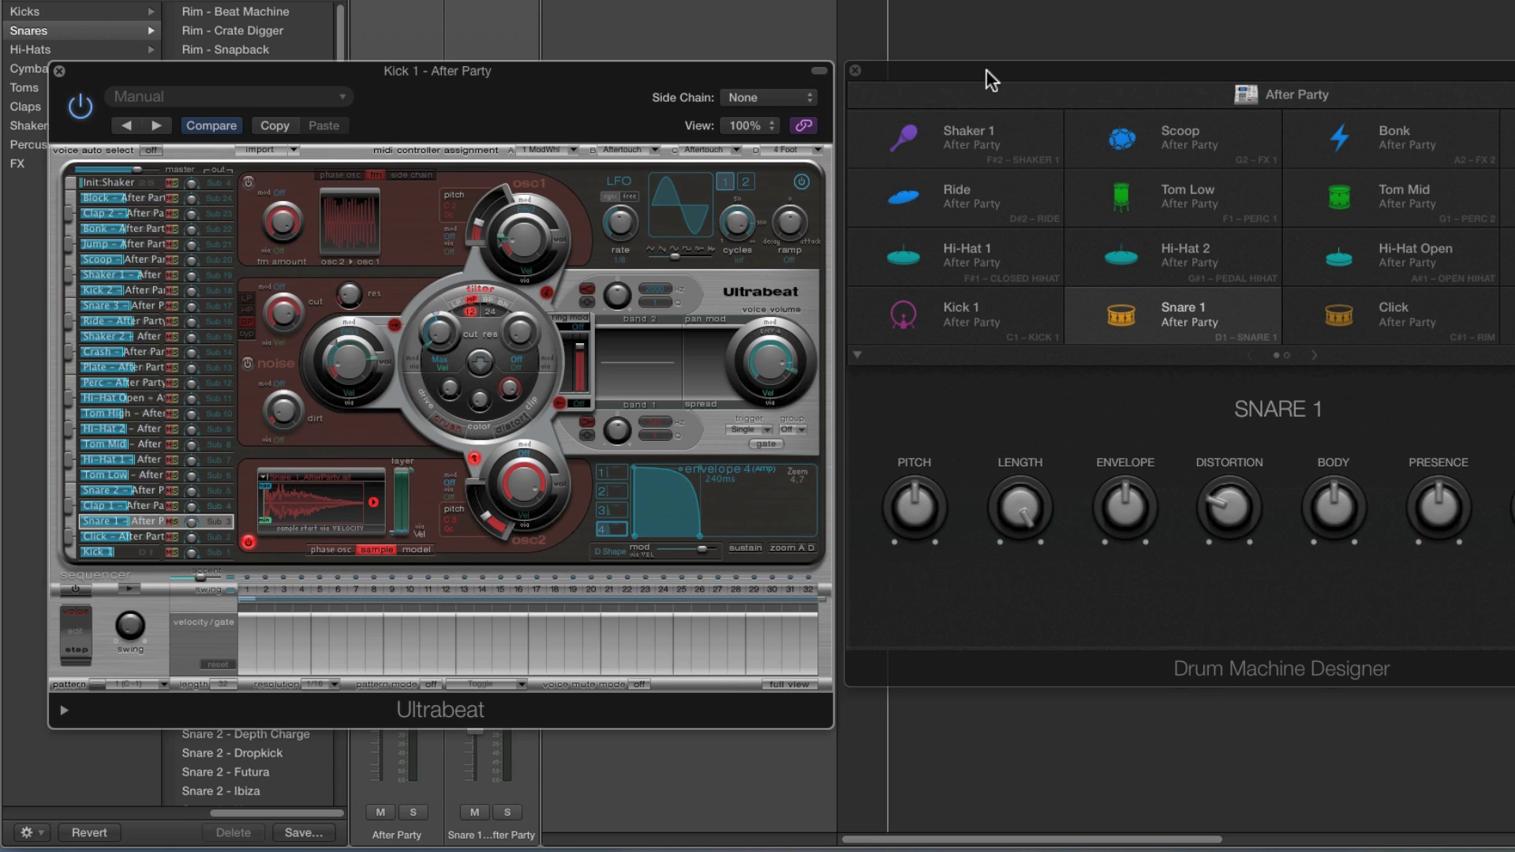
Try Snare 1's Pitch control at D#4 with the pad soloed, and restore the default pitch and full-kit playback
{"action": "left_click_drag", "start_coordinate": [987, 73], "coordinate": [757, 95]}
{"action": "left_click_drag", "start_coordinate": [492, 524], "coordinate": [489, 514]}
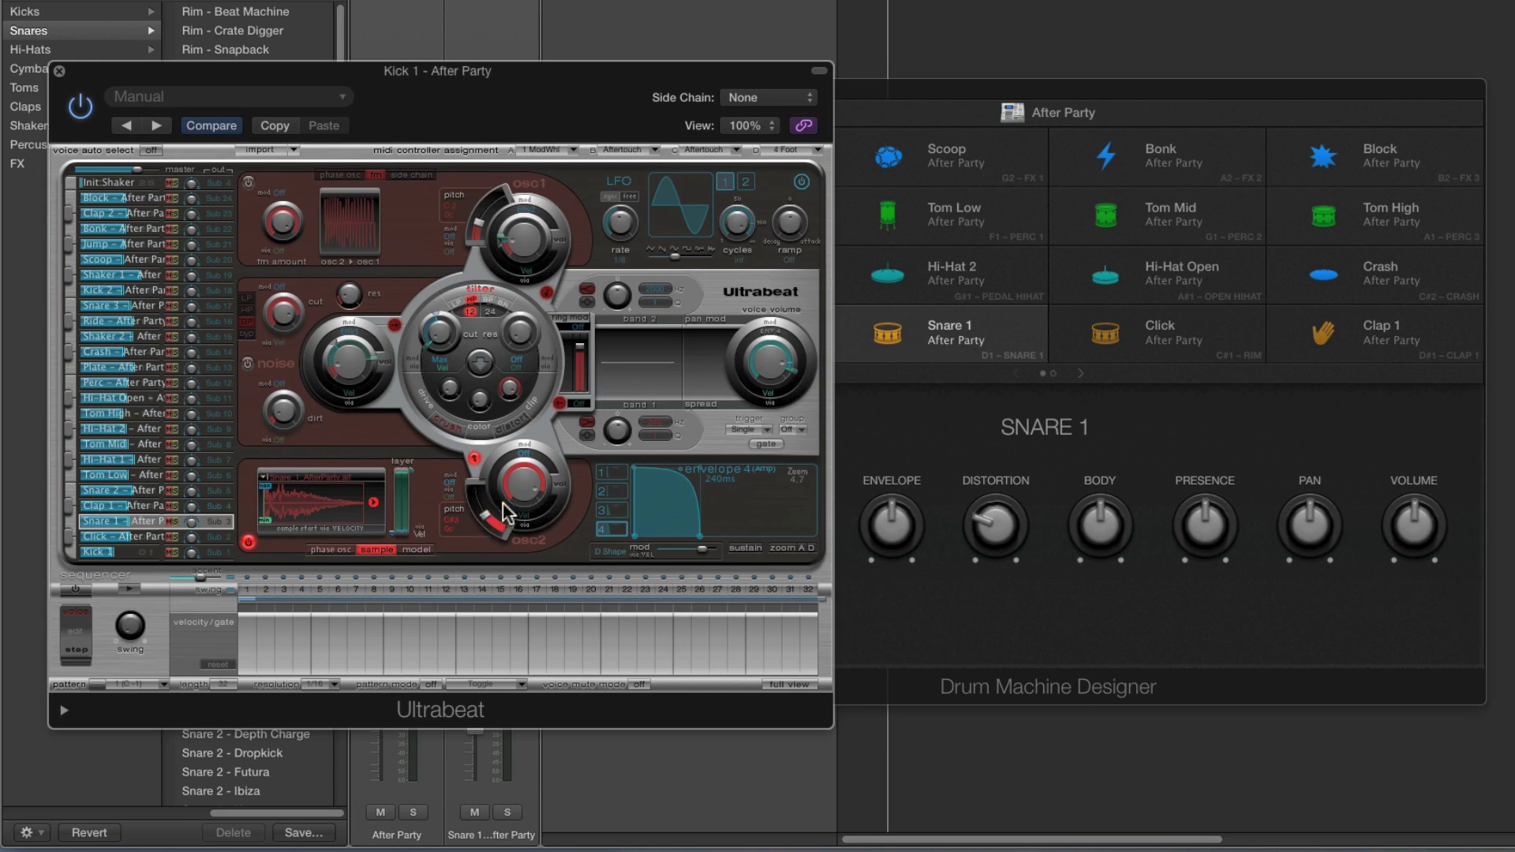
{"action": "left_click", "coordinate": [920, 91]}
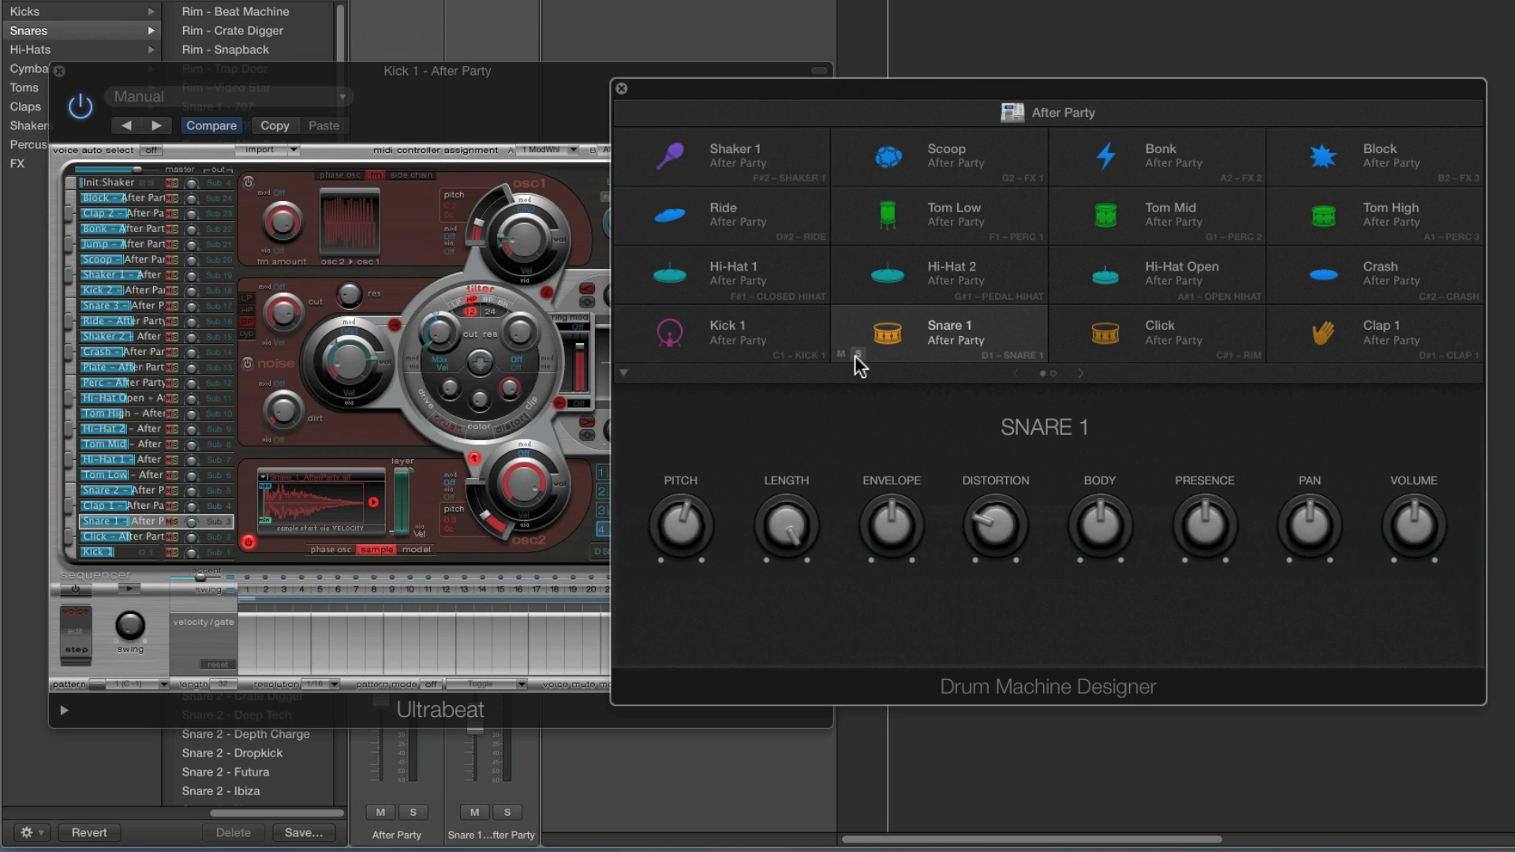
{"action": "left_click", "coordinate": [857, 354]}
{"action": "left_click_drag", "start_coordinate": [680, 524], "coordinate": [723, 453]}
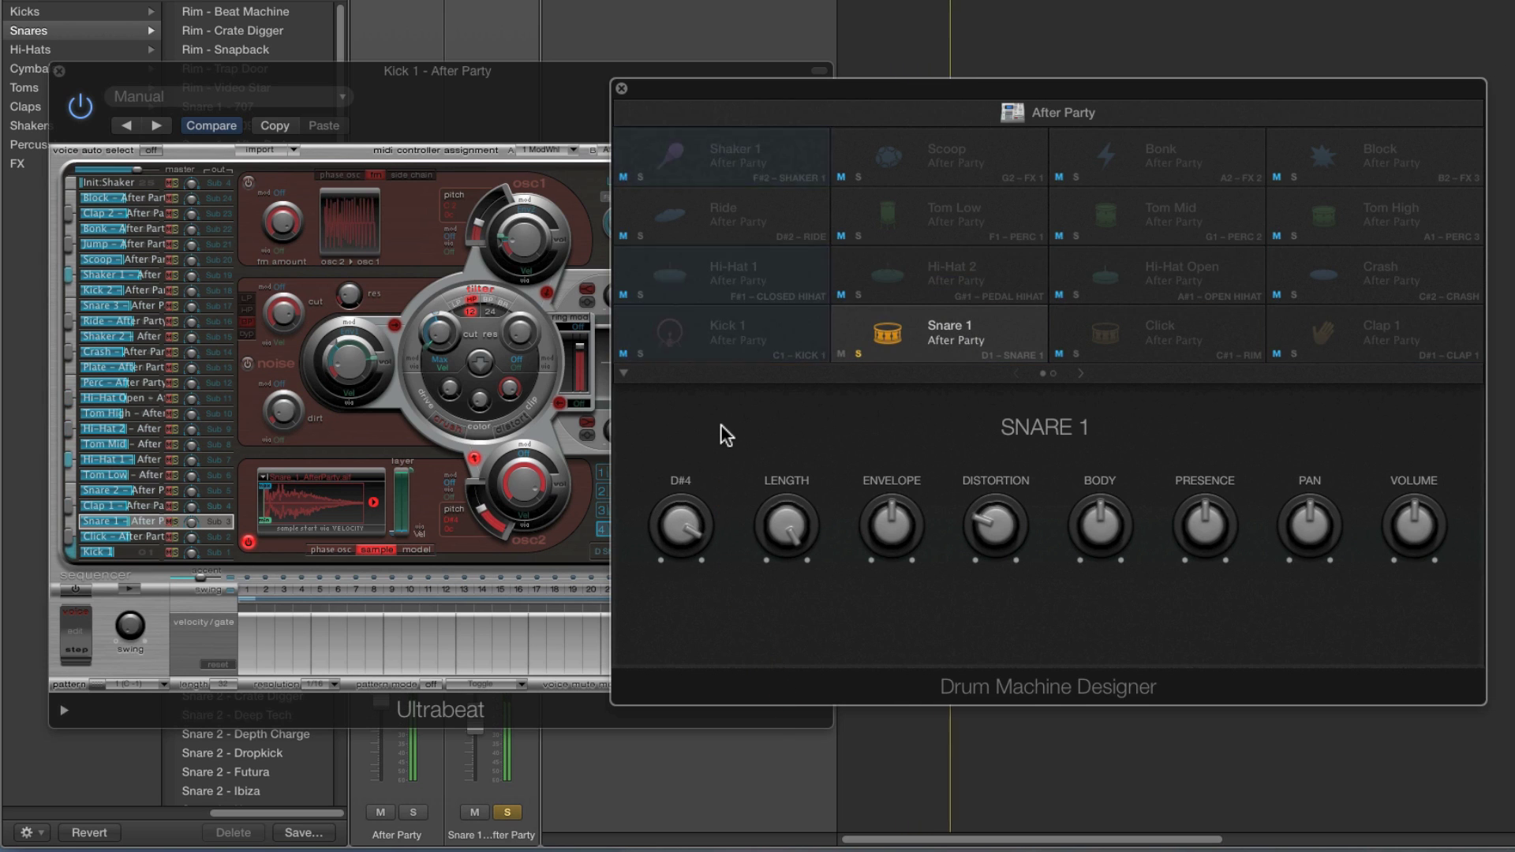
{"action": "left_click", "coordinate": [714, 509], "text": "alt"}
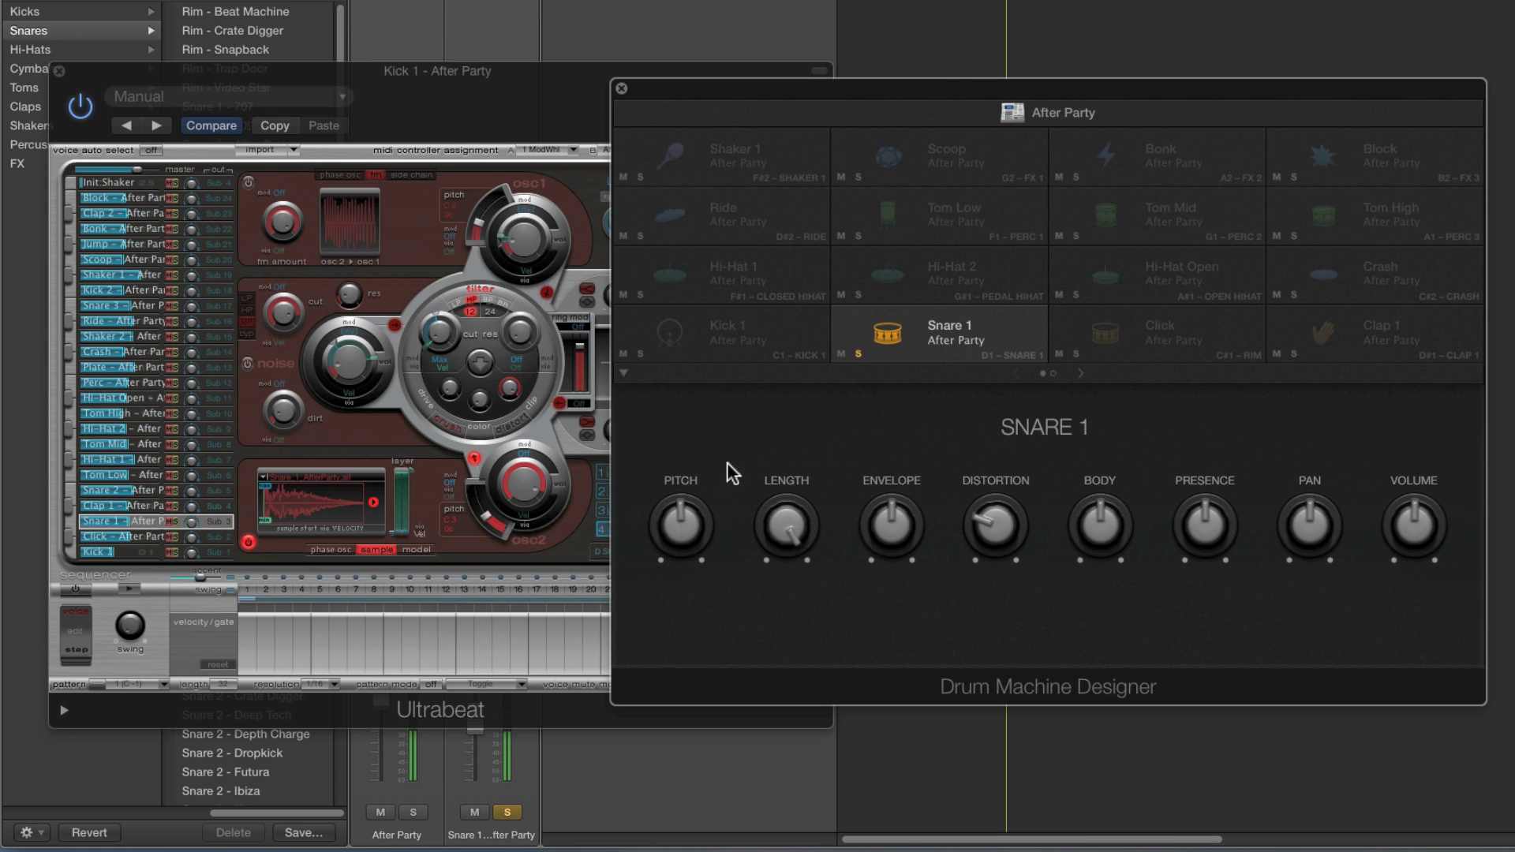
{"action": "left_click_drag", "start_coordinate": [808, 95], "coordinate": [1040, 95]}
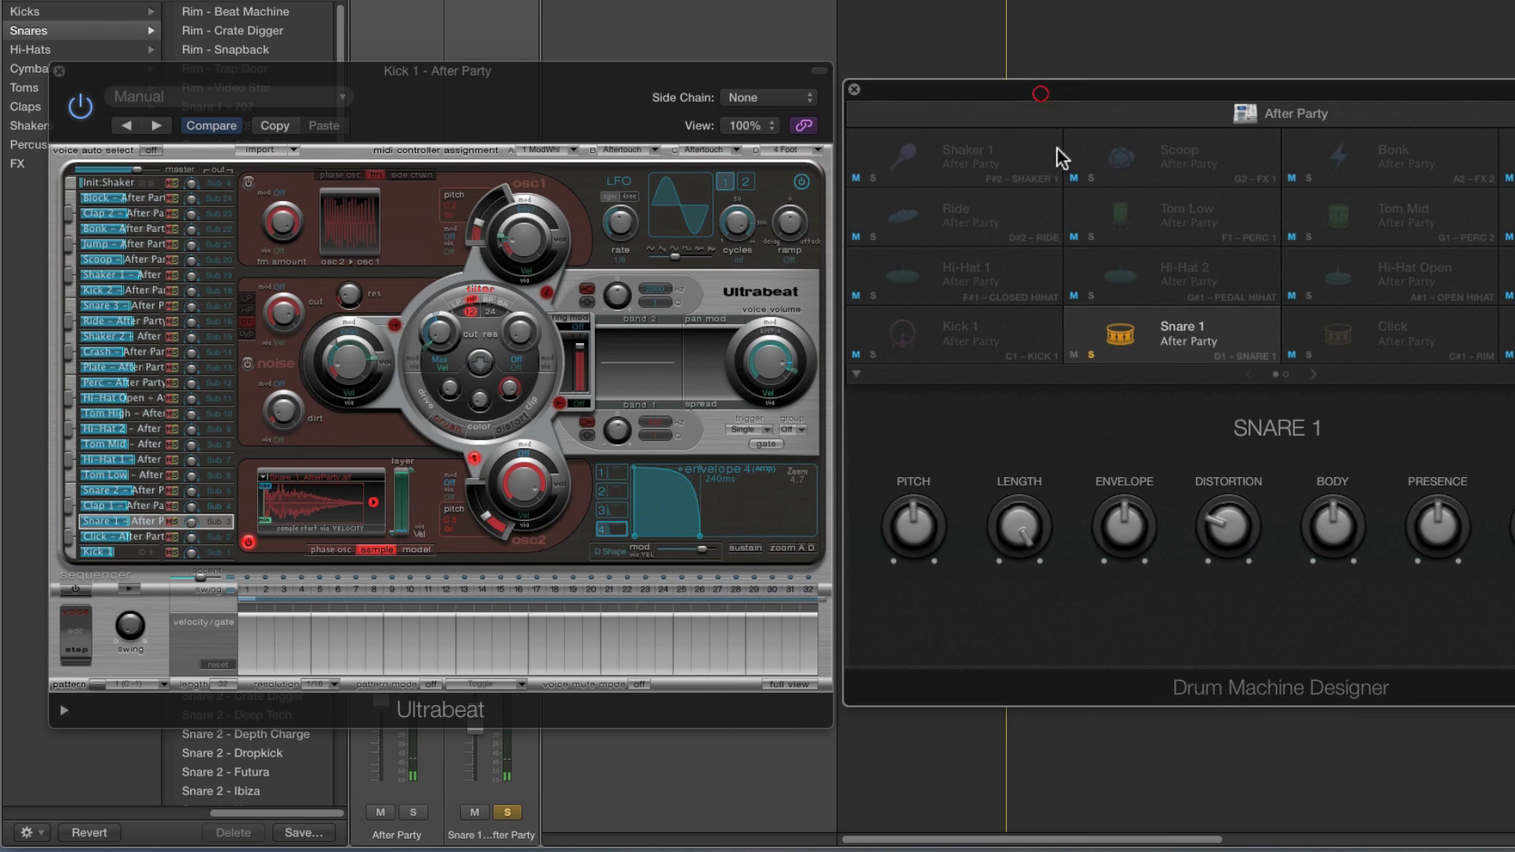
{"action": "left_click", "coordinate": [1091, 355]}
Solo the Kick 1 pad and show and audition the Kick 1 voice in Ultrabeat
{"action": "left_click", "coordinate": [914, 347]}
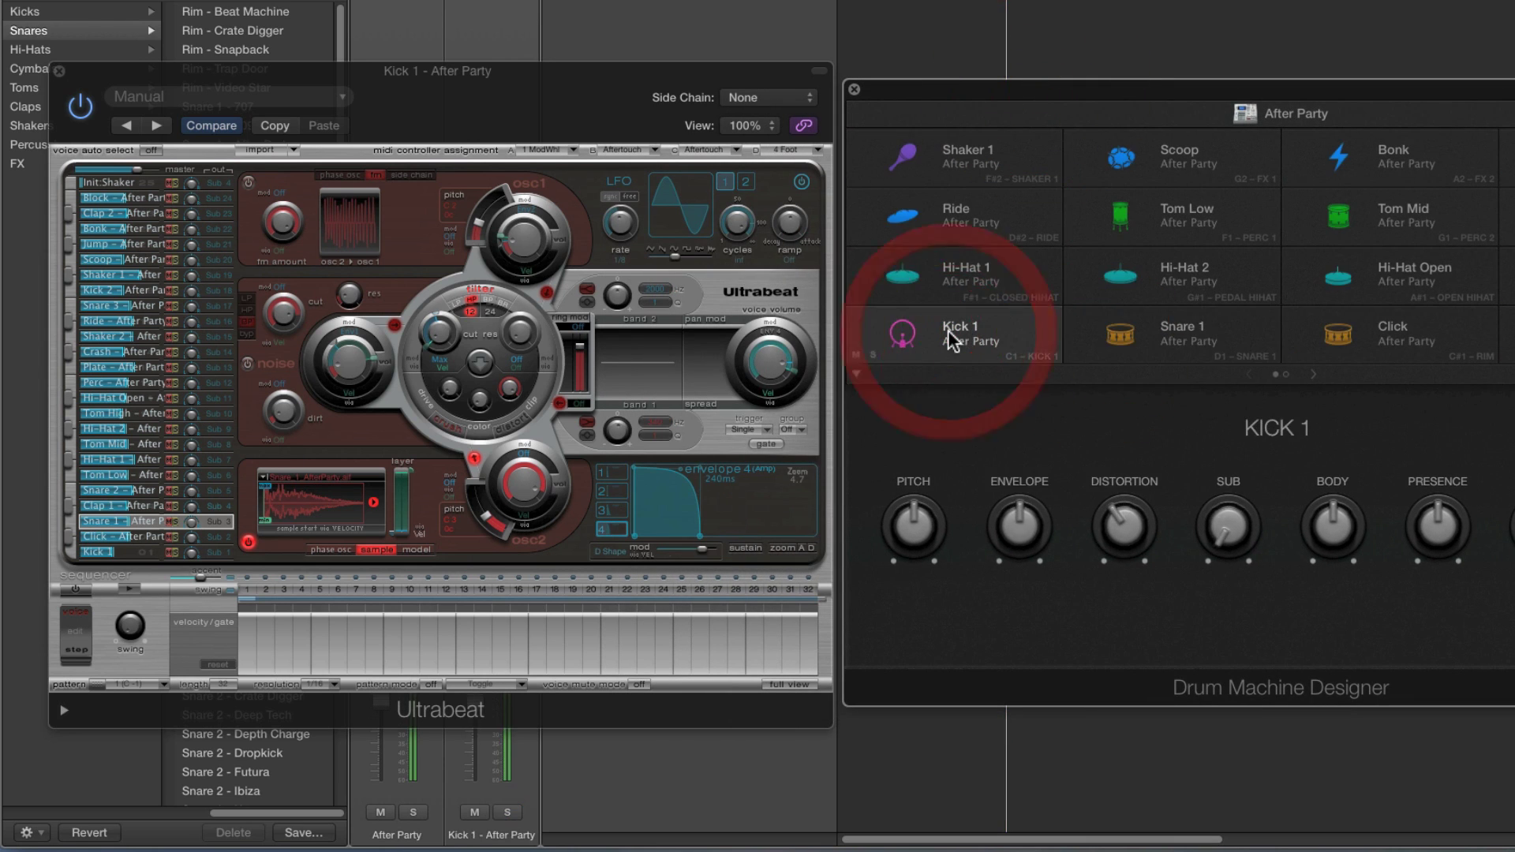
{"action": "left_click", "coordinate": [875, 354]}
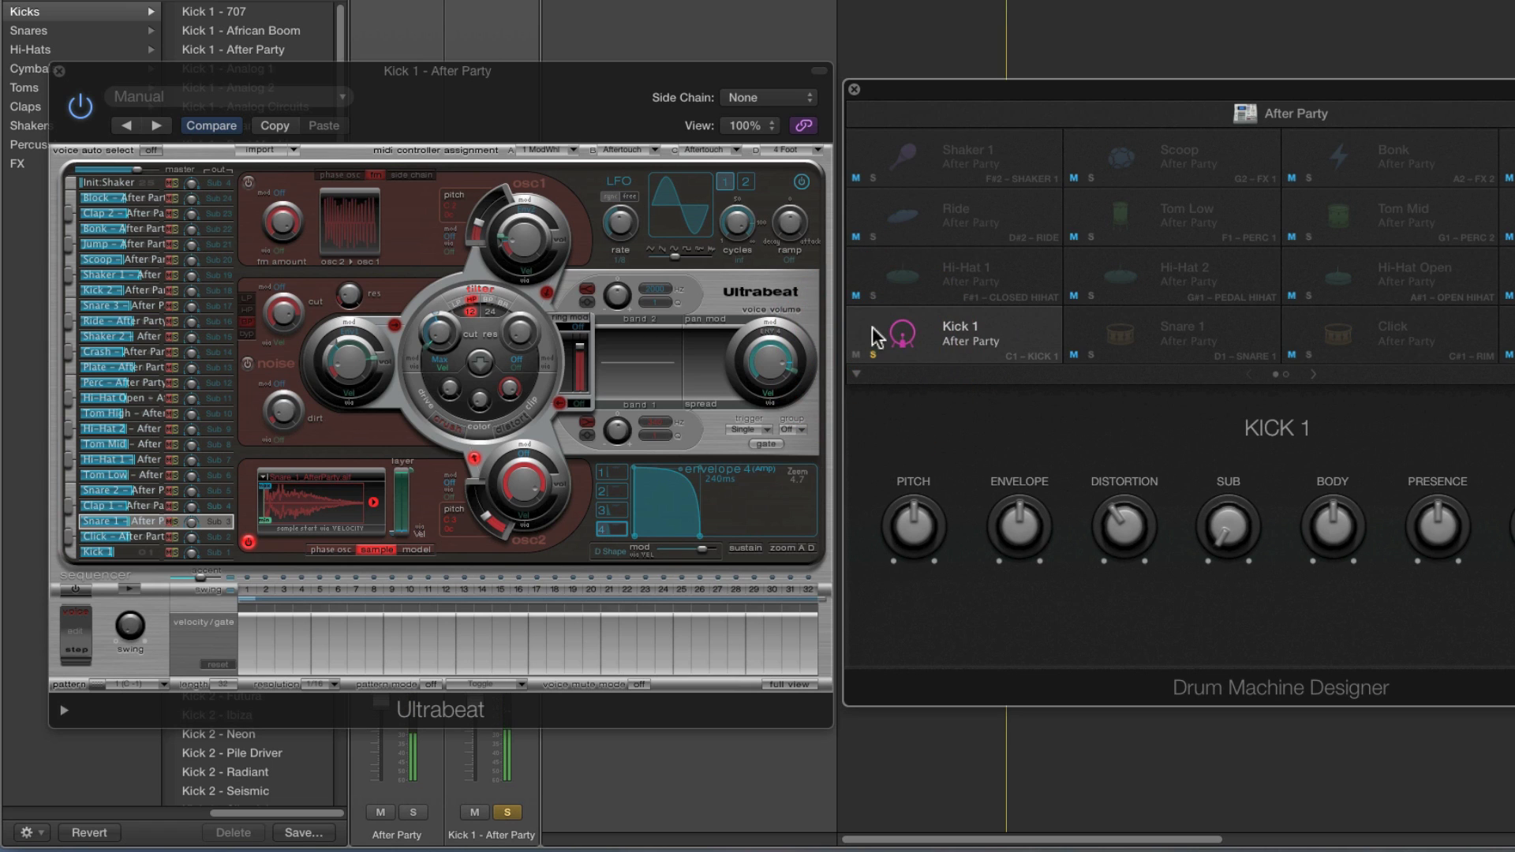
{"action": "left_click", "coordinate": [120, 551]}
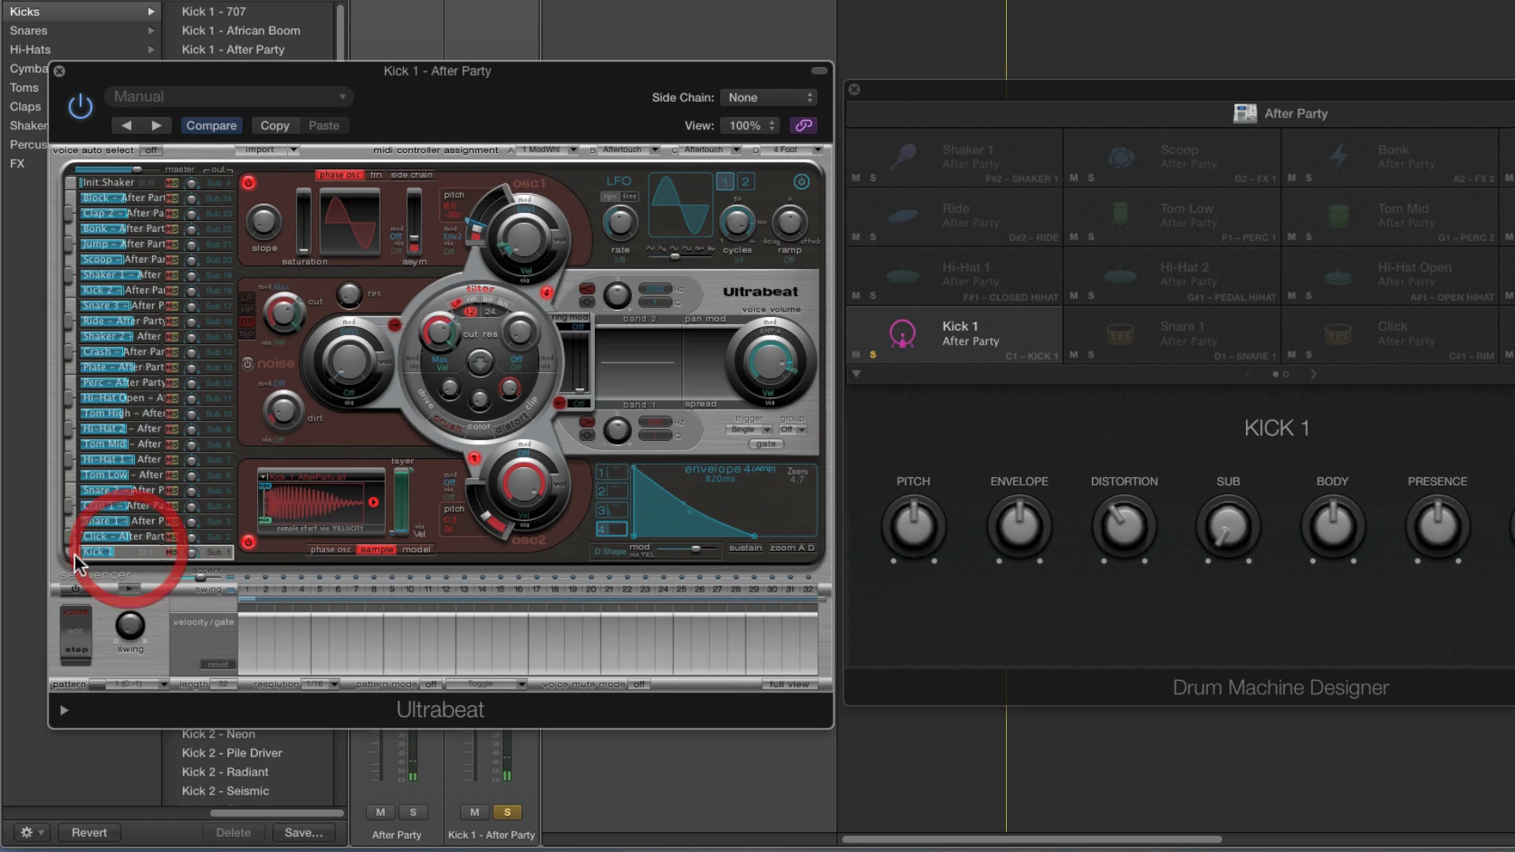
{"action": "left_click", "coordinate": [70, 552]}
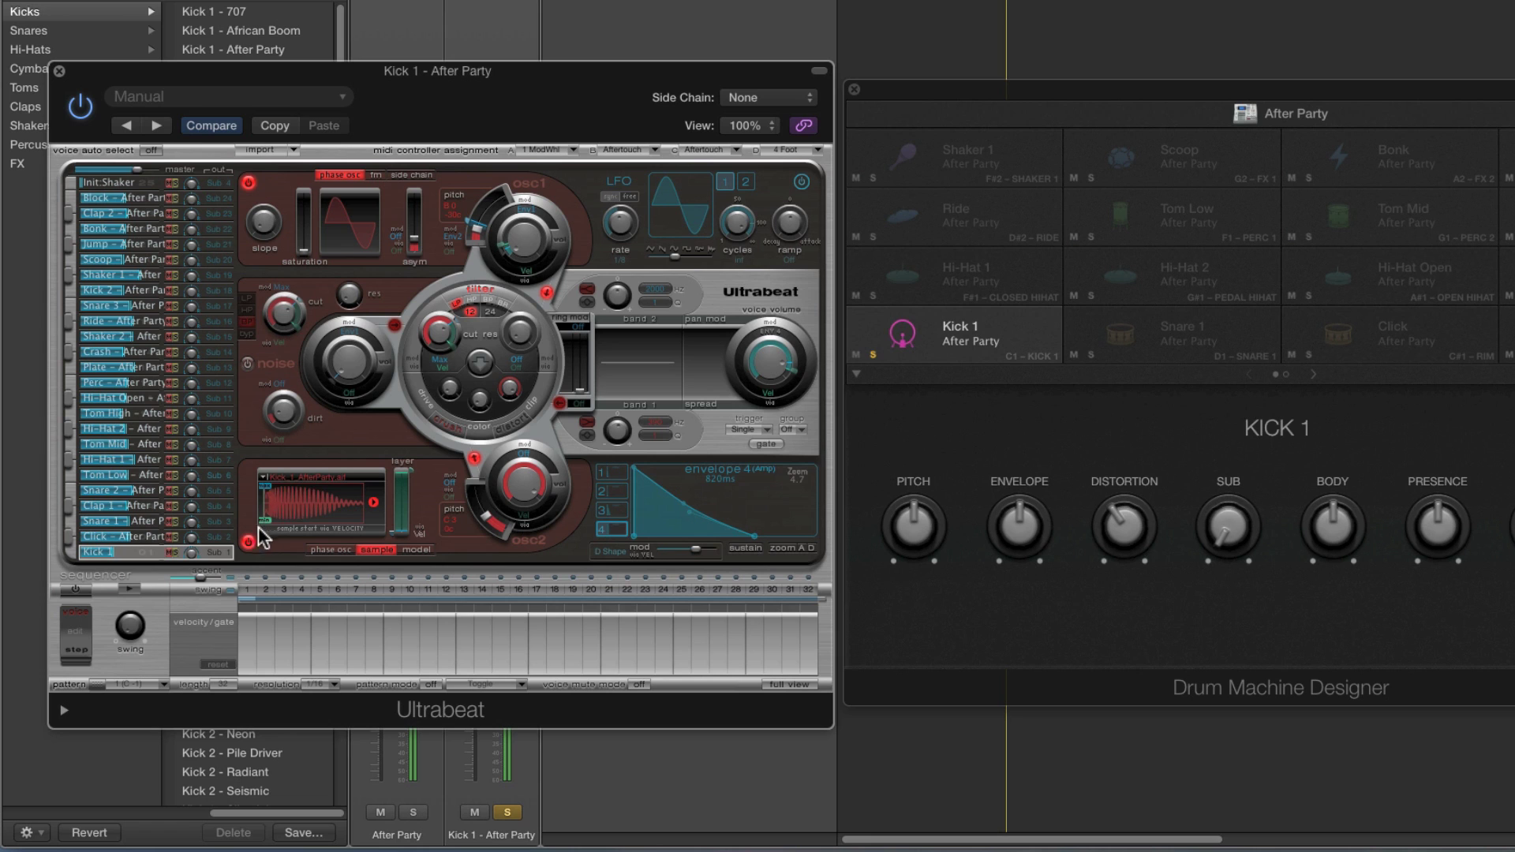
Check the Kick 1 voice's sample options and compare its sound with oscillator 1 switched off and on
{"action": "left_click", "coordinate": [332, 478]}
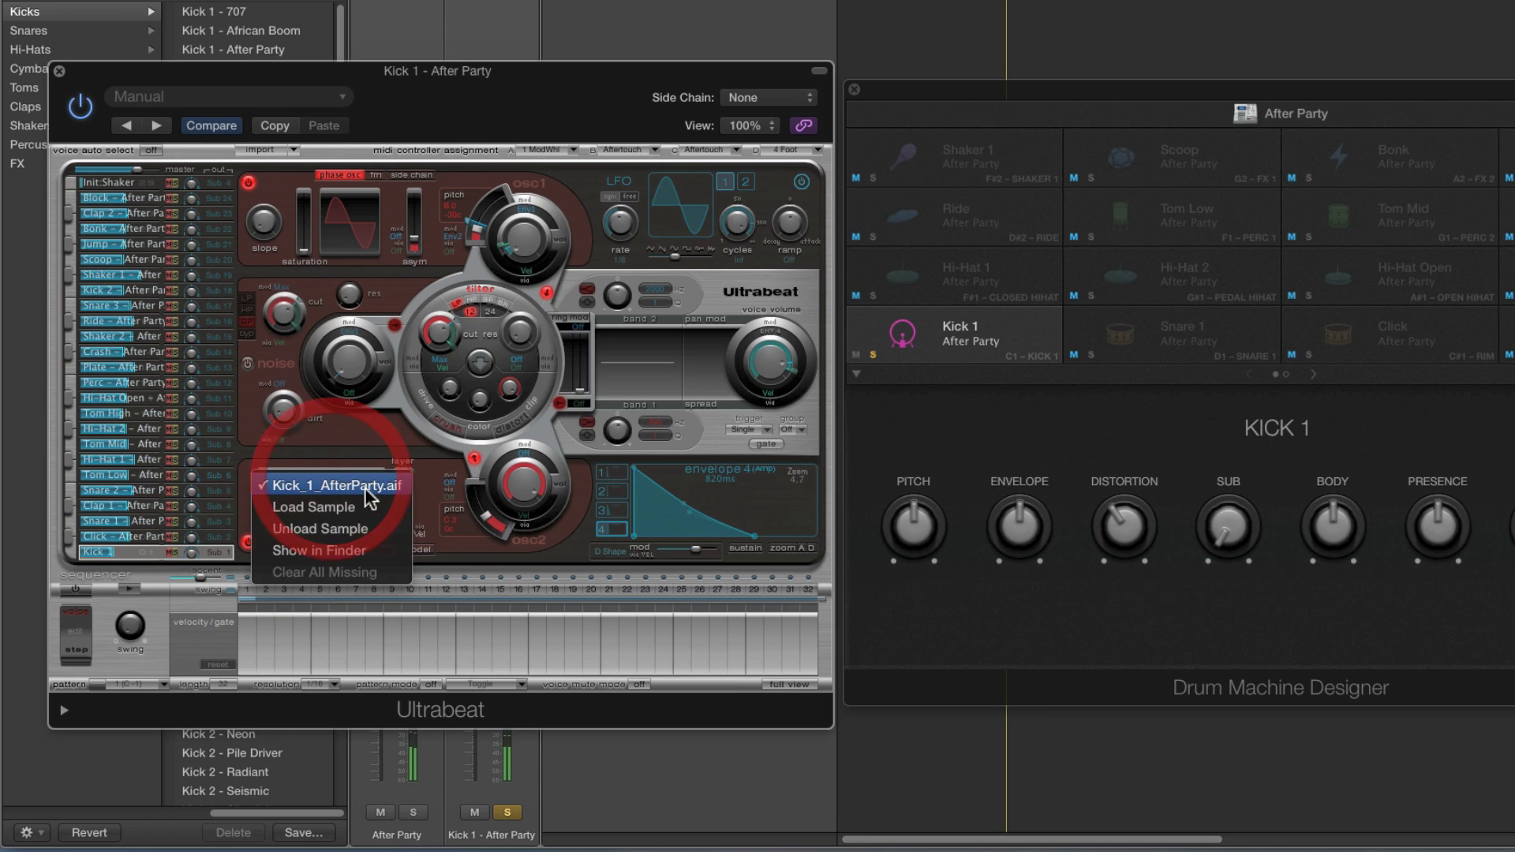
{"action": "left_click", "coordinate": [365, 487]}
{"action": "left_click", "coordinate": [249, 188]}
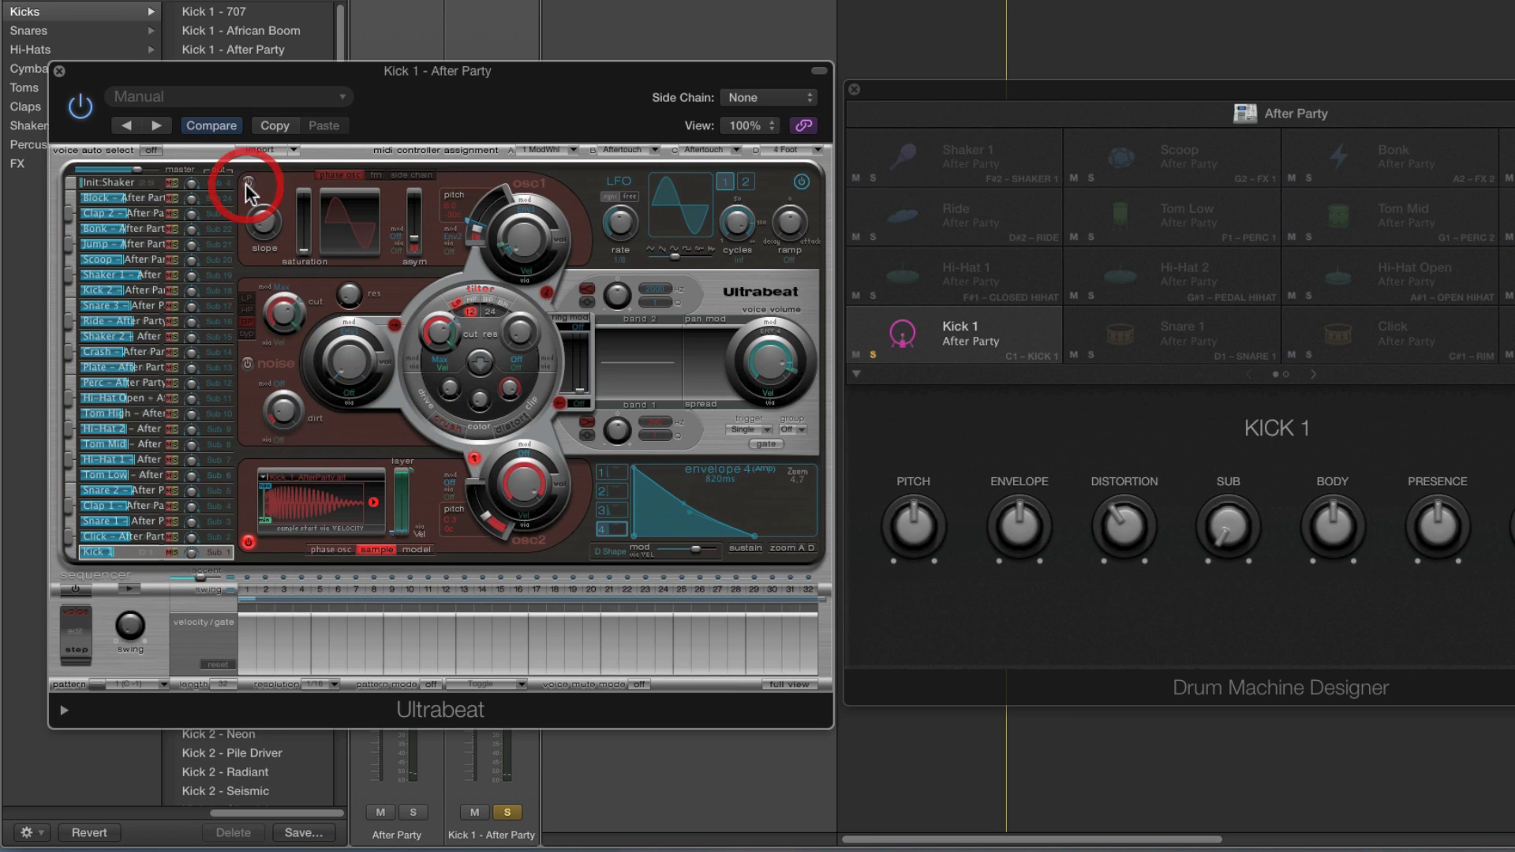
Try Kick 1's Pitch control beside the Ultrabeat voice, return it to C3 and unsolo the pad
{"action": "left_click_drag", "start_coordinate": [1004, 100], "coordinate": [800, 100]}
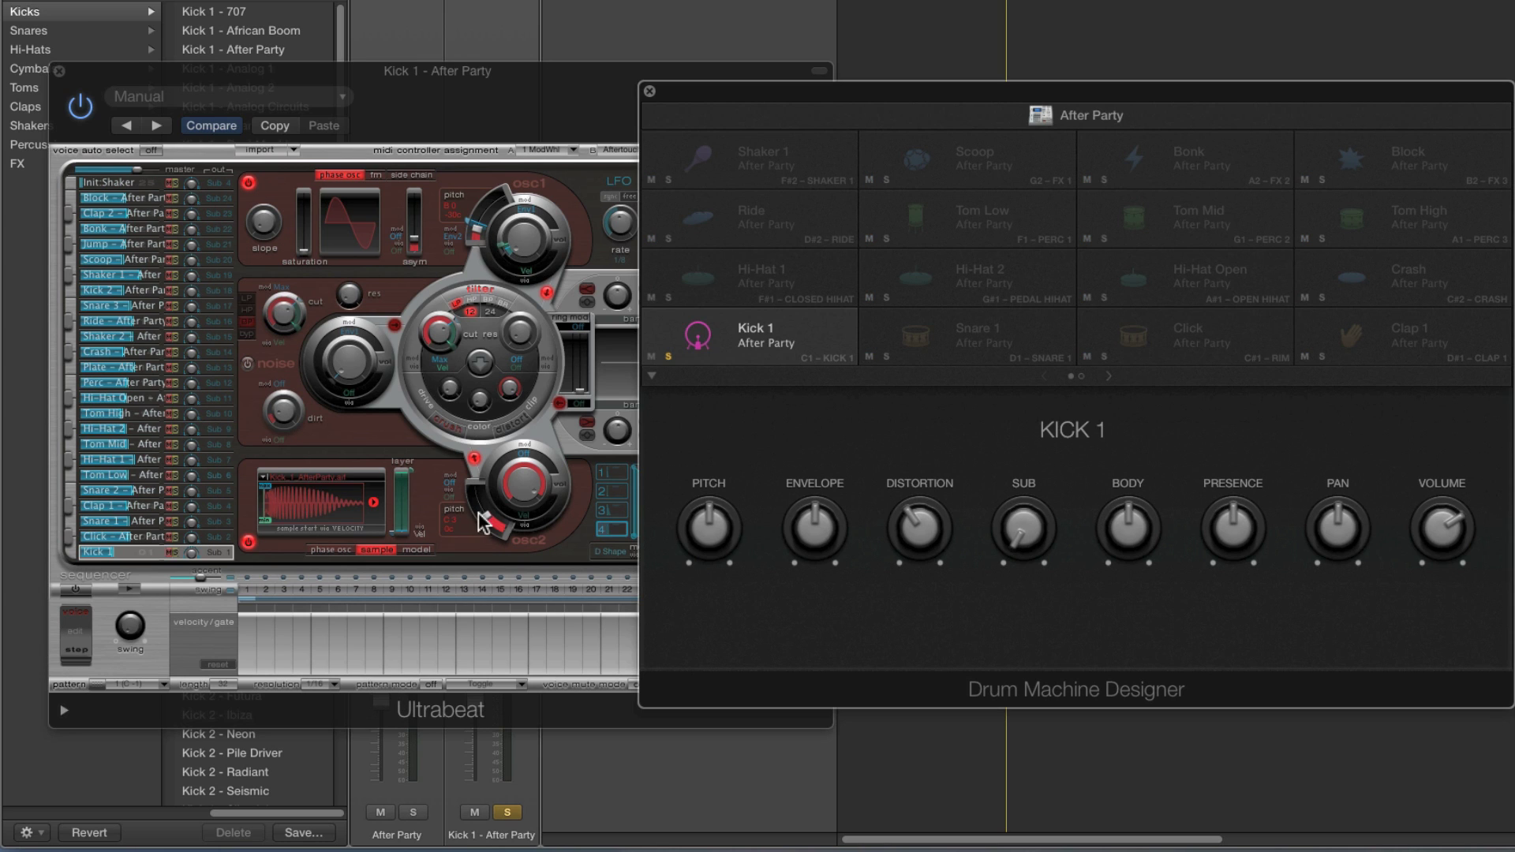
{"action": "mouse_move", "coordinate": [707, 524]}
{"action": "left_mouse_down"}
{"action": "mouse_move", "coordinate": [716, 450]}
{"action": "mouse_move", "coordinate": [746, 401]}
{"action": "mouse_move", "coordinate": [726, 476]}
{"action": "mouse_move", "coordinate": [741, 575]}
{"action": "mouse_move", "coordinate": [733, 400]}
{"action": "mouse_move", "coordinate": [724, 442]}
{"action": "mouse_move", "coordinate": [710, 439]}
{"action": "mouse_move", "coordinate": [720, 582]}
{"action": "mouse_move", "coordinate": [709, 527]}
{"action": "left_mouse_up"}
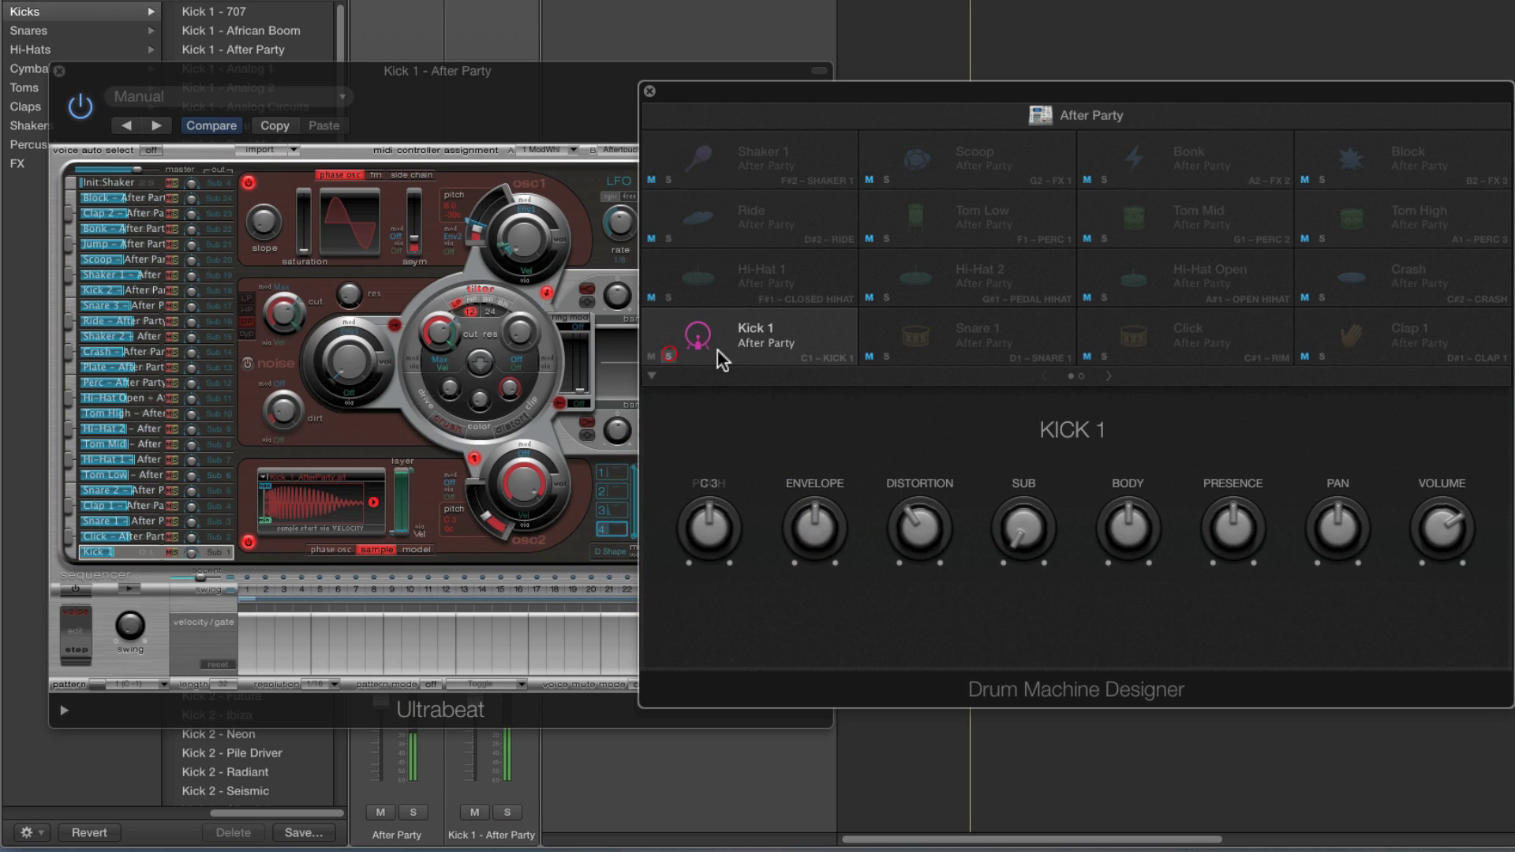
{"action": "left_click", "coordinate": [668, 355]}
Solo the Snare 1 pad and show its voice settings in Ultrabeat
{"action": "left_click", "coordinate": [913, 342]}
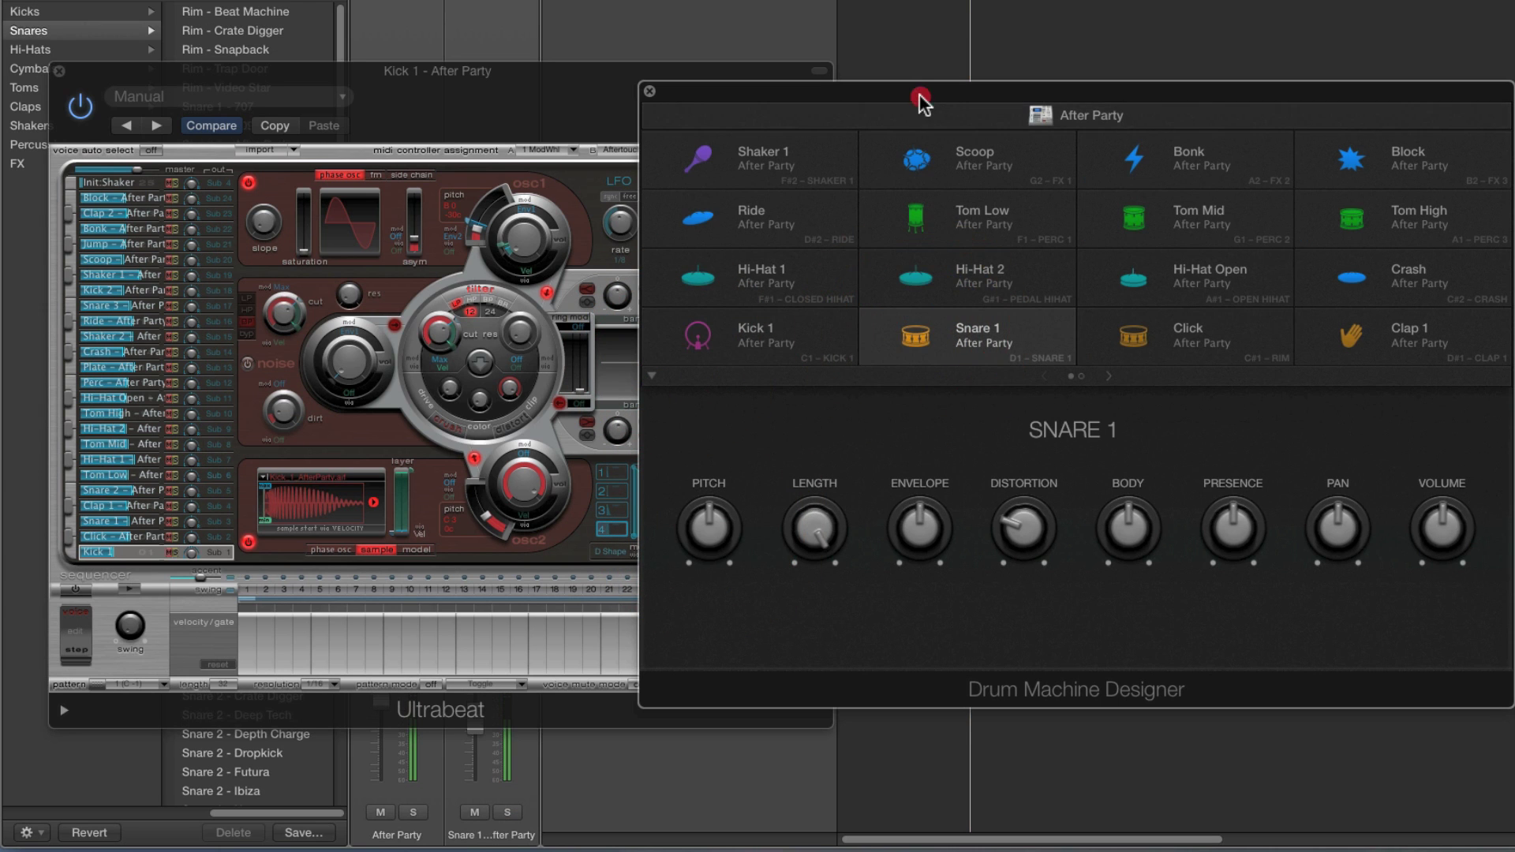
{"action": "left_click_drag", "start_coordinate": [920, 100], "coordinate": [1126, 85]}
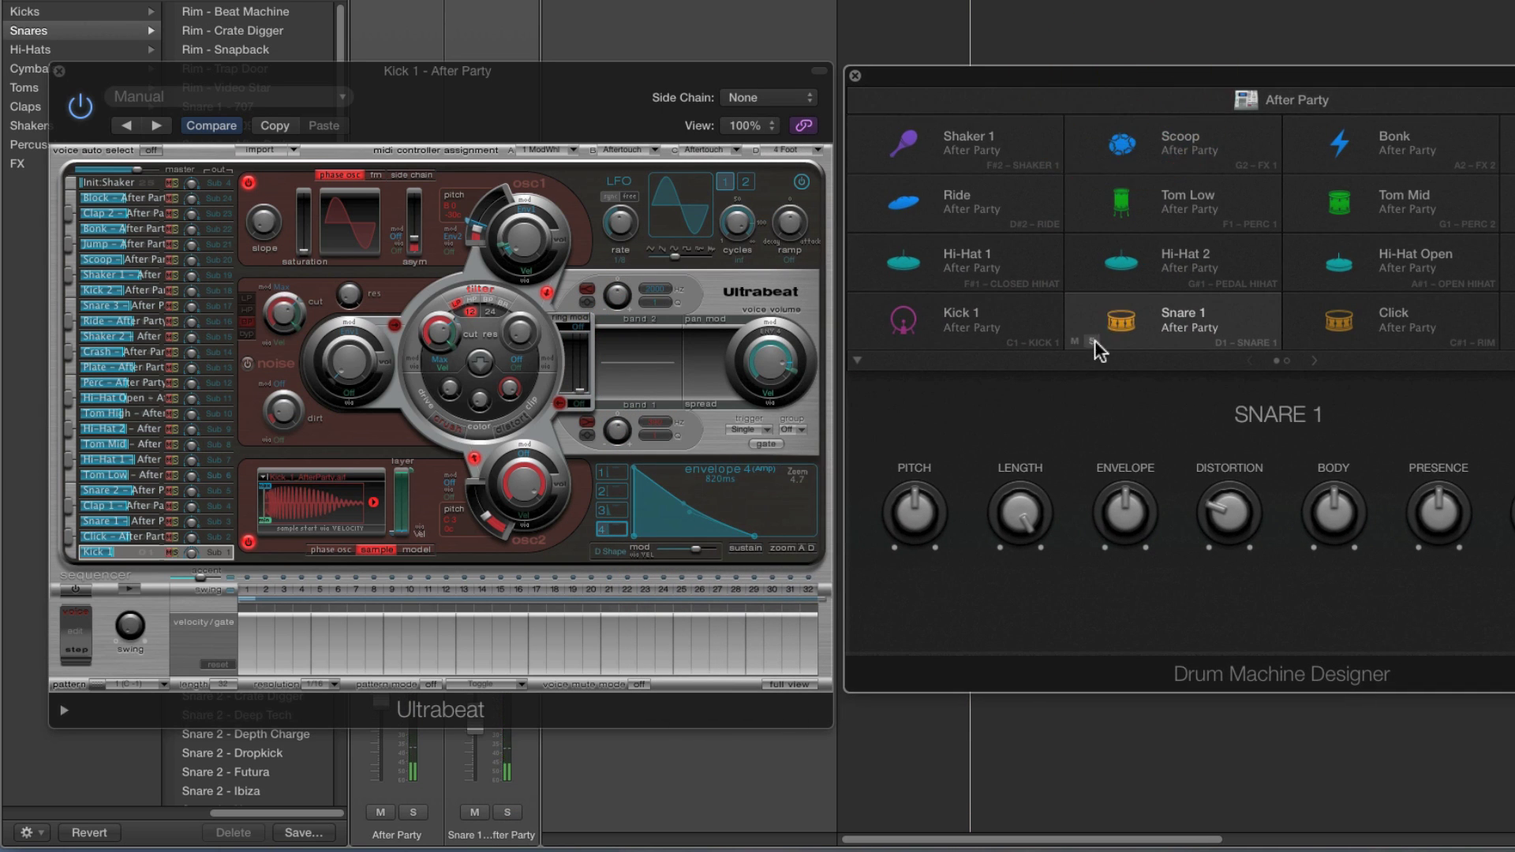
{"action": "left_click", "coordinate": [1093, 342]}
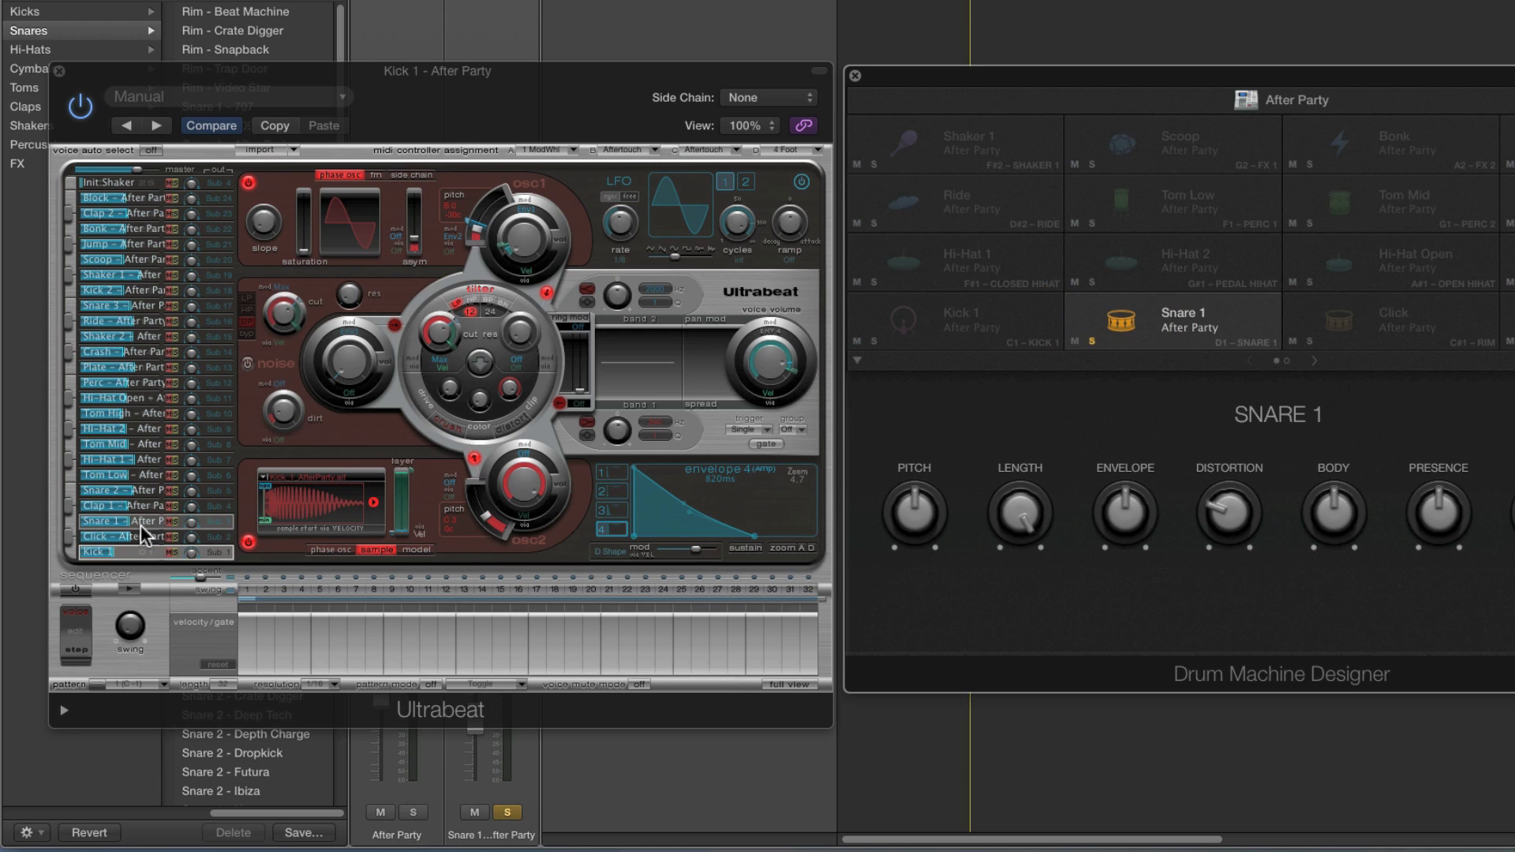
{"action": "left_click", "coordinate": [93, 522]}
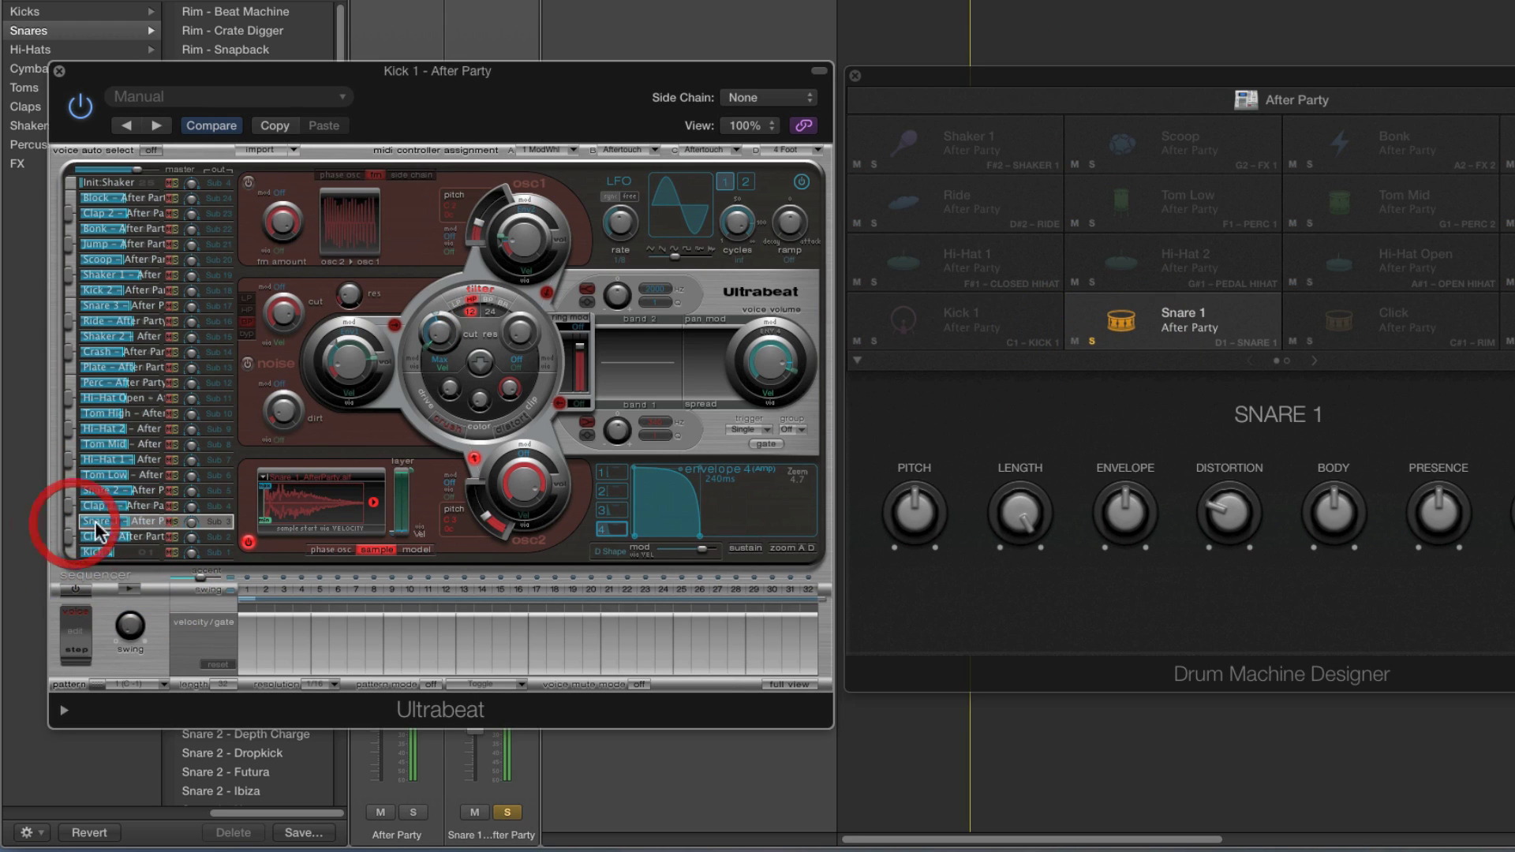
Try shortening Snare 1's envelope 4 decay to 210 ms and sweeping its Length control, ending with Length at 100%
{"action": "left_click_drag", "start_coordinate": [1059, 73], "coordinate": [1006, 83]}
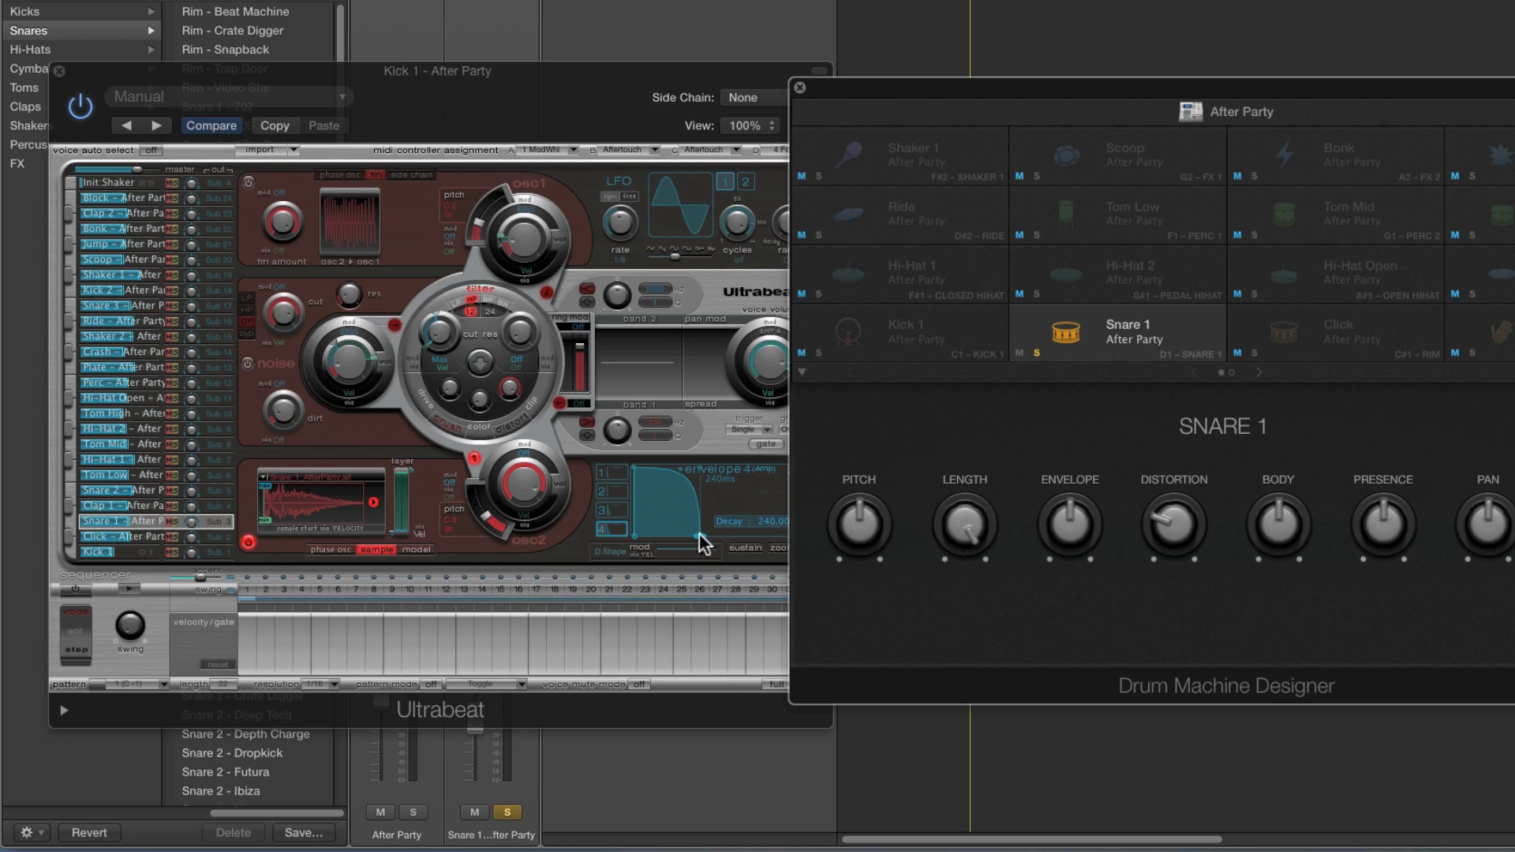
{"action": "mouse_move", "coordinate": [700, 542]}
{"action": "left_mouse_down"}
{"action": "mouse_move", "coordinate": [677, 543]}
{"action": "mouse_move", "coordinate": [710, 534]}
{"action": "mouse_move", "coordinate": [694, 538]}
{"action": "left_mouse_up"}
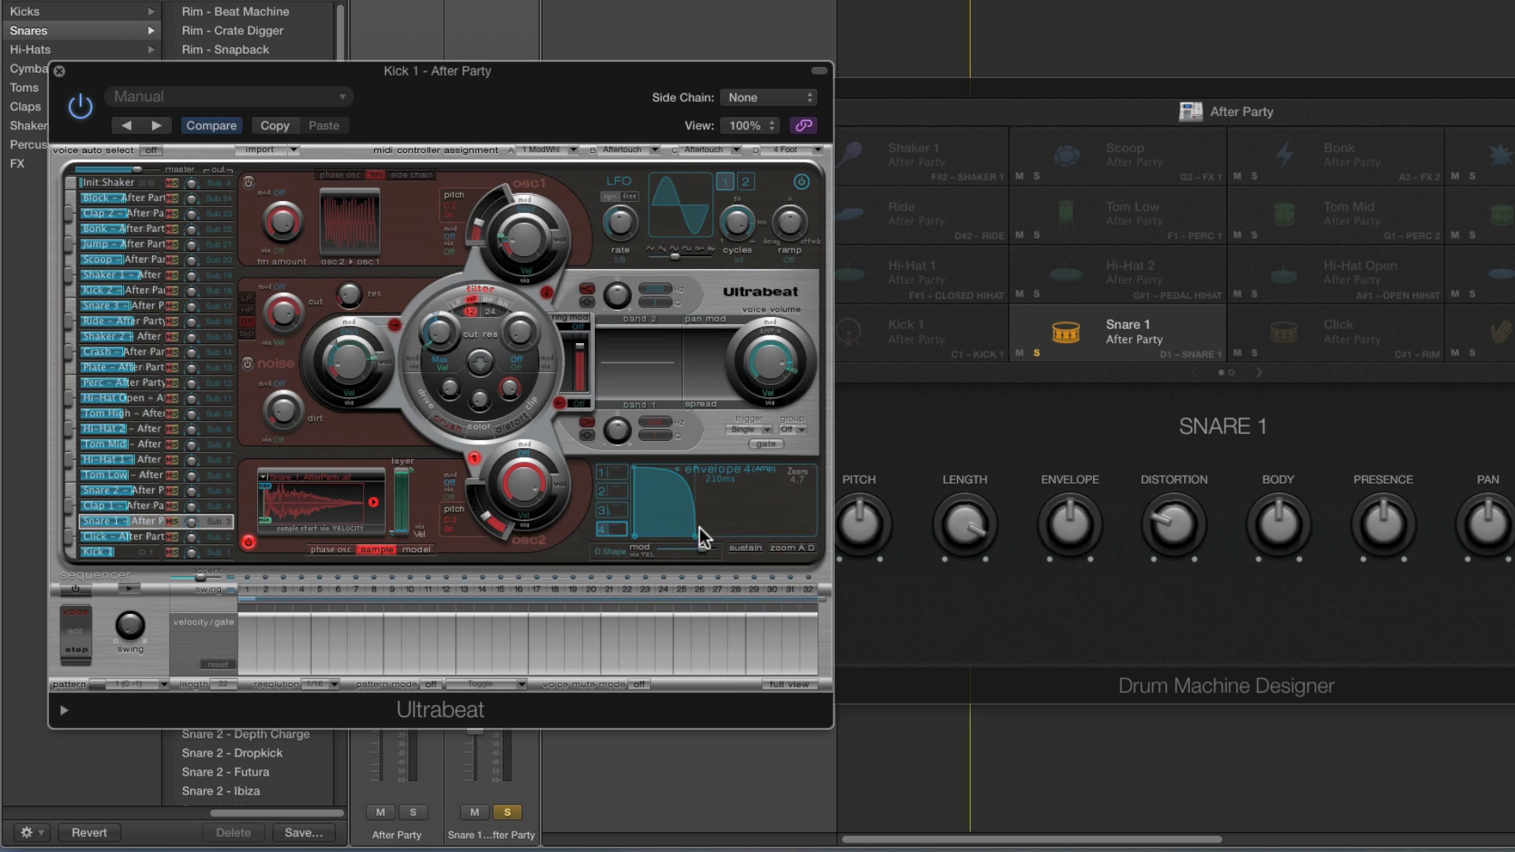
{"action": "left_click_drag", "start_coordinate": [964, 527], "coordinate": [986, 722]}
{"action": "left_click_drag", "start_coordinate": [965, 527], "coordinate": [947, 324]}
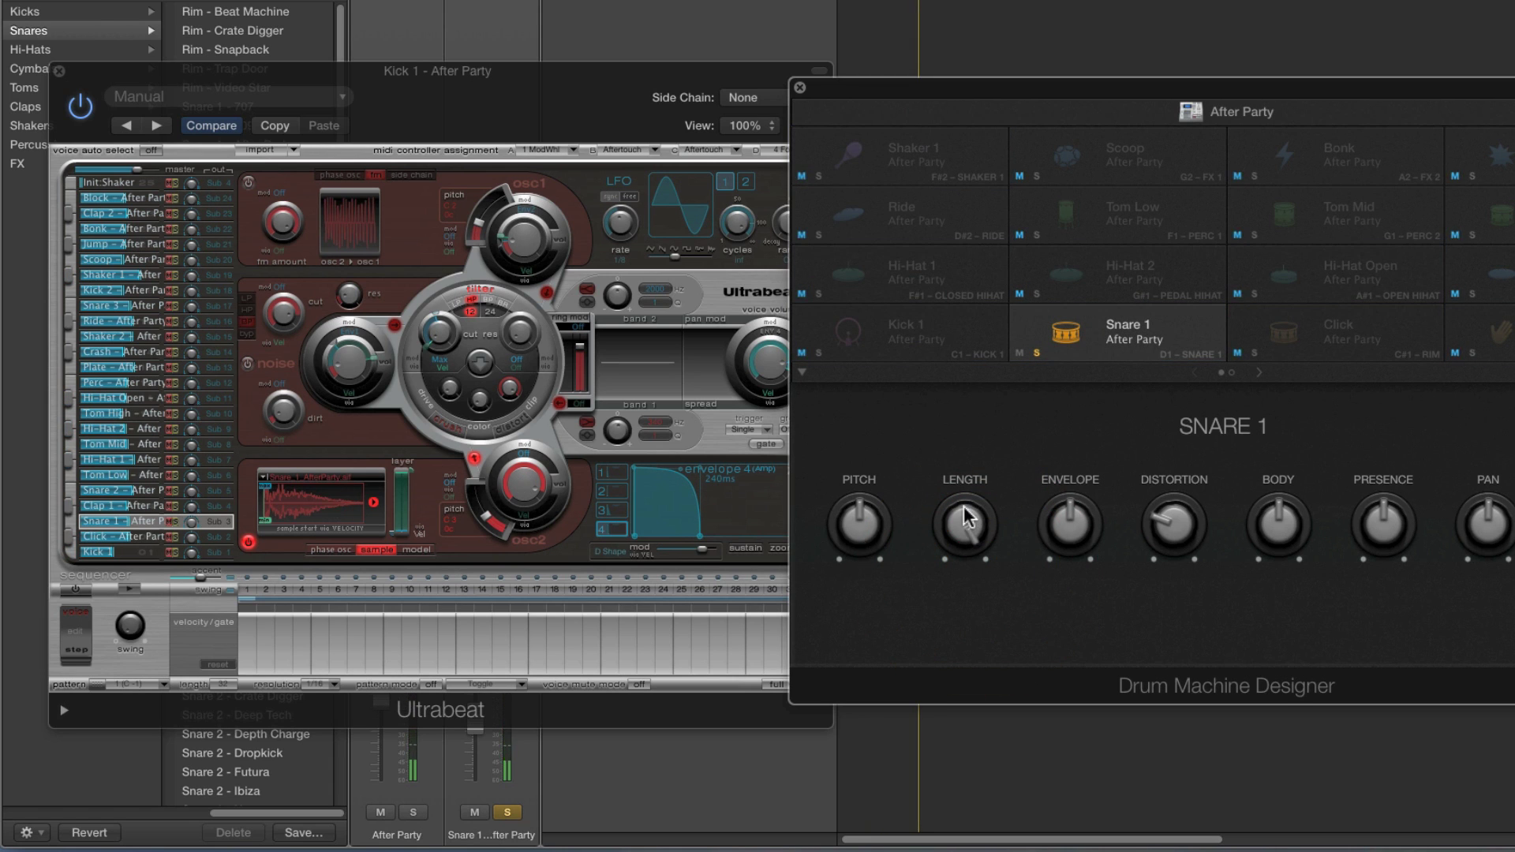
{"action": "mouse_move", "coordinate": [964, 519]}
{"action": "left_mouse_down"}
{"action": "mouse_move", "coordinate": [1007, 740]}
{"action": "mouse_move", "coordinate": [982, 511]}
{"action": "left_mouse_up"}
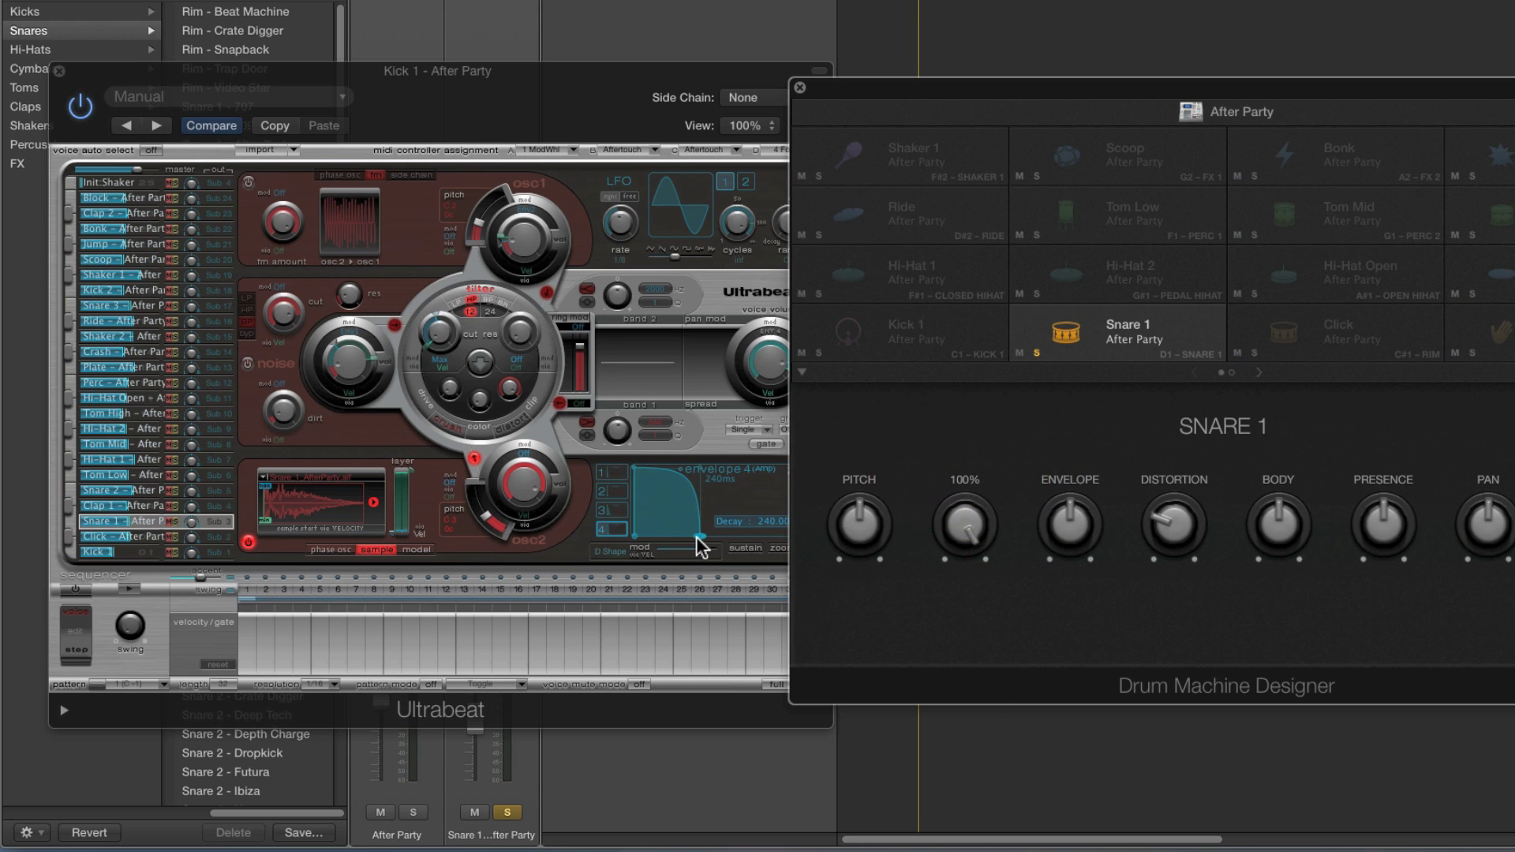
{"action": "left_click", "coordinate": [964, 522]}
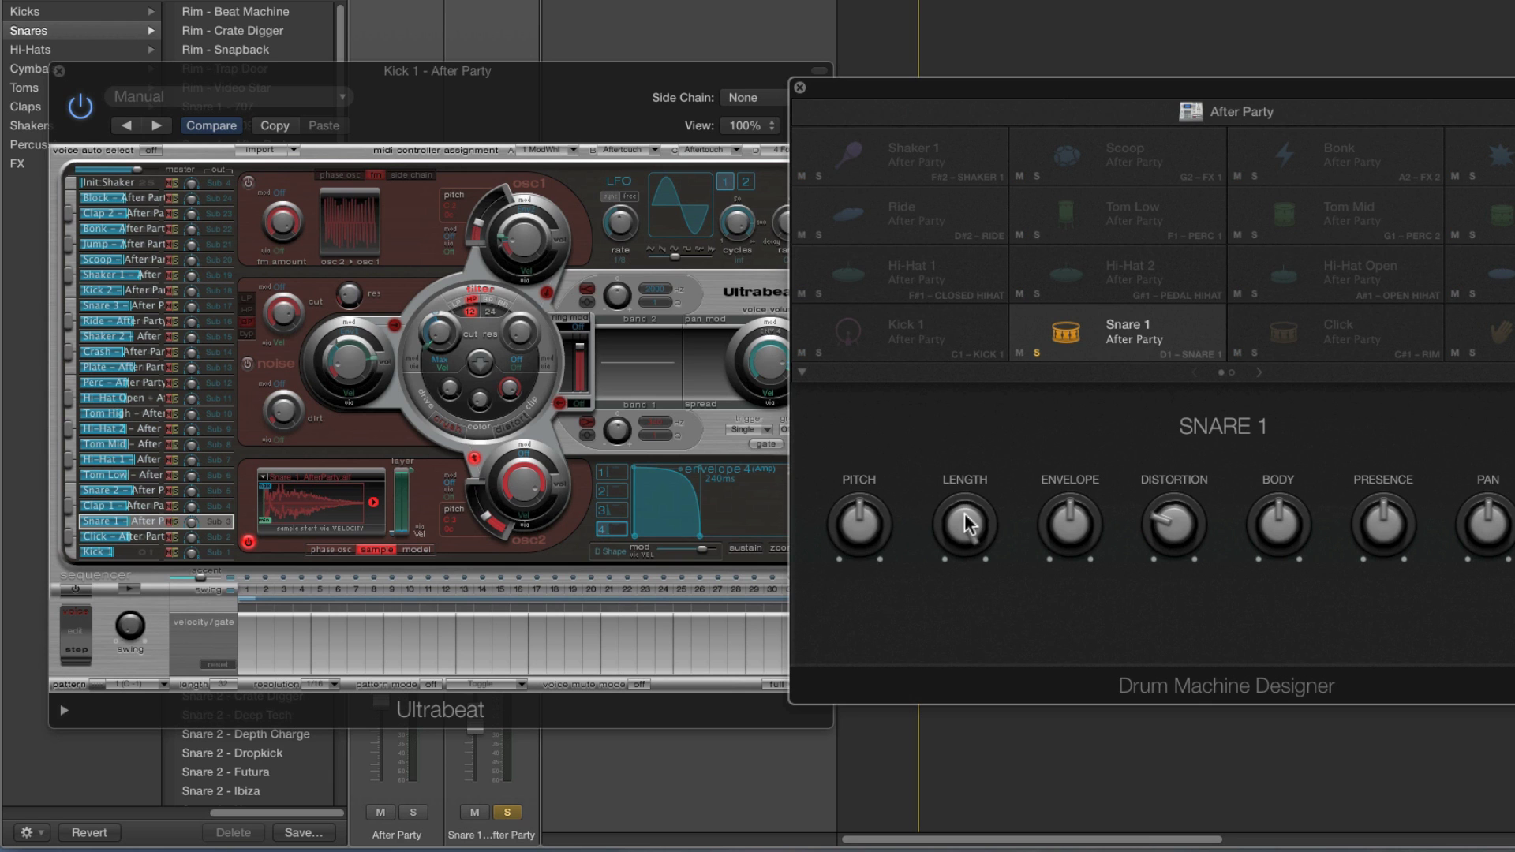
{"action": "left_click_drag", "start_coordinate": [958, 530], "coordinate": [964, 489]}
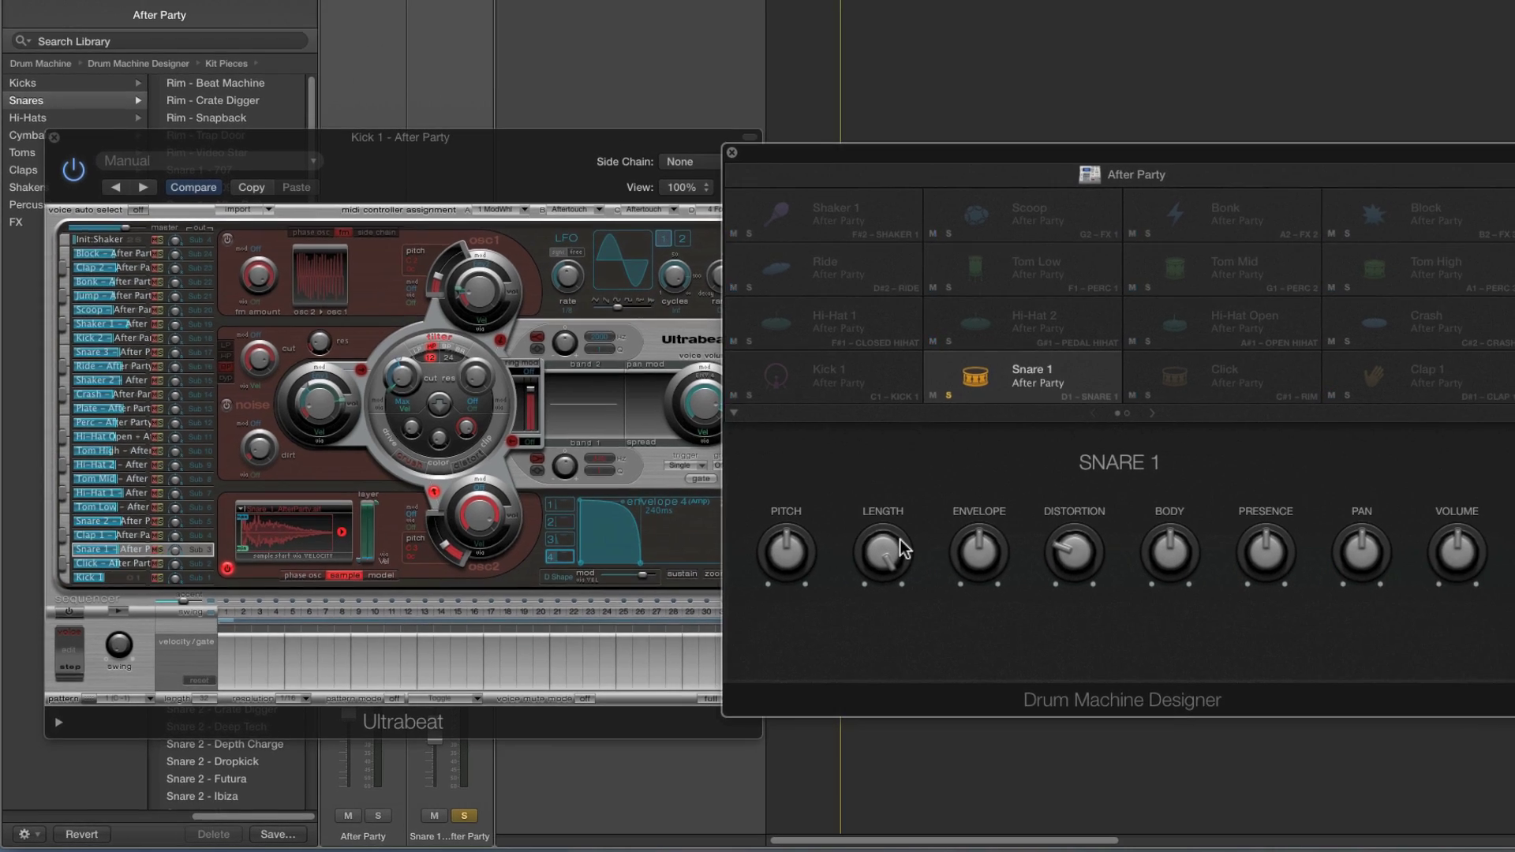
Unsolo Snare 1, close the Ultrabeat window and reposition Drum Machine Designer beside the channel strips
{"action": "left_click", "coordinate": [949, 395]}
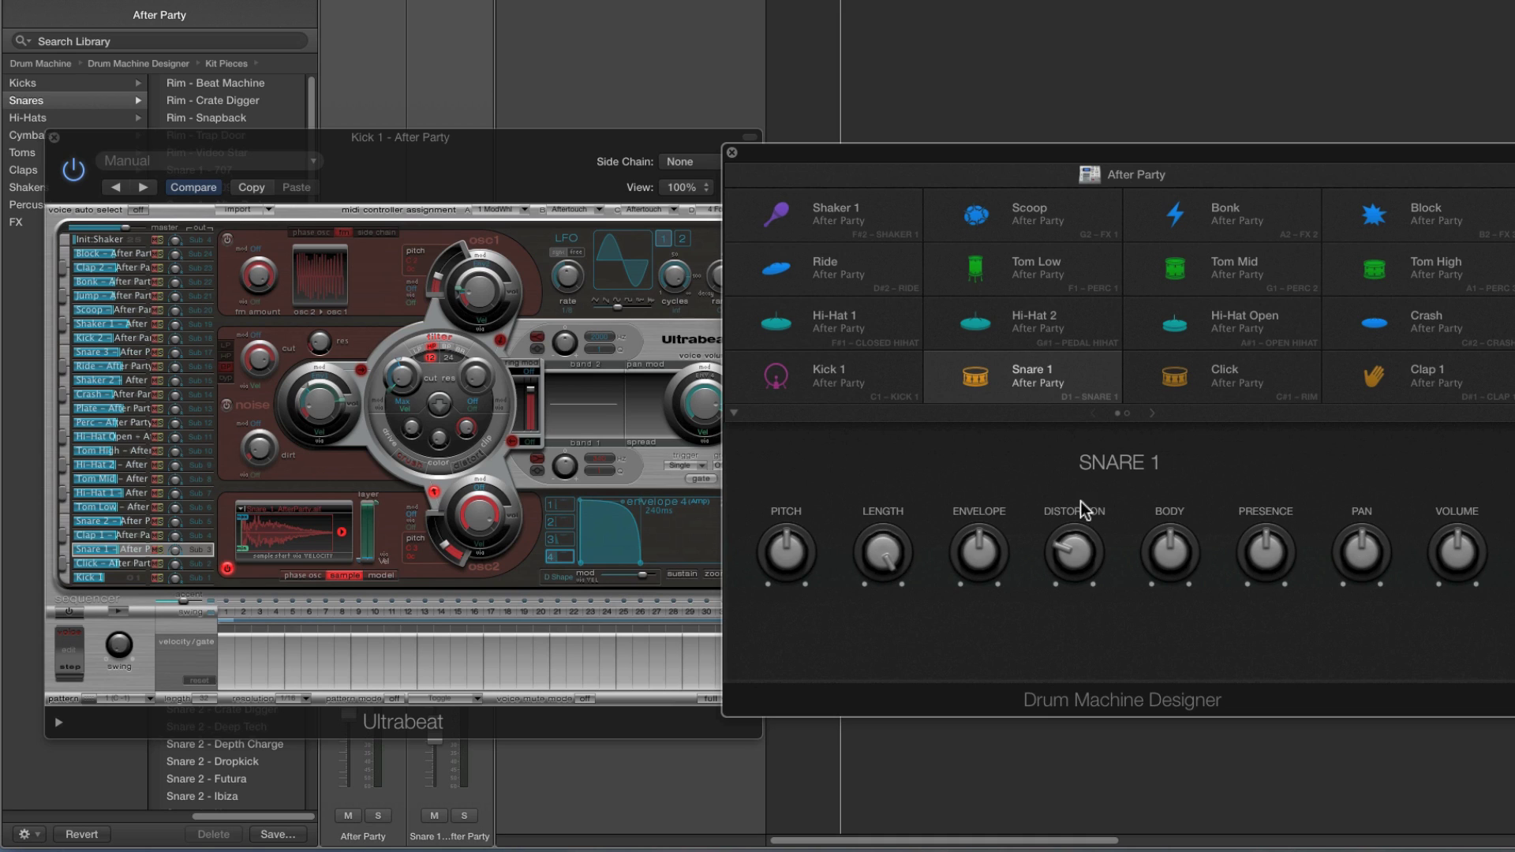
{"action": "left_click", "coordinate": [54, 136]}
{"action": "left_click_drag", "start_coordinate": [836, 158], "coordinate": [701, 157]}
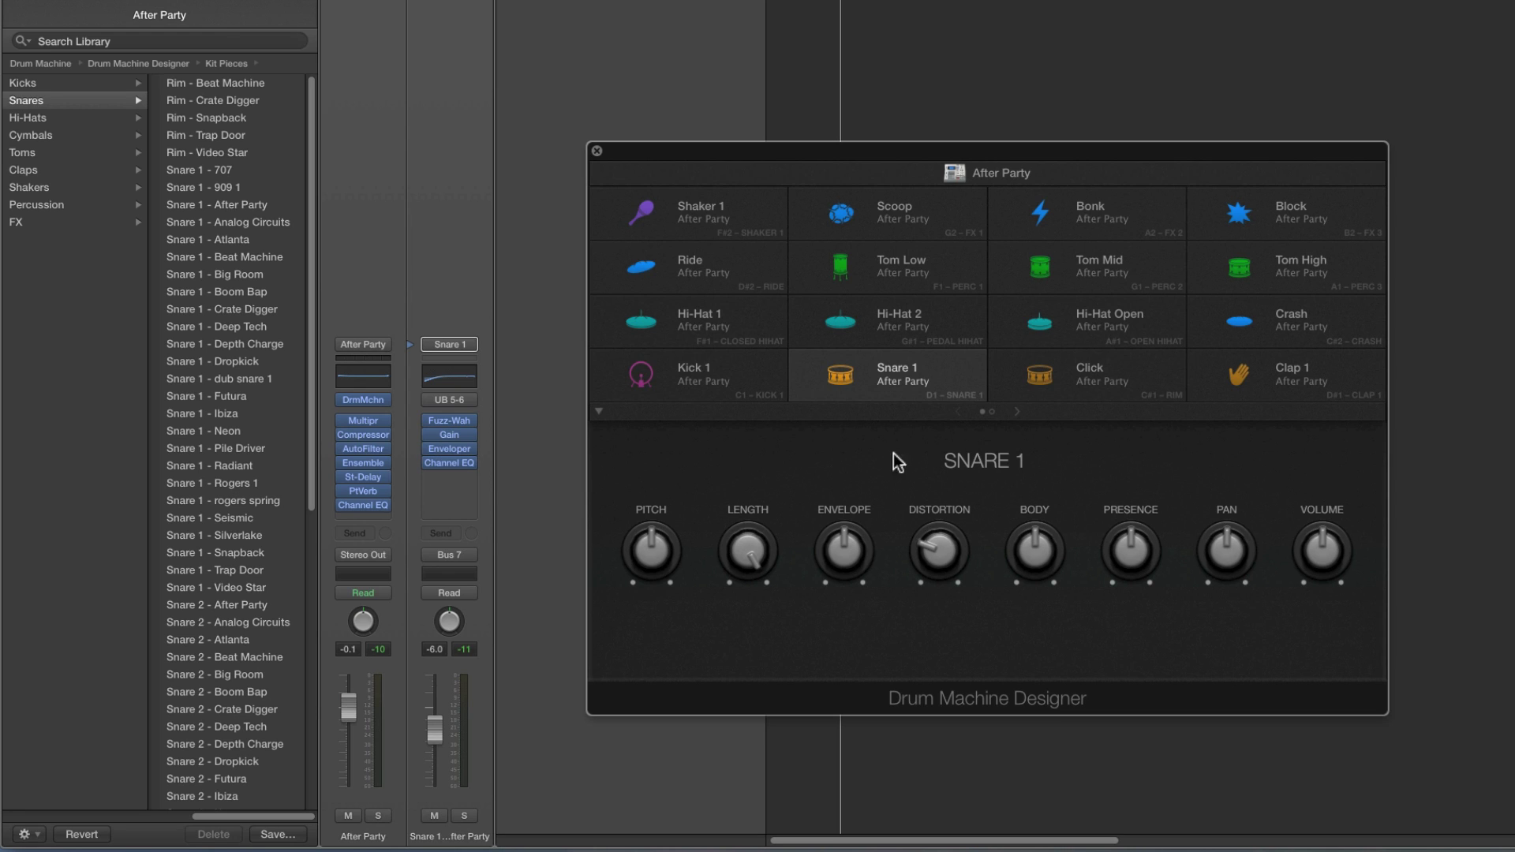
Audition the Kick 1, Snare 1 and Clap 1 pads and compare their controls and channel strips
{"action": "left_click", "coordinate": [695, 377]}
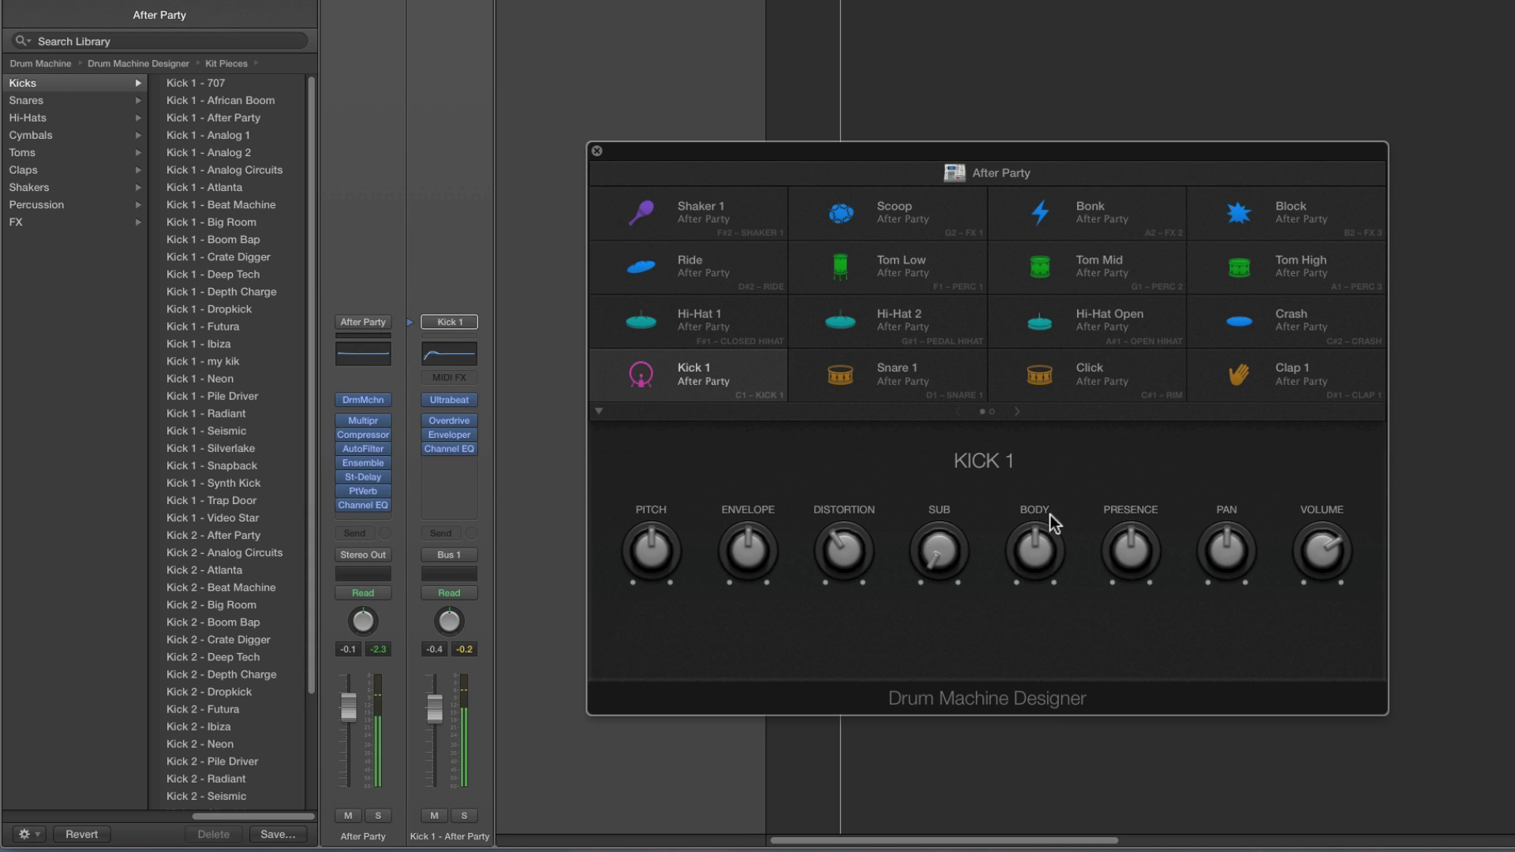
{"action": "left_click", "coordinate": [896, 375]}
{"action": "left_click", "coordinate": [1244, 377]}
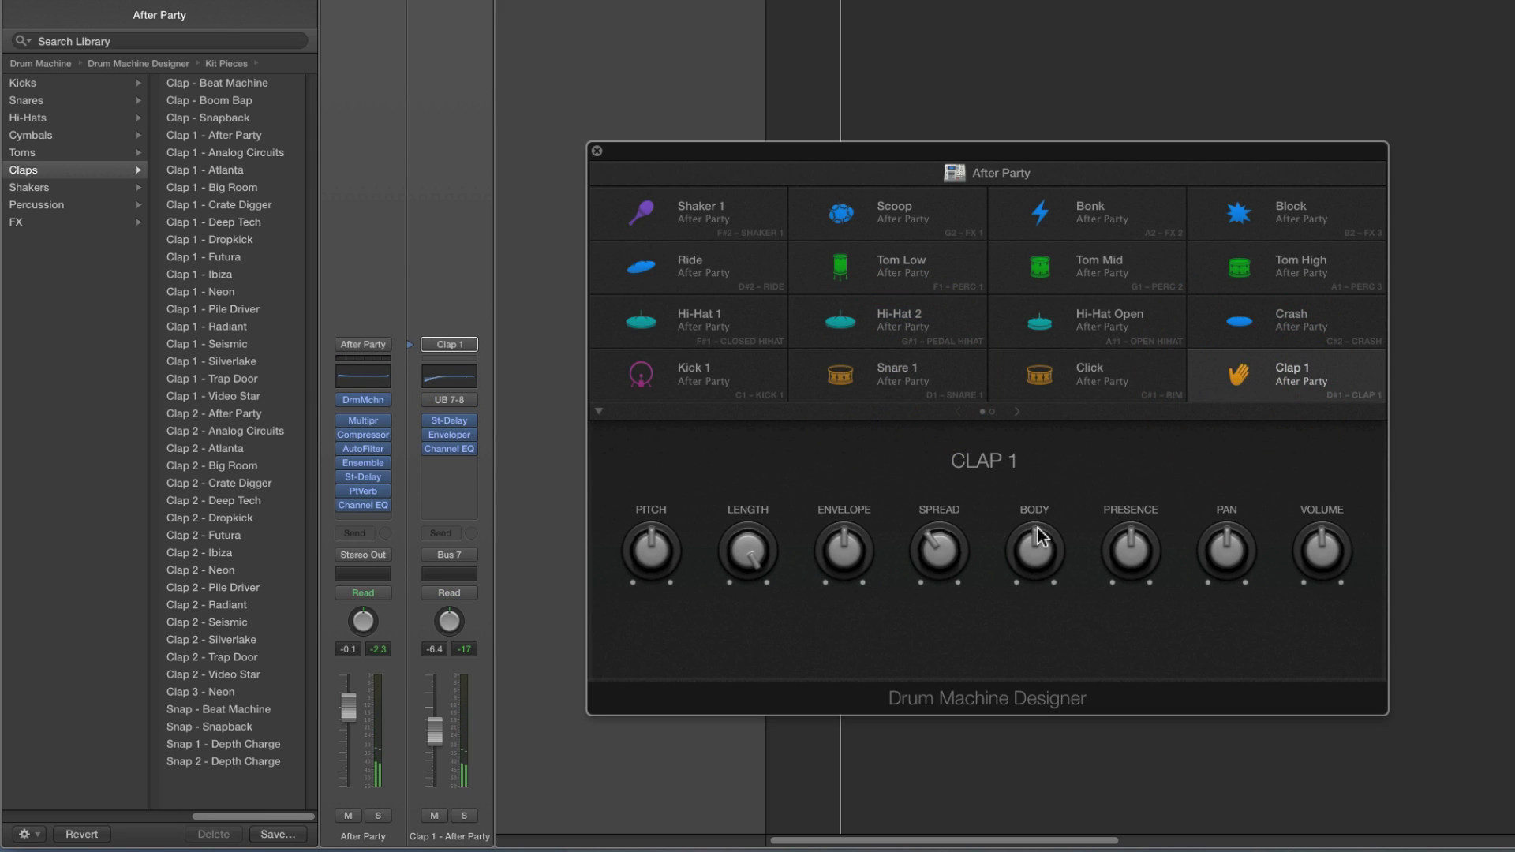
{"action": "left_click", "coordinate": [850, 379]}
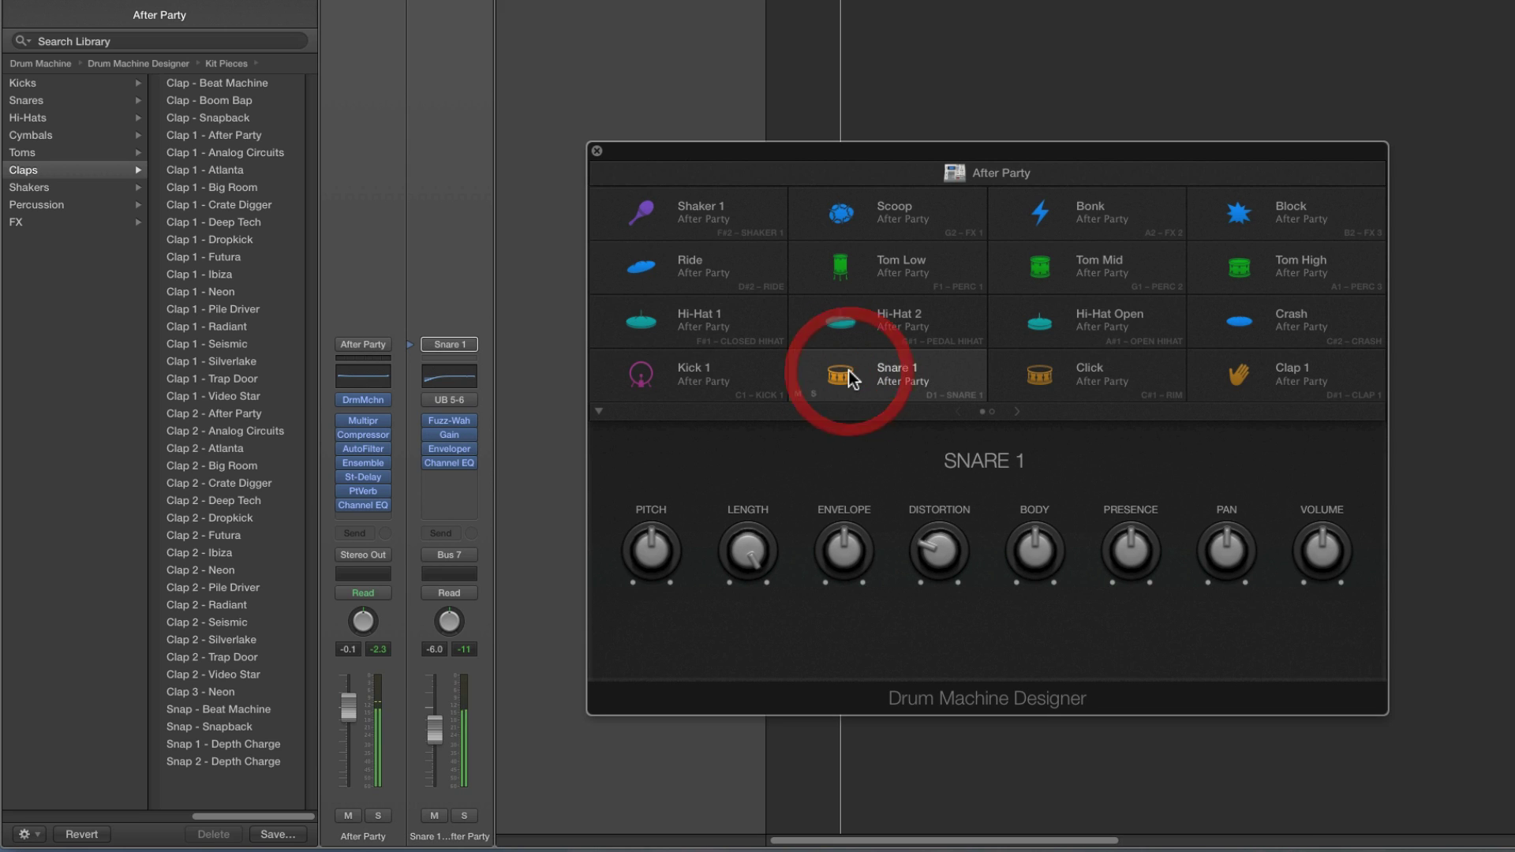
Solo the Snare 1 pad and open its Channel EQ beside the Drum Machine Designer controls
{"action": "left_click", "coordinate": [813, 395]}
{"action": "left_click", "coordinate": [470, 403]}
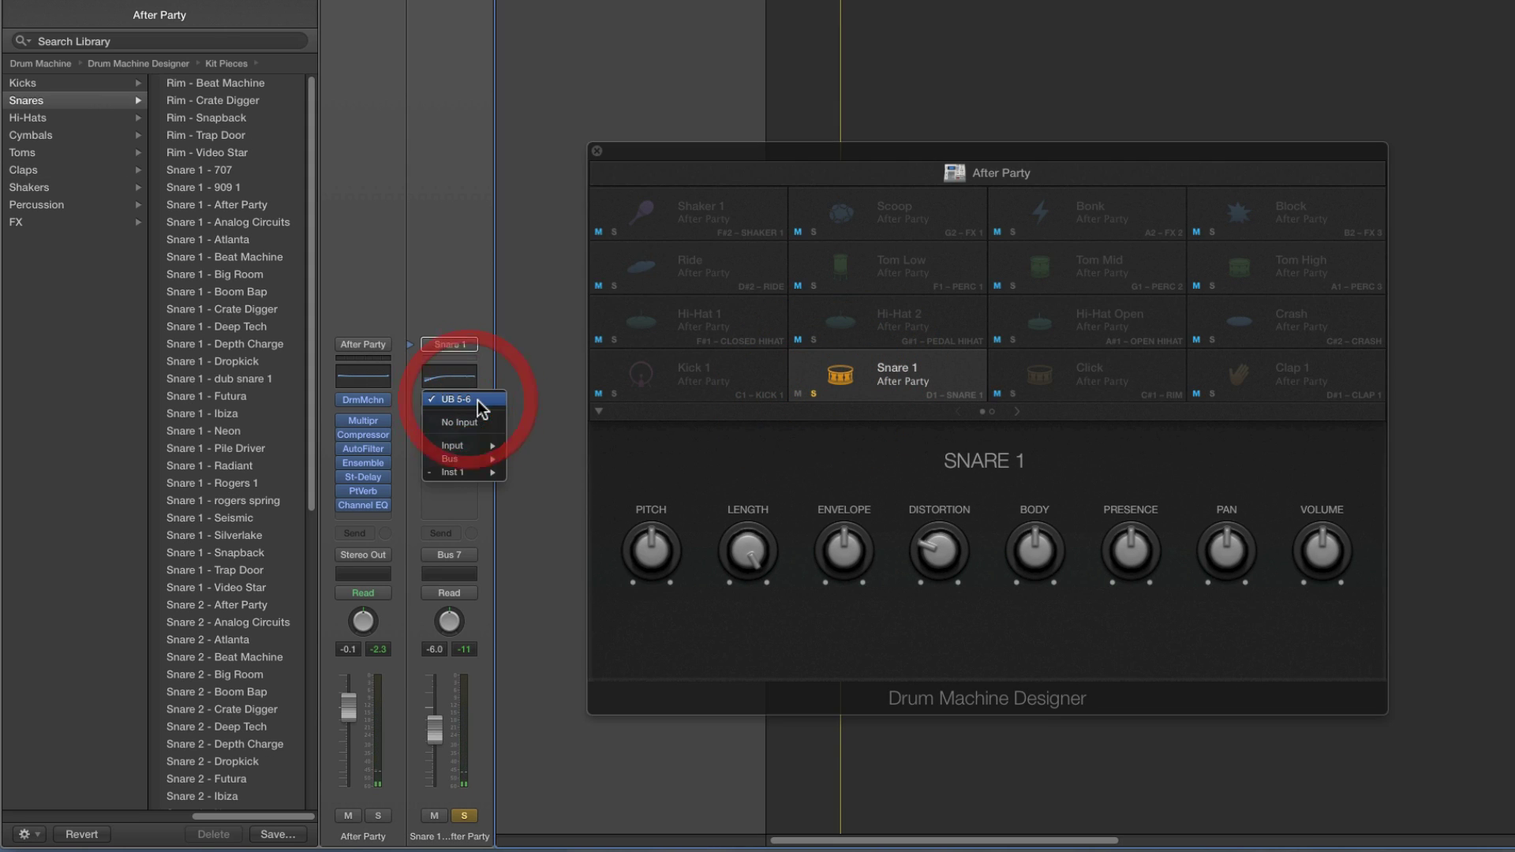
{"action": "left_click", "coordinate": [451, 322]}
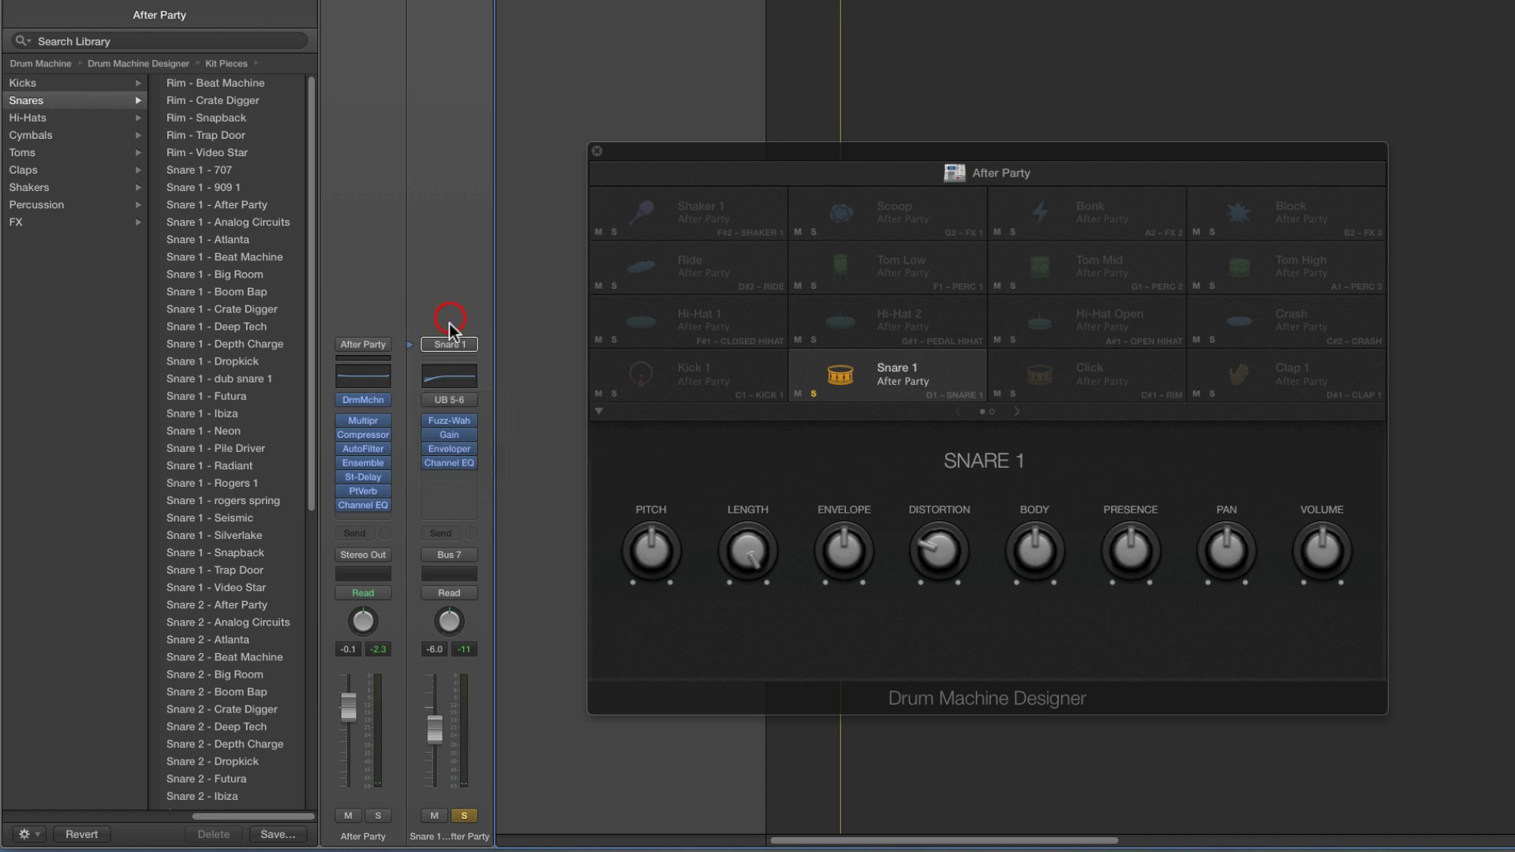
{"action": "left_click", "coordinate": [449, 384]}
{"action": "left_click_drag", "start_coordinate": [939, 159], "coordinate": [1257, 135]}
{"action": "left_click_drag", "start_coordinate": [750, 135], "coordinate": [750, 212]}
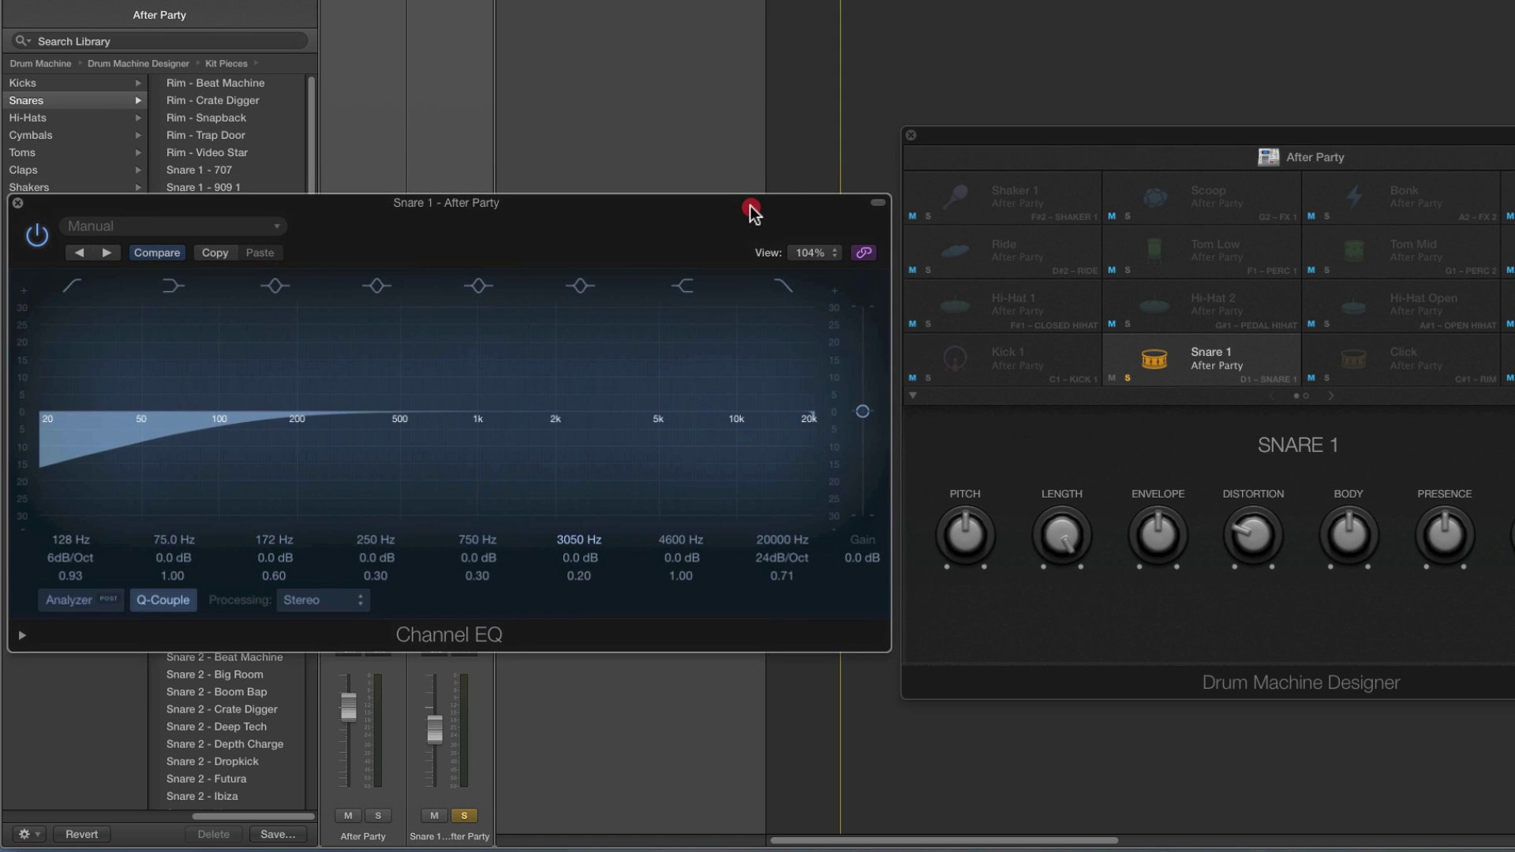
{"action": "left_click_drag", "start_coordinate": [1065, 134], "coordinate": [1061, 155]}
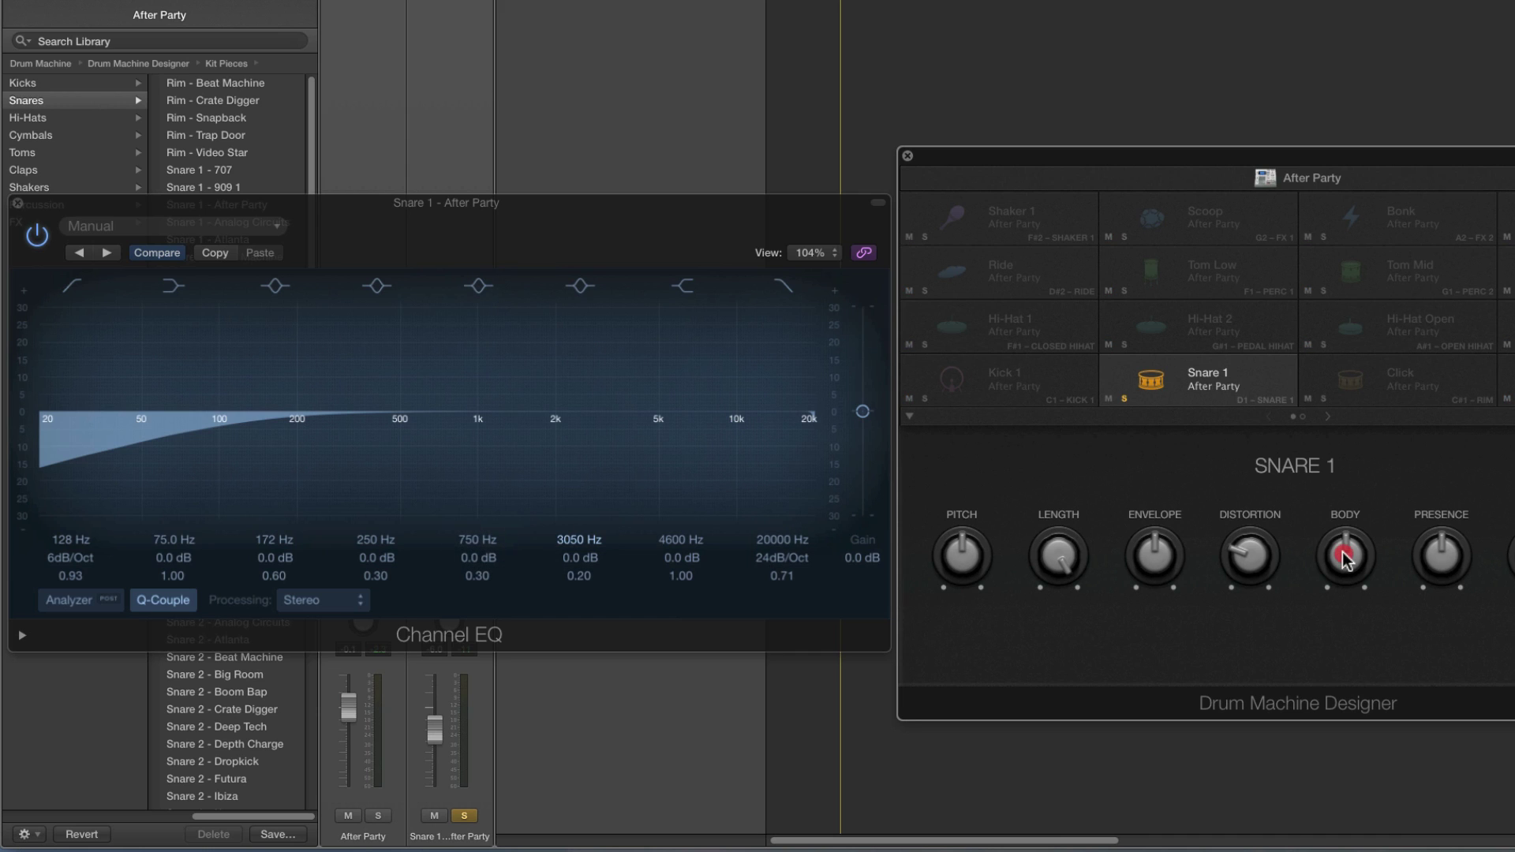
Try boosting Snare 1's Body to +12 dB and sweeping Presence against its Channel EQ curve, returning both controls to neutral
{"action": "left_click_drag", "start_coordinate": [1345, 556], "coordinate": [1360, 483]}
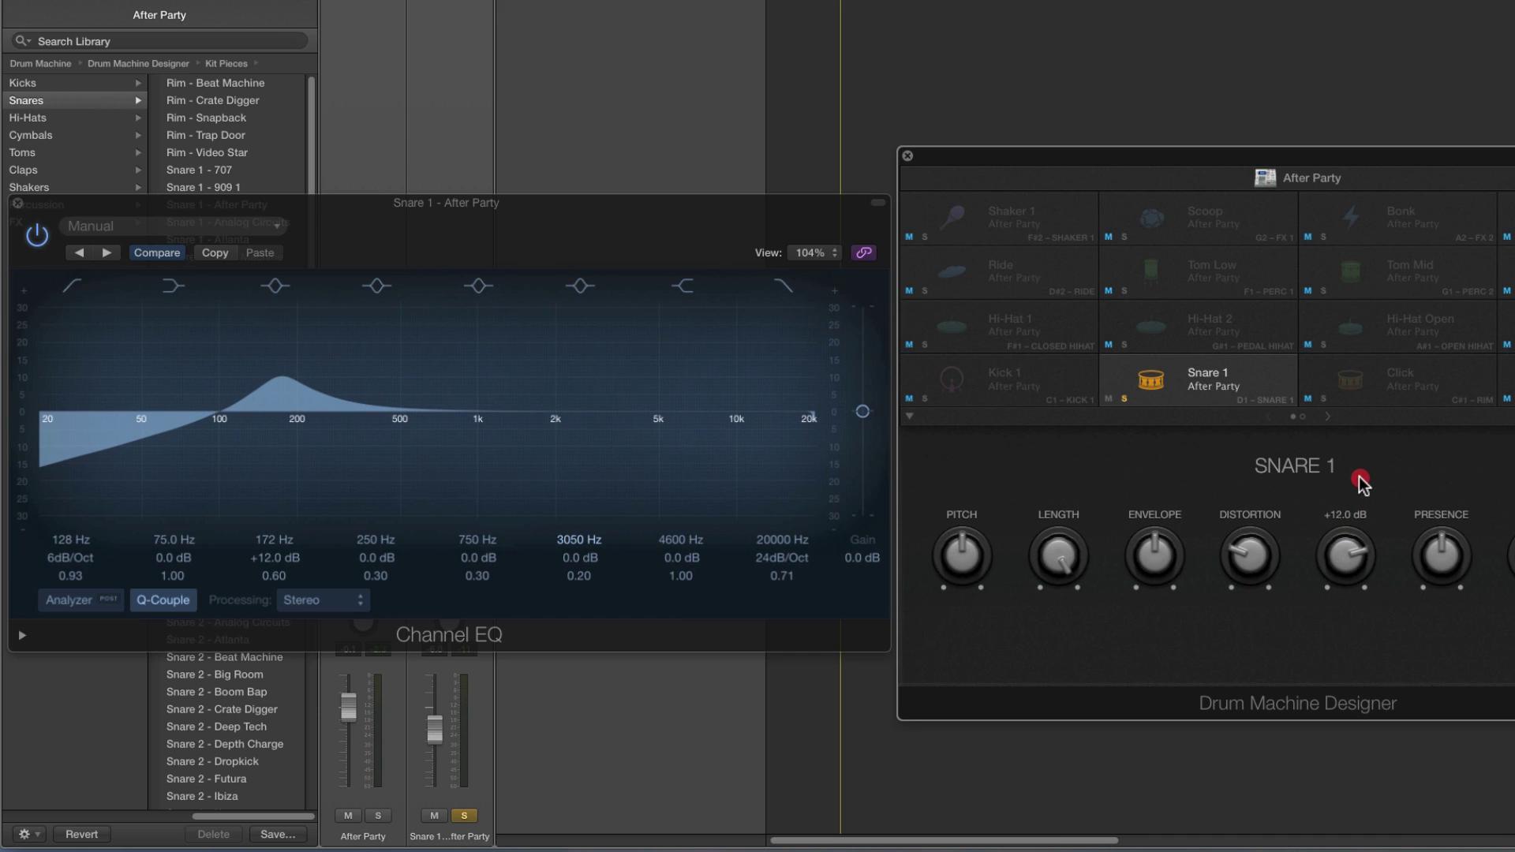
{"action": "left_click_drag", "start_coordinate": [1346, 553], "coordinate": [1441, 538]}
{"action": "left_click", "coordinate": [1441, 553], "text": "alt"}
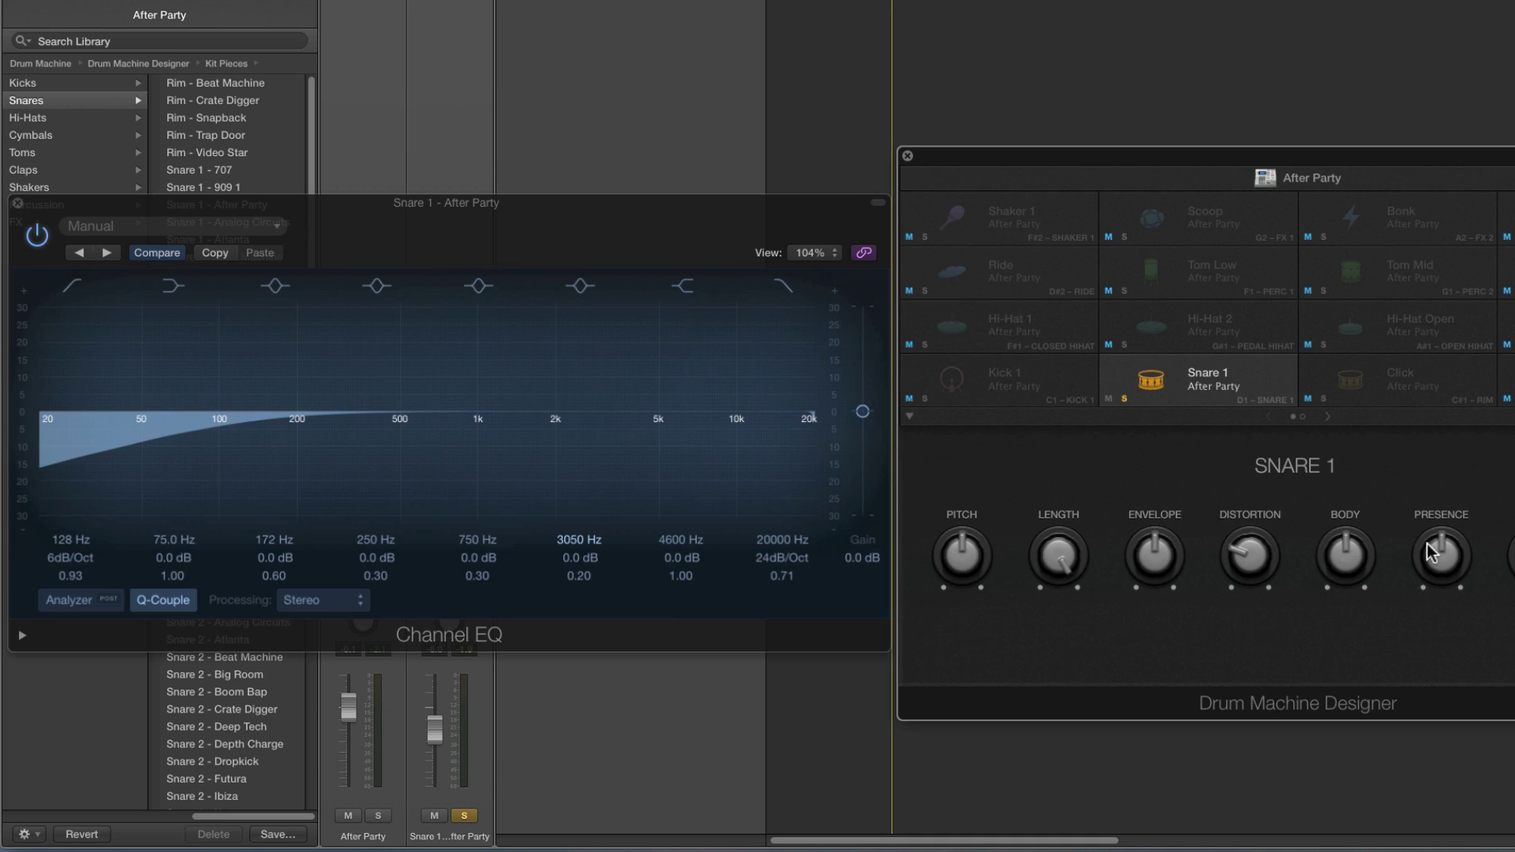
Unsolo Snare 1, close its Channel EQ and move Drum Machine Designer back towards the channel strips
{"action": "left_click", "coordinate": [1123, 400]}
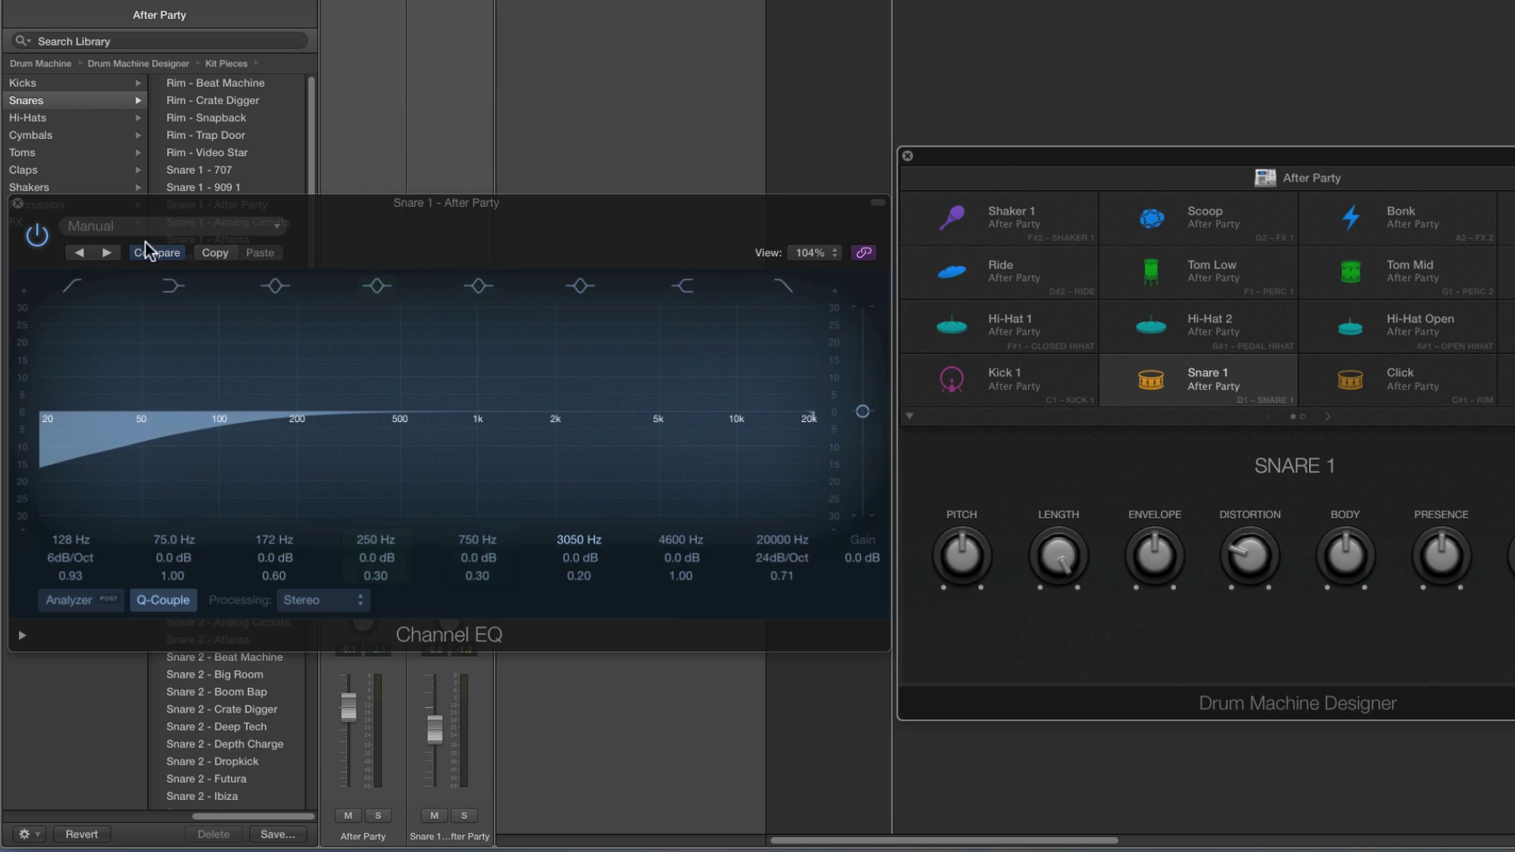
{"action": "left_click", "coordinate": [17, 204]}
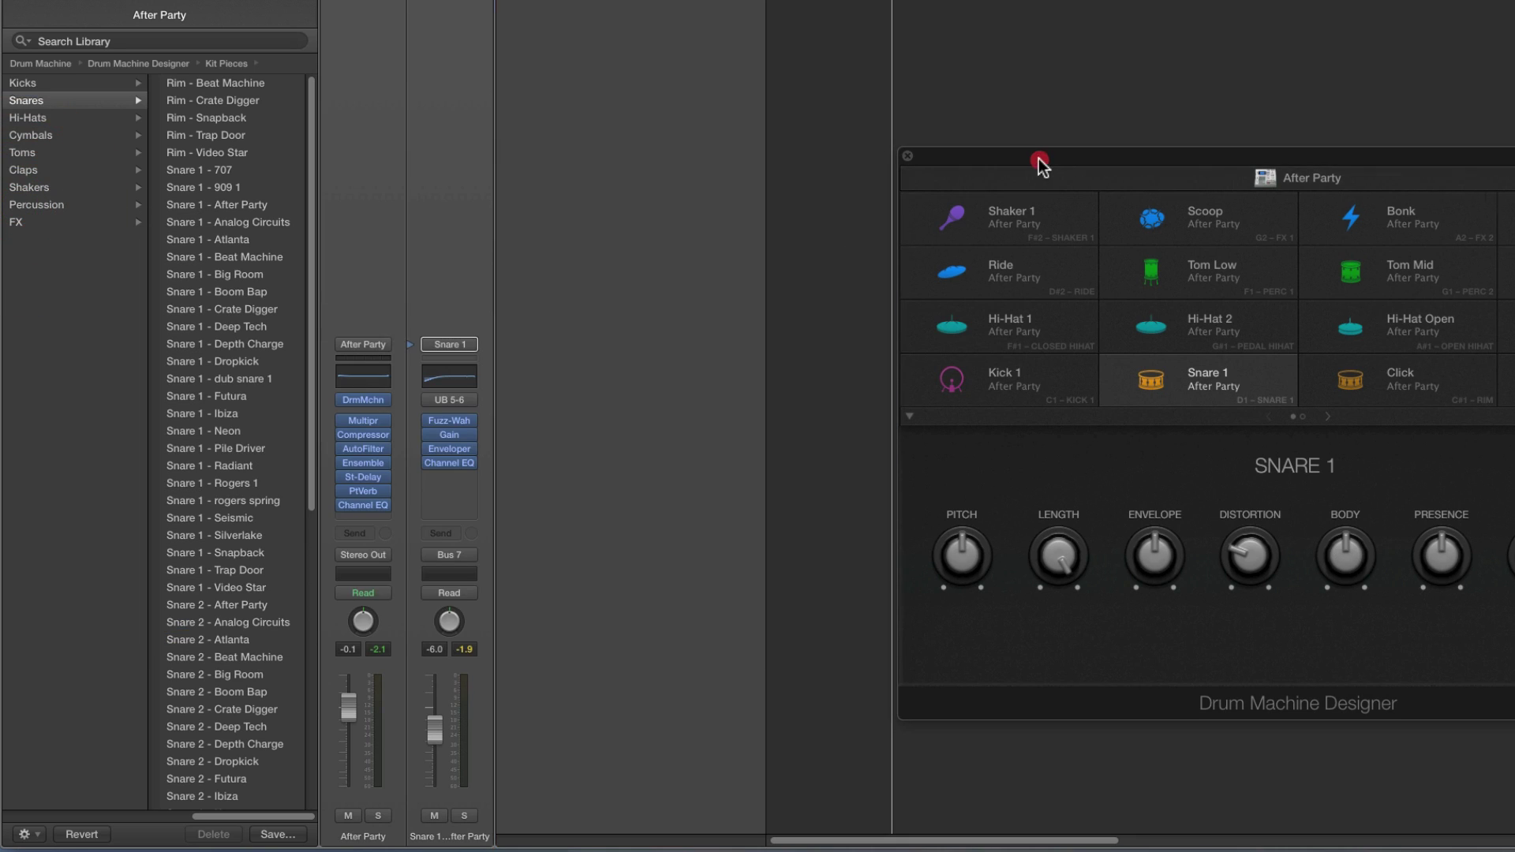
{"action": "left_click_drag", "start_coordinate": [1040, 163], "coordinate": [830, 168]}
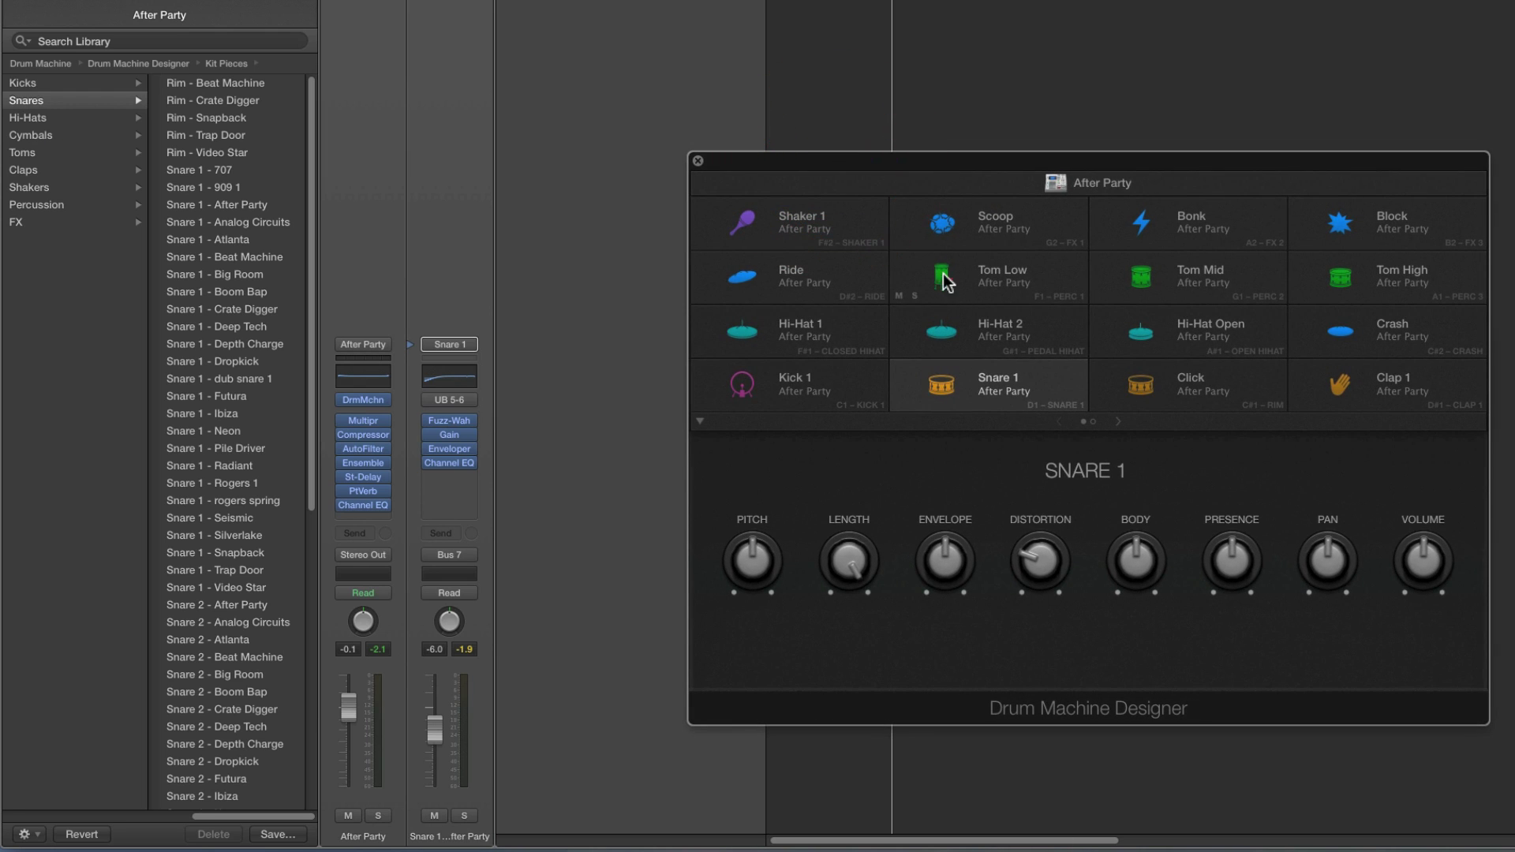
Audition Tom Low, then solo Hi-Hat 2 with its Channel EQ open beside the Drum Machine Designer controls
{"action": "left_click", "coordinate": [947, 282]}
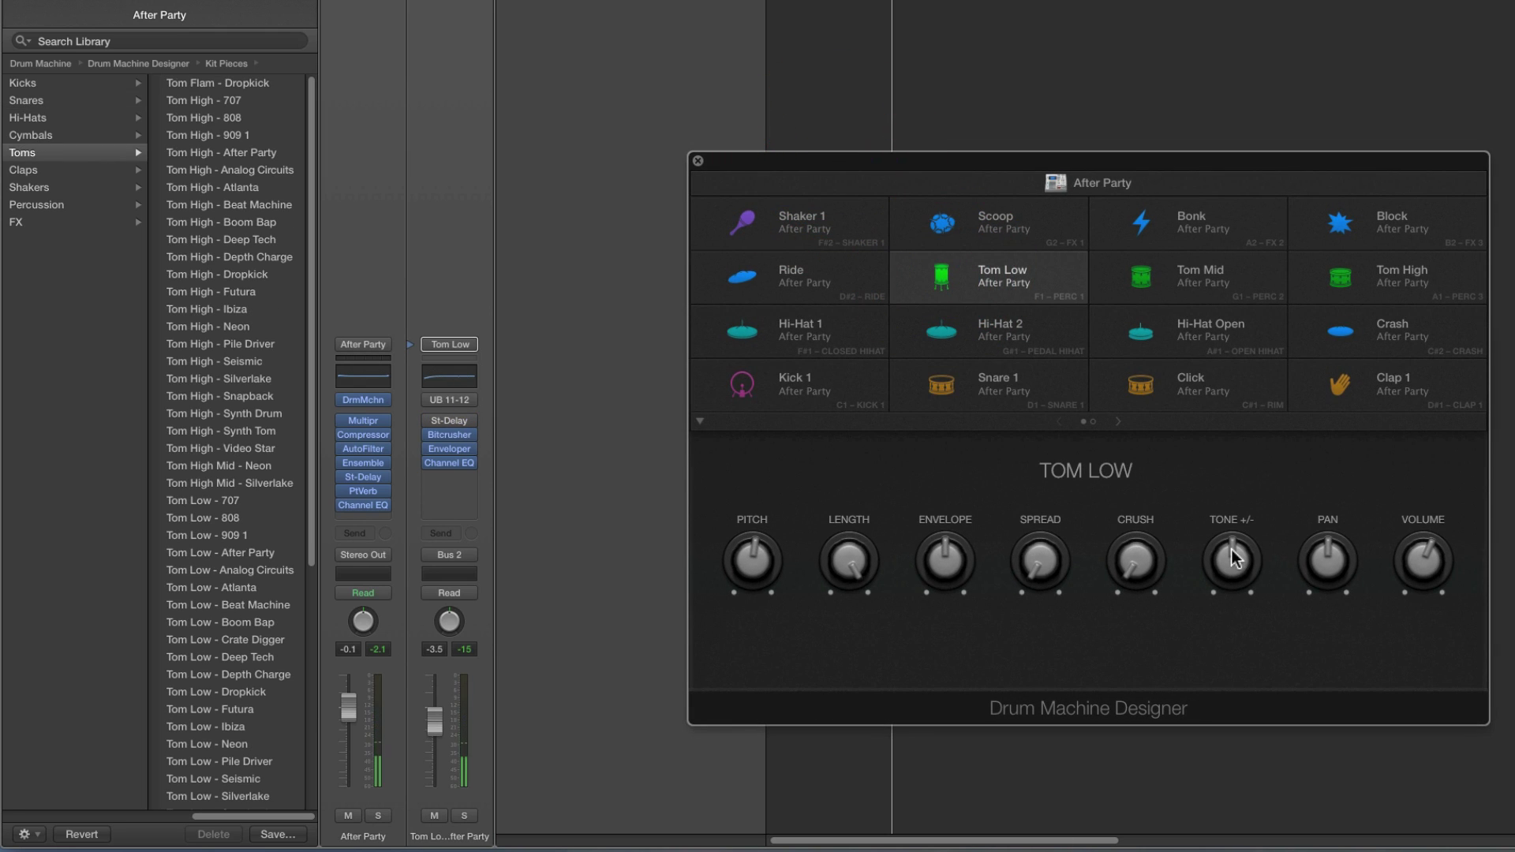
{"action": "left_click", "coordinate": [957, 326]}
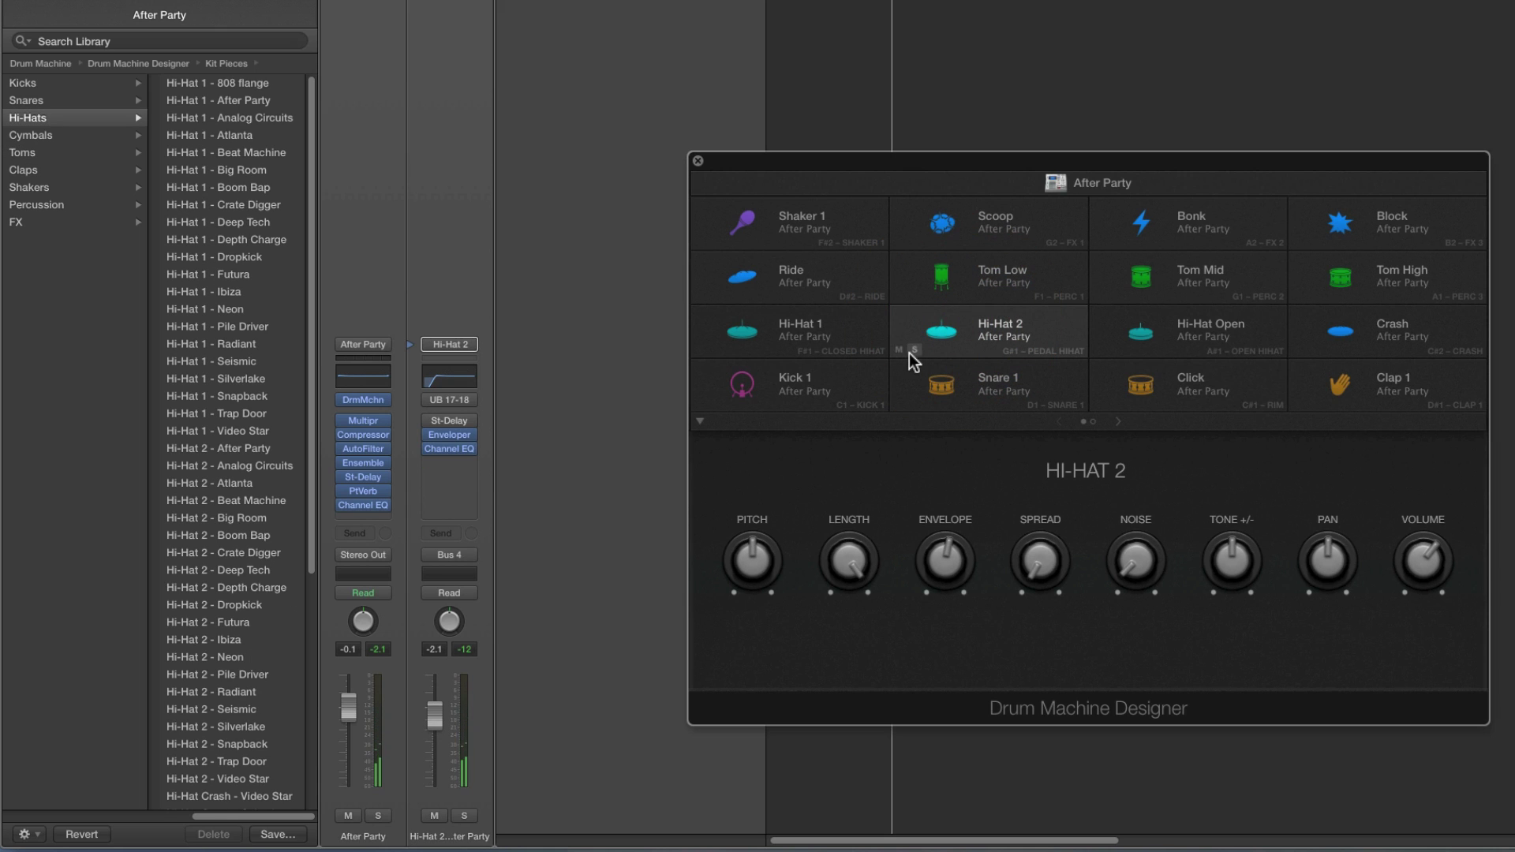
{"action": "left_click", "coordinate": [913, 349]}
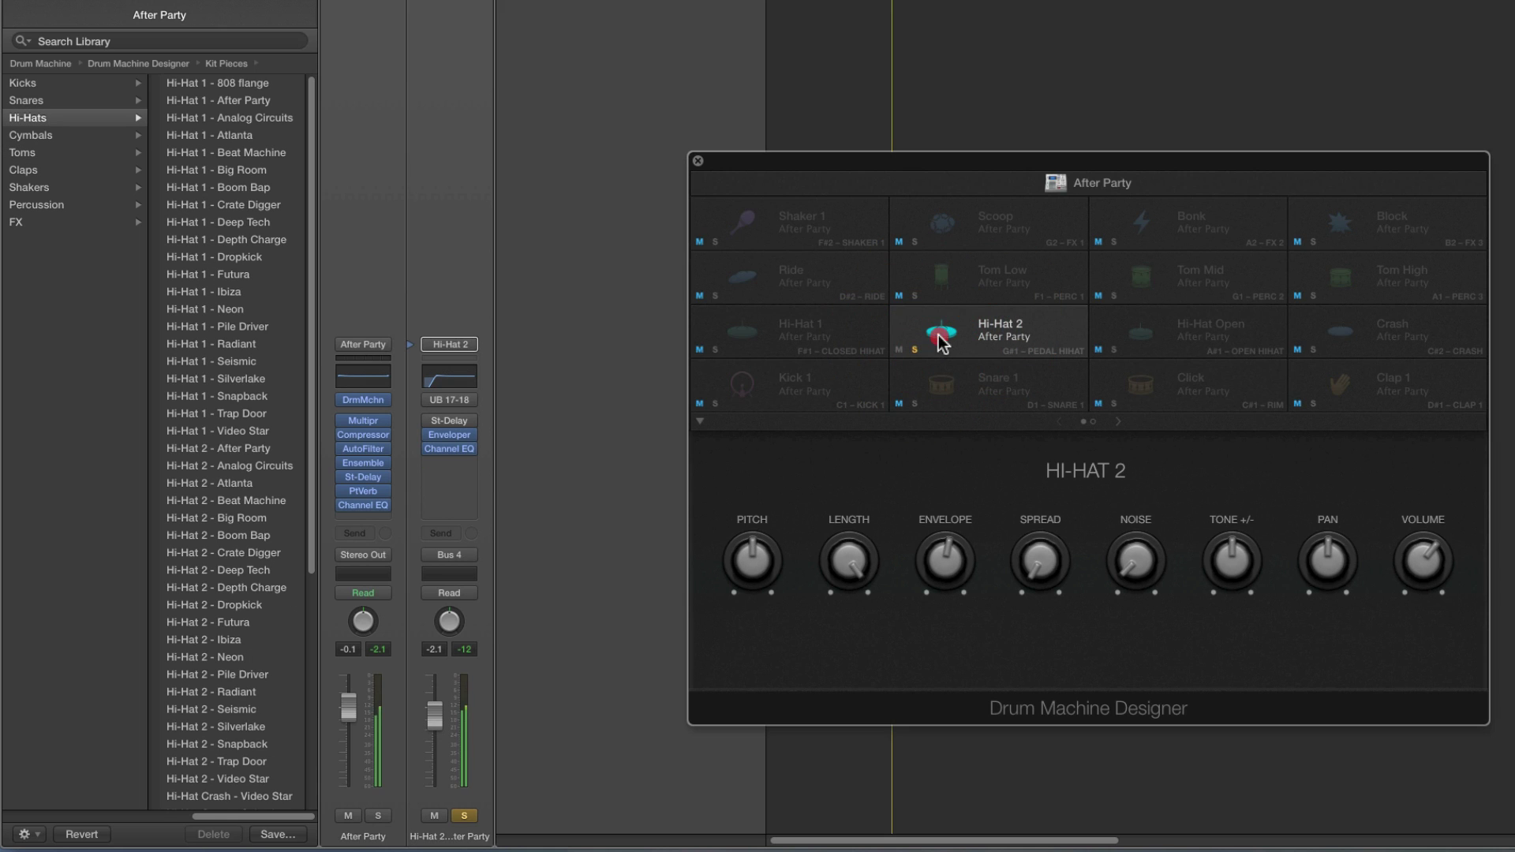
{"action": "left_click", "coordinate": [470, 400]}
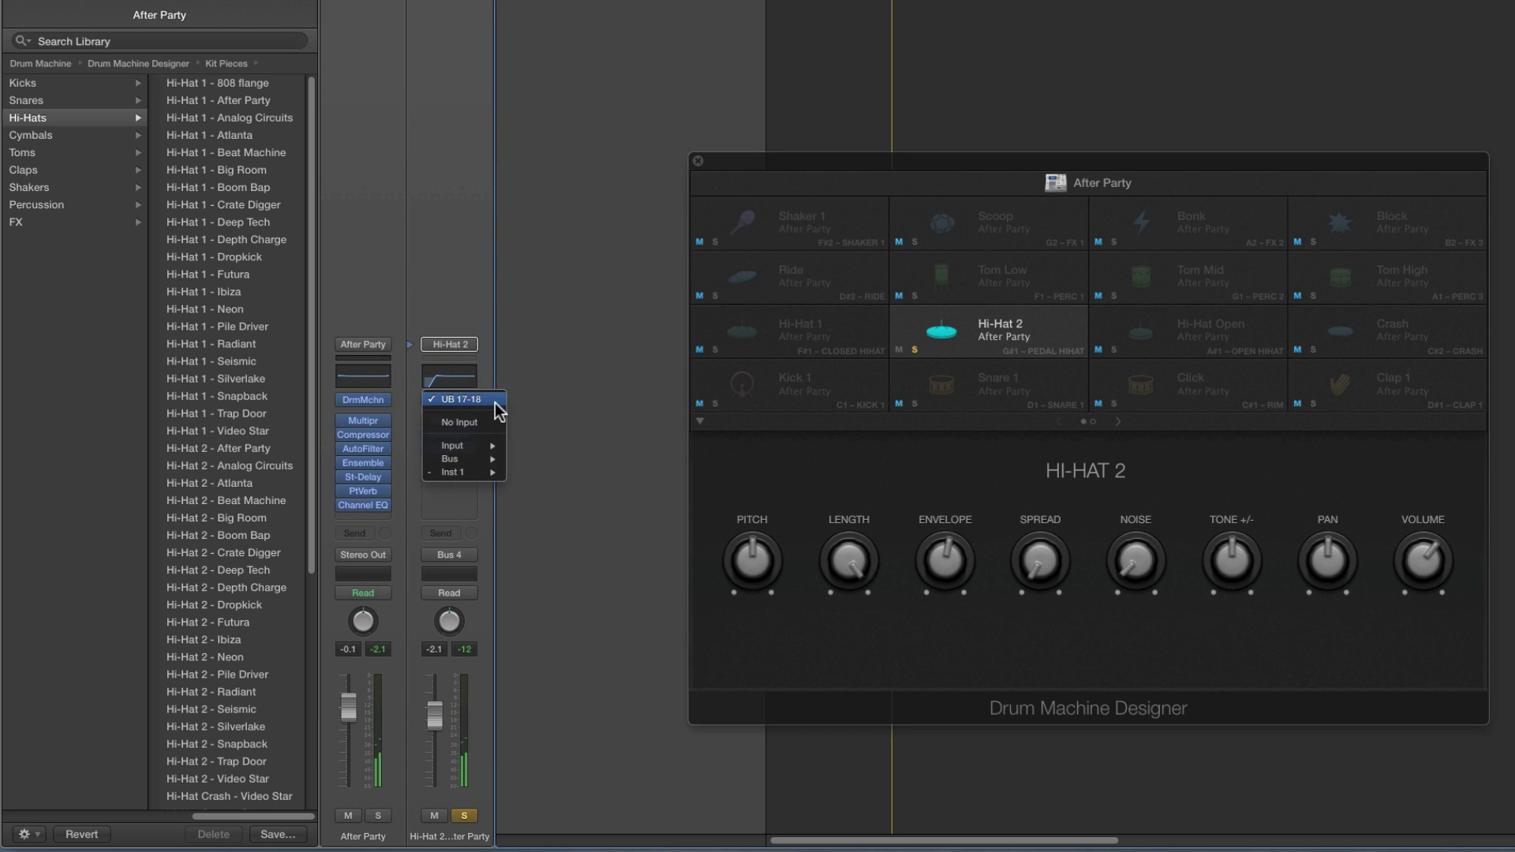
{"action": "left_click", "coordinate": [446, 285]}
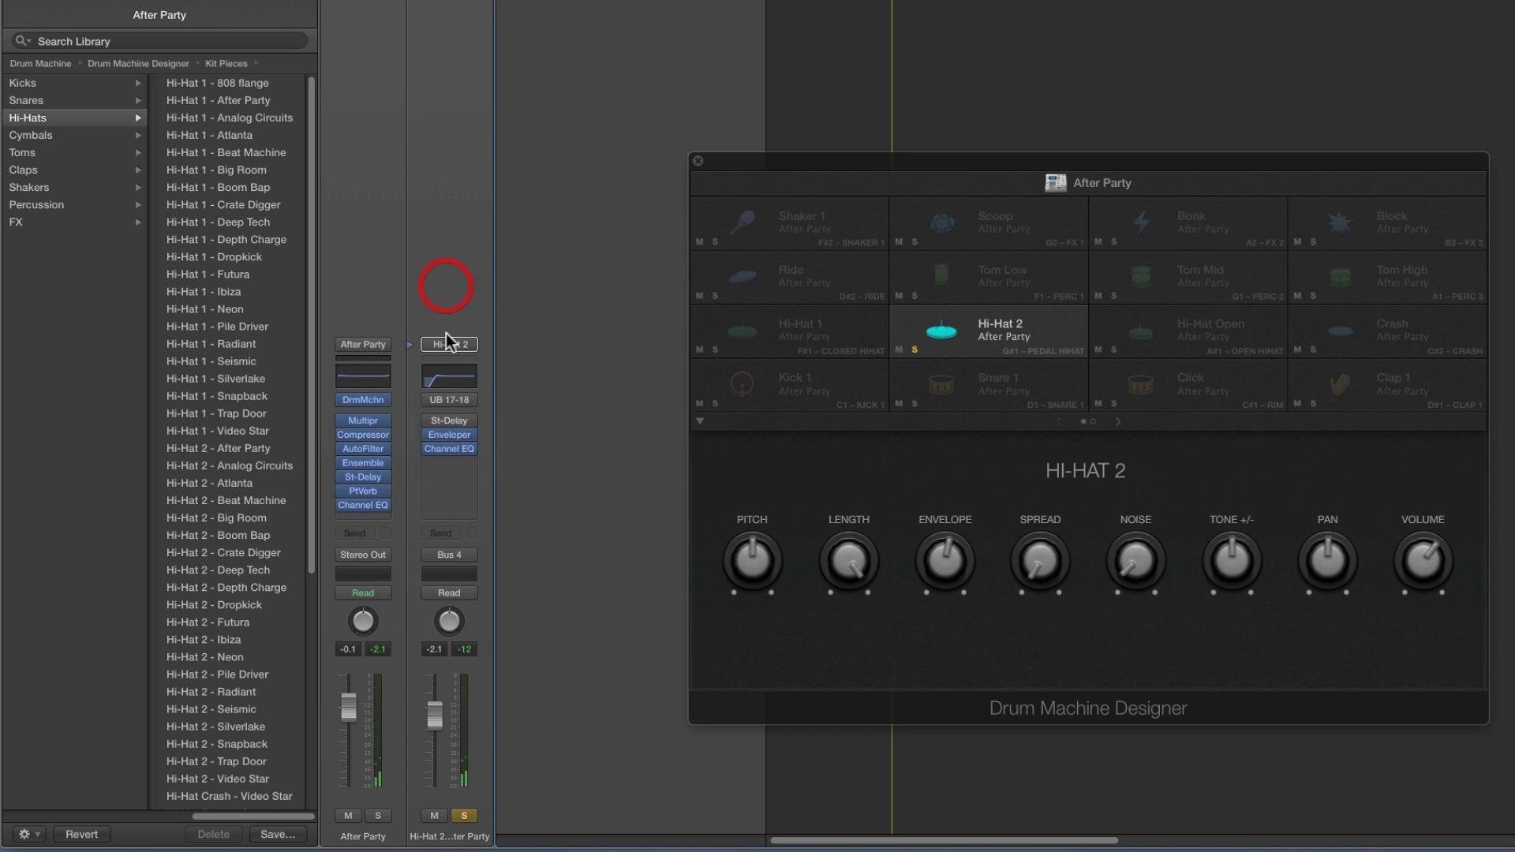
{"action": "left_click", "coordinate": [455, 383]}
{"action": "left_click_drag", "start_coordinate": [916, 168], "coordinate": [1128, 157]}
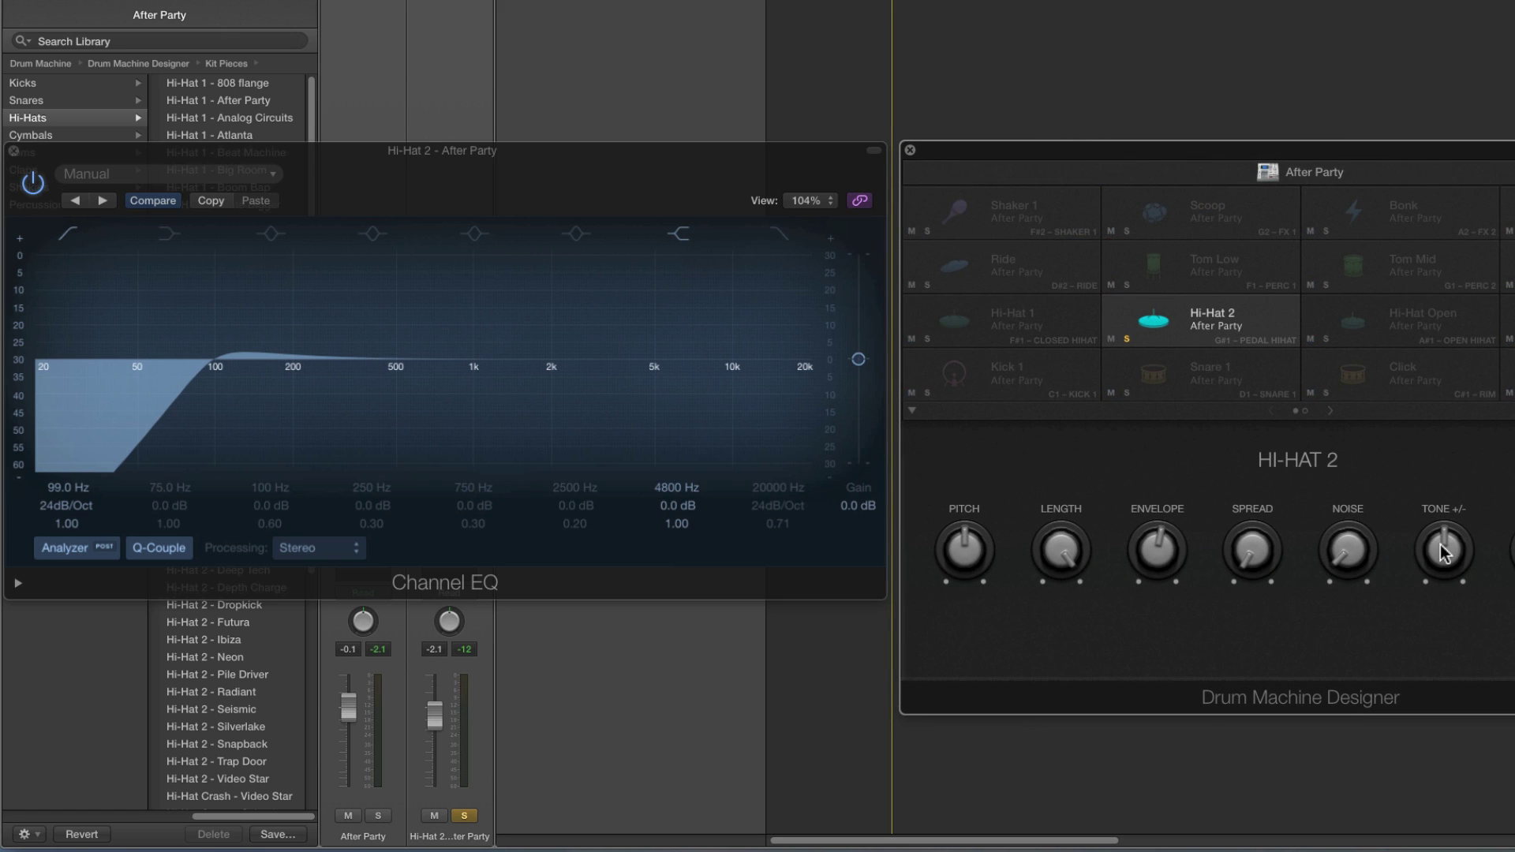
Try sweeping Hi-Hat 2's Tone +/- control up and down against its Channel EQ curve, ending at 50%
{"action": "left_click_drag", "start_coordinate": [1440, 550], "coordinate": [1457, 486]}
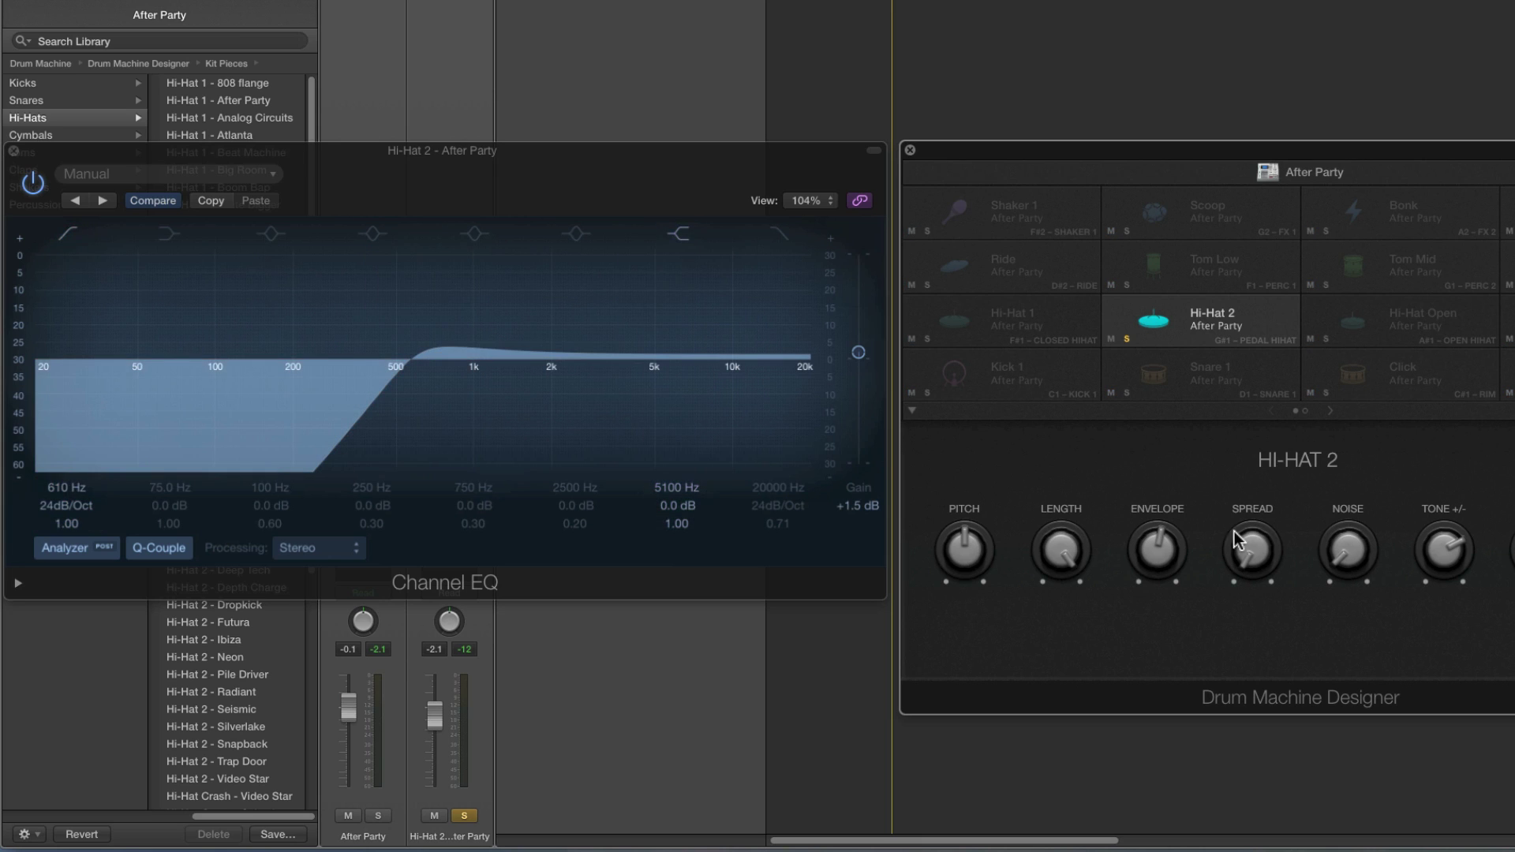
{"action": "left_click_drag", "start_coordinate": [1339, 556], "coordinate": [1460, 513]}
{"action": "left_click", "coordinate": [1431, 543]}
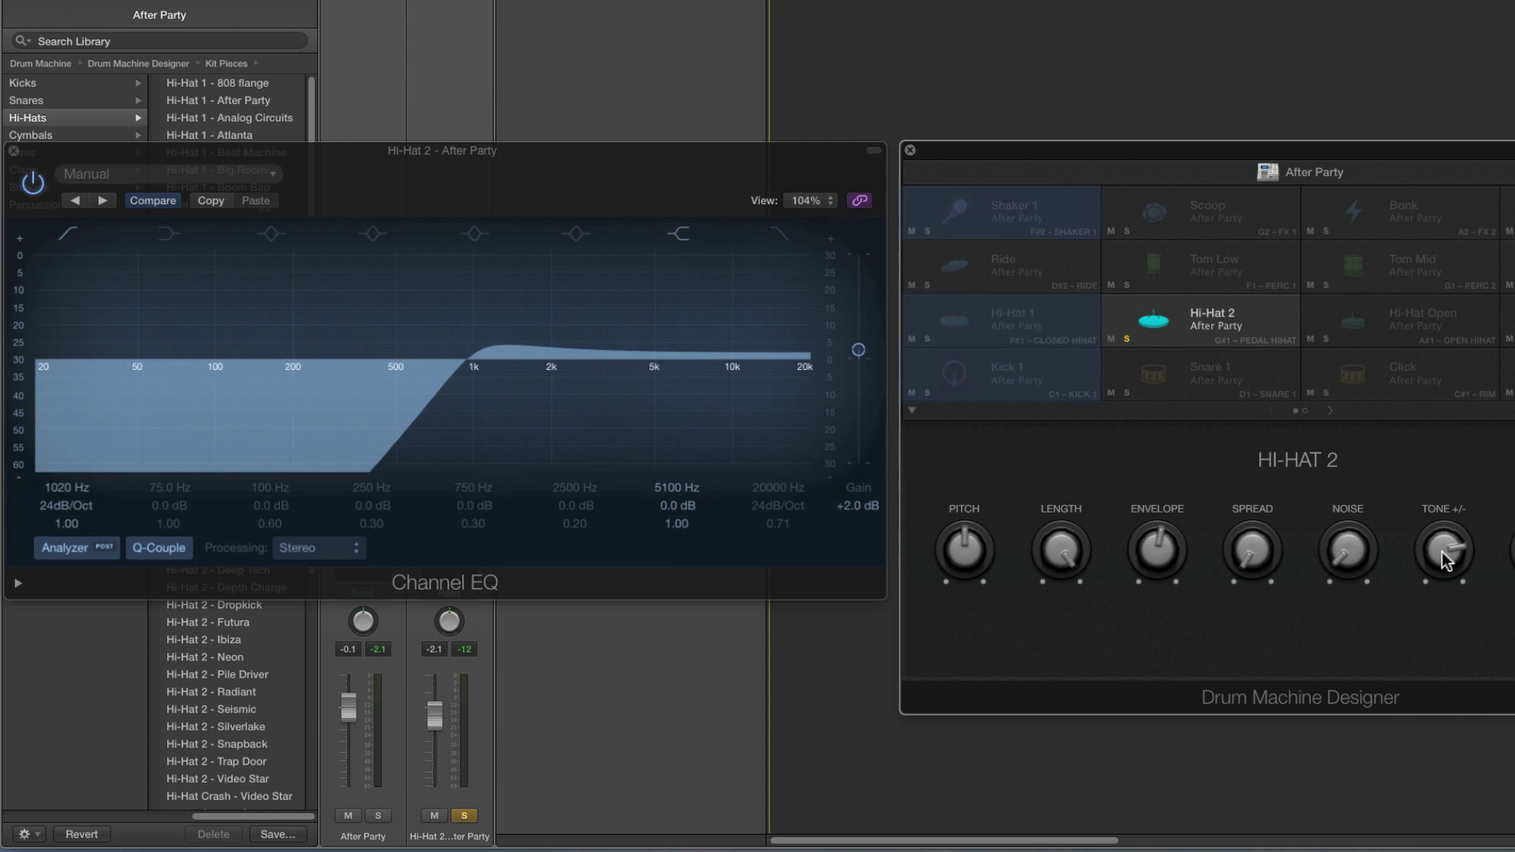
{"action": "left_click_drag", "start_coordinate": [1459, 572], "coordinate": [1453, 649]}
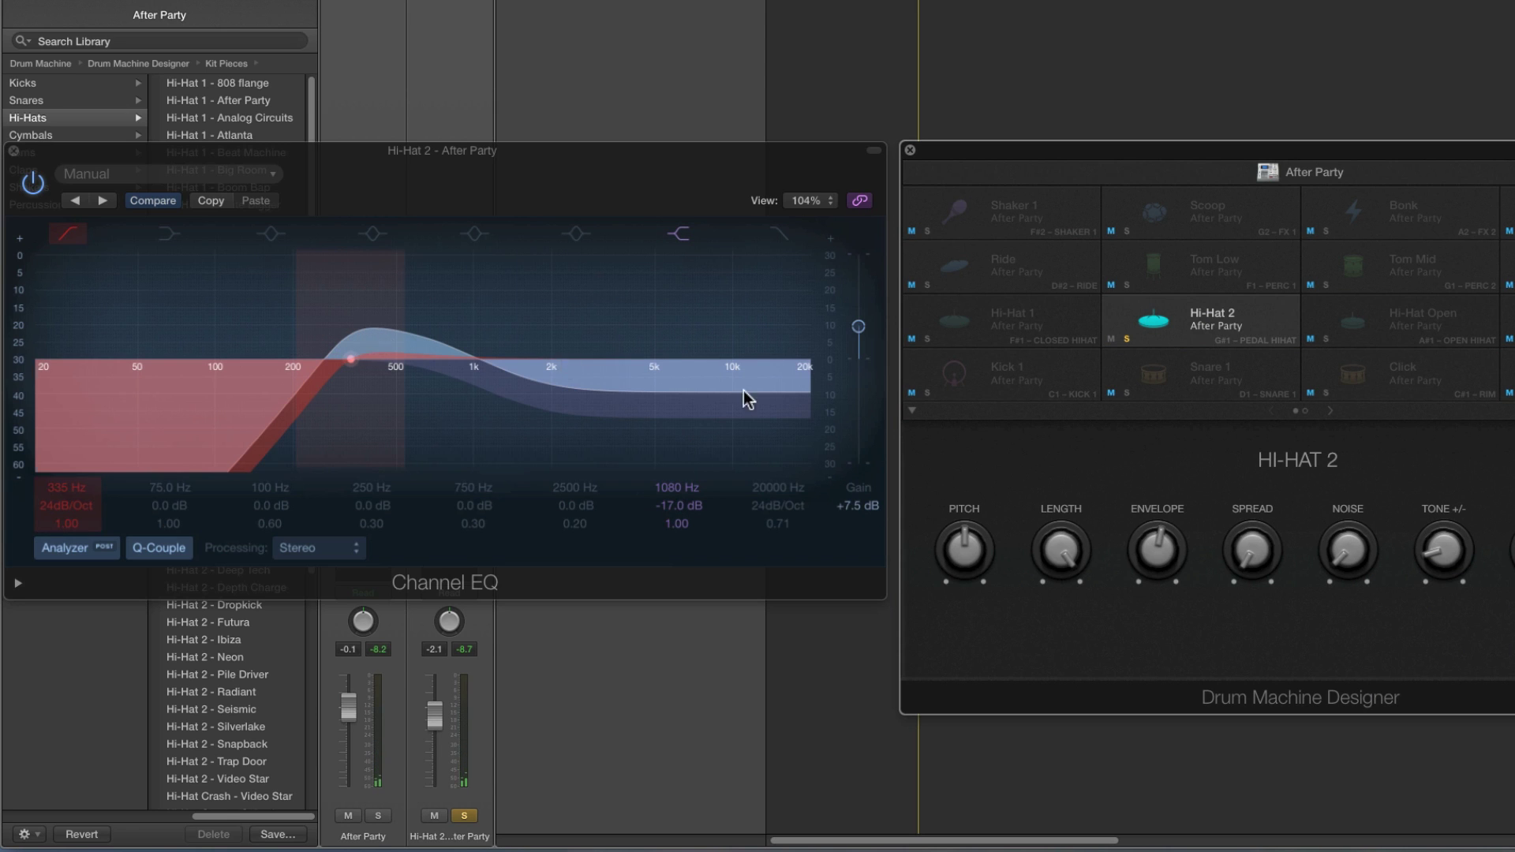
{"action": "left_click_drag", "start_coordinate": [1437, 550], "coordinate": [1456, 456]}
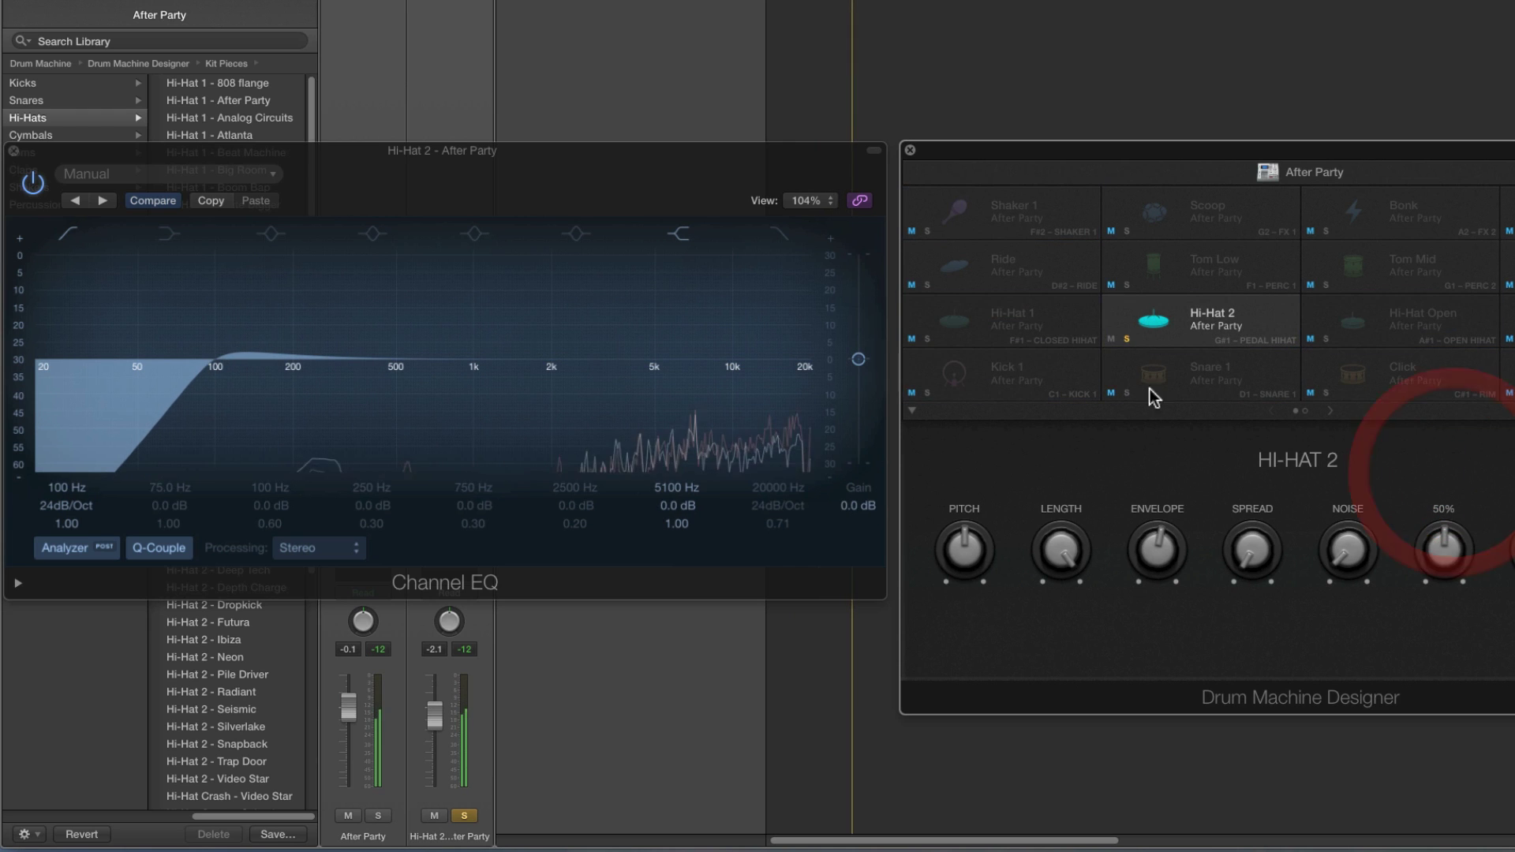
Unsolo Hi-Hat 2 and replace its Channel EQ window with the one from the Tom Low channel
{"action": "left_click", "coordinate": [1124, 338]}
{"action": "left_click", "coordinate": [13, 151]}
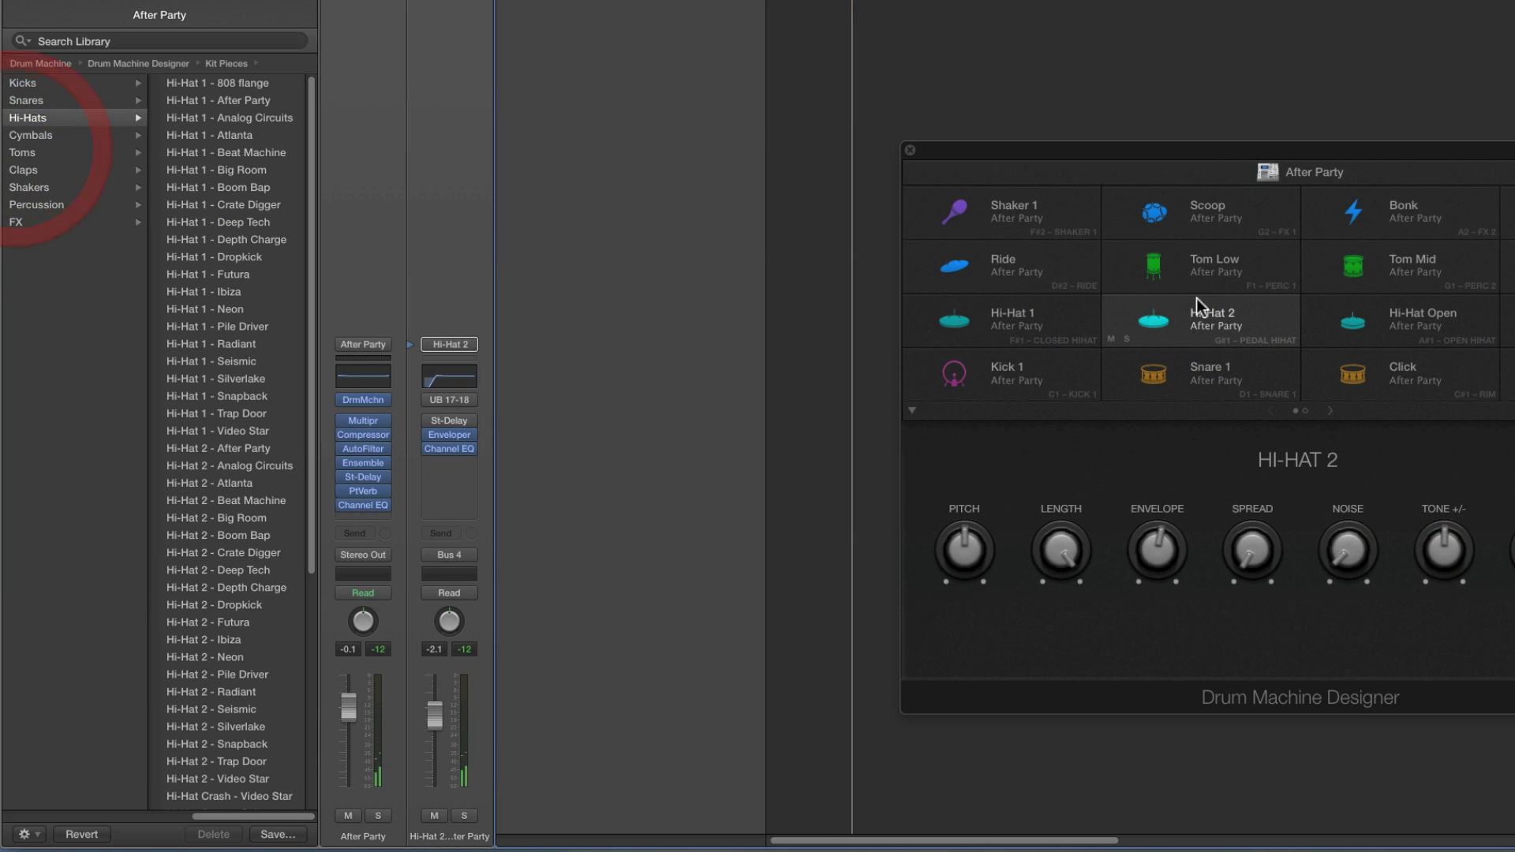
{"action": "left_click", "coordinate": [1159, 272]}
{"action": "left_click_drag", "start_coordinate": [1142, 164], "coordinate": [1128, 157]}
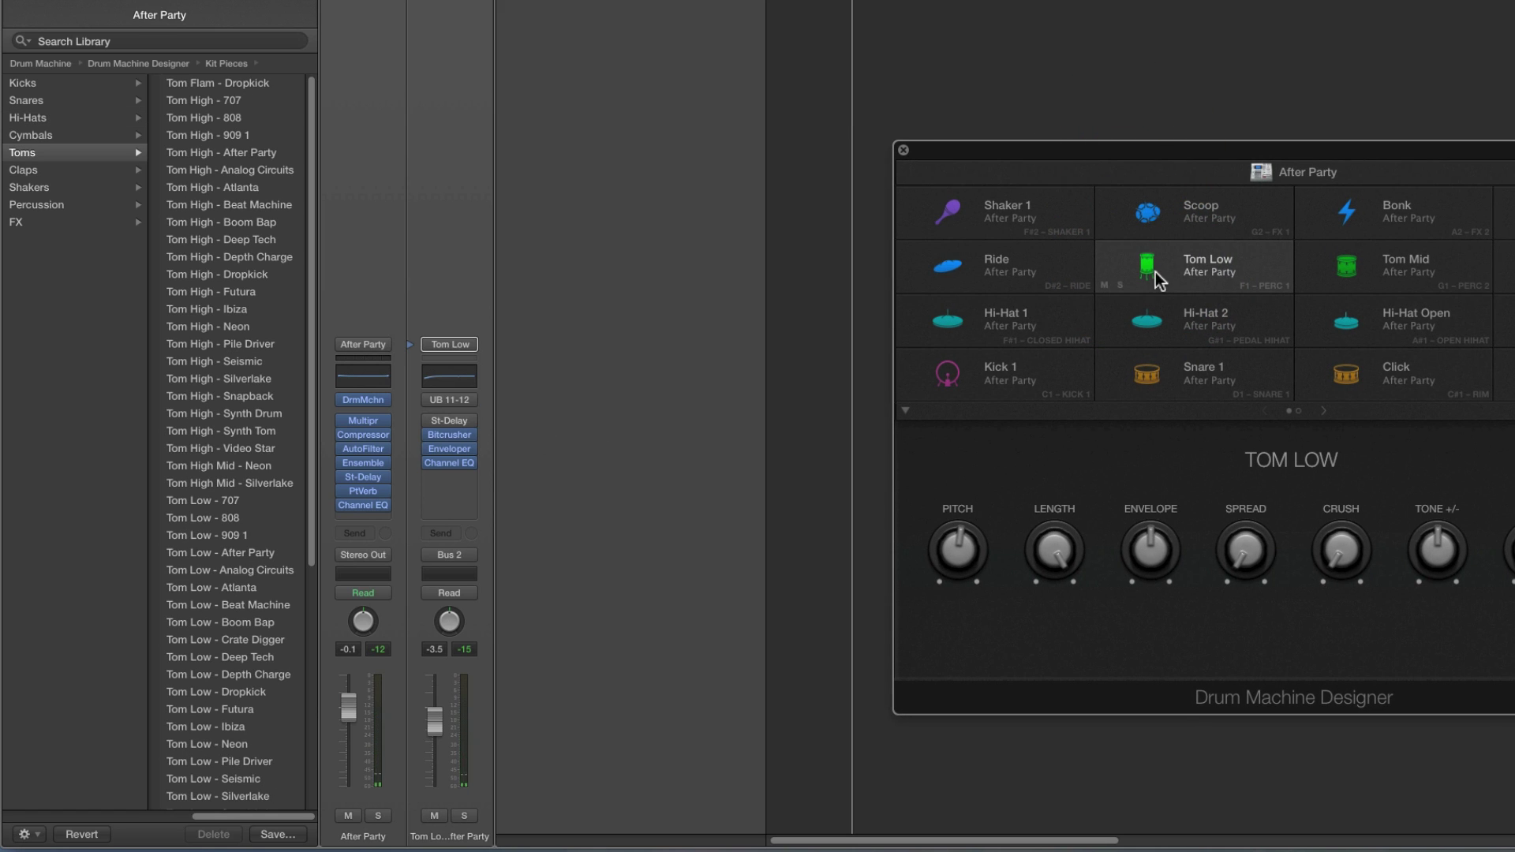
{"action": "left_click", "coordinate": [1153, 275]}
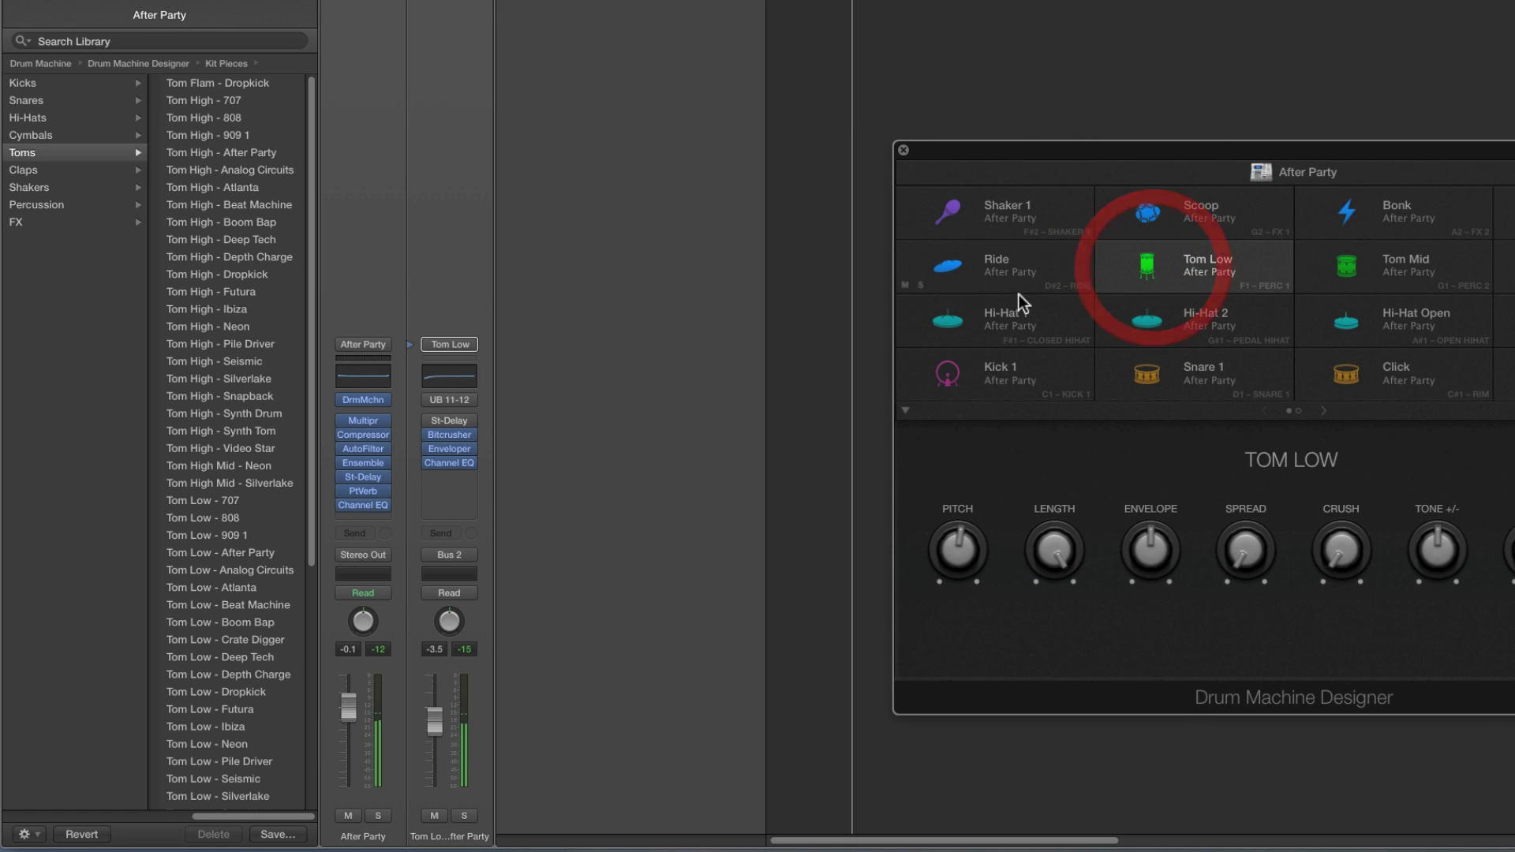
{"action": "left_click", "coordinate": [465, 405]}
{"action": "left_click", "coordinate": [458, 306]}
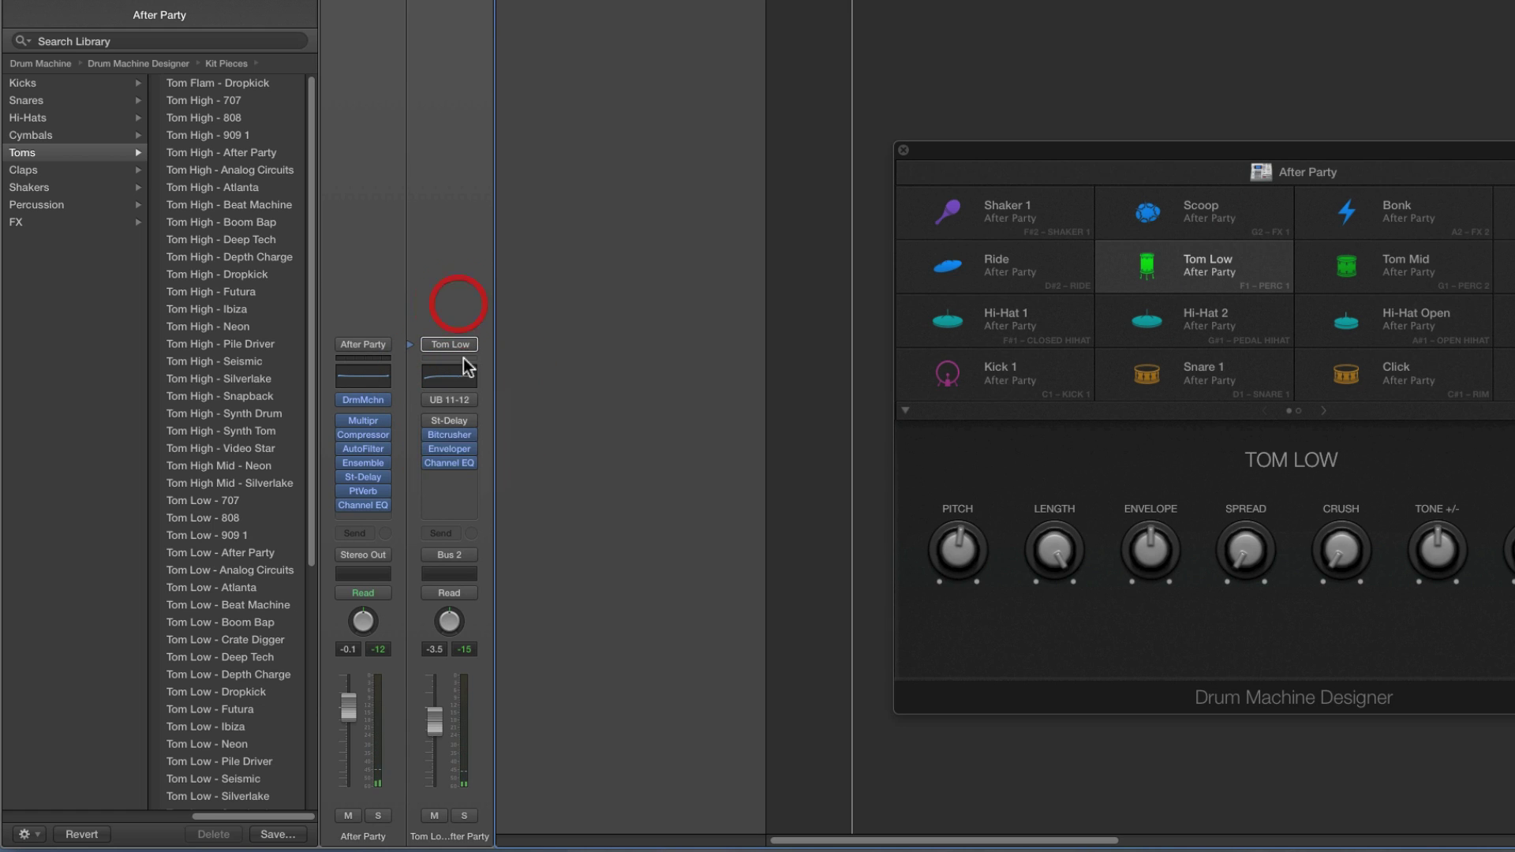
{"action": "left_click", "coordinate": [453, 377]}
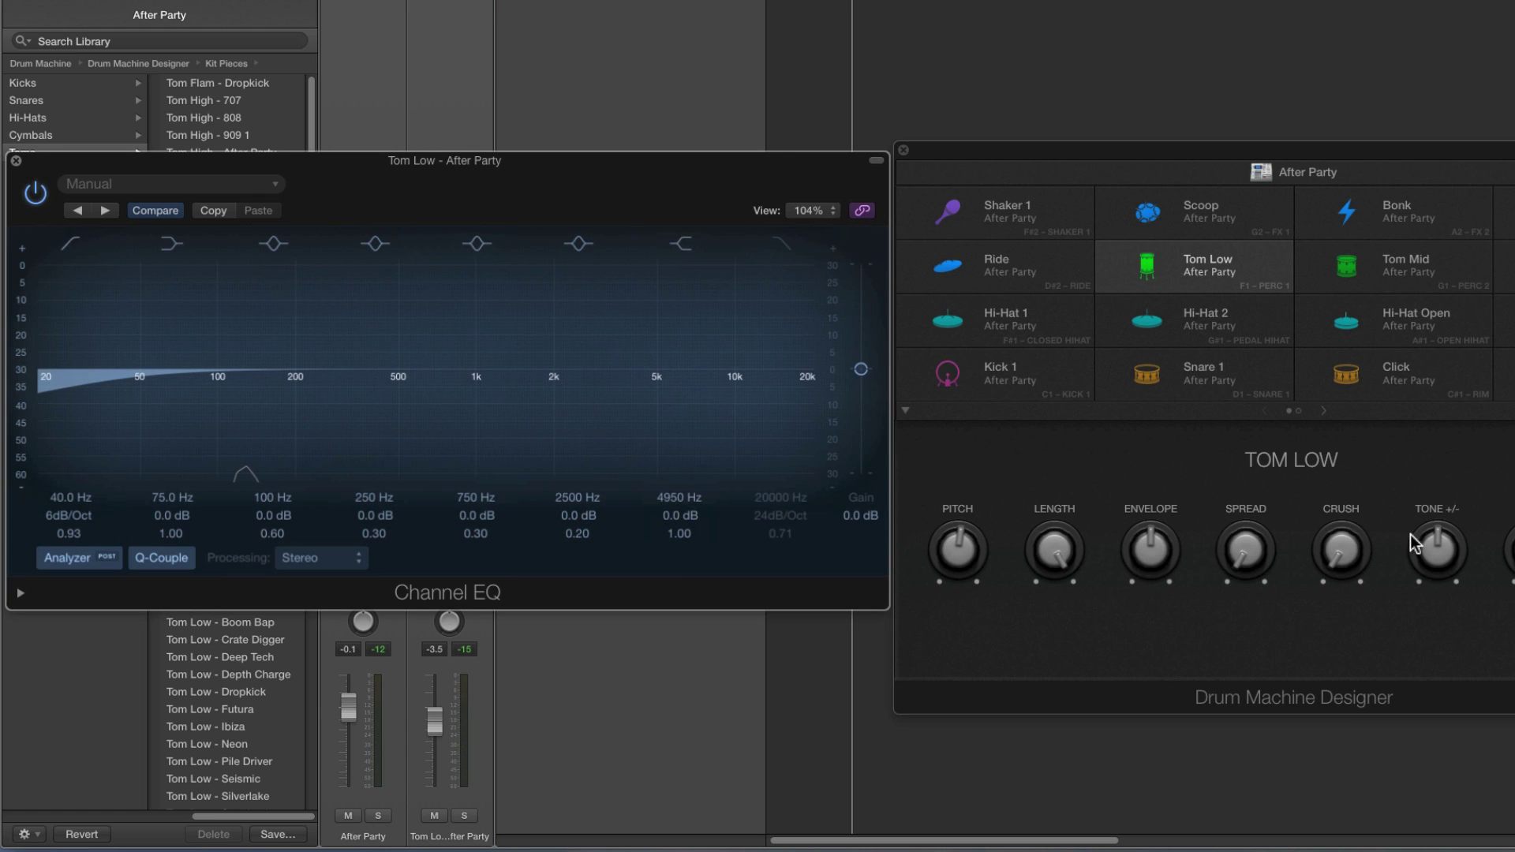
Try sweeping Tom Low's Tone +/- control both ways while auditioning the pad, ending back at its centre position
{"action": "left_click_drag", "start_coordinate": [1428, 553], "coordinate": [1433, 415]}
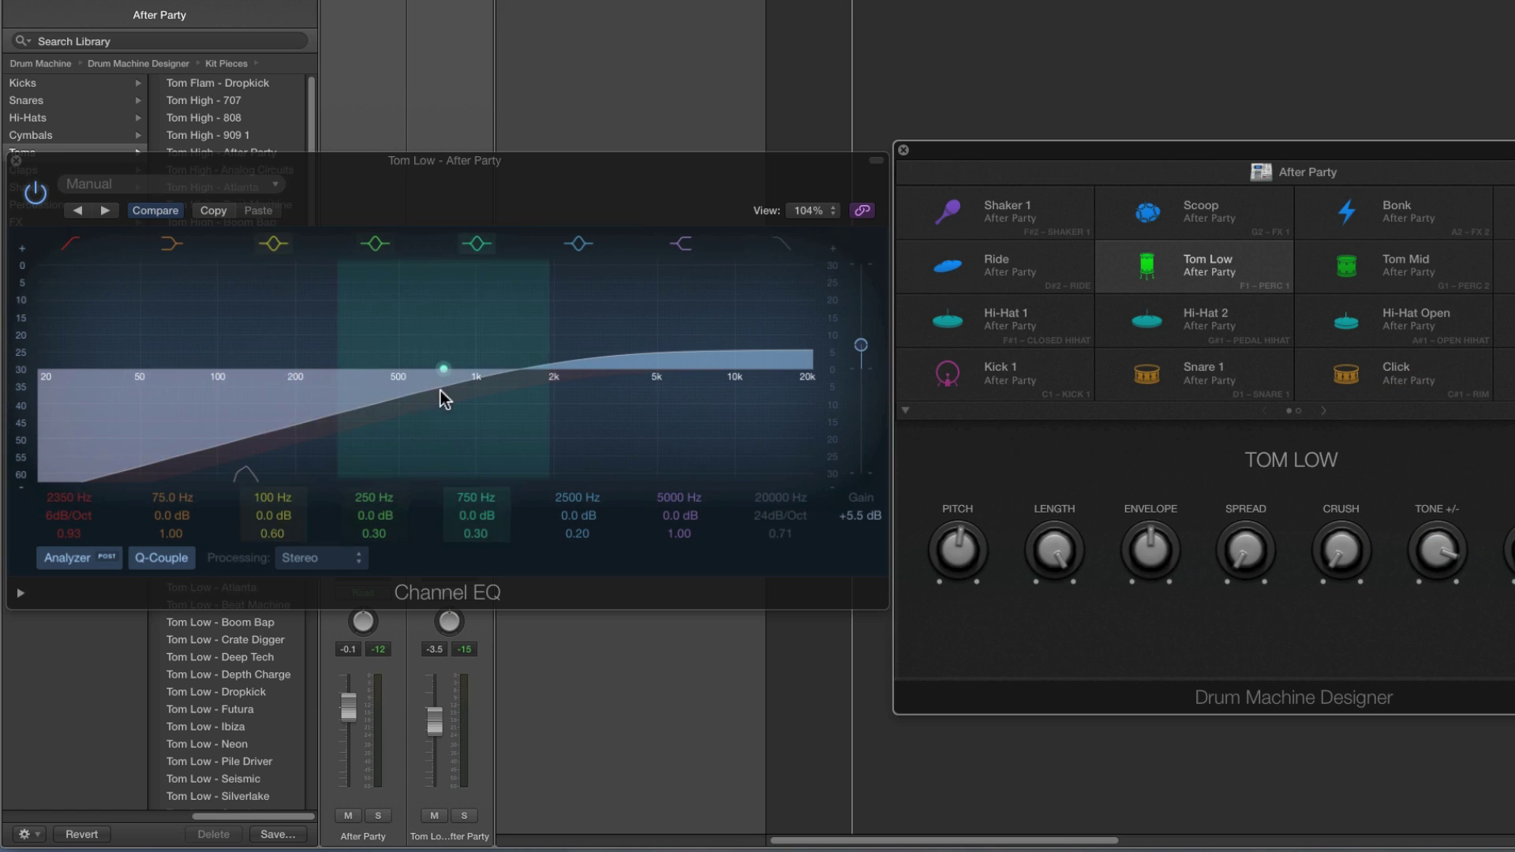
{"action": "left_click", "coordinate": [1165, 274]}
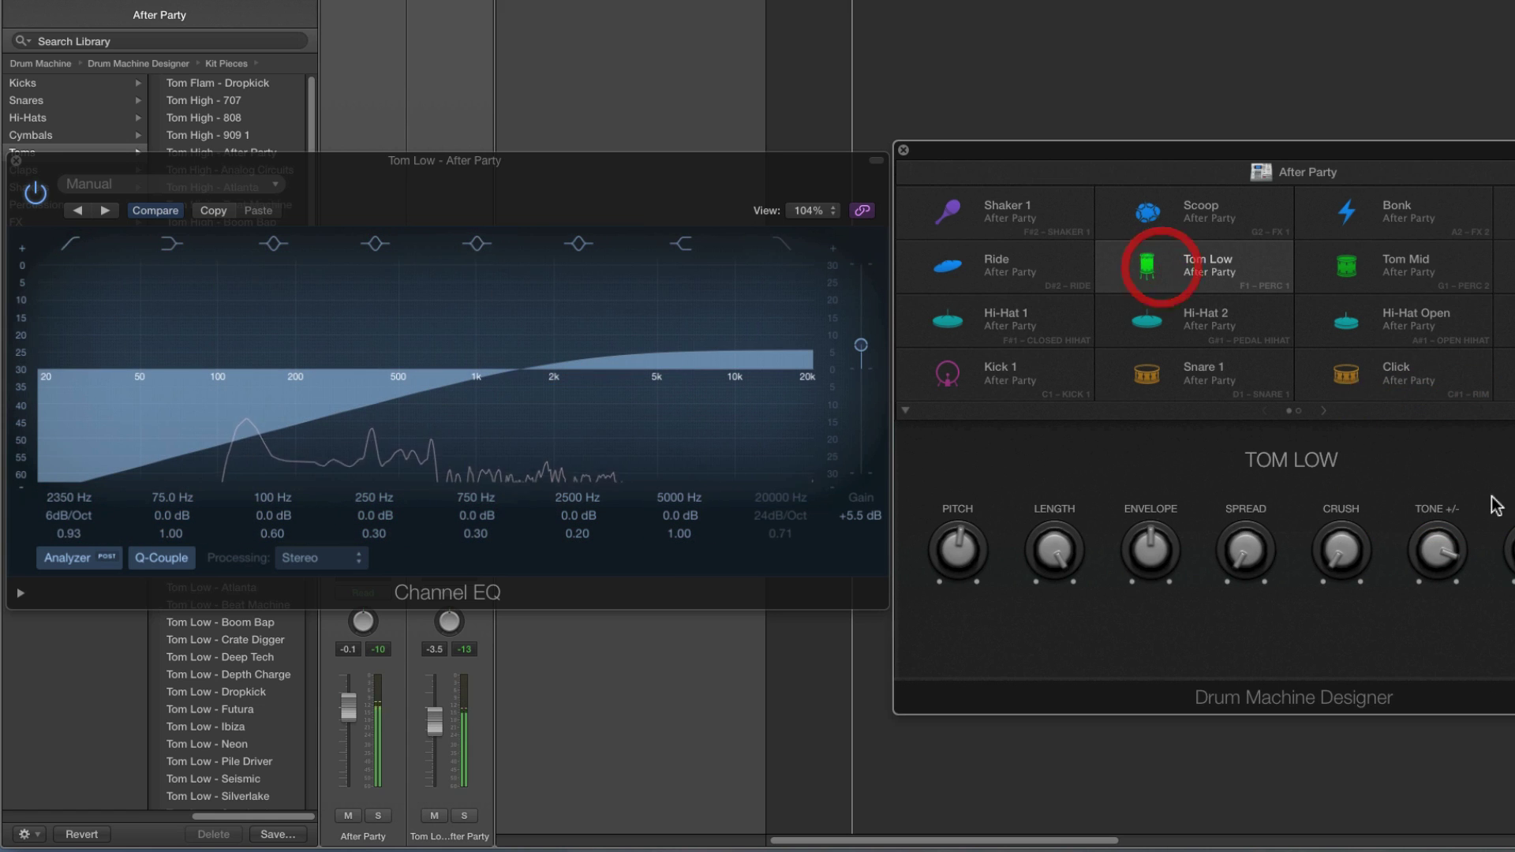
{"action": "left_click_drag", "start_coordinate": [1438, 551], "coordinate": [1449, 694]}
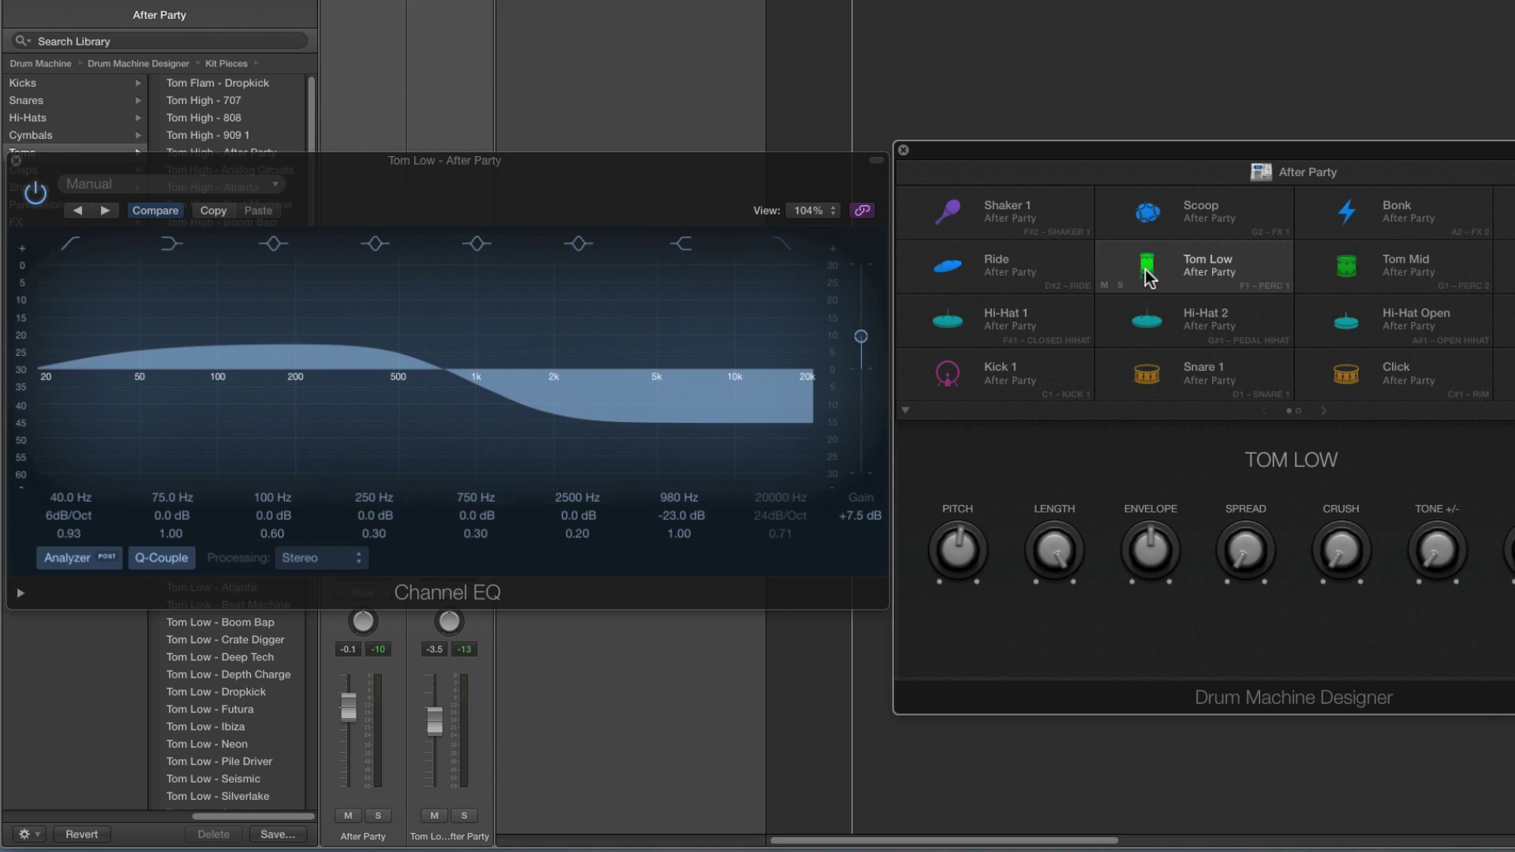
{"action": "left_click", "coordinate": [1149, 276]}
{"action": "left_click", "coordinate": [1149, 276]}
{"action": "left_click_drag", "start_coordinate": [1436, 547], "coordinate": [1361, 418]}
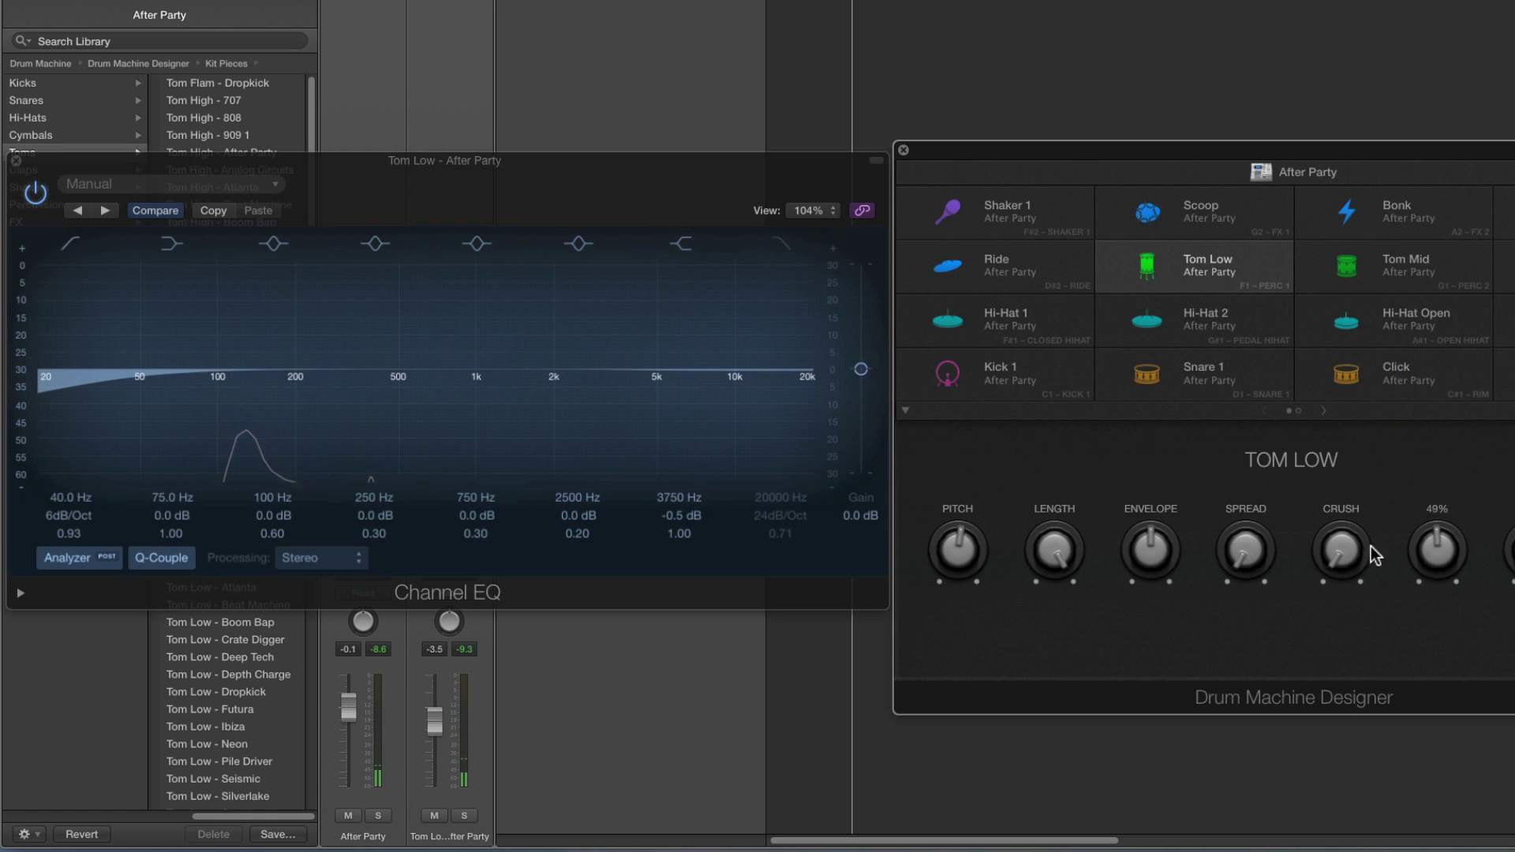
{"action": "left_click_drag", "start_coordinate": [1433, 518], "coordinate": [1437, 457]}
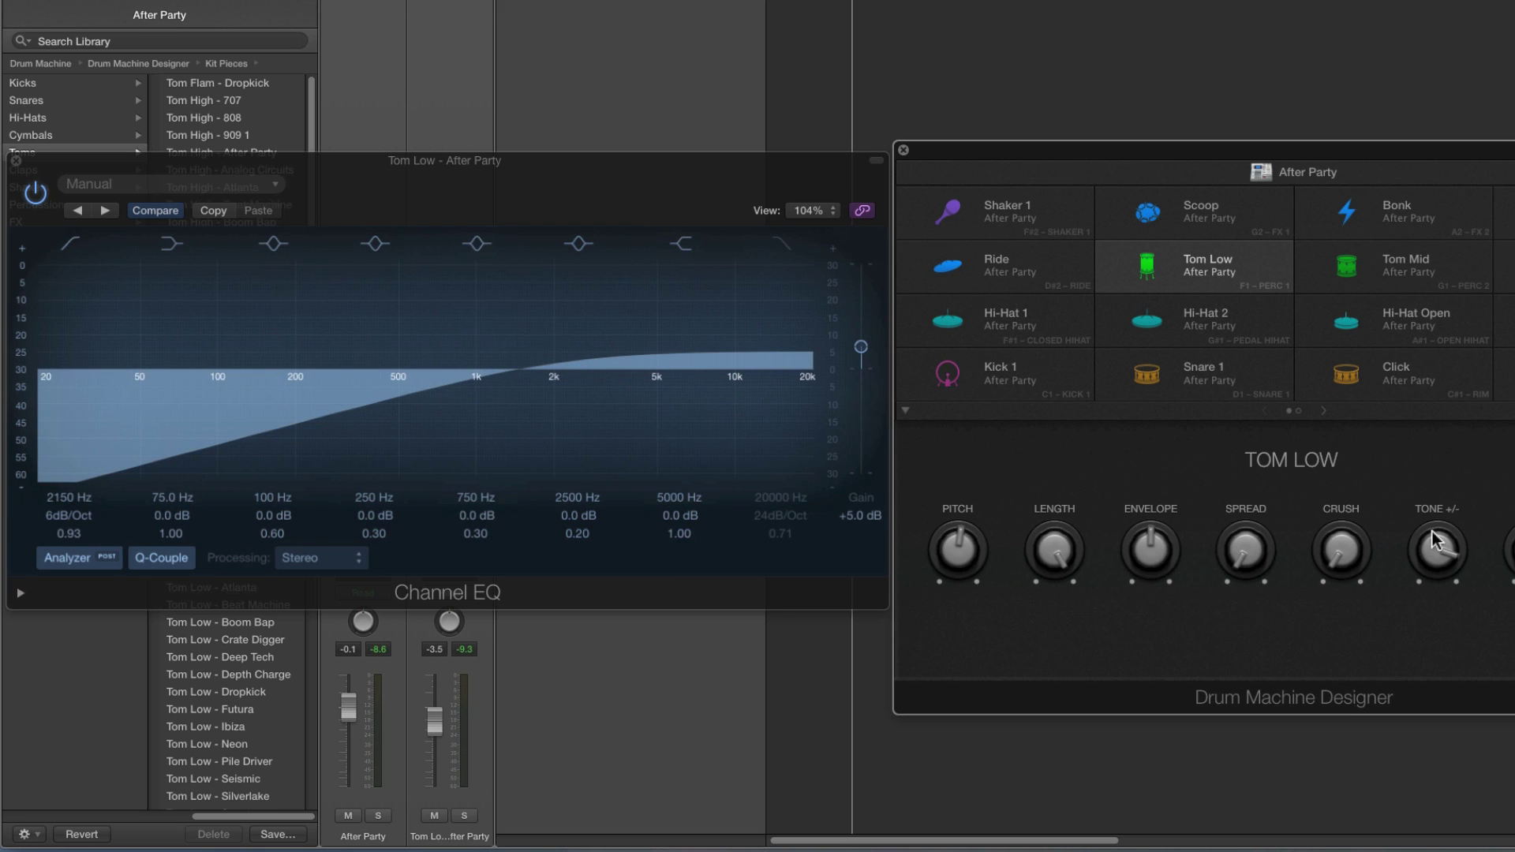
{"action": "left_click_drag", "start_coordinate": [1432, 540], "coordinate": [1442, 592]}
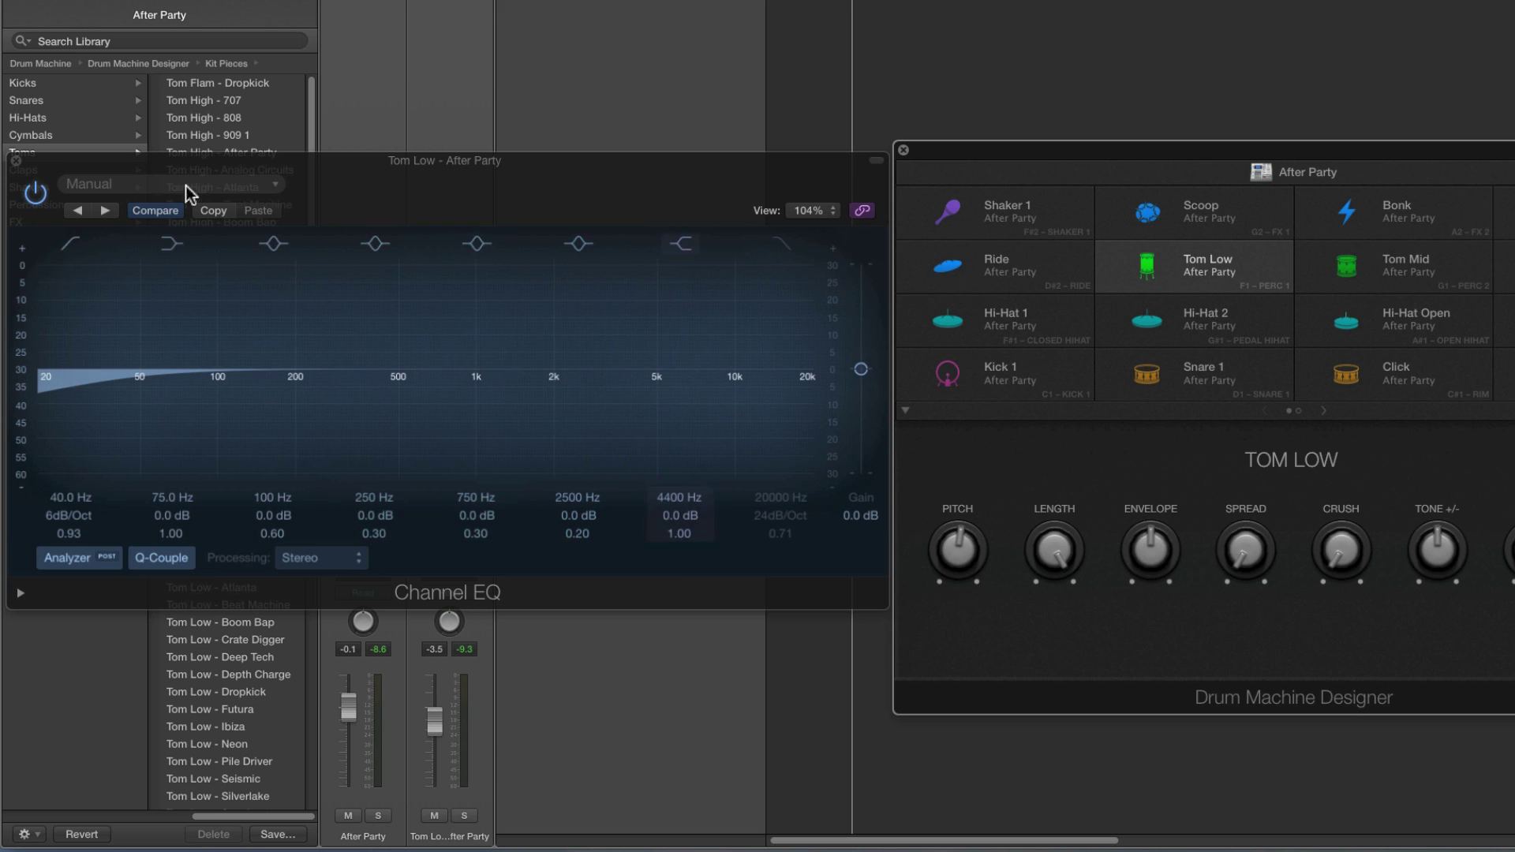
Close Tom Low's Channel EQ and compare the Envelope controls of the Snare 1, Hi-Hat 2, Tom Low and Clap 1 pads
{"action": "left_click", "coordinate": [15, 162]}
{"action": "left_click_drag", "start_coordinate": [1056, 169], "coordinate": [811, 167]}
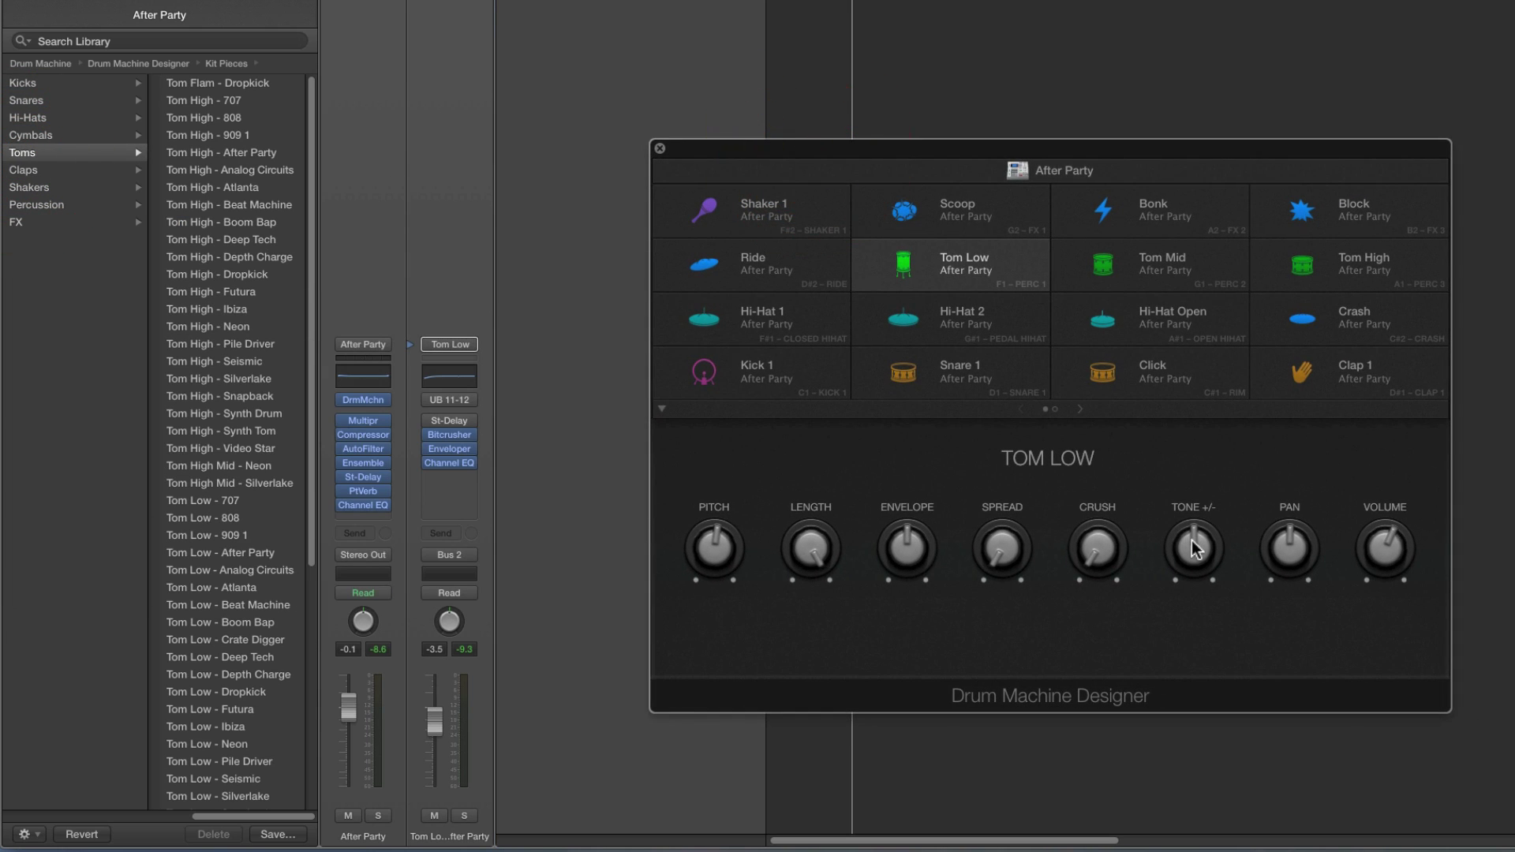
{"action": "left_click", "coordinate": [951, 380]}
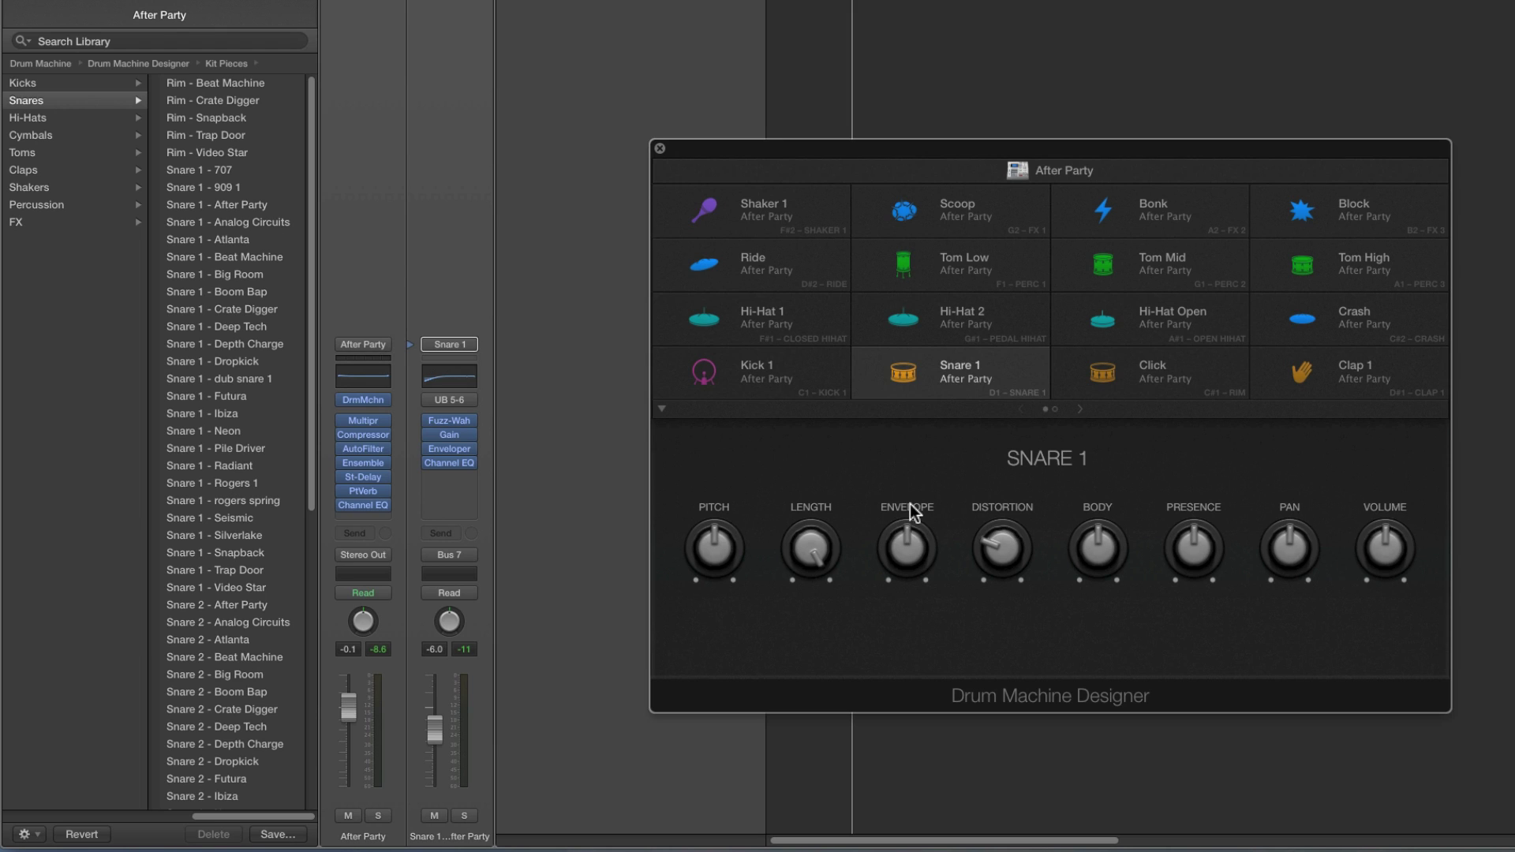
{"action": "left_click", "coordinate": [923, 320]}
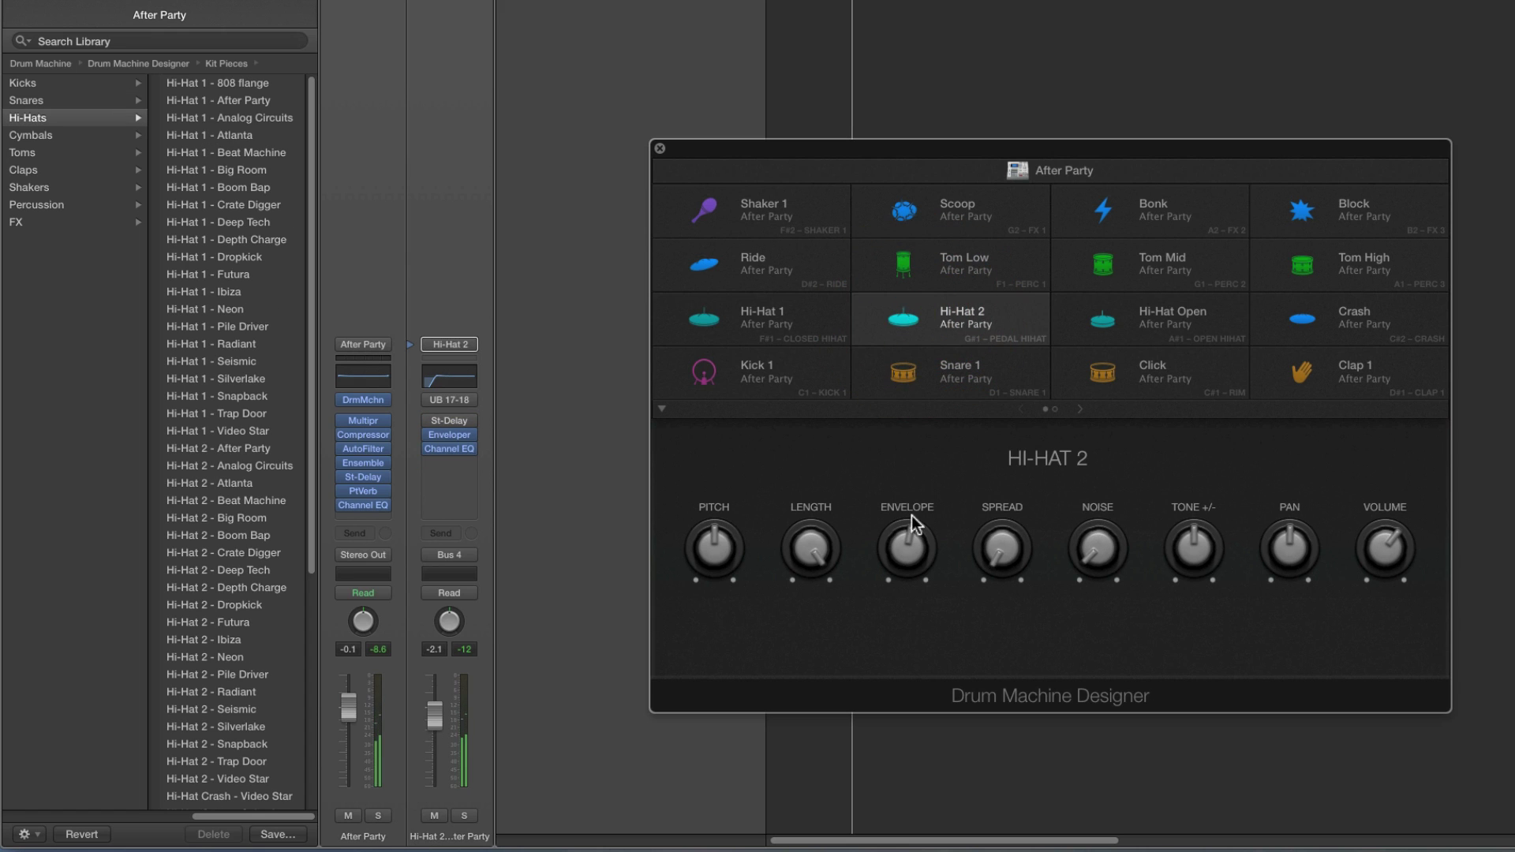
{"action": "left_click", "coordinate": [909, 276]}
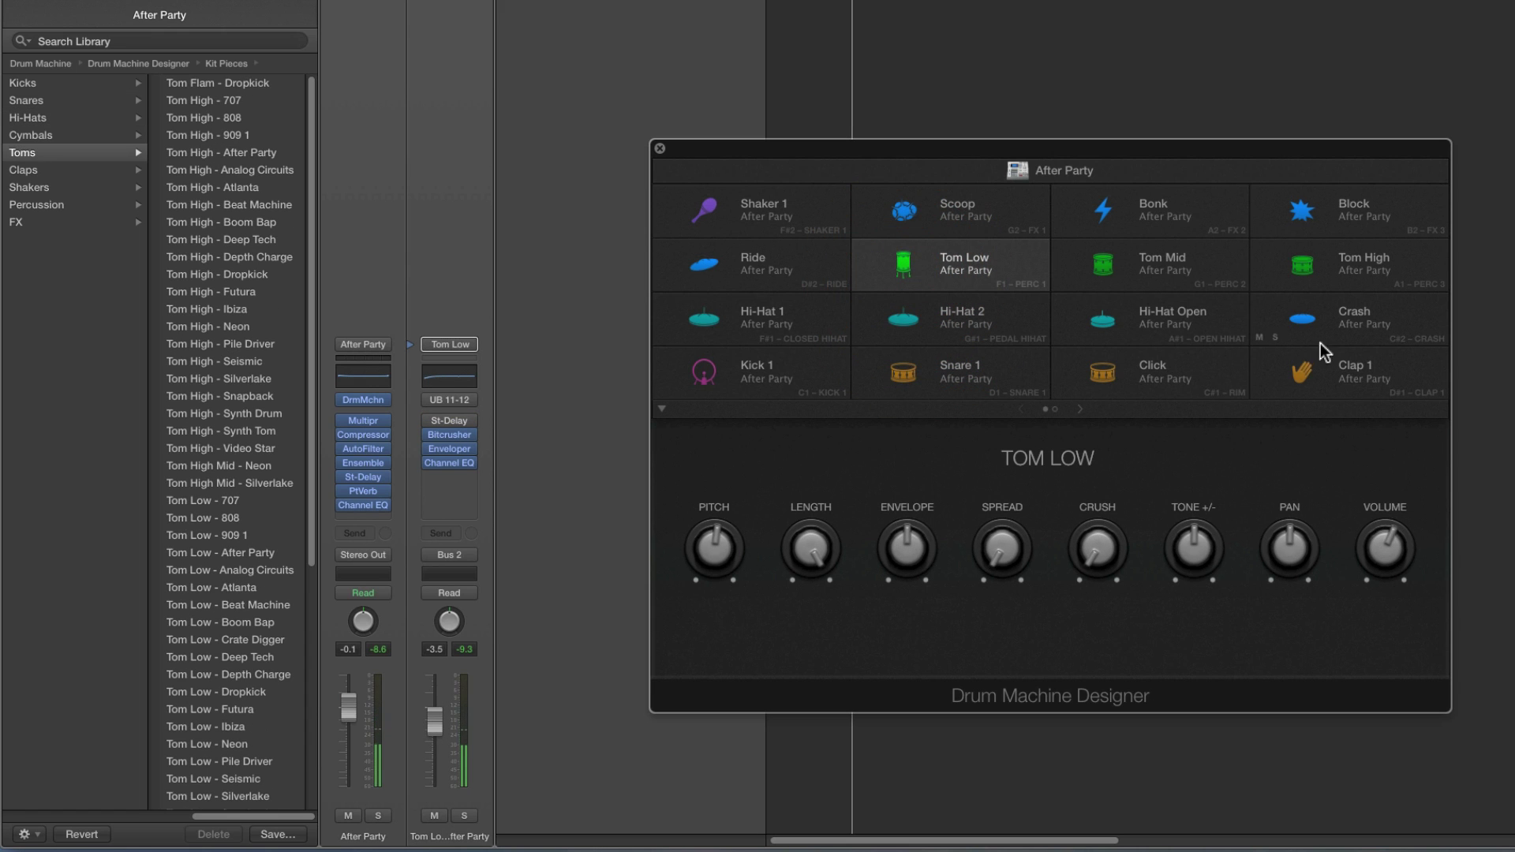
{"action": "left_click", "coordinate": [1312, 367]}
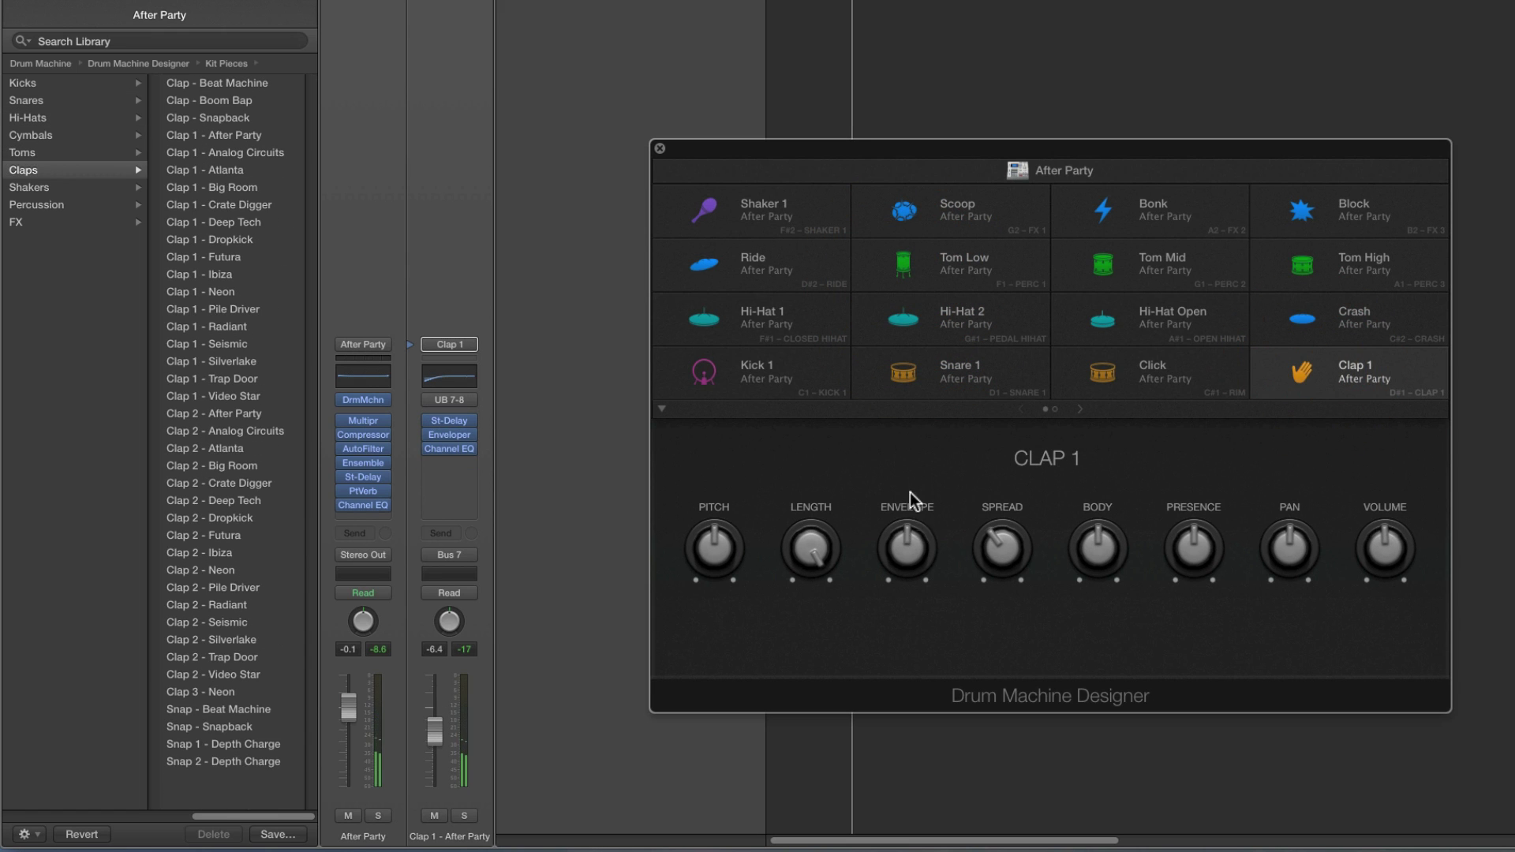
Solo the Snare 1 pad and check the input source assigned to its channel strip
{"action": "left_click", "coordinate": [904, 382]}
{"action": "left_click", "coordinate": [876, 393]}
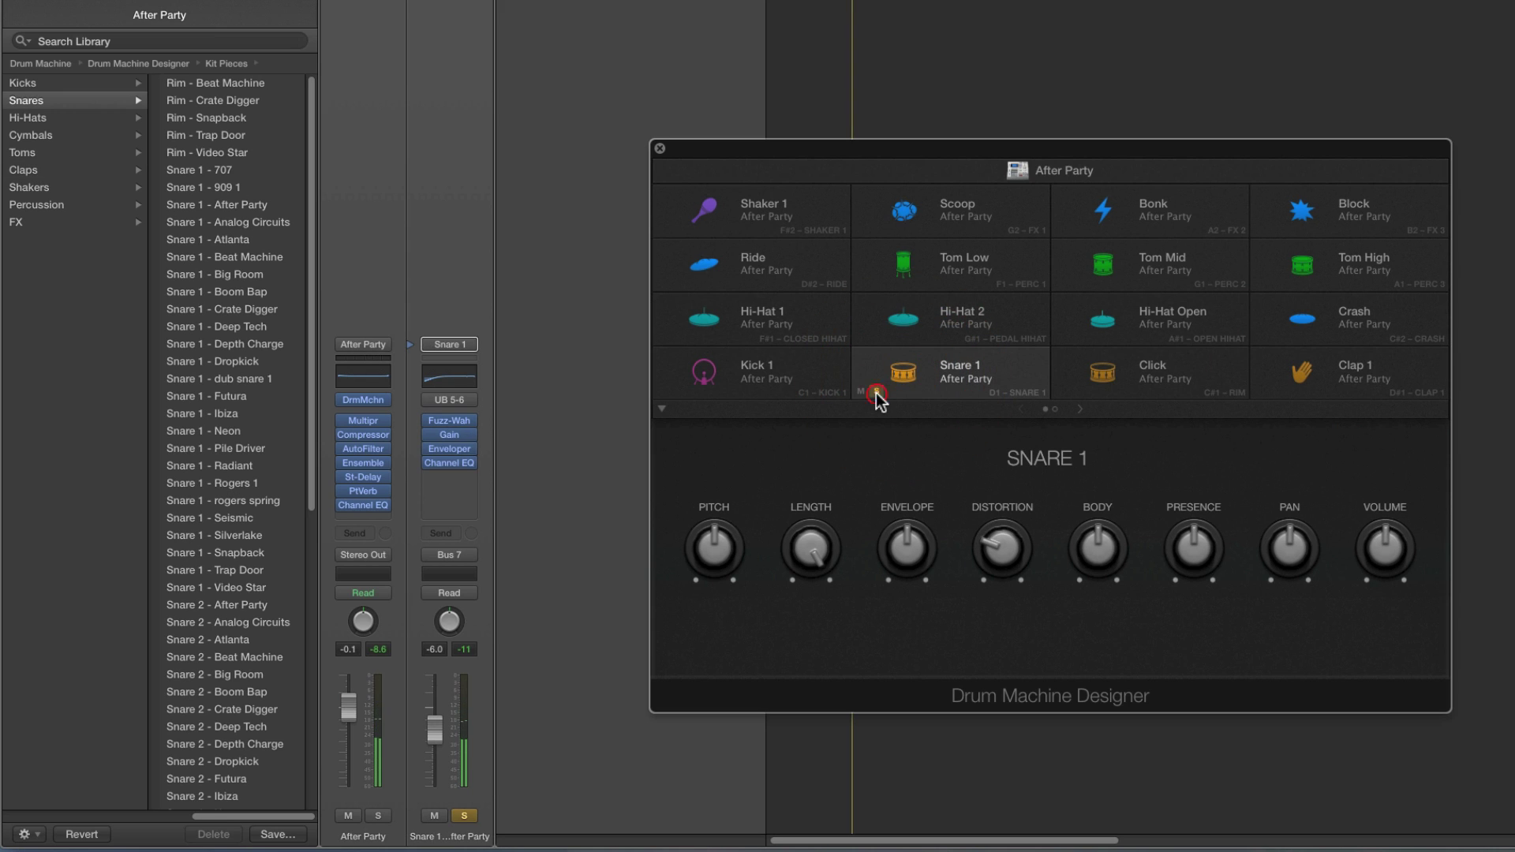
{"action": "left_click", "coordinate": [464, 403]}
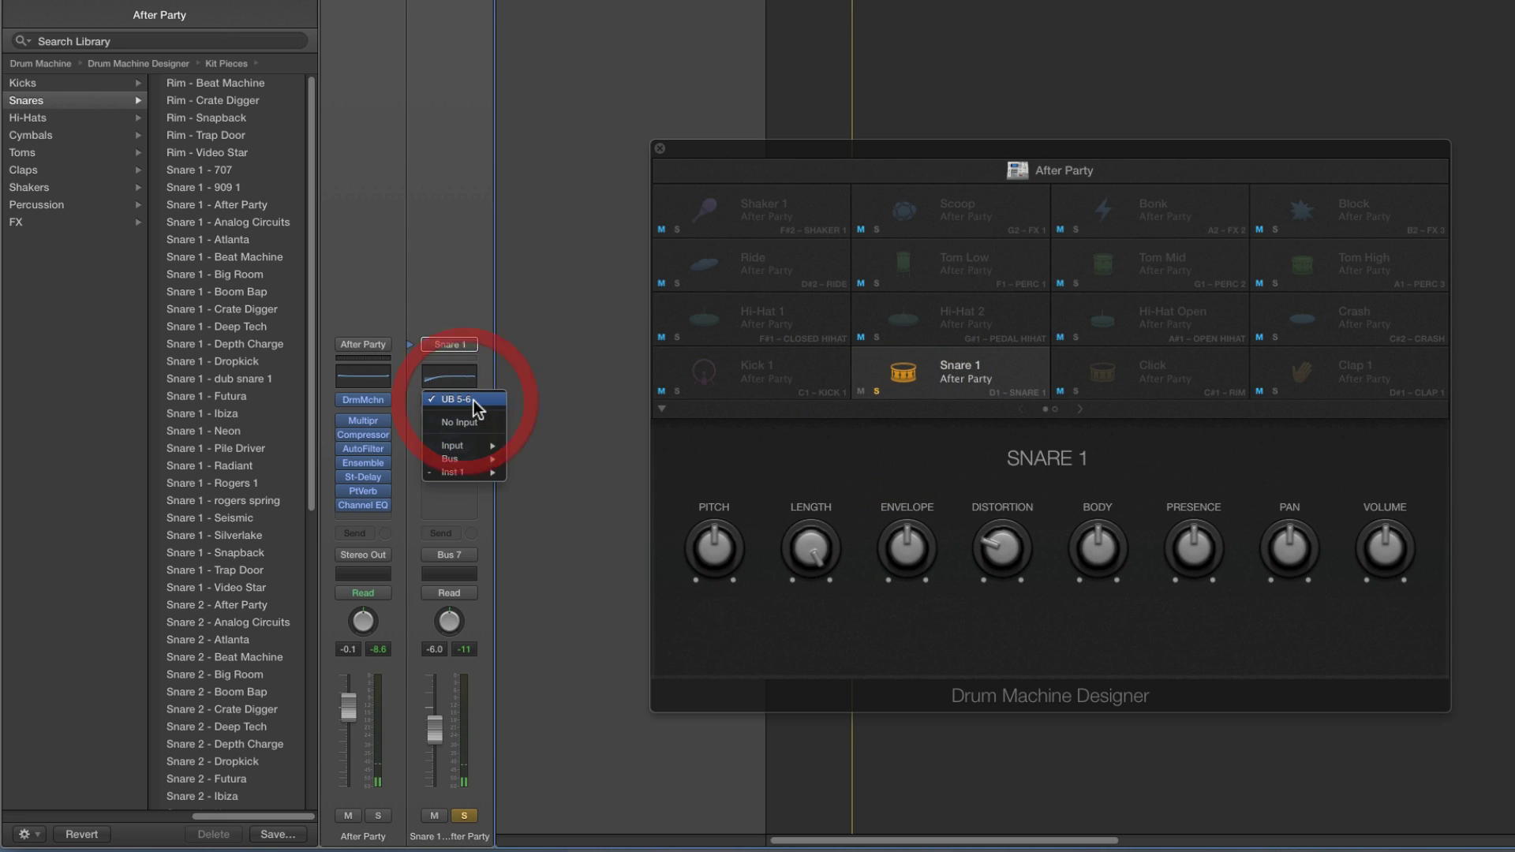
{"action": "left_click", "coordinate": [442, 296]}
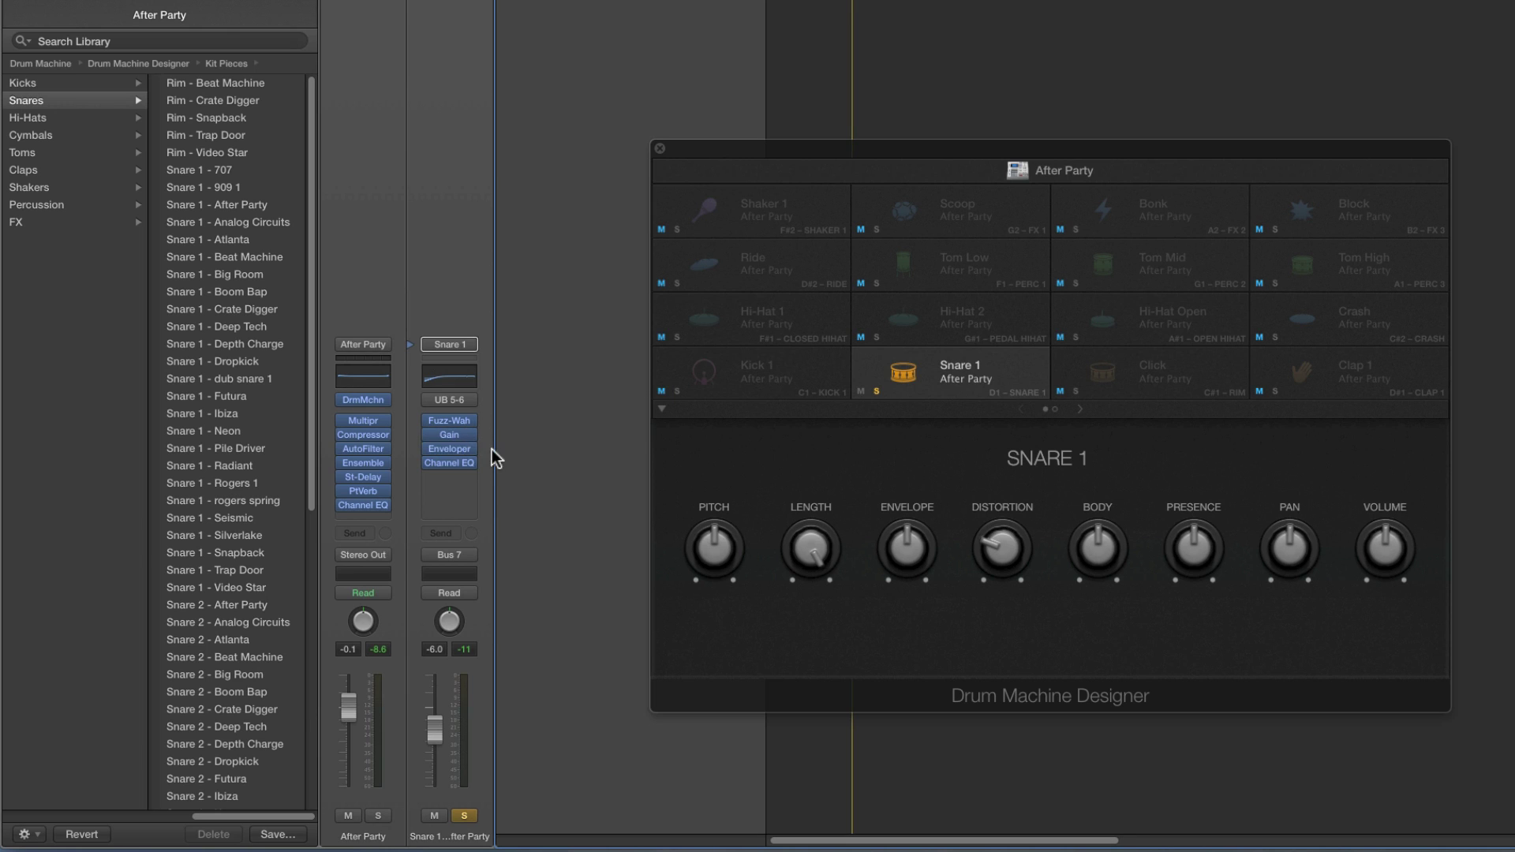
Try raising Snare 1's Envelope control to 88% with its Enveloper open, then reset it to 0% and close the plug-in
{"action": "left_click", "coordinate": [453, 456]}
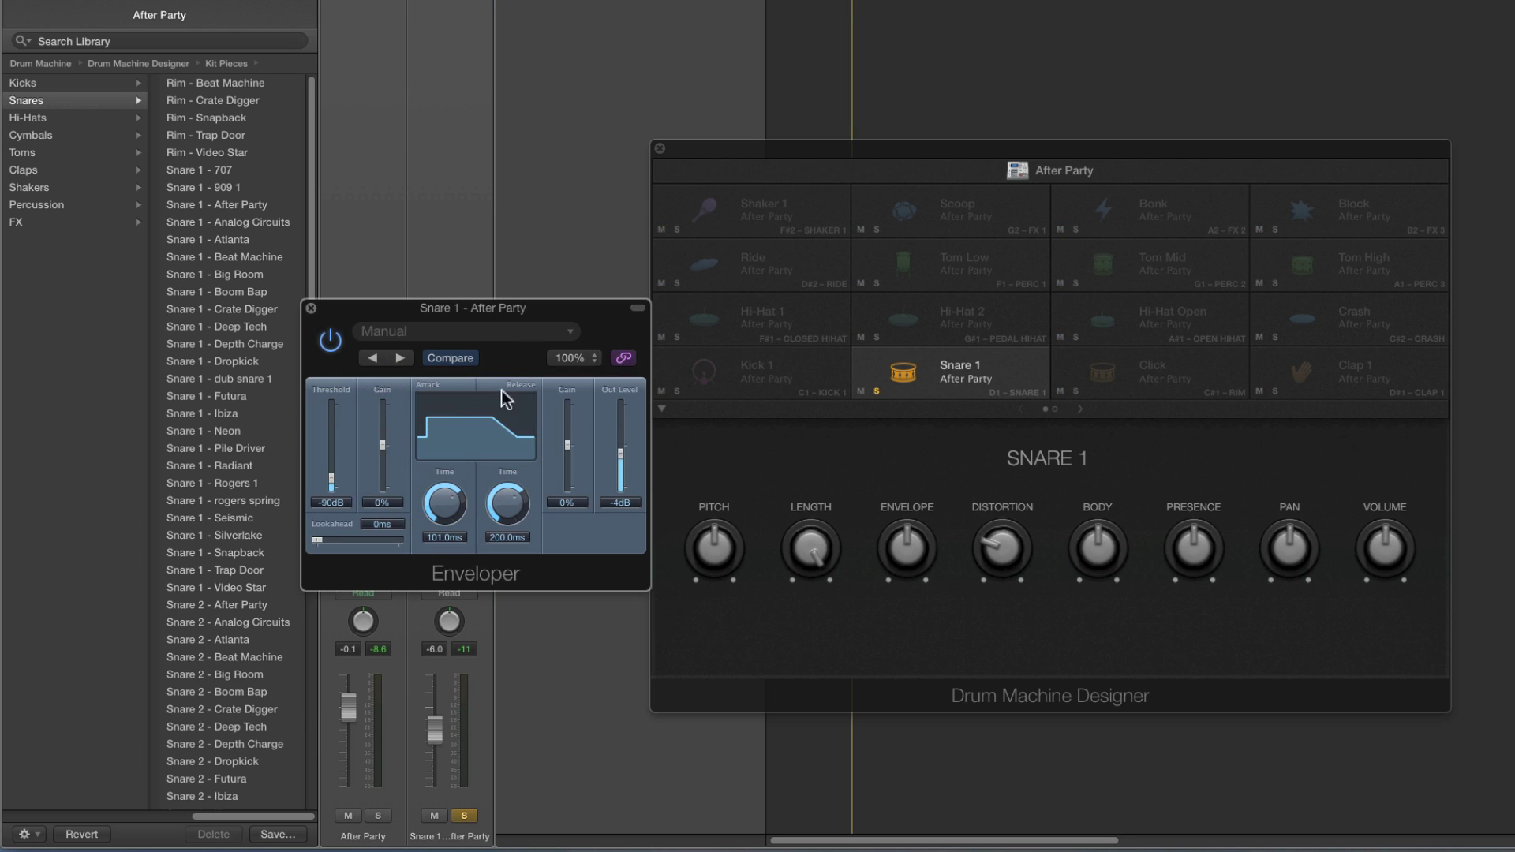
{"action": "left_click_drag", "start_coordinate": [541, 317], "coordinate": [506, 339]}
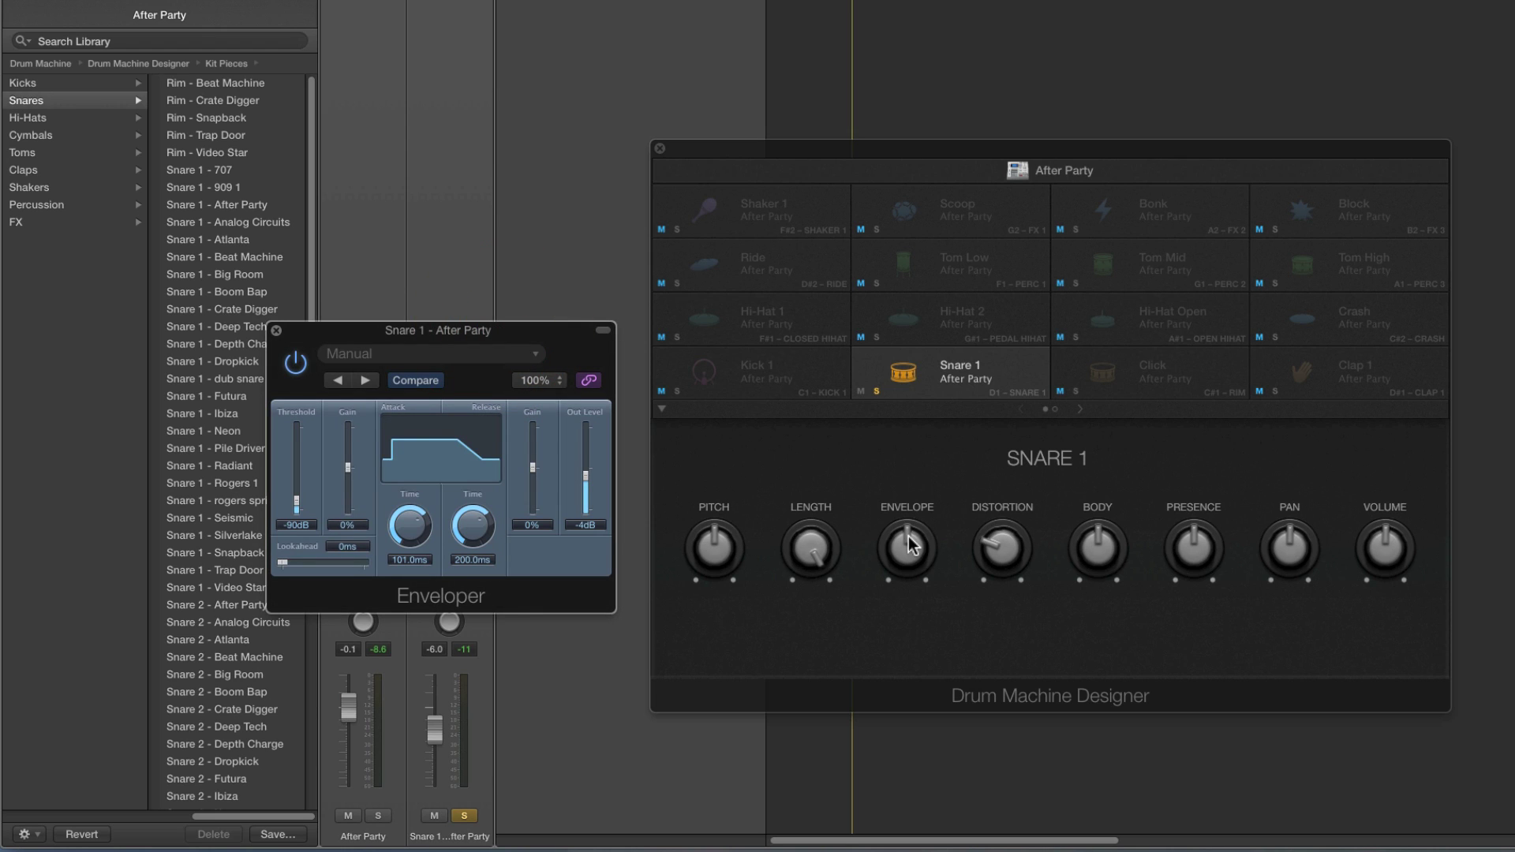
{"action": "left_click_drag", "start_coordinate": [907, 546], "coordinate": [905, 413]}
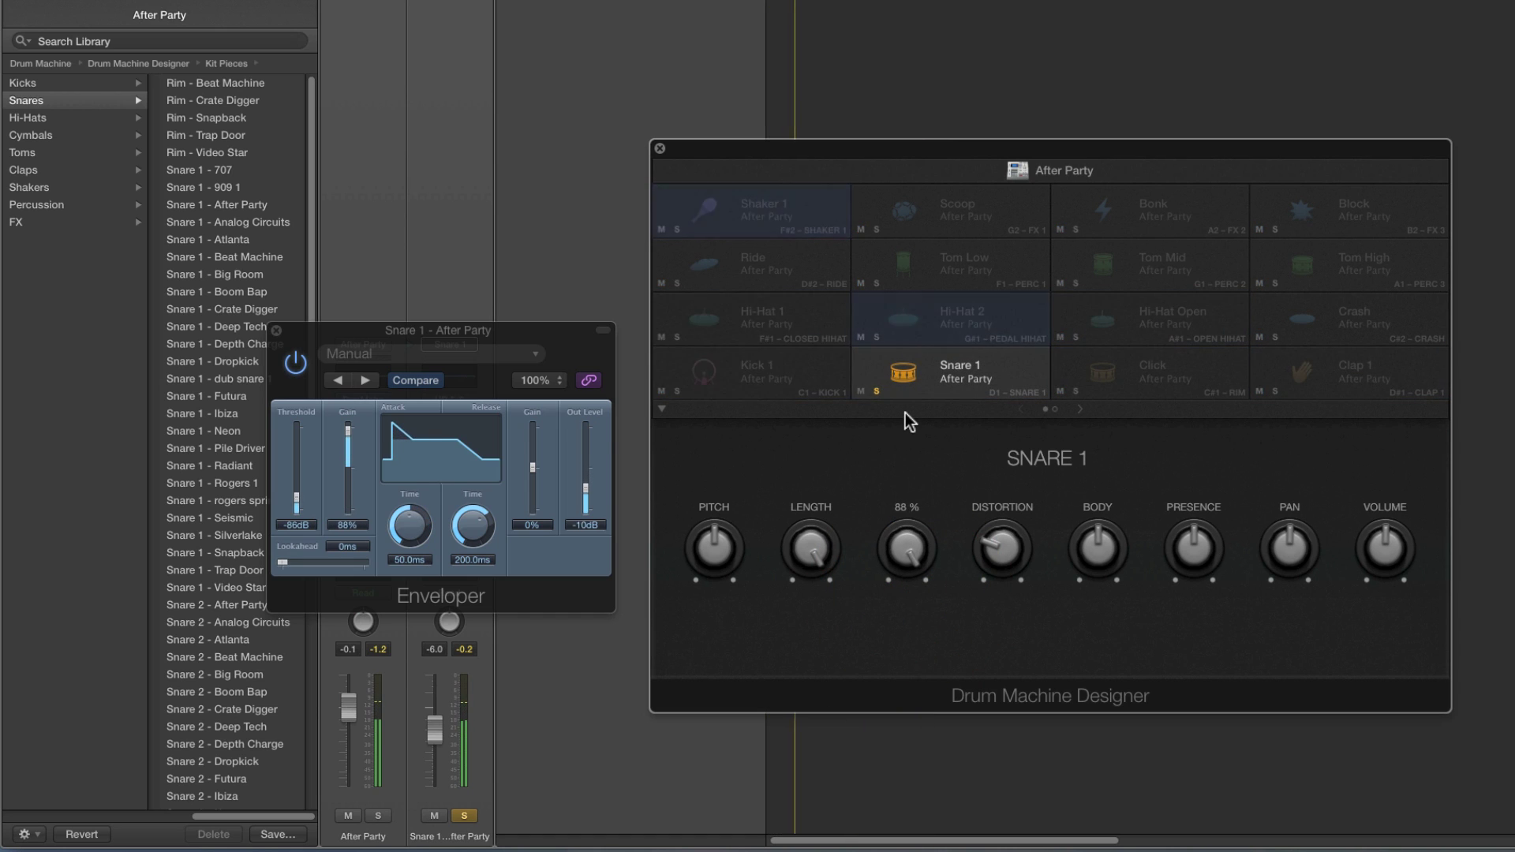
{"action": "left_click", "coordinate": [907, 542], "text": "alt"}
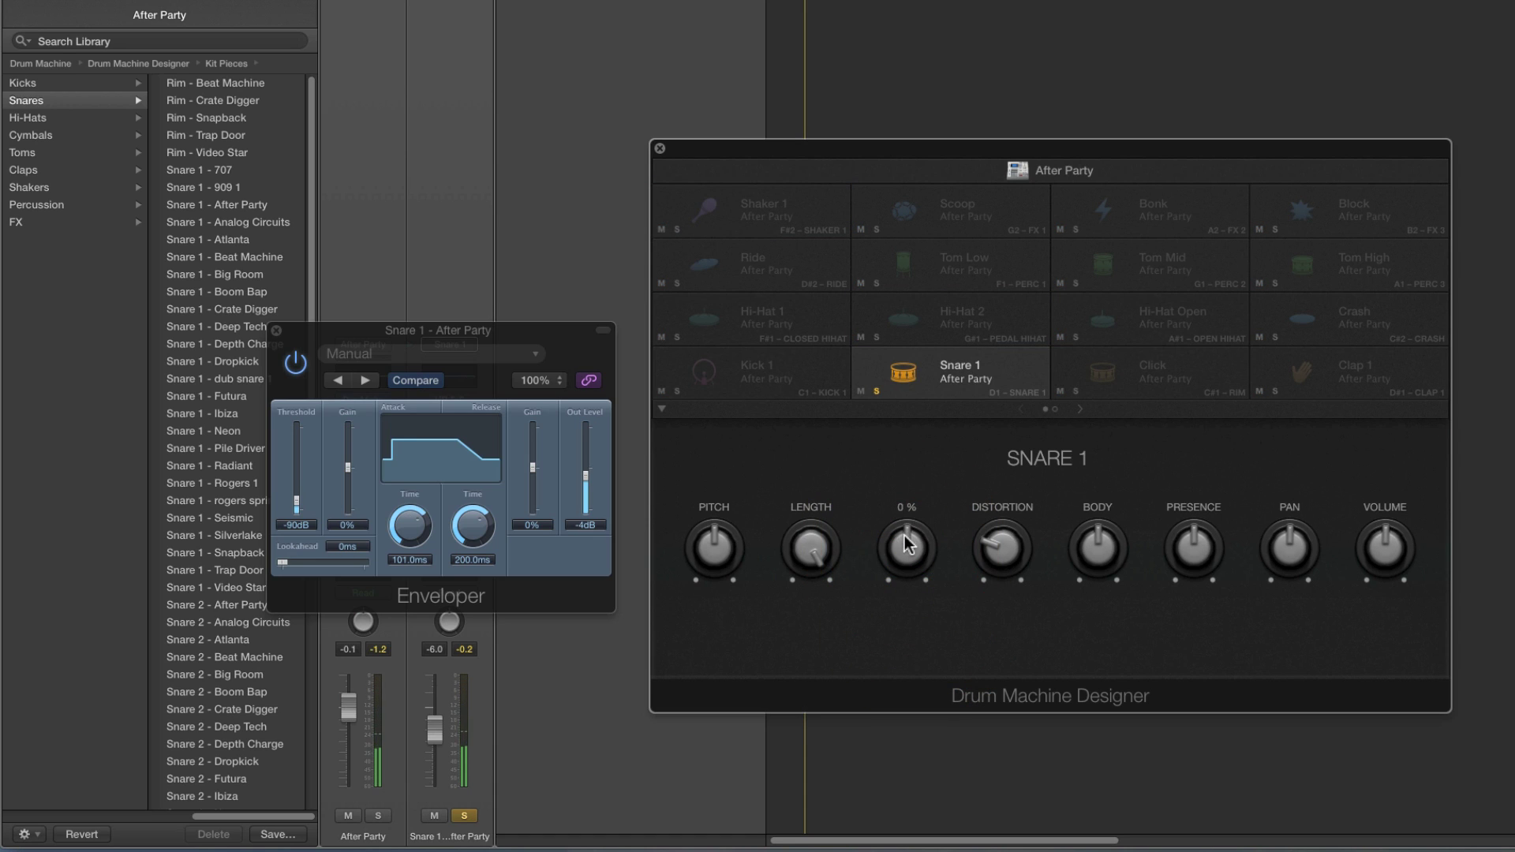
{"action": "left_click", "coordinate": [278, 332]}
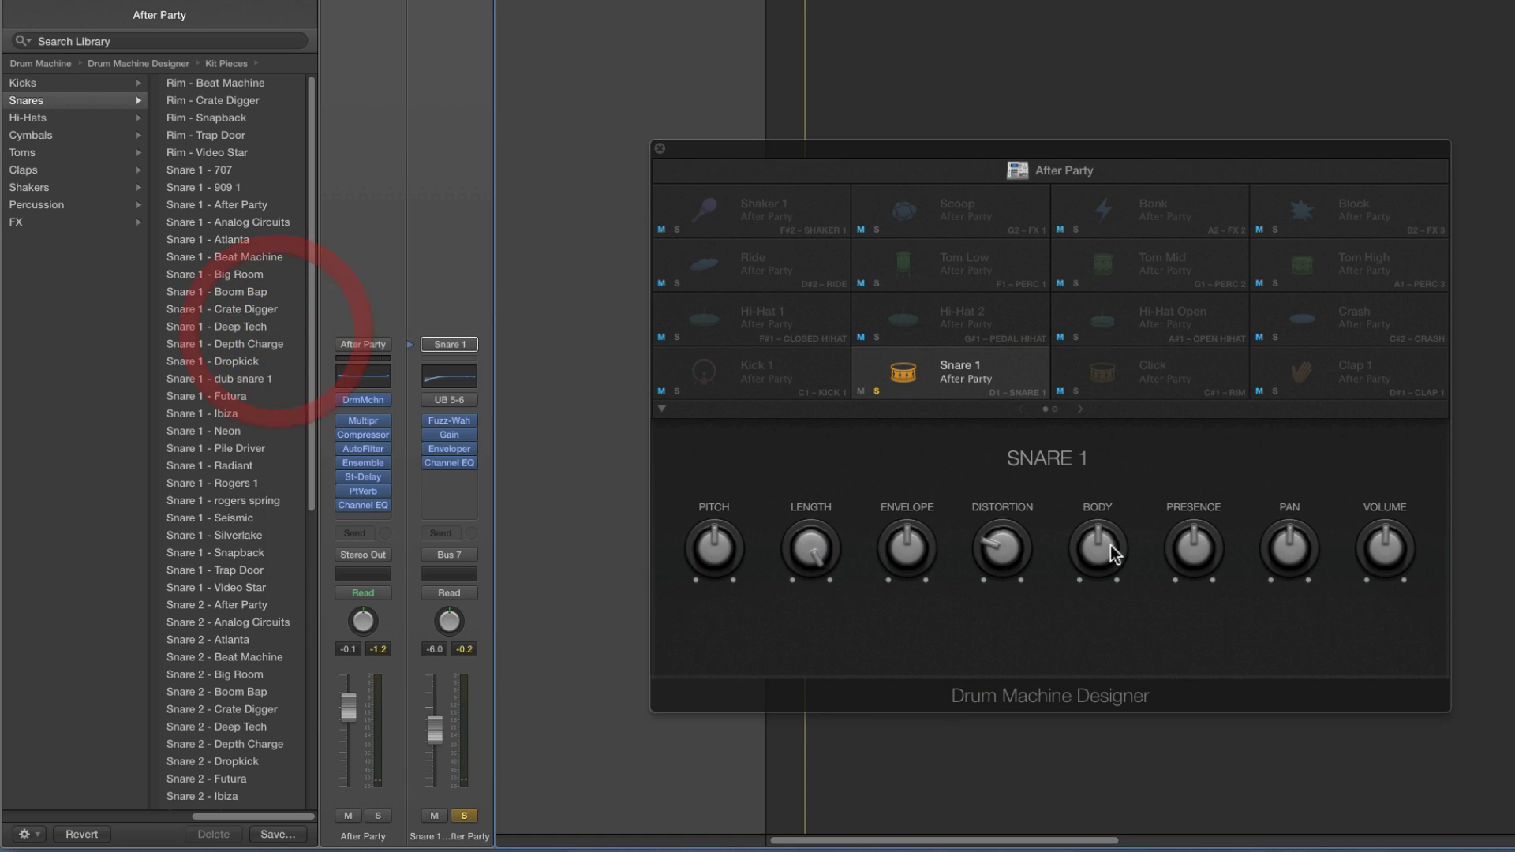
Unsolo Snare 1 and compare the Spread controls of the Hi-Hat 2, Tom Low and Clap 1 pads
{"action": "left_click", "coordinate": [877, 392]}
{"action": "left_click", "coordinate": [915, 326]}
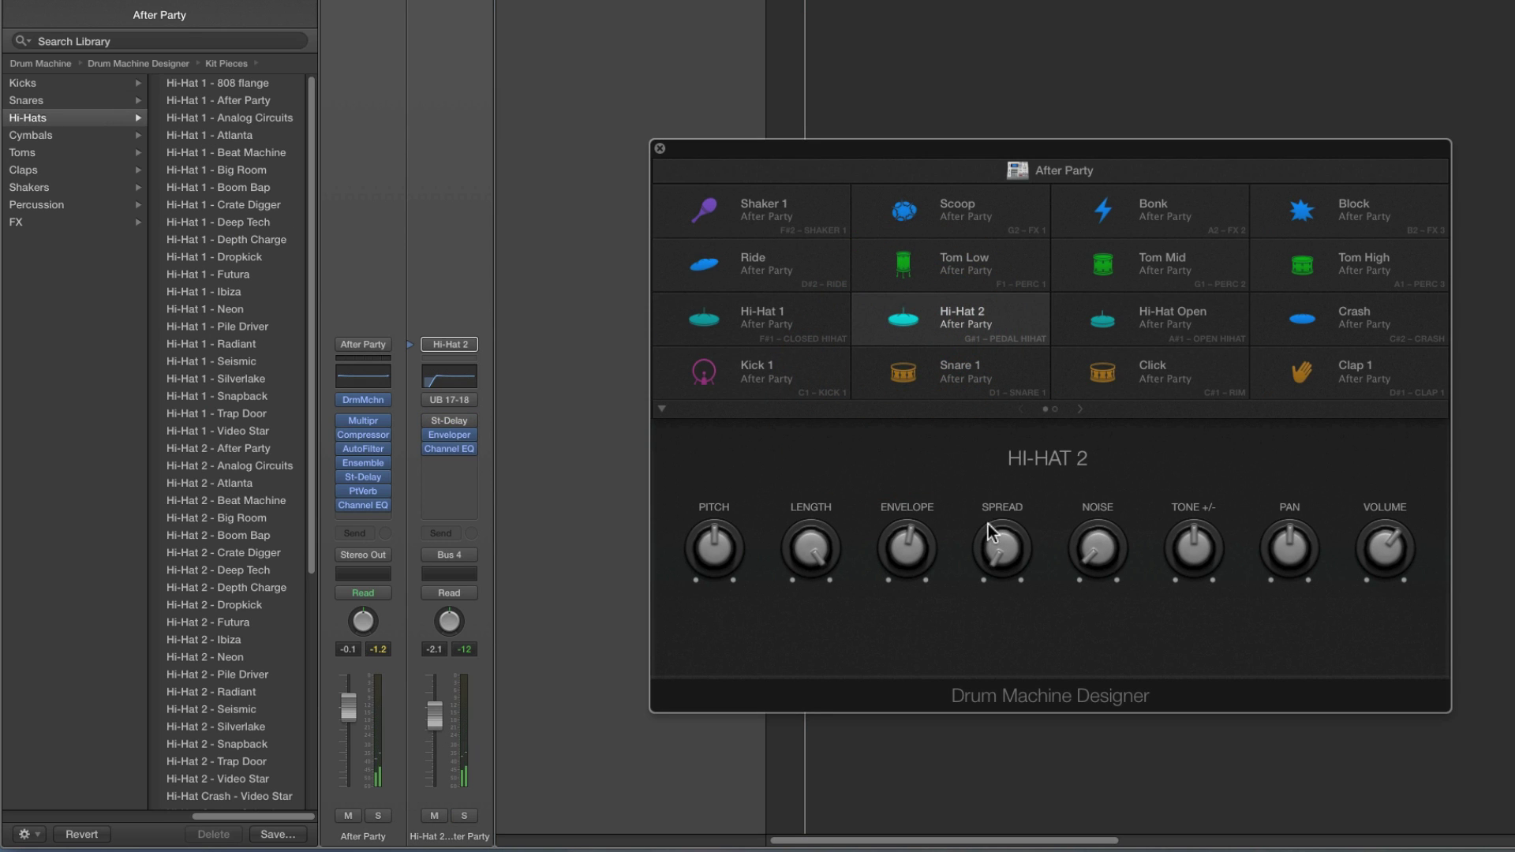
{"action": "left_click", "coordinate": [937, 278]}
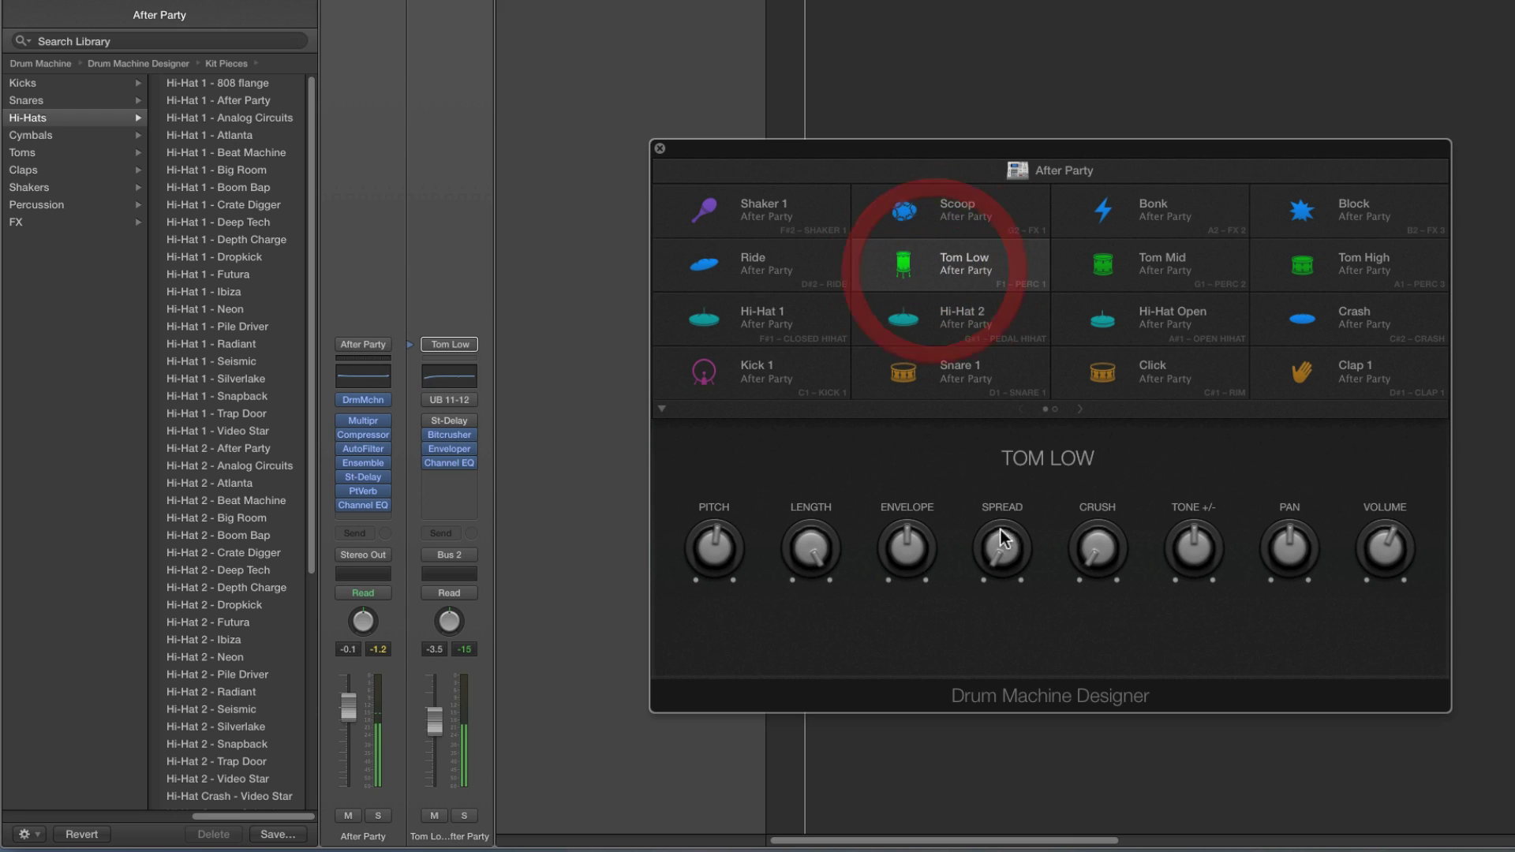
{"action": "left_click", "coordinate": [1306, 380]}
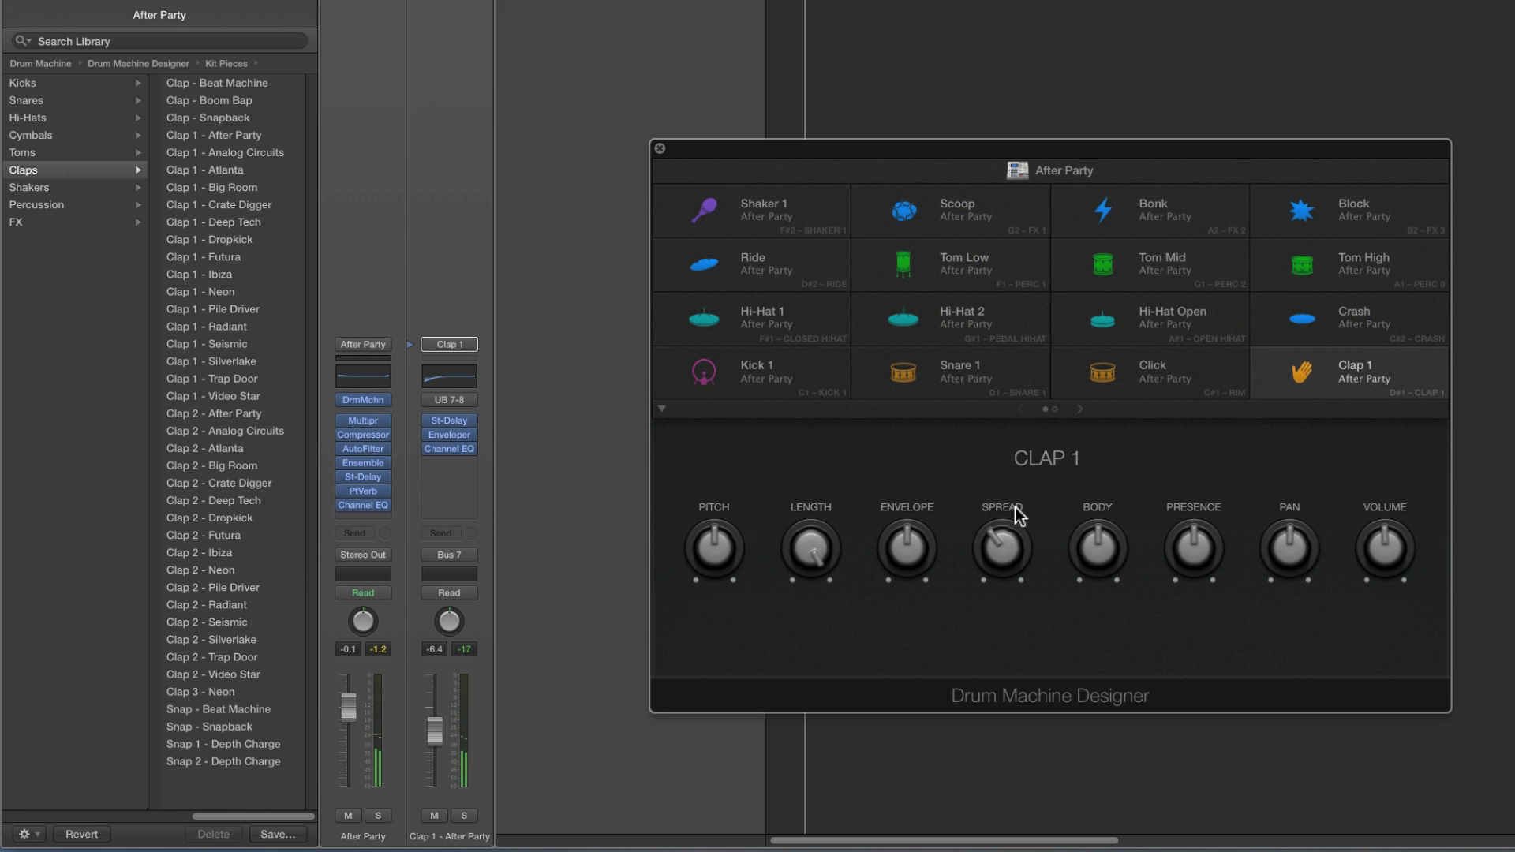
Solo the Clap 1 pad and check the input source assigned to its channel strip
{"action": "left_click_drag", "start_coordinate": [1063, 172], "coordinate": [1017, 177]}
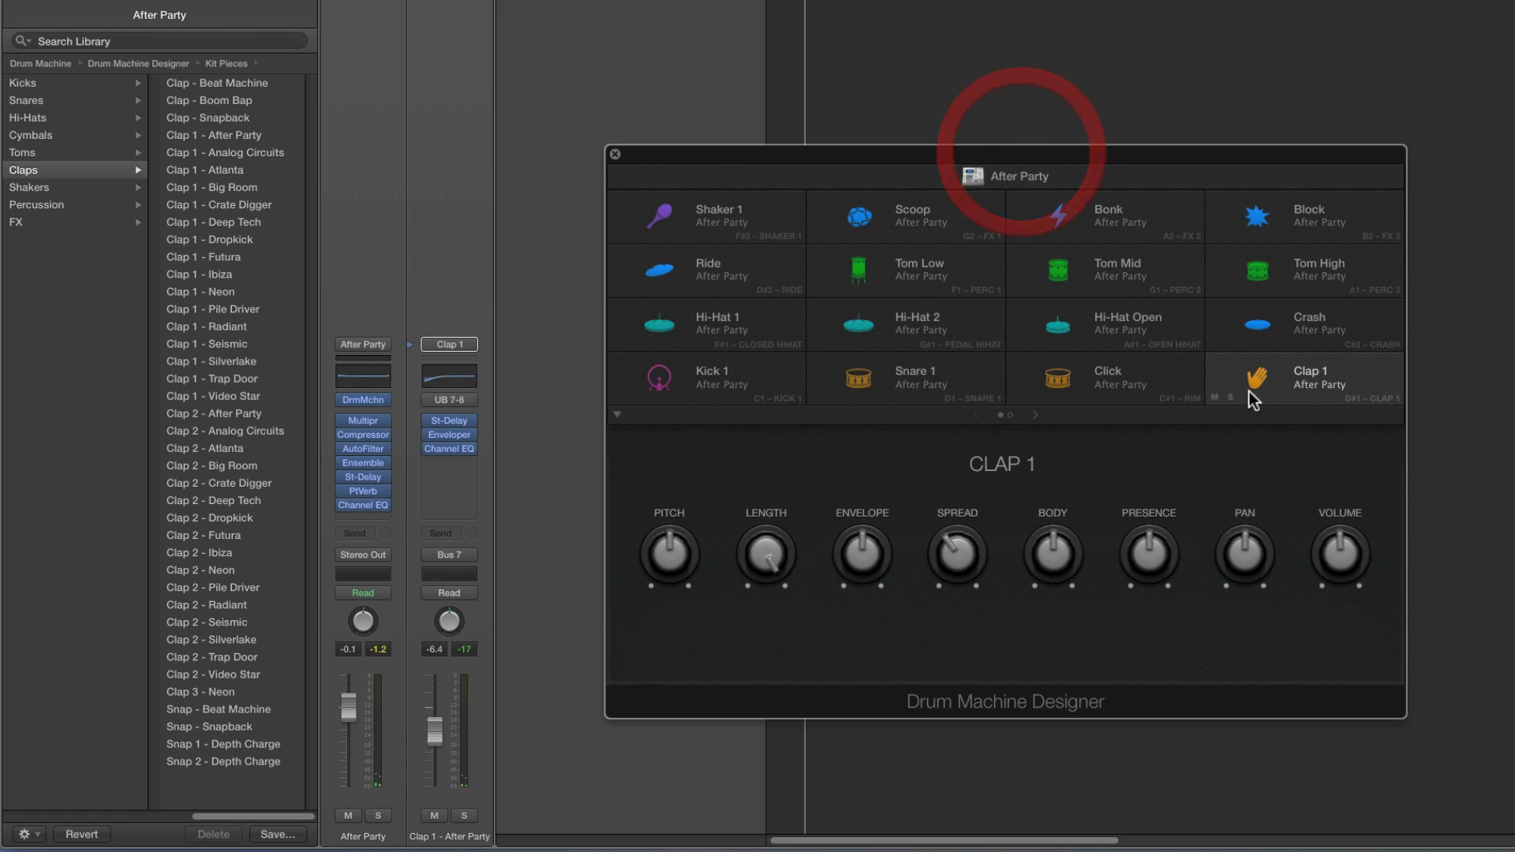
{"action": "left_click", "coordinate": [1229, 397]}
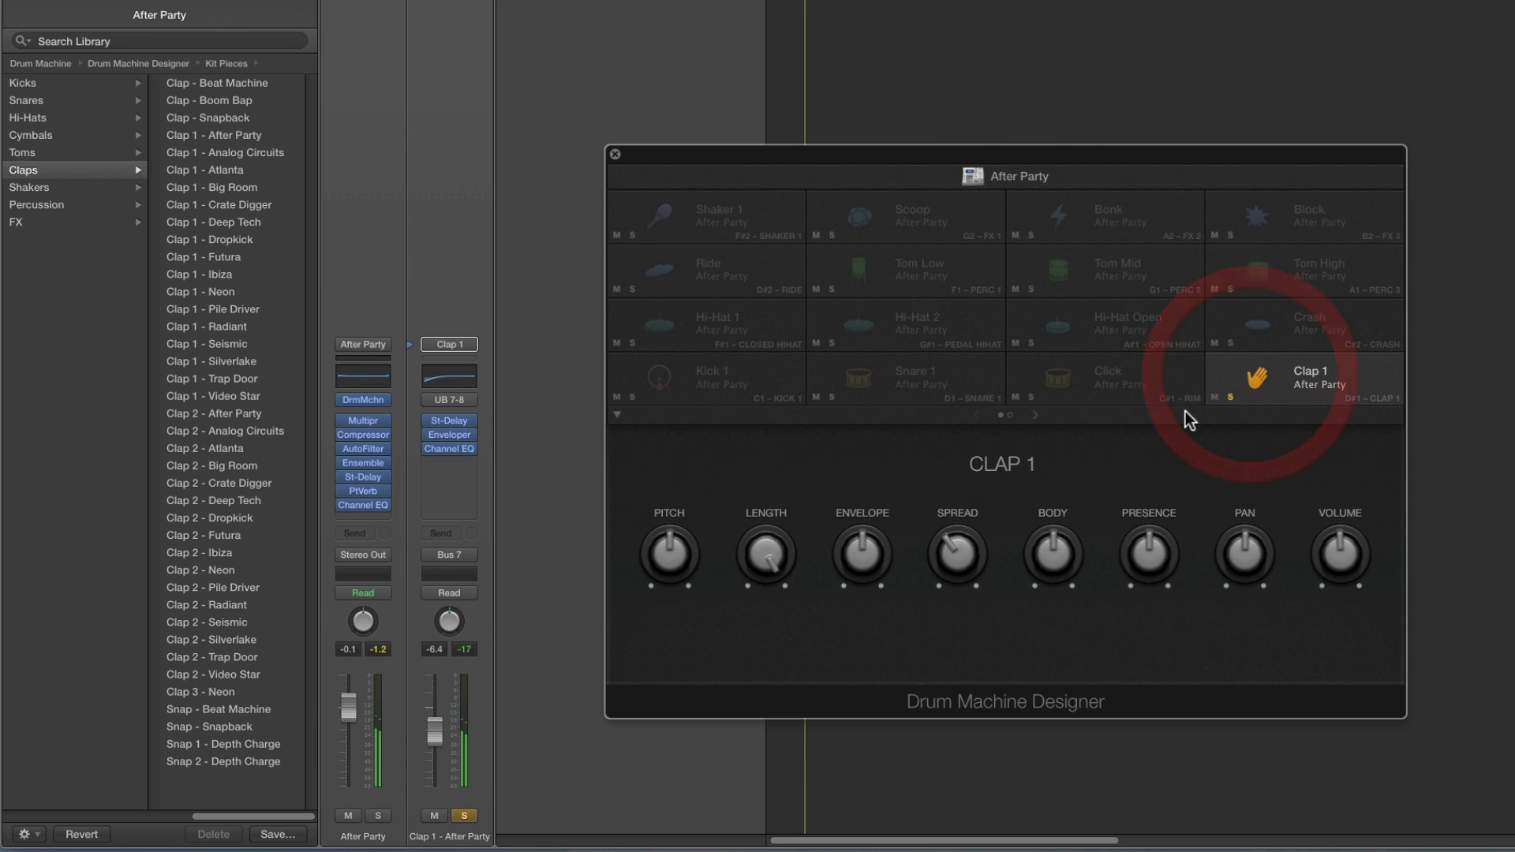
{"action": "left_click", "coordinate": [478, 401]}
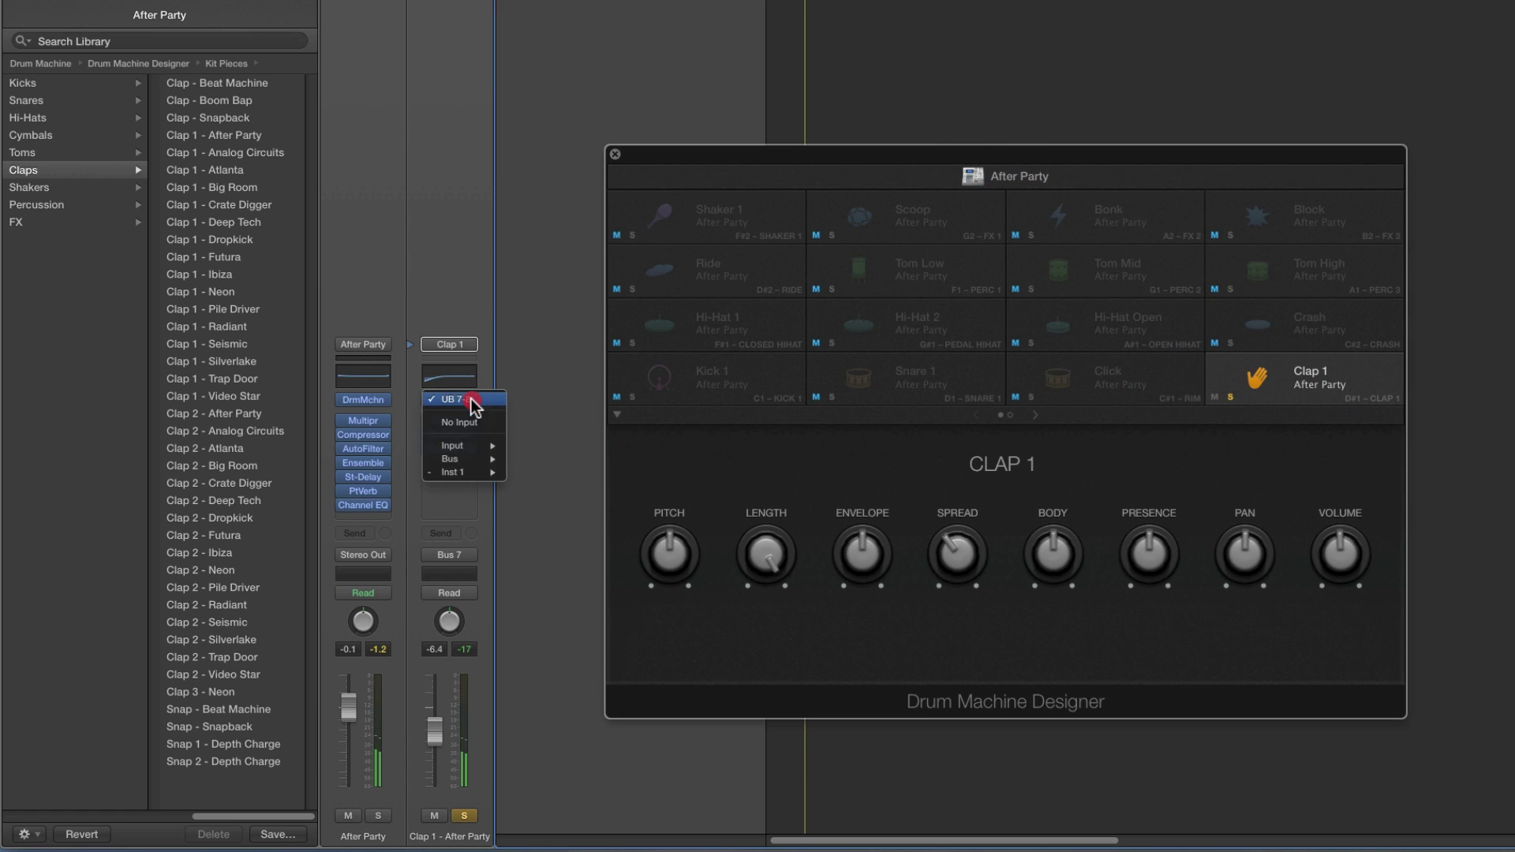
{"action": "left_click", "coordinate": [460, 311]}
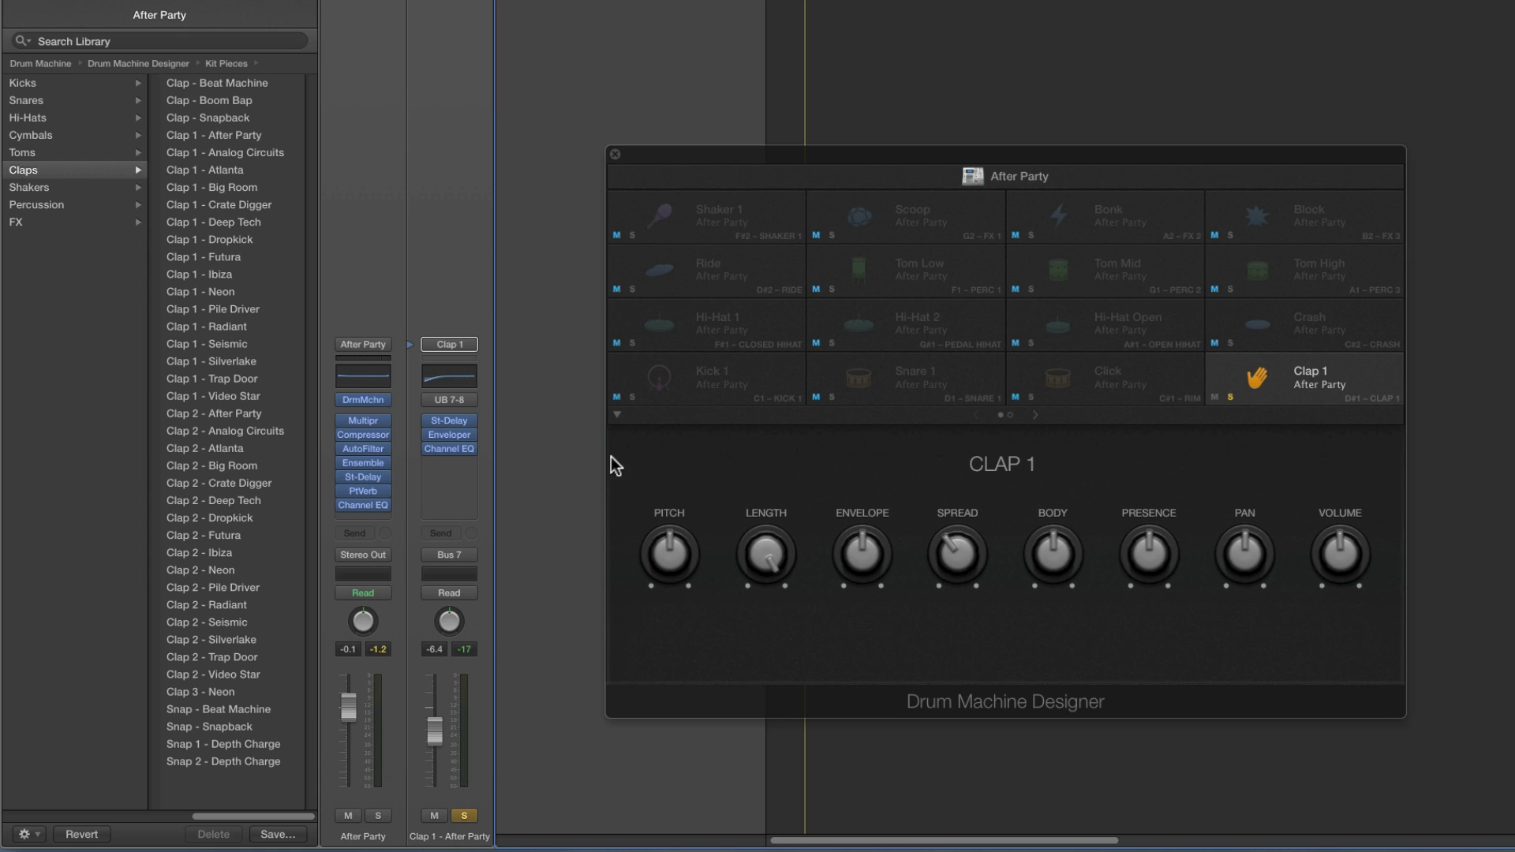
Lower Clap 1's Spread control to 4% with its Stereo Delay open, then close the plug-in and unsolo the pad
{"action": "mouse_move", "coordinate": [464, 429]}
{"action": "left_click", "coordinate": [453, 426]}
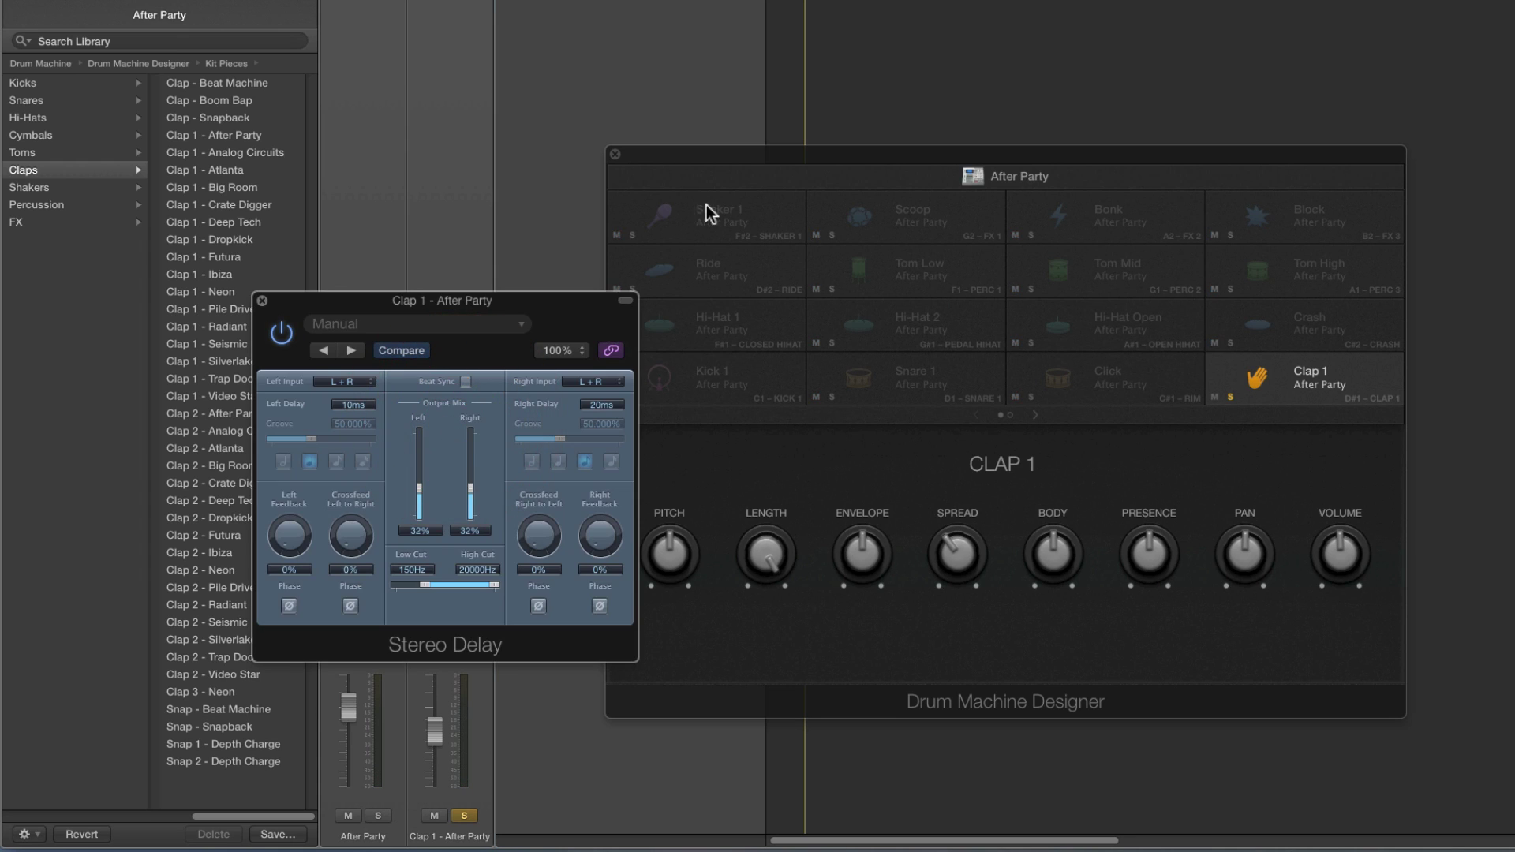
{"action": "left_click_drag", "start_coordinate": [697, 164], "coordinate": [746, 171]}
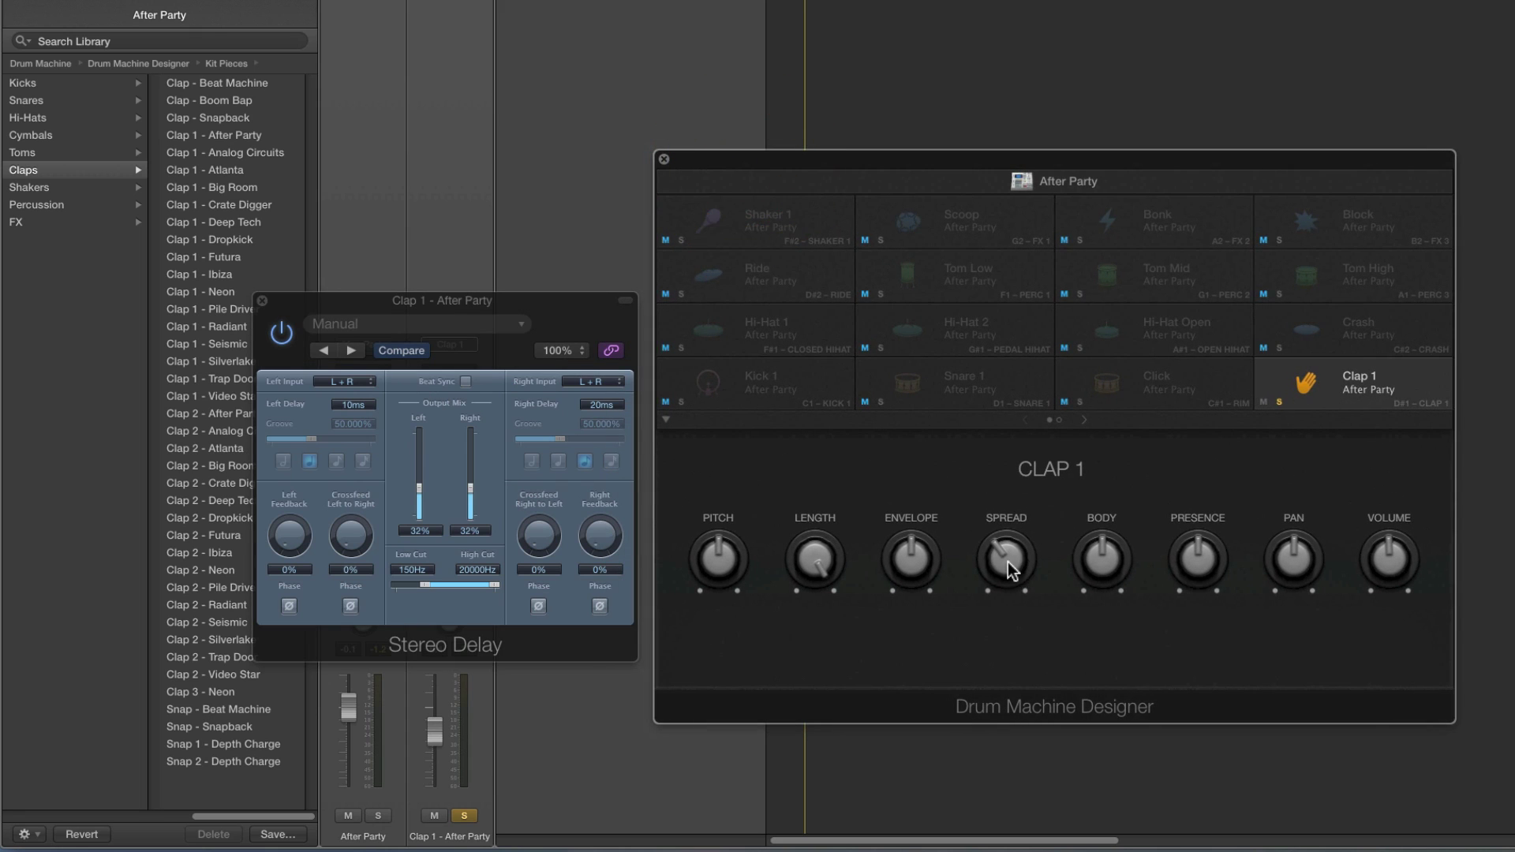
{"action": "left_click_drag", "start_coordinate": [1006, 561], "coordinate": [1002, 614]}
{"action": "mouse_move", "coordinate": [1000, 548]}
{"action": "left_mouse_down"}
{"action": "mouse_move", "coordinate": [1017, 423]}
{"action": "mouse_move", "coordinate": [1002, 545]}
{"action": "left_mouse_up"}
{"action": "mouse_move", "coordinate": [1004, 562]}
{"action": "left_mouse_down"}
{"action": "mouse_move", "coordinate": [992, 352]}
{"action": "mouse_move", "coordinate": [1016, 595]}
{"action": "mouse_move", "coordinate": [1006, 558]}
{"action": "left_mouse_up"}
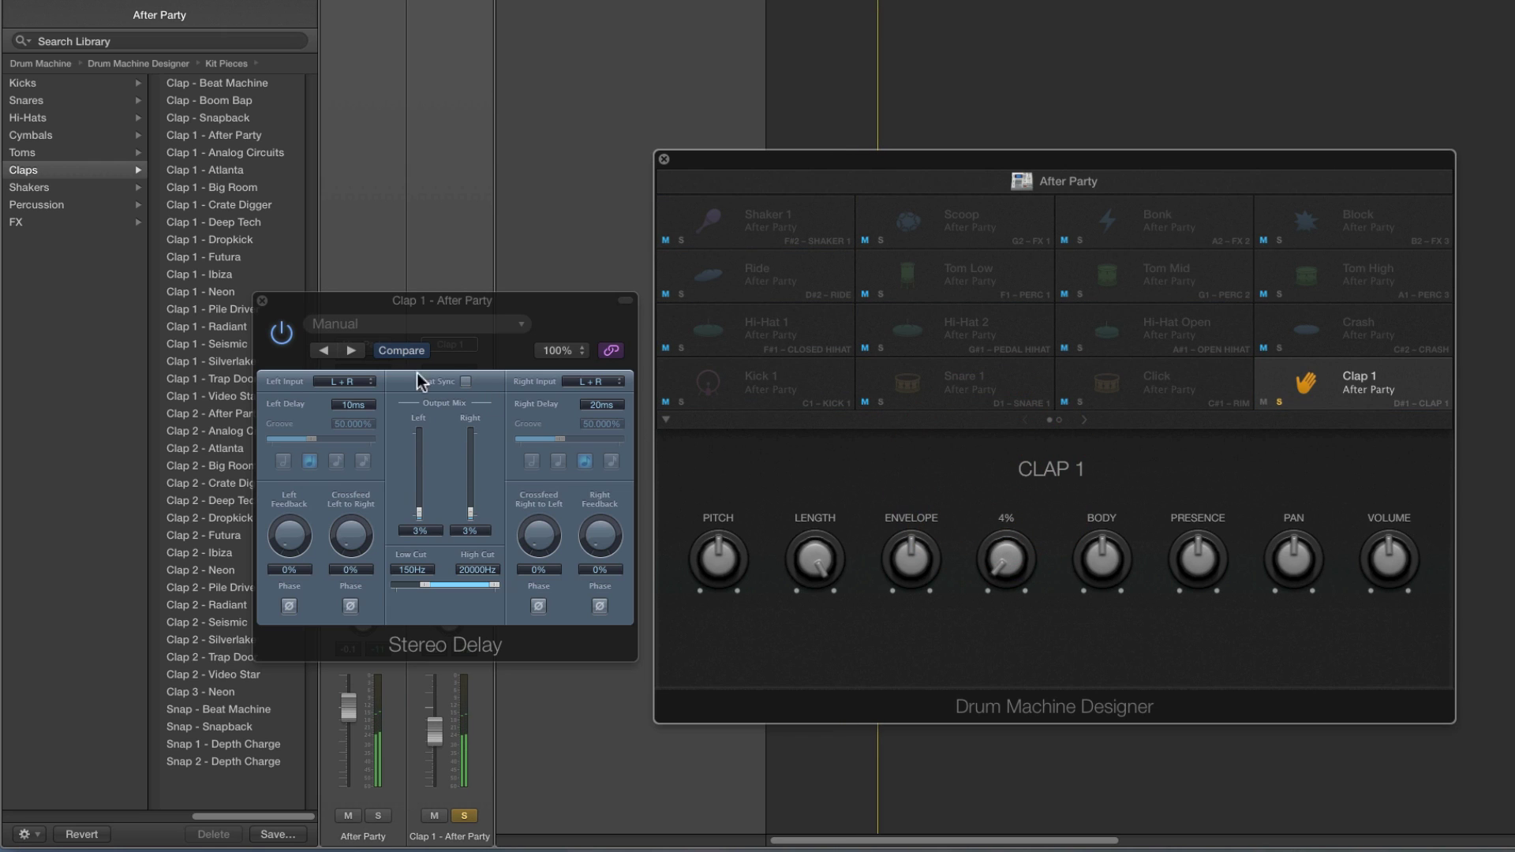
{"action": "left_click", "coordinate": [262, 301]}
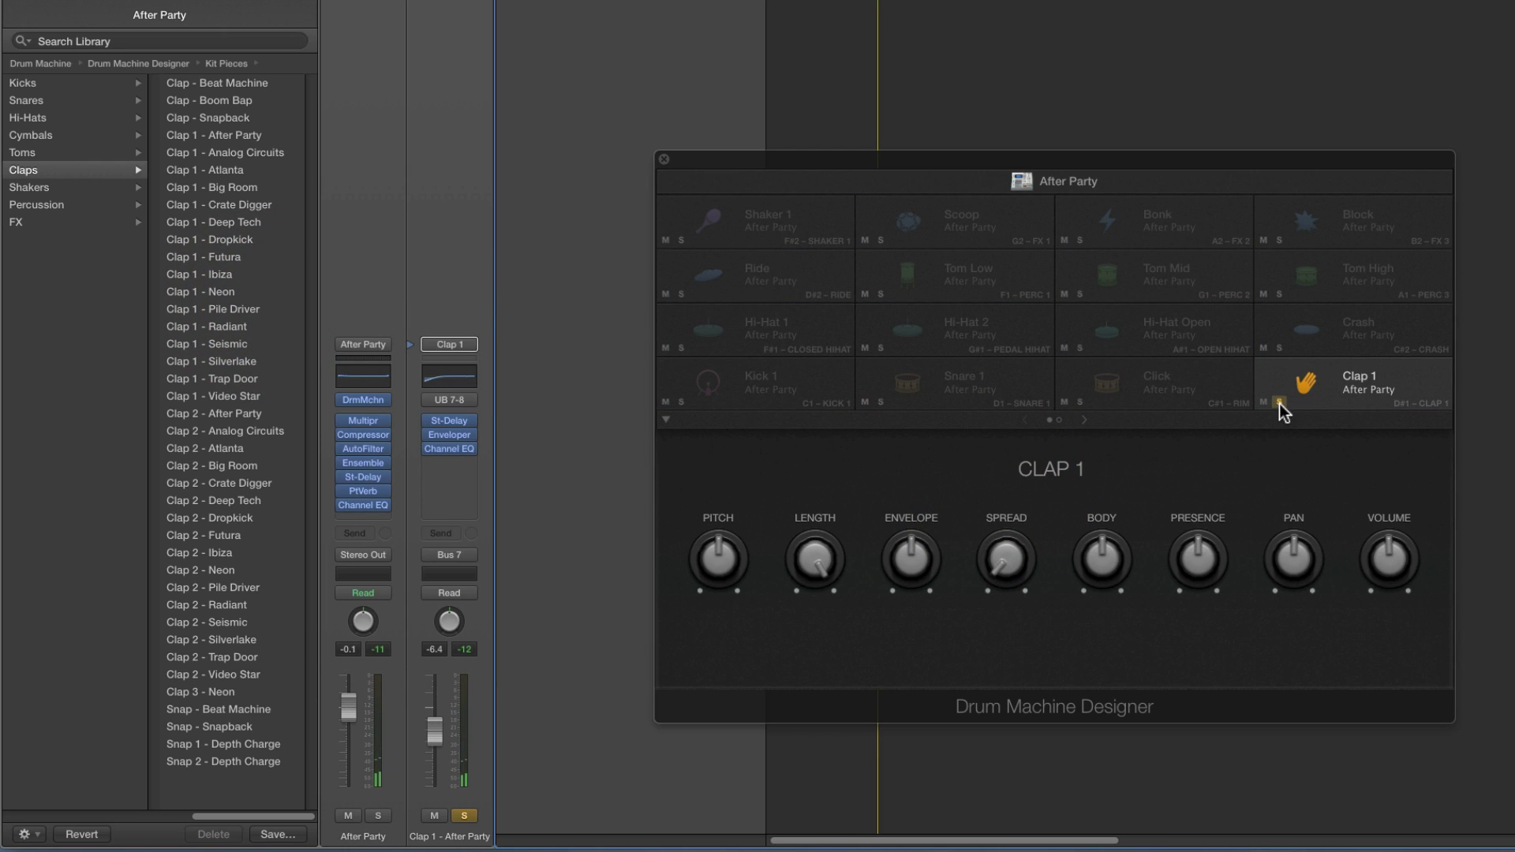
{"action": "left_click", "coordinate": [1280, 404]}
Open the Fuzz-Wah from Snare 1's channel strip beside the pad's Distortion control
{"action": "left_click", "coordinate": [937, 391]}
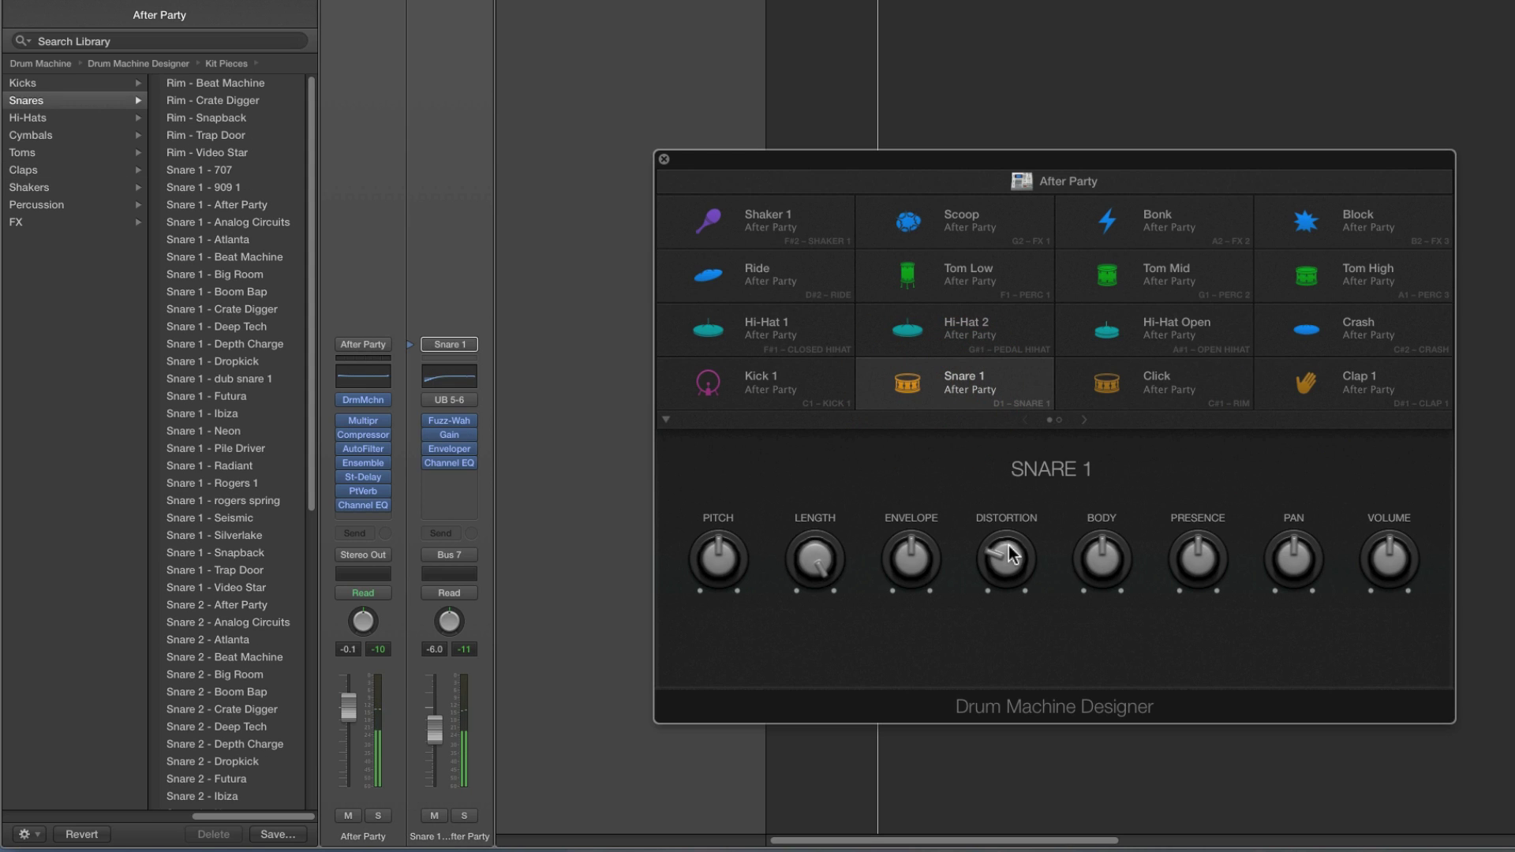
{"action": "mouse_move", "coordinate": [457, 423]}
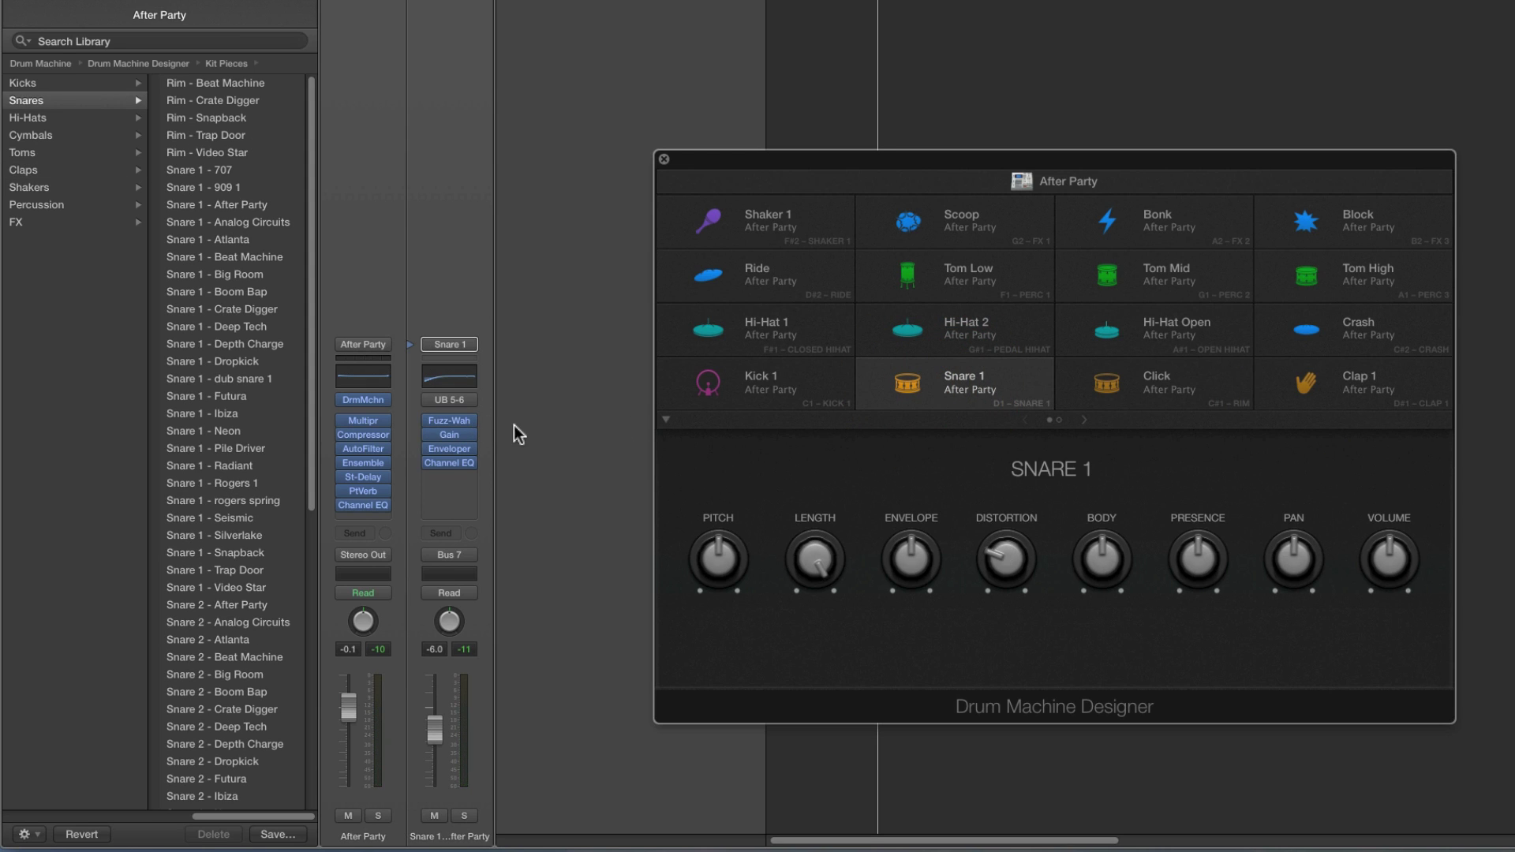
{"action": "left_click", "coordinate": [452, 425]}
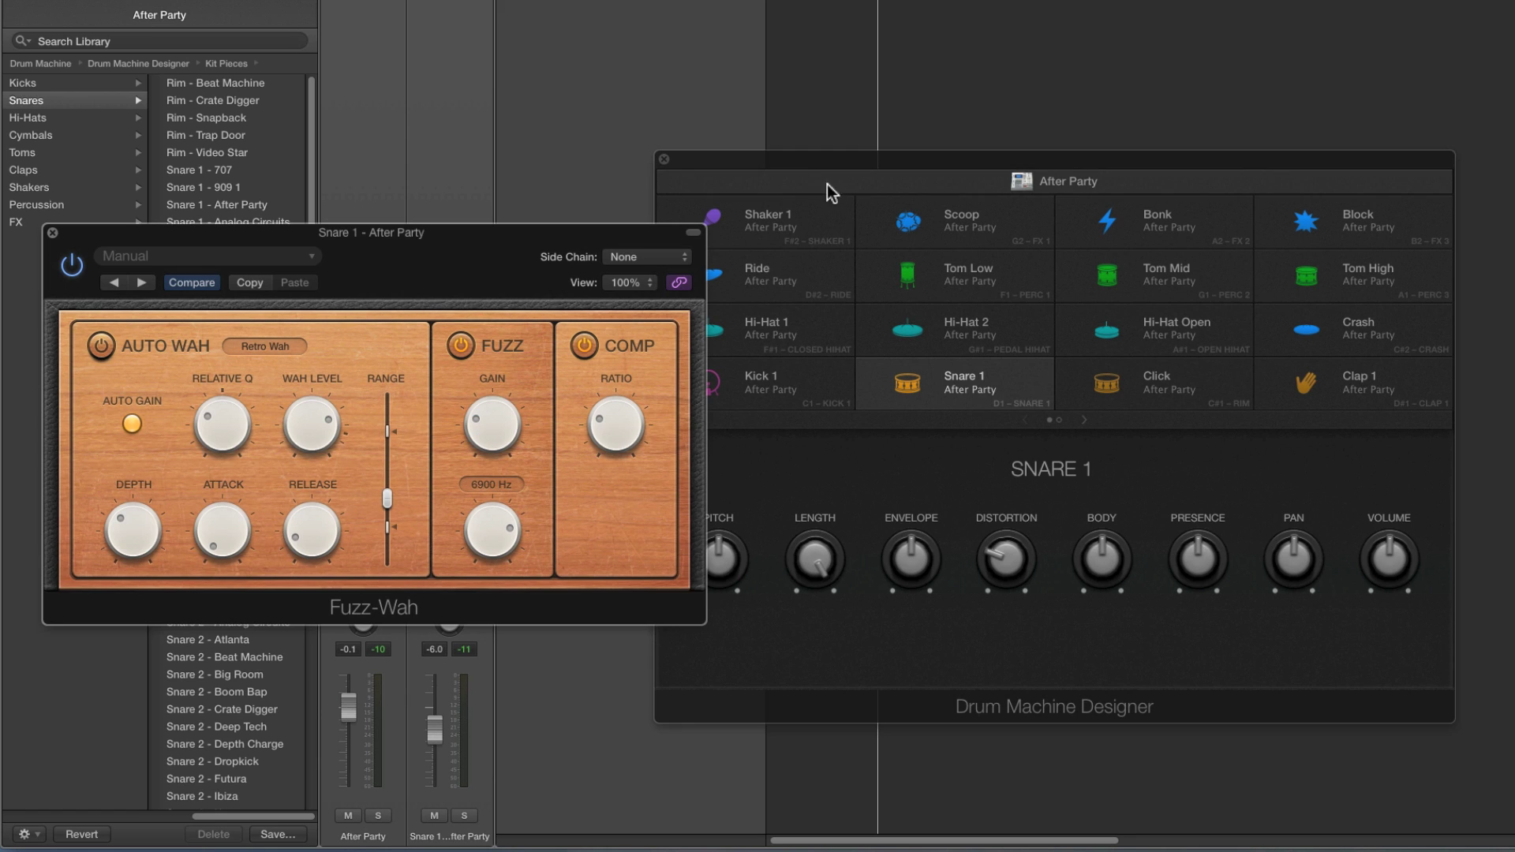
{"action": "left_click_drag", "start_coordinate": [804, 160], "coordinate": [867, 166]}
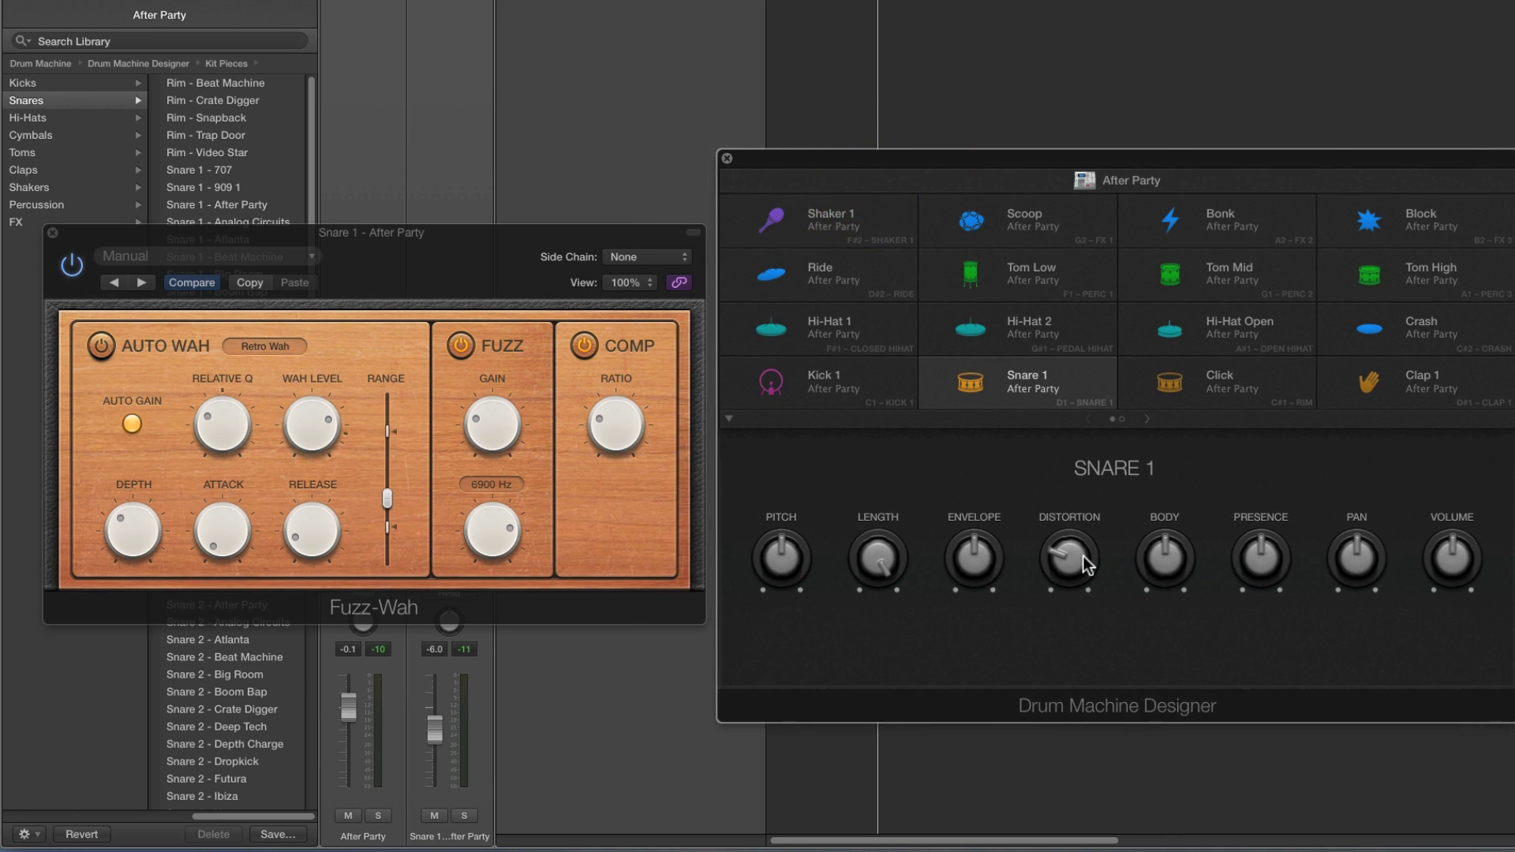
Sweep Snare 1's Distortion up to 100% and down to 2% while soloed, then close the Fuzz-Wah and unsolo the pad
{"action": "left_click_drag", "start_coordinate": [1061, 558], "coordinate": [1062, 452]}
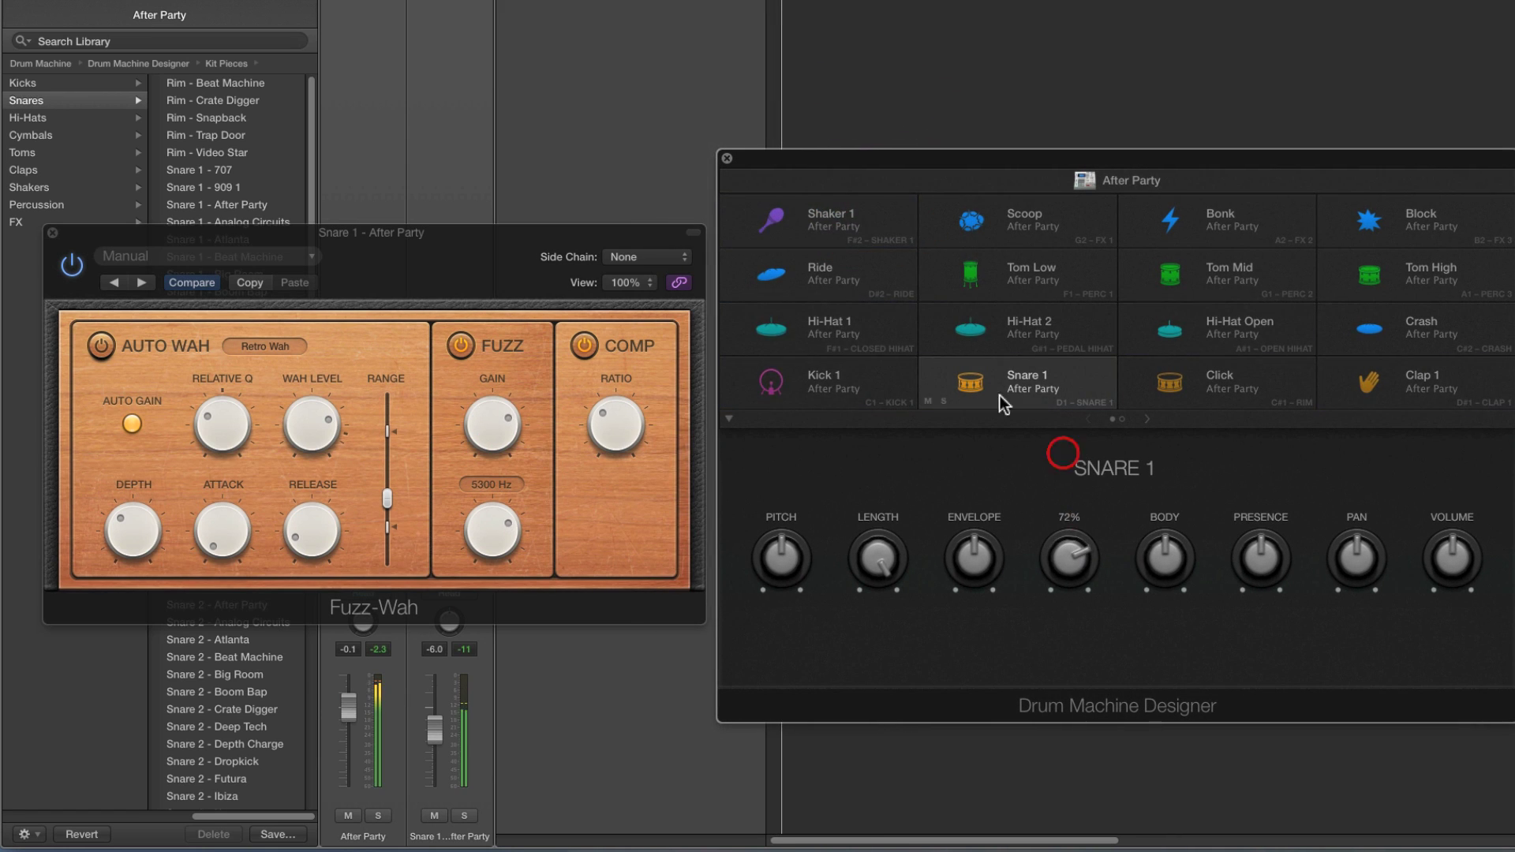
{"action": "left_click", "coordinate": [944, 401]}
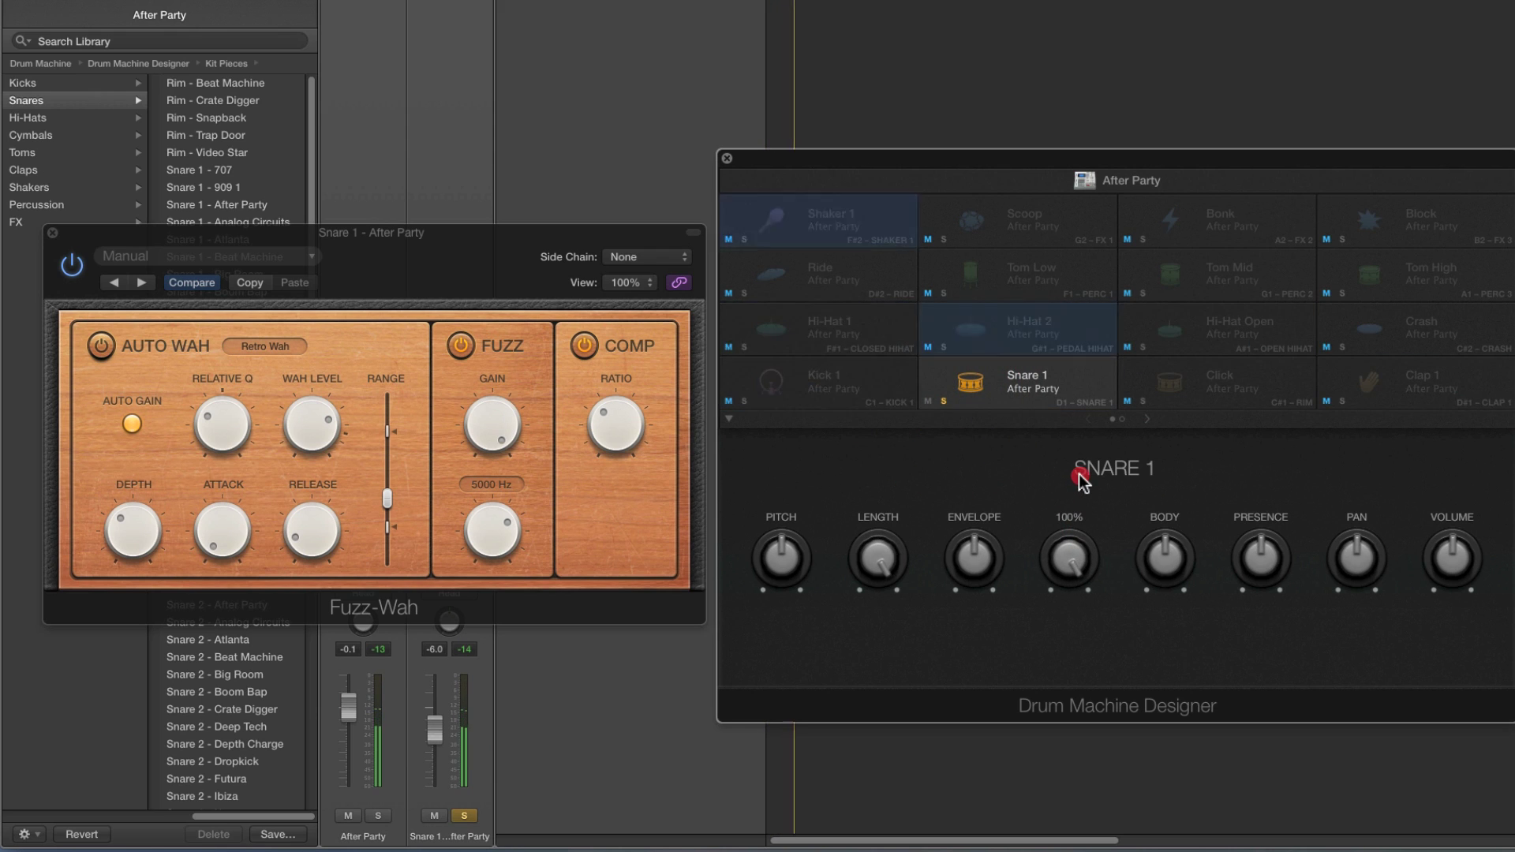
{"action": "left_click_drag", "start_coordinate": [1074, 505], "coordinate": [1121, 702]}
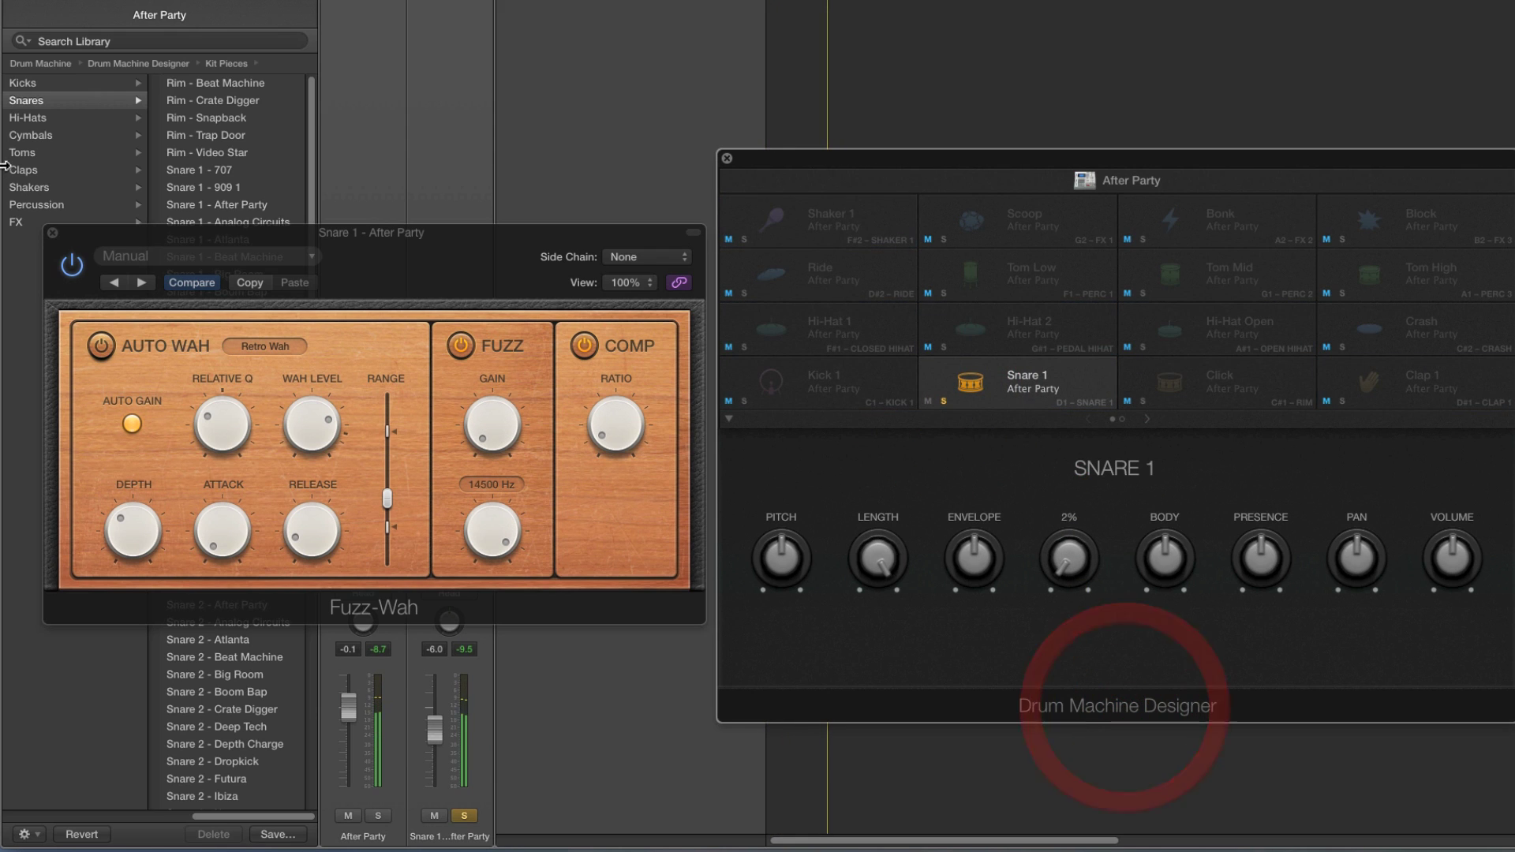
{"action": "left_click", "coordinate": [52, 233]}
{"action": "left_click", "coordinate": [944, 402]}
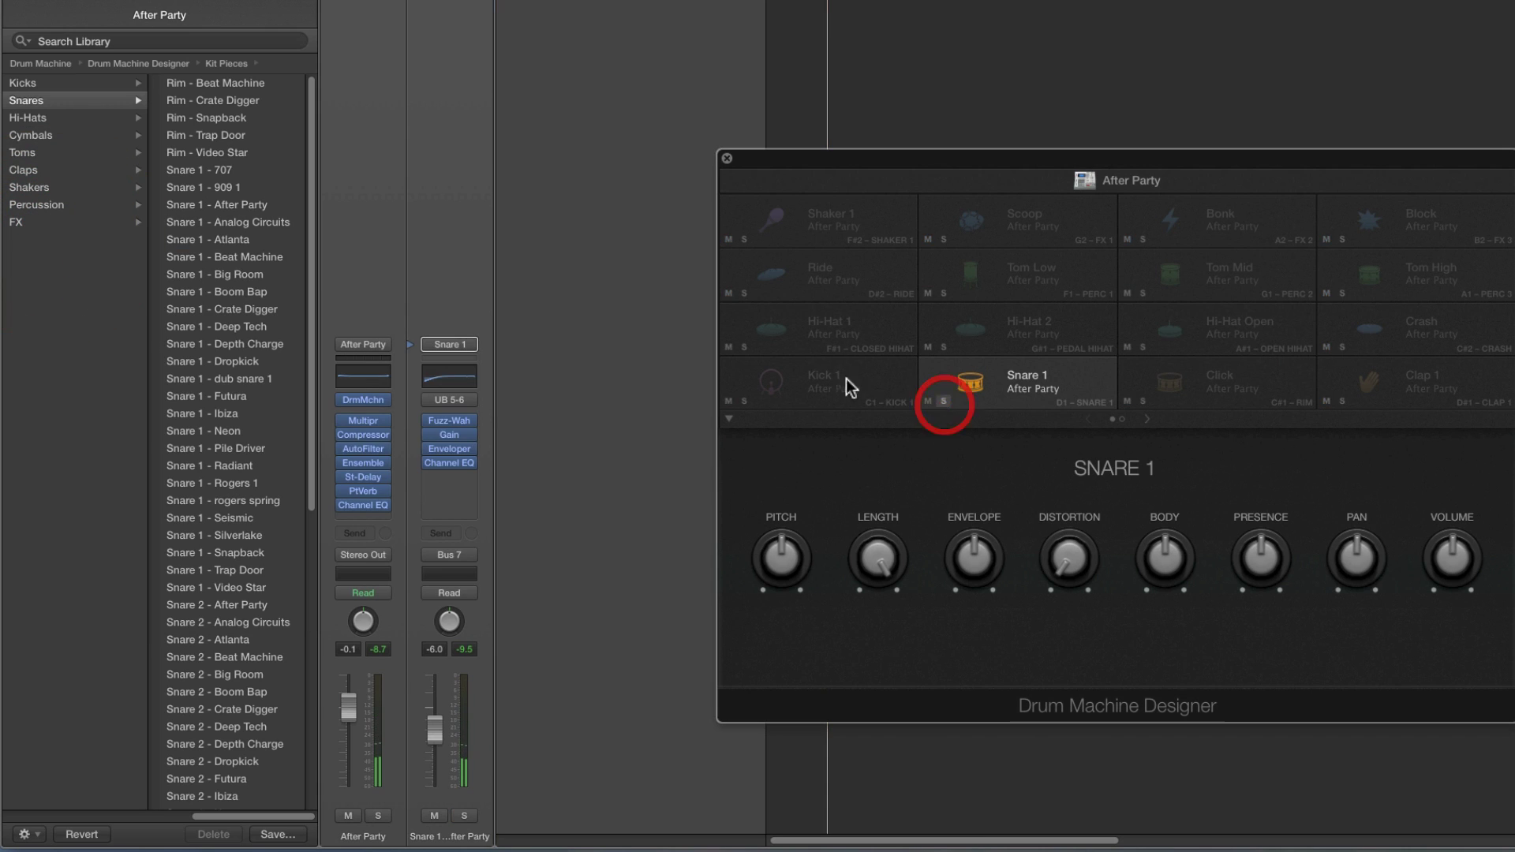
Solo Kick 1 and lower its Distortion to 3% with its Overdrive open, then close the plug-in and unsolo the pad
{"action": "left_click", "coordinate": [821, 381]}
{"action": "left_click", "coordinate": [744, 401]}
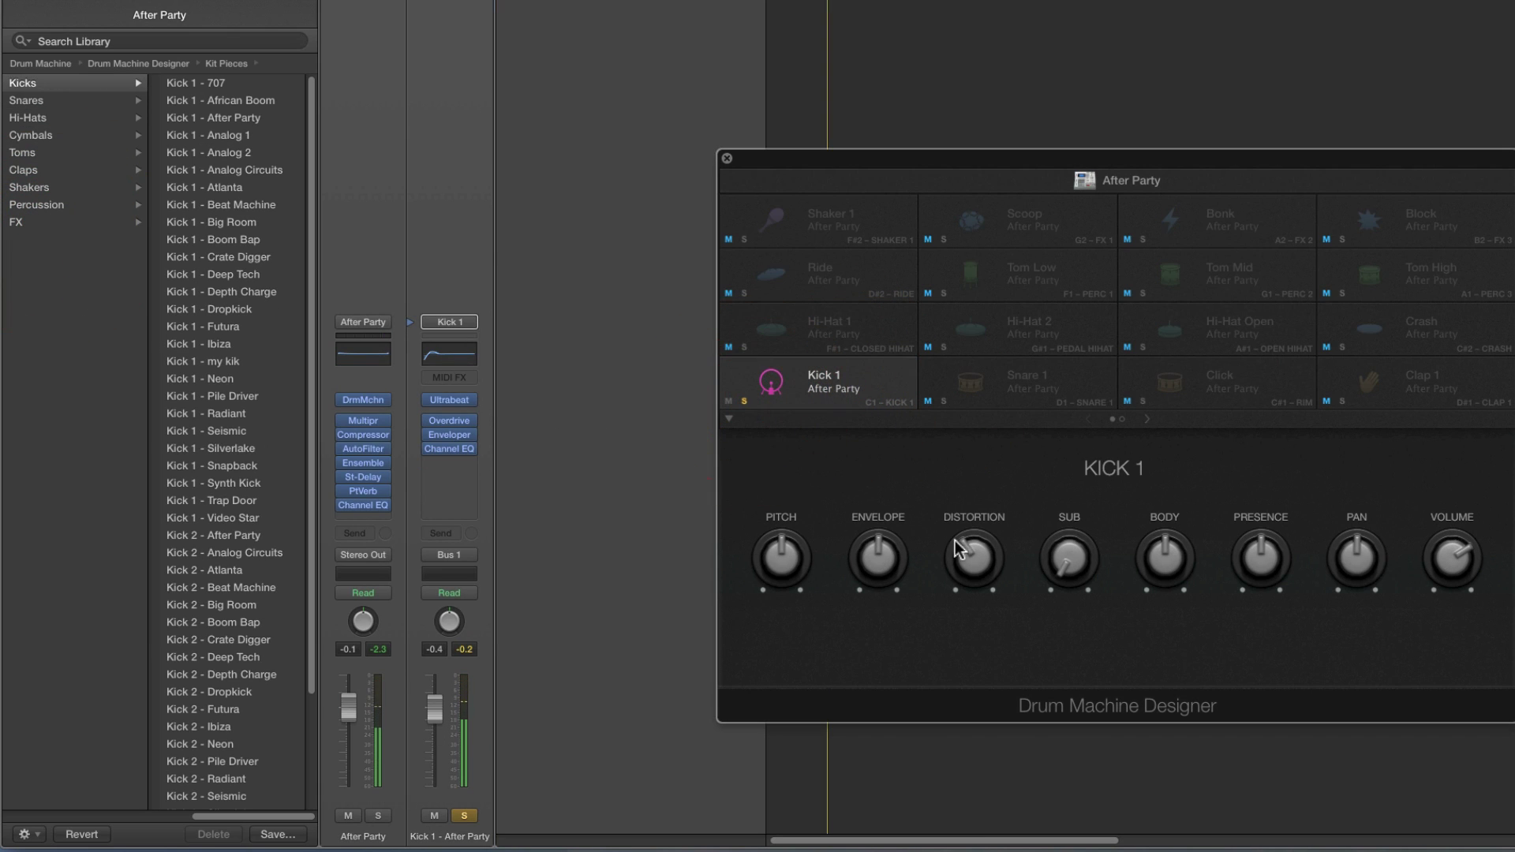
{"action": "left_click", "coordinate": [451, 429]}
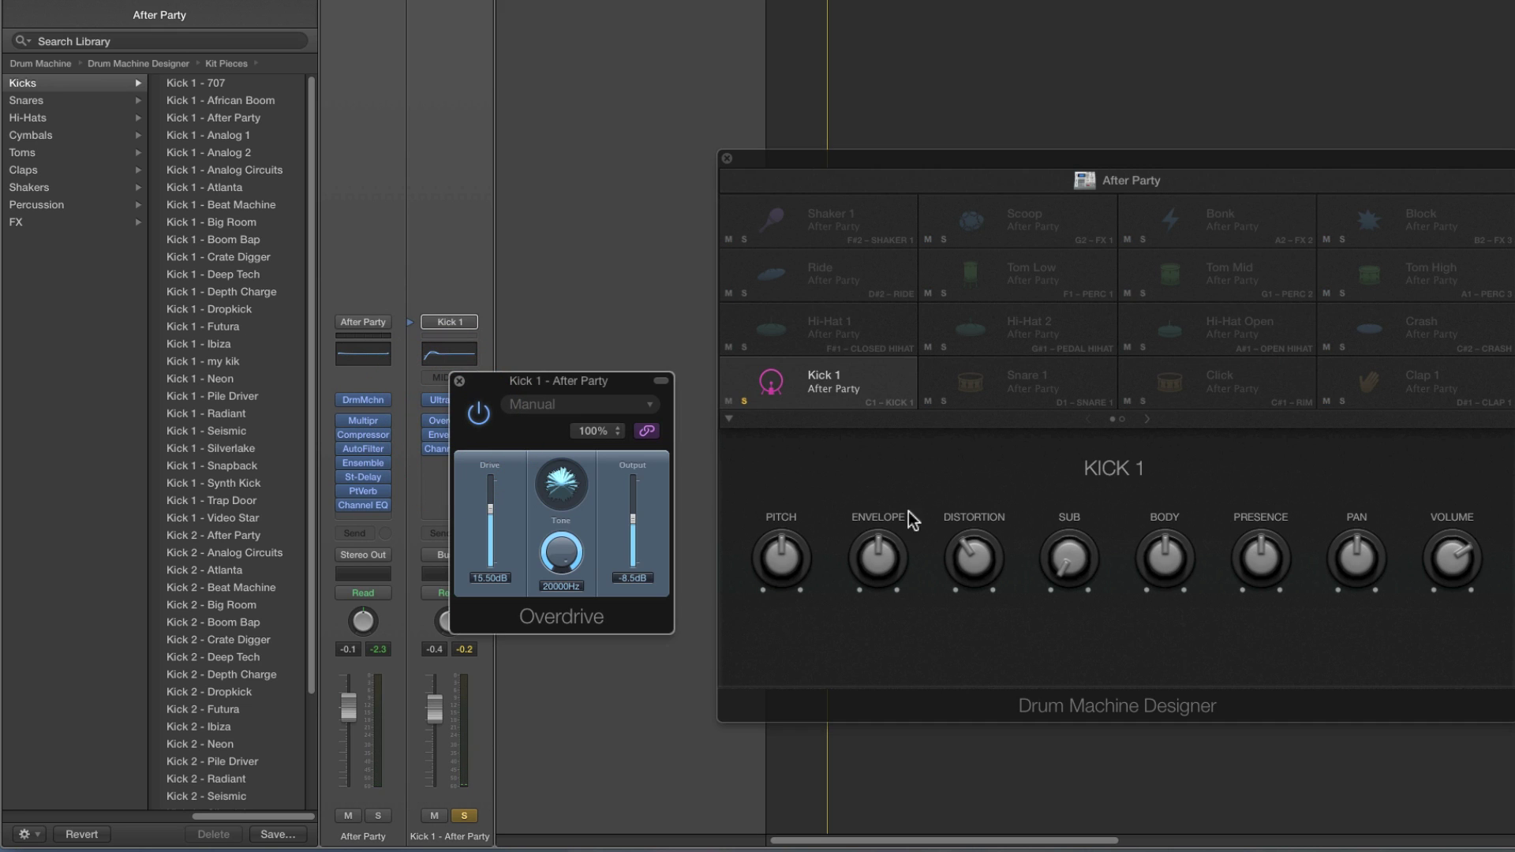
{"action": "left_click_drag", "start_coordinate": [973, 558], "coordinate": [974, 623]}
{"action": "left_click", "coordinate": [459, 380]}
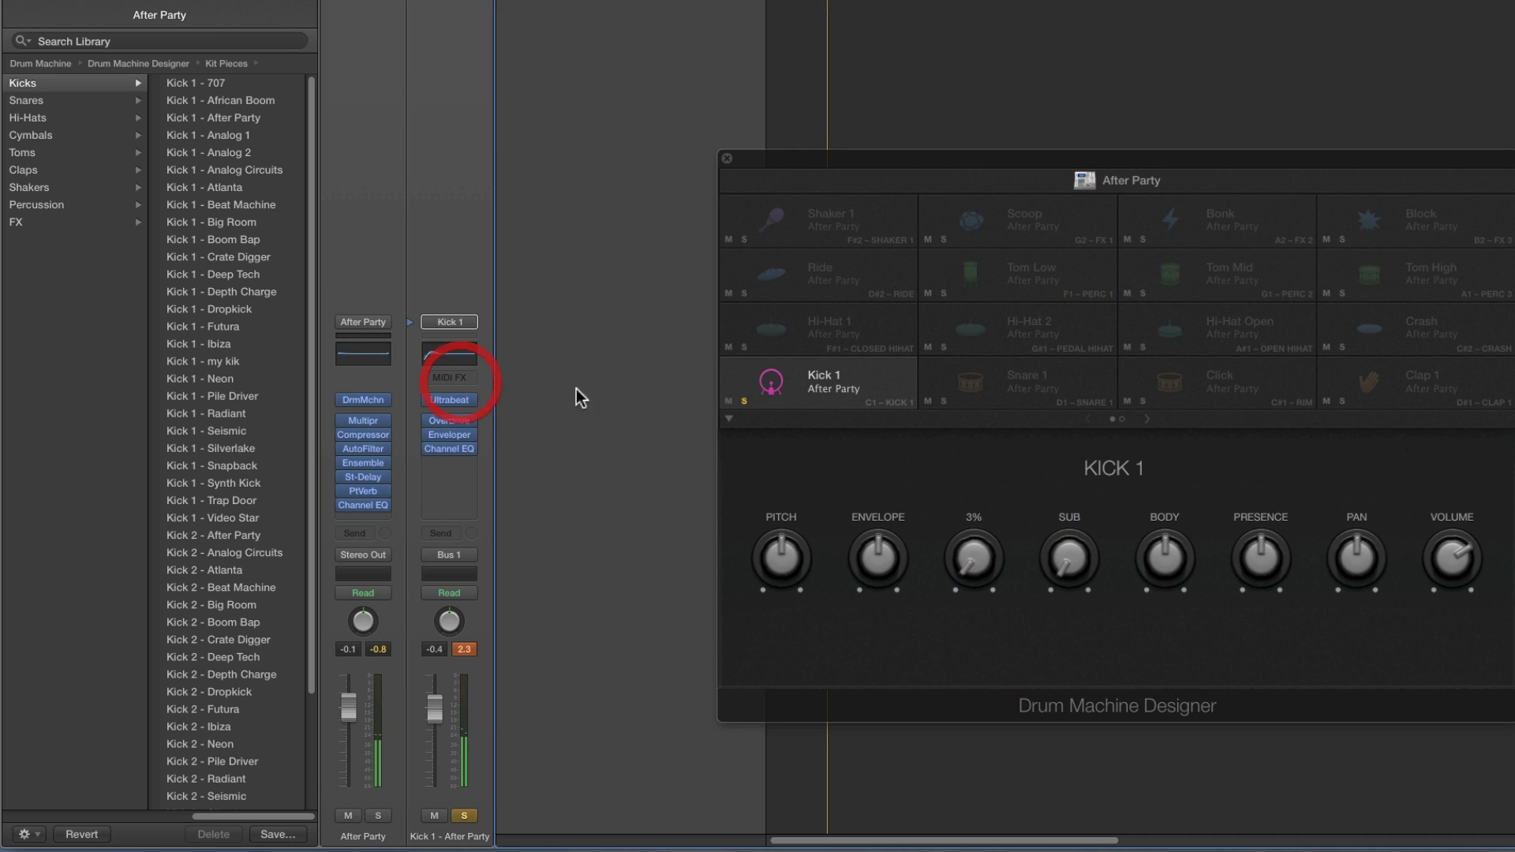
{"action": "left_click", "coordinate": [743, 400]}
Solo the Shaker 1 pad and check the input source assigned to its channel strip
{"action": "left_click", "coordinate": [777, 225]}
{"action": "left_click", "coordinate": [744, 239]}
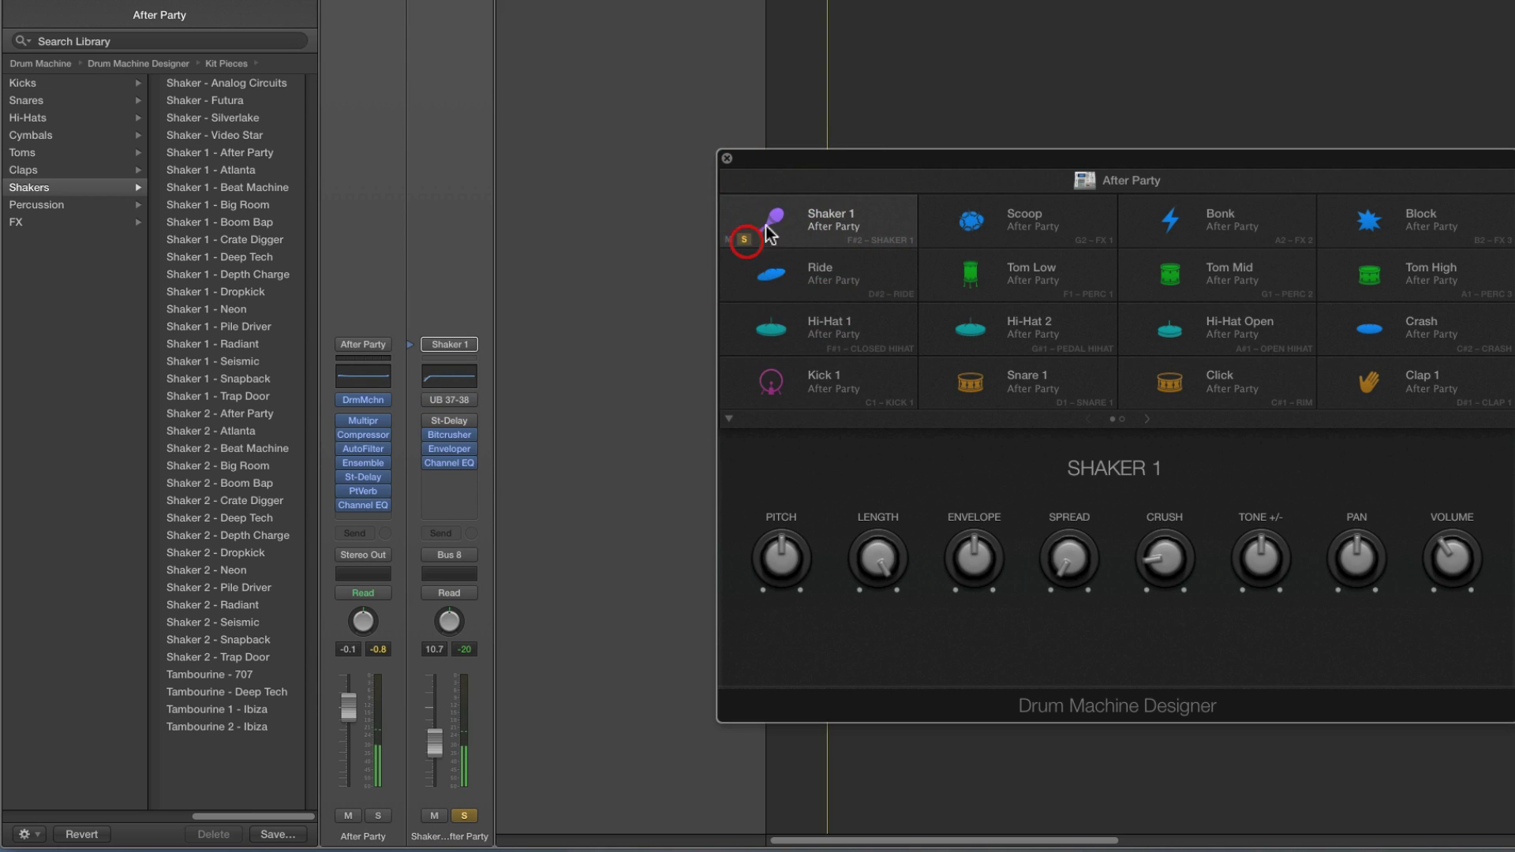
{"action": "left_click_drag", "start_coordinate": [844, 168], "coordinate": [787, 186]}
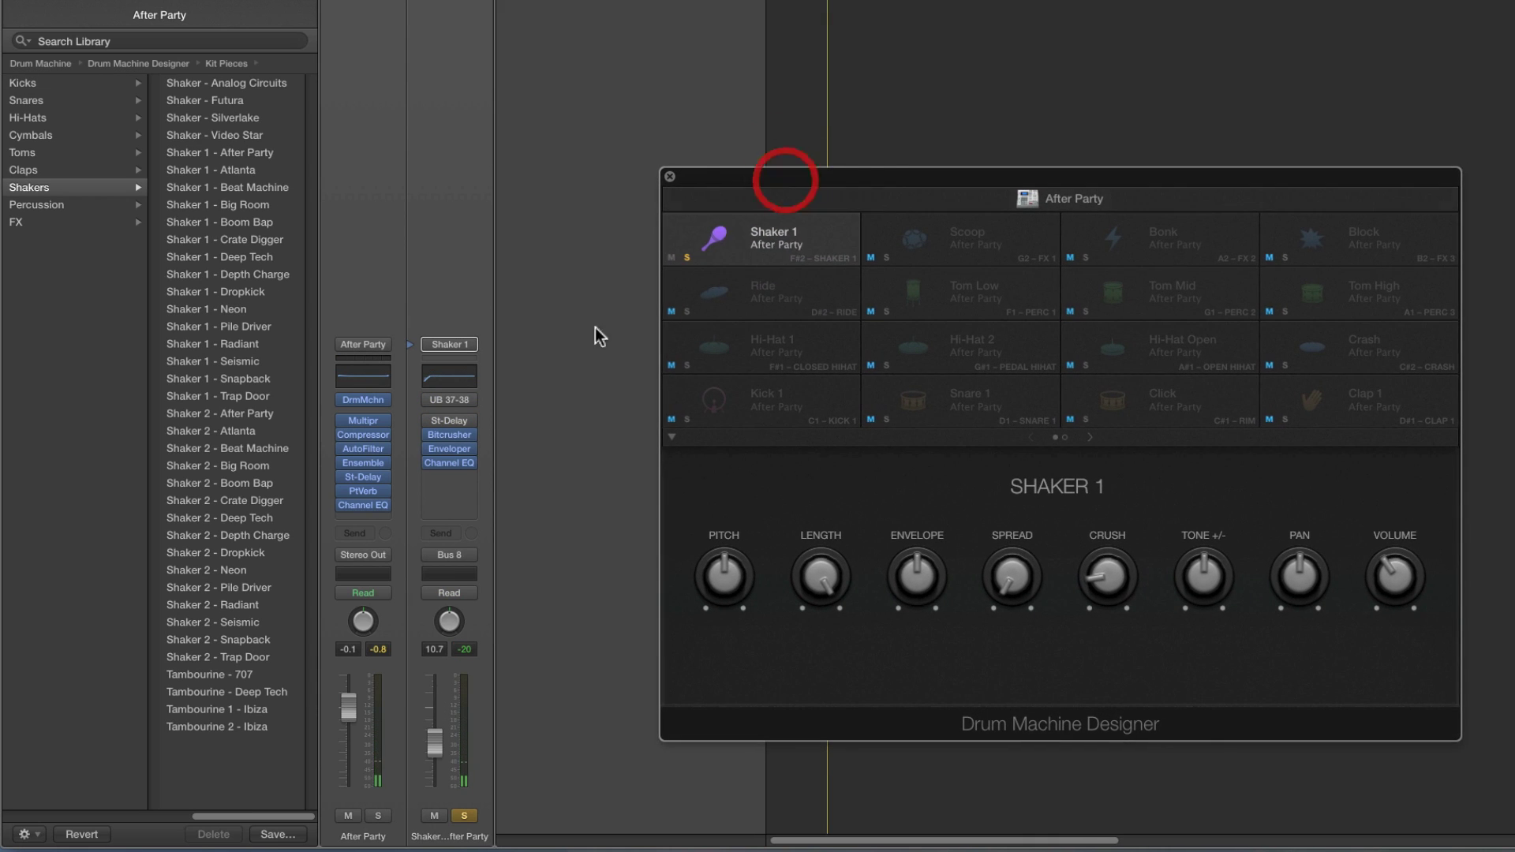
{"action": "left_click", "coordinate": [467, 402]}
{"action": "left_click", "coordinate": [457, 288]}
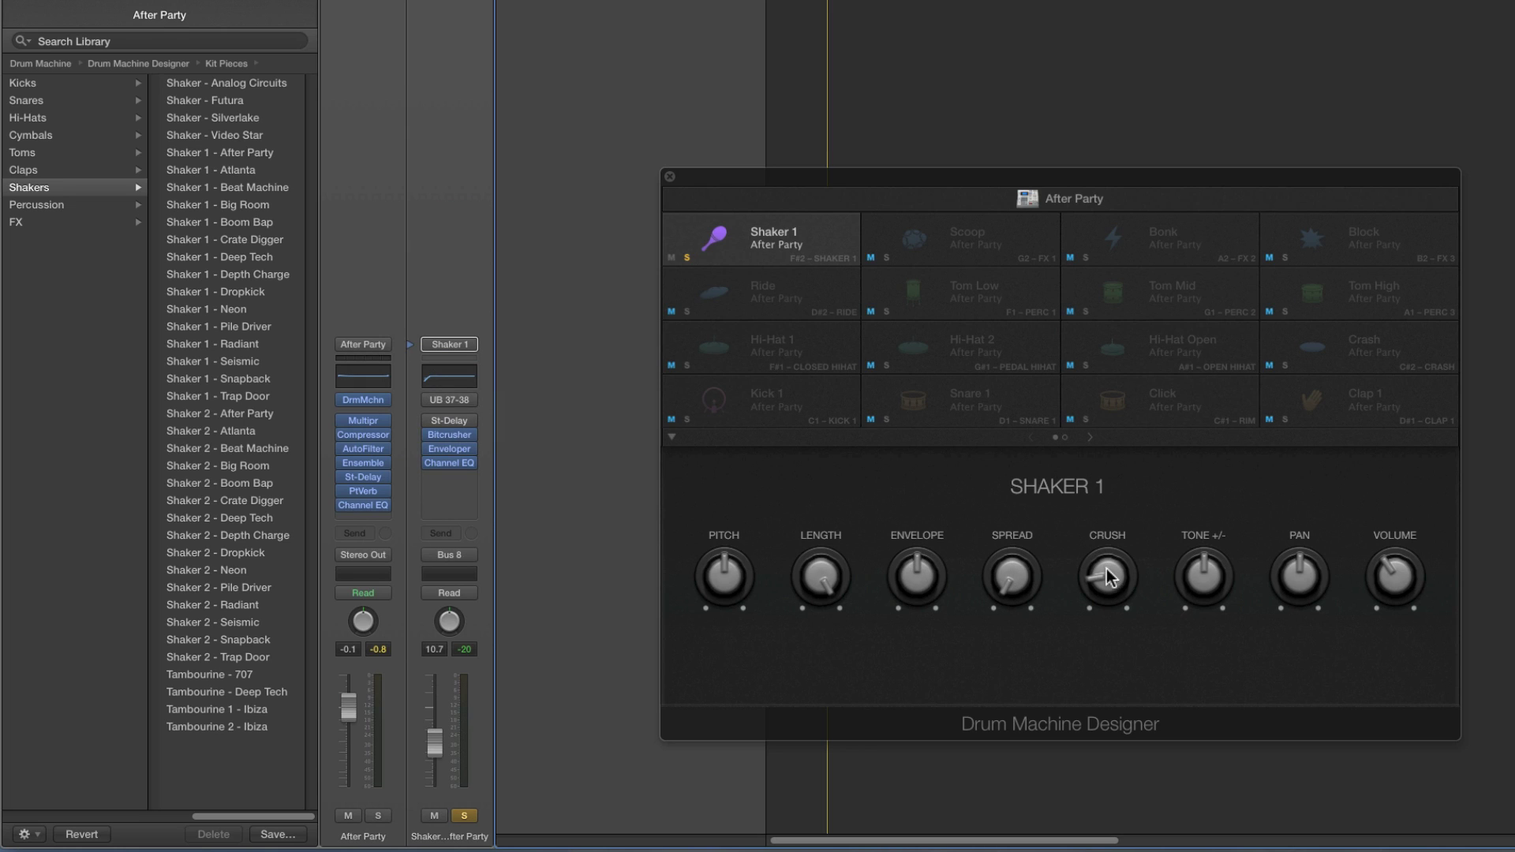
Open the Bitcrusher on Shaker 1's channel strip, lower the pad's Crush, then close the plug-in and unsolo the pad
{"action": "left_click", "coordinate": [450, 436]}
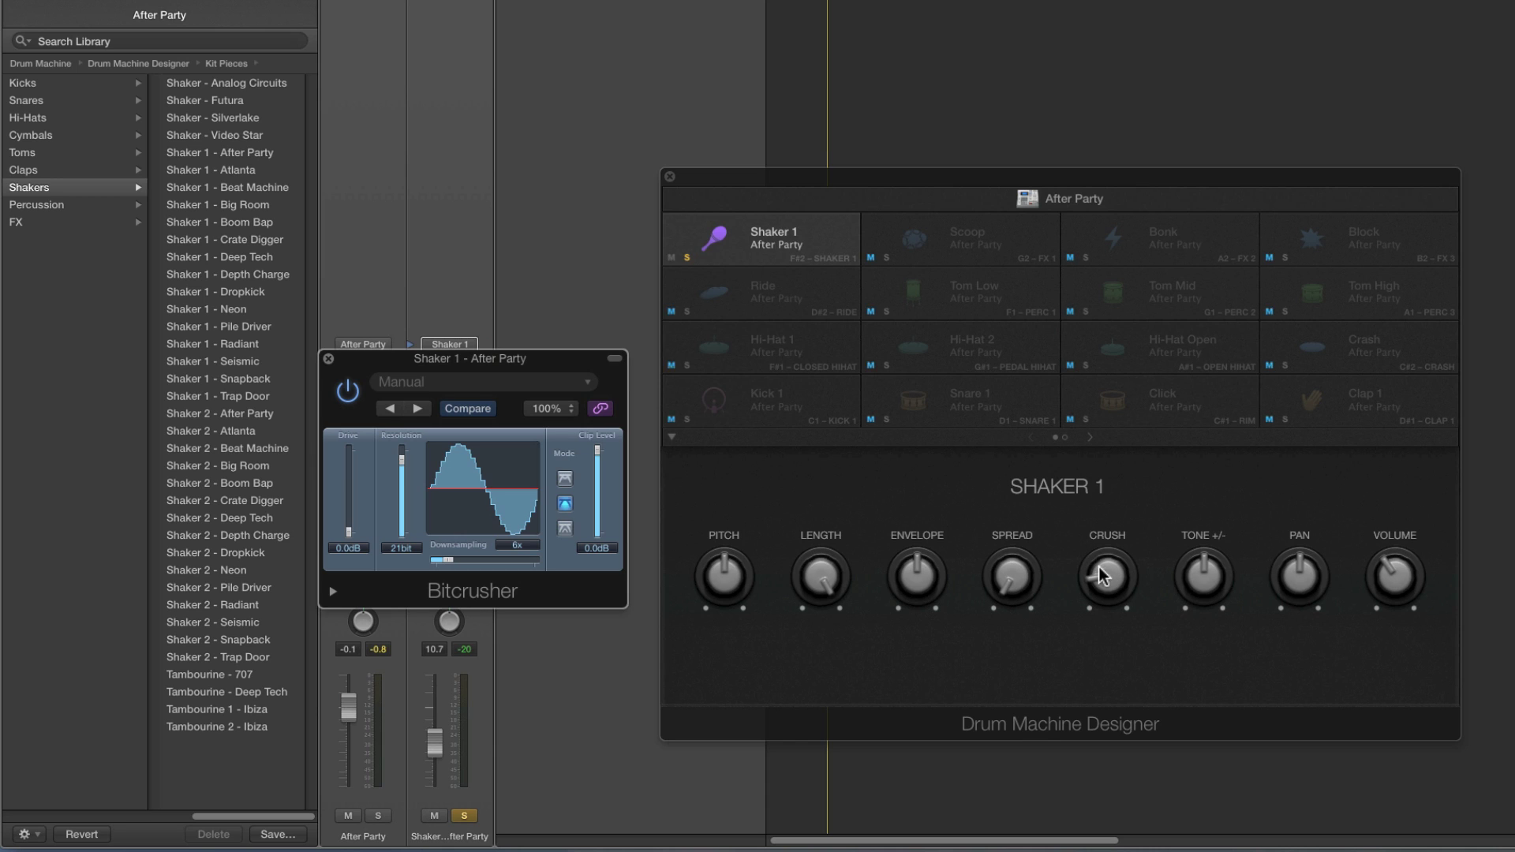
{"action": "mouse_move", "coordinate": [1102, 576]}
{"action": "left_mouse_down"}
{"action": "mouse_move", "coordinate": [1109, 390]}
{"action": "mouse_move", "coordinate": [1102, 575]}
{"action": "mouse_move", "coordinate": [1116, 581]}
{"action": "left_mouse_up"}
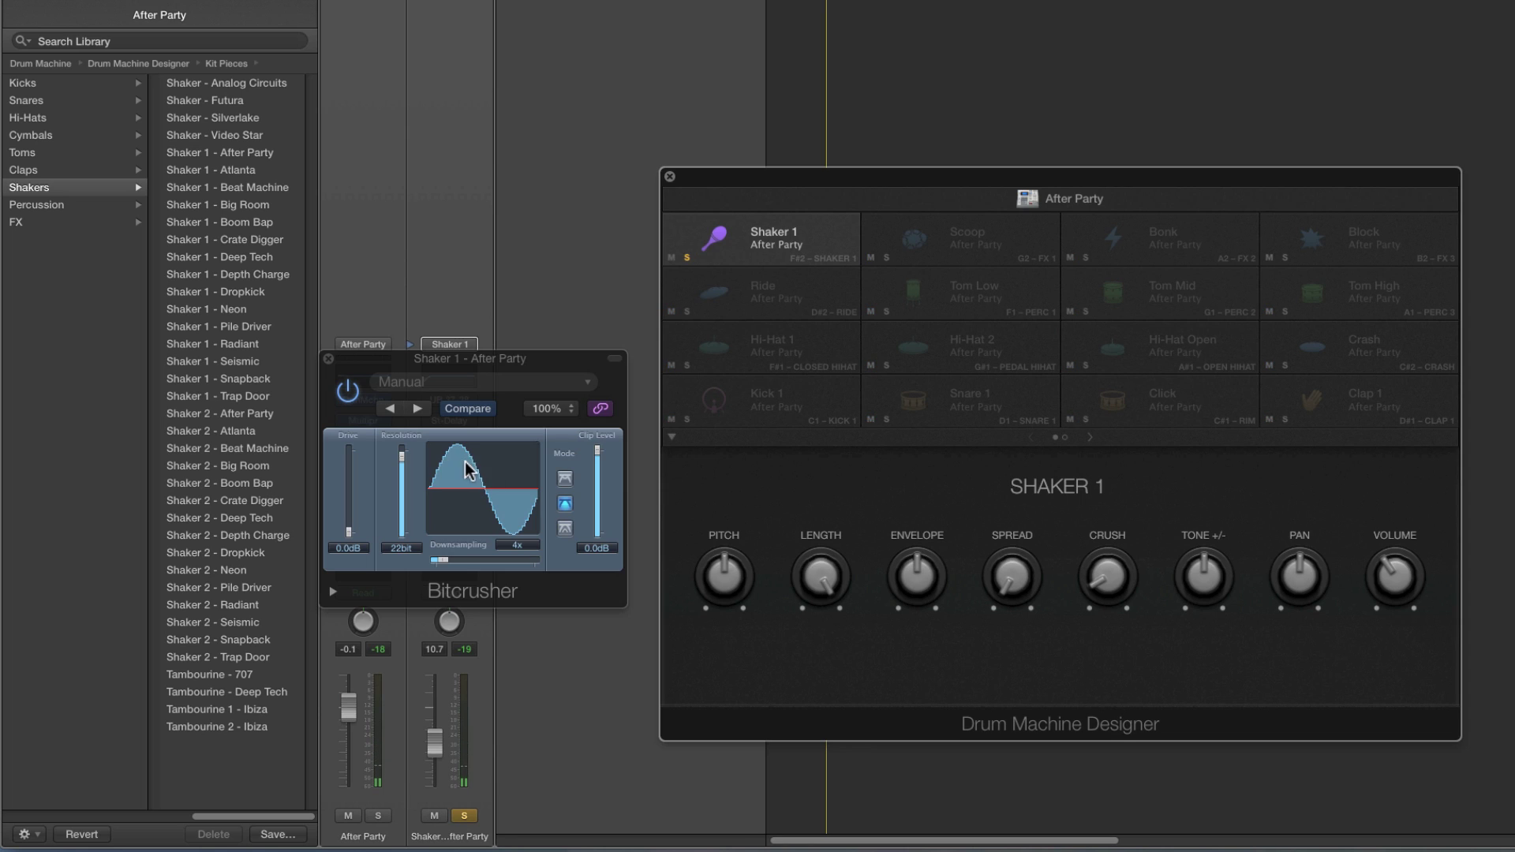
{"action": "left_click", "coordinate": [328, 359]}
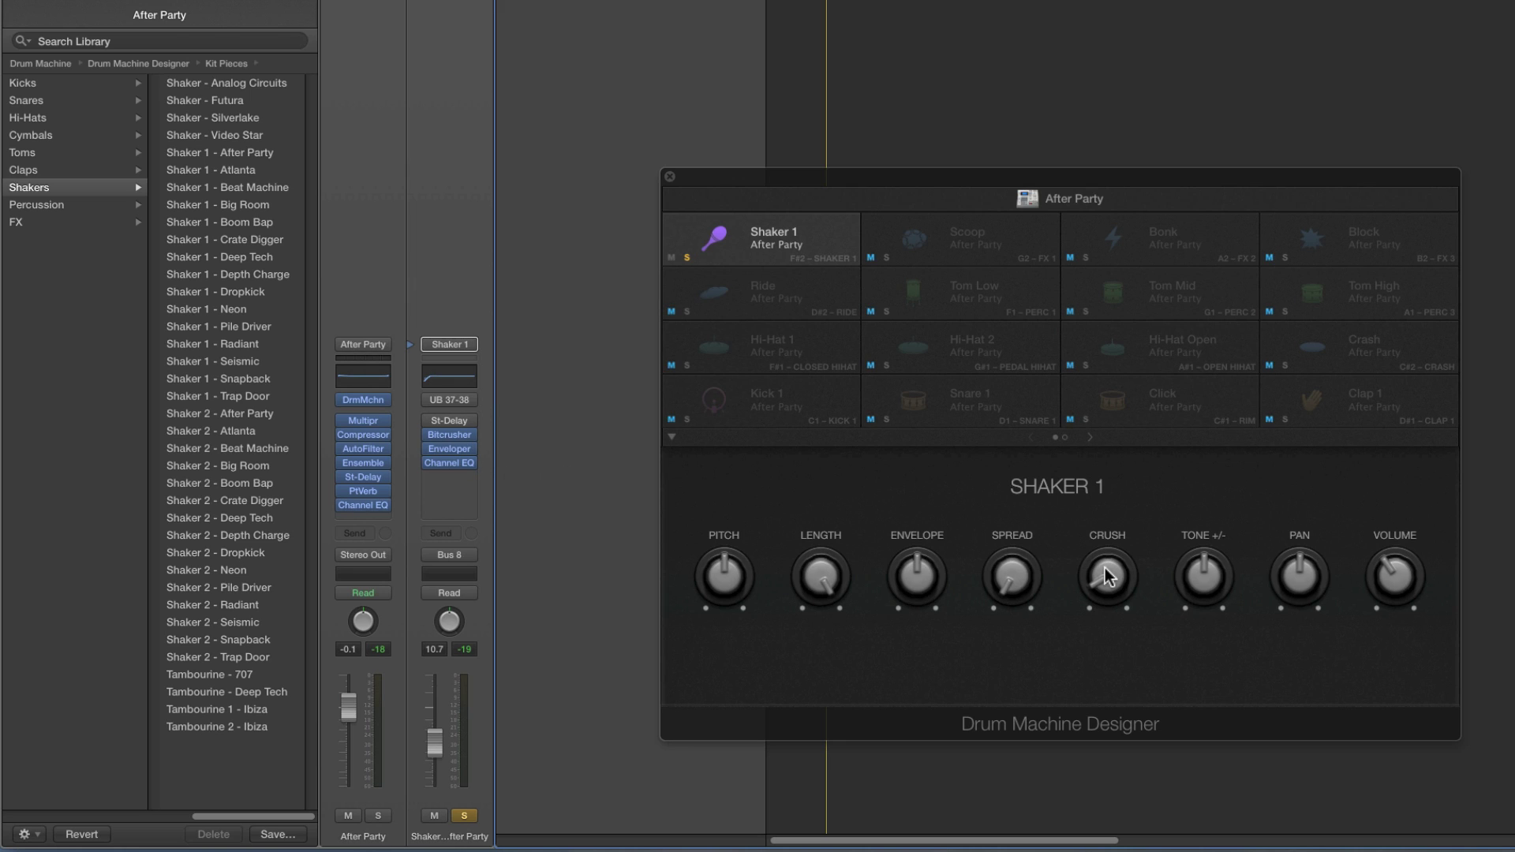
{"action": "left_click", "coordinate": [687, 258]}
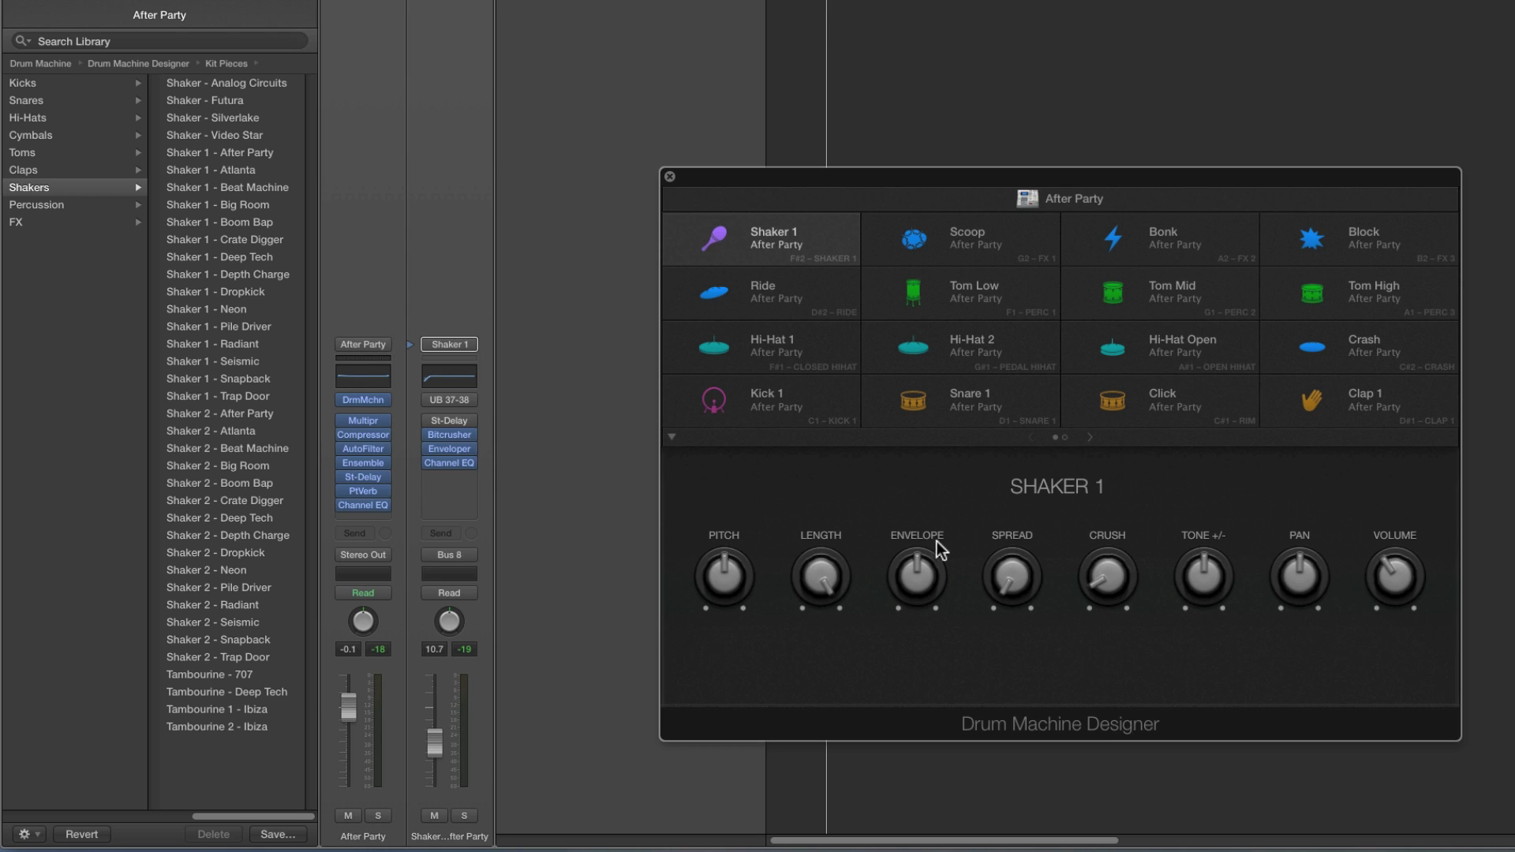
Solo the Hi-Hat 2 pad and open the Ultrabeat plug-in behind its Pitch control, placing the kit window beside it
{"action": "left_click", "coordinate": [923, 357]}
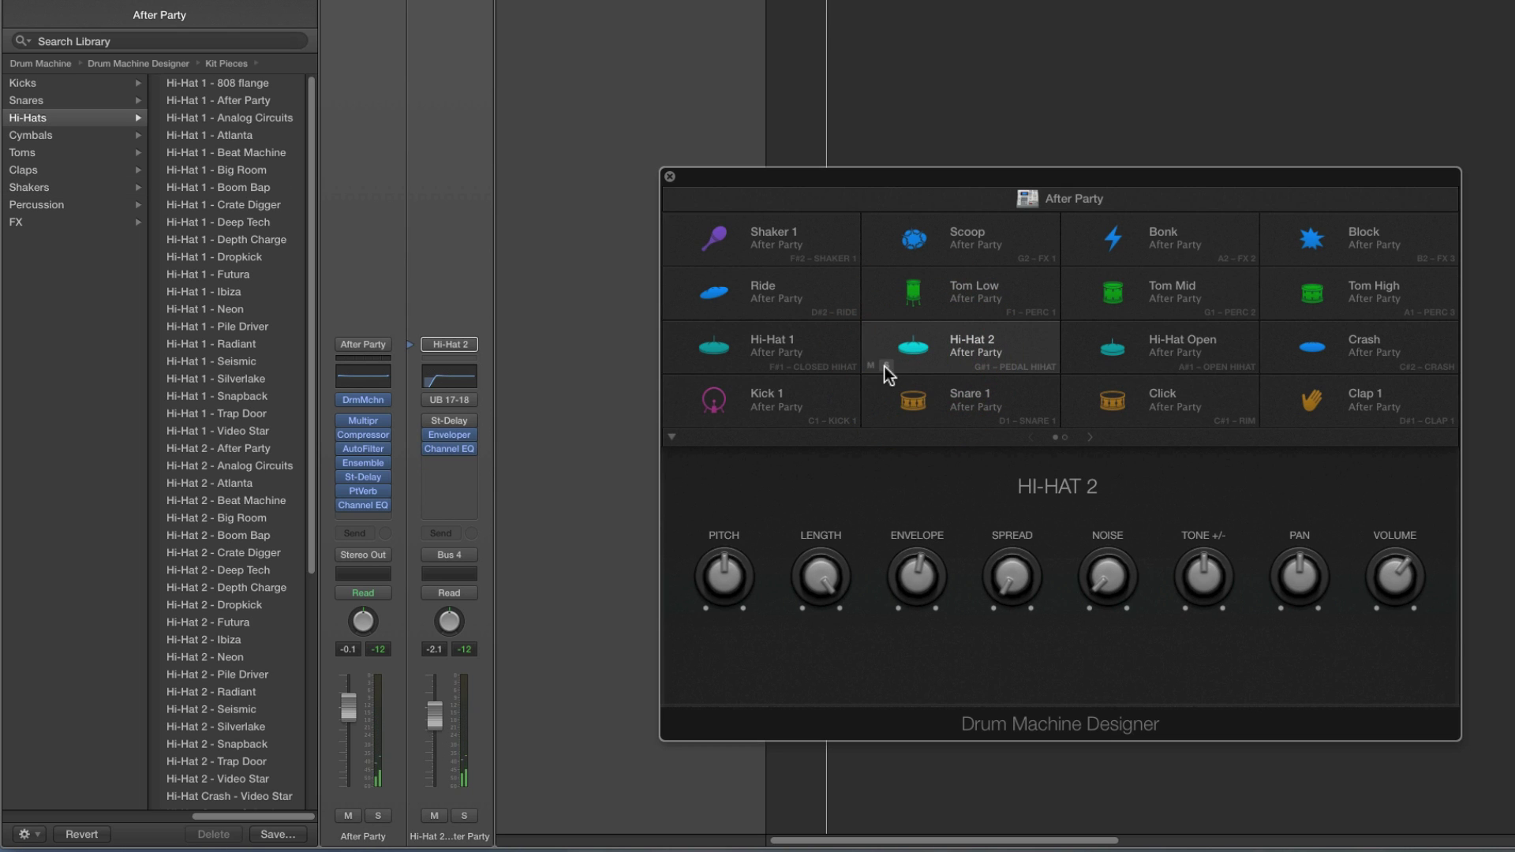
{"action": "left_click", "coordinate": [886, 365]}
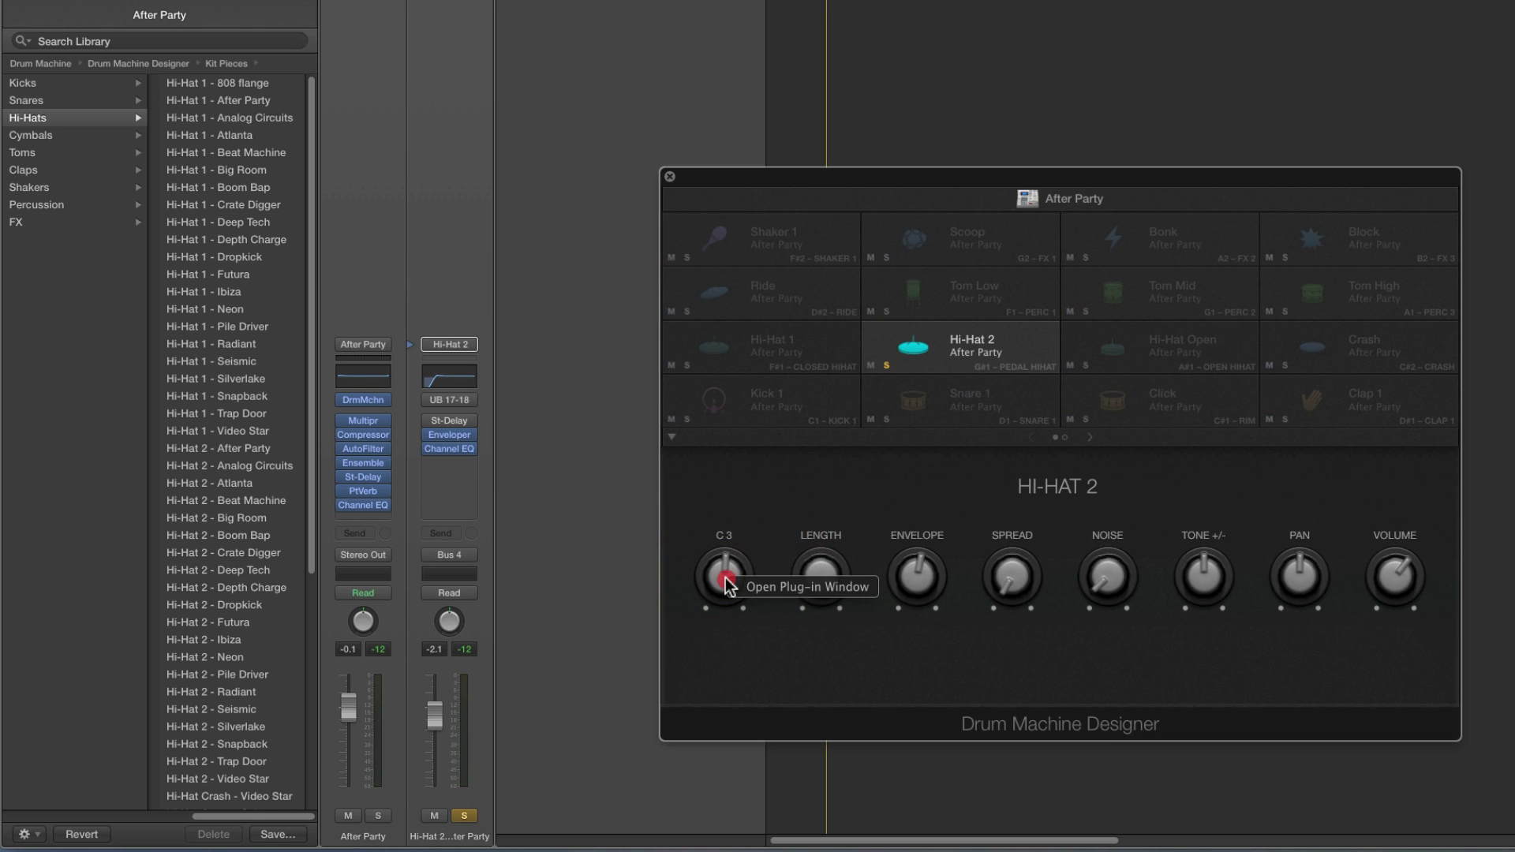
{"action": "left_click", "coordinate": [752, 582]}
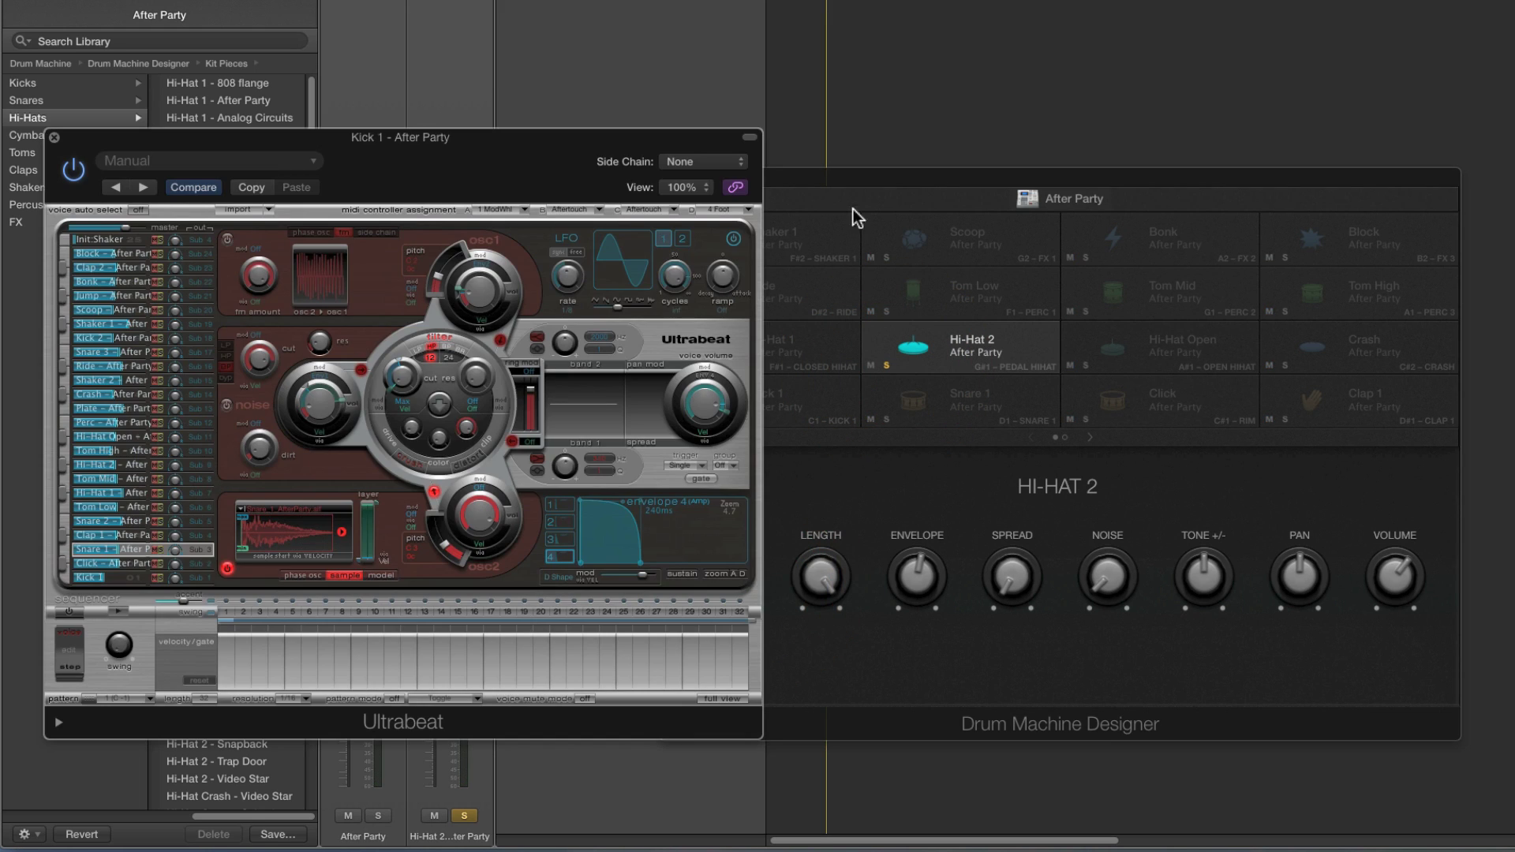
{"action": "left_click_drag", "start_coordinate": [855, 188], "coordinate": [972, 166]}
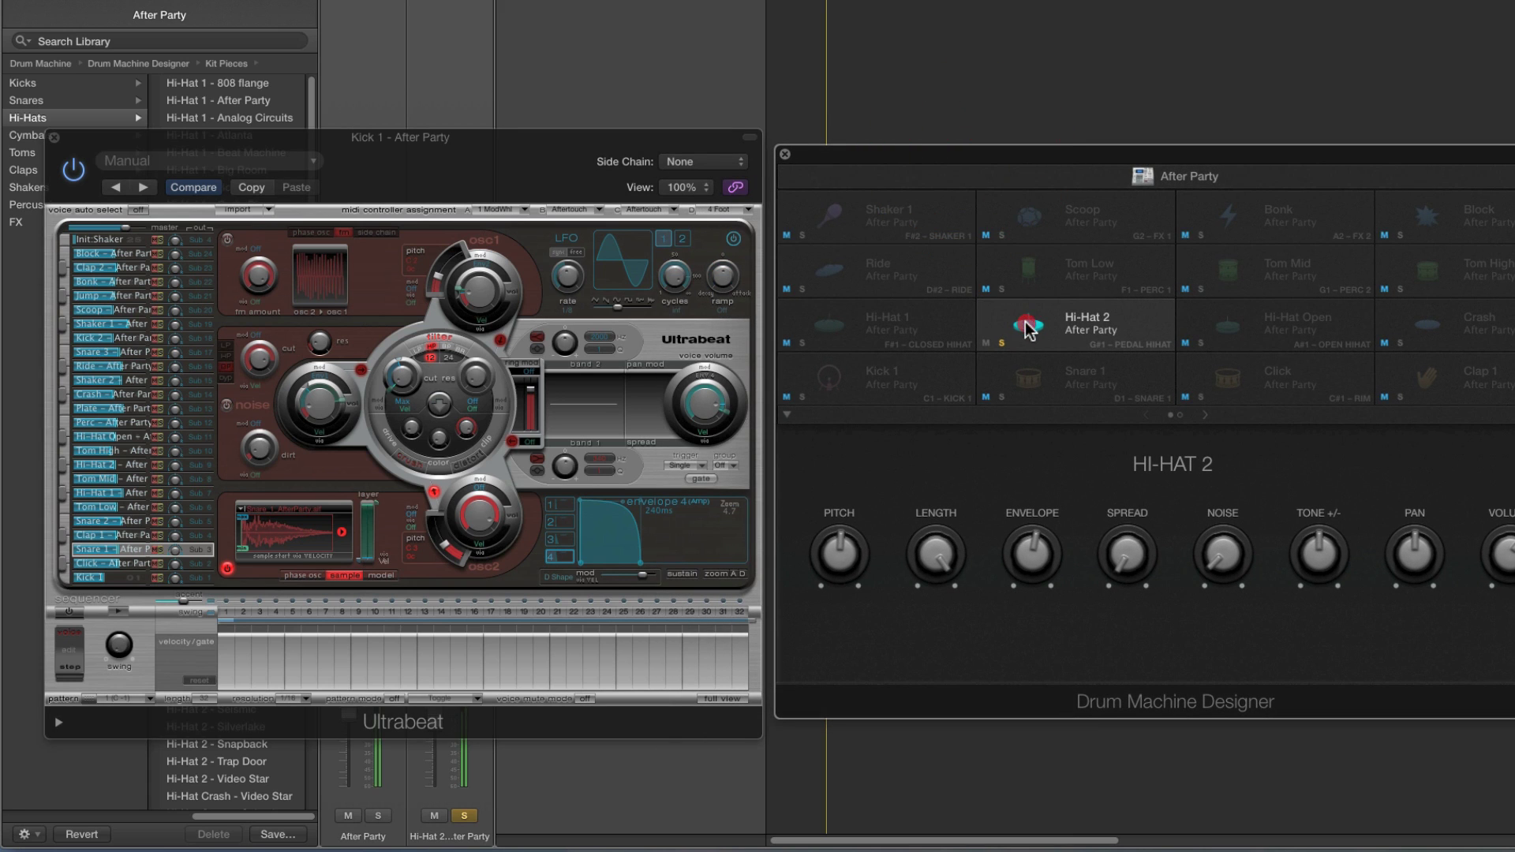
Play Hi-Hat 2 and inspect its voice in Ultrabeat, checking the sample loaded in oscillator 2 and the noise generator
{"action": "left_click", "coordinate": [1017, 325]}
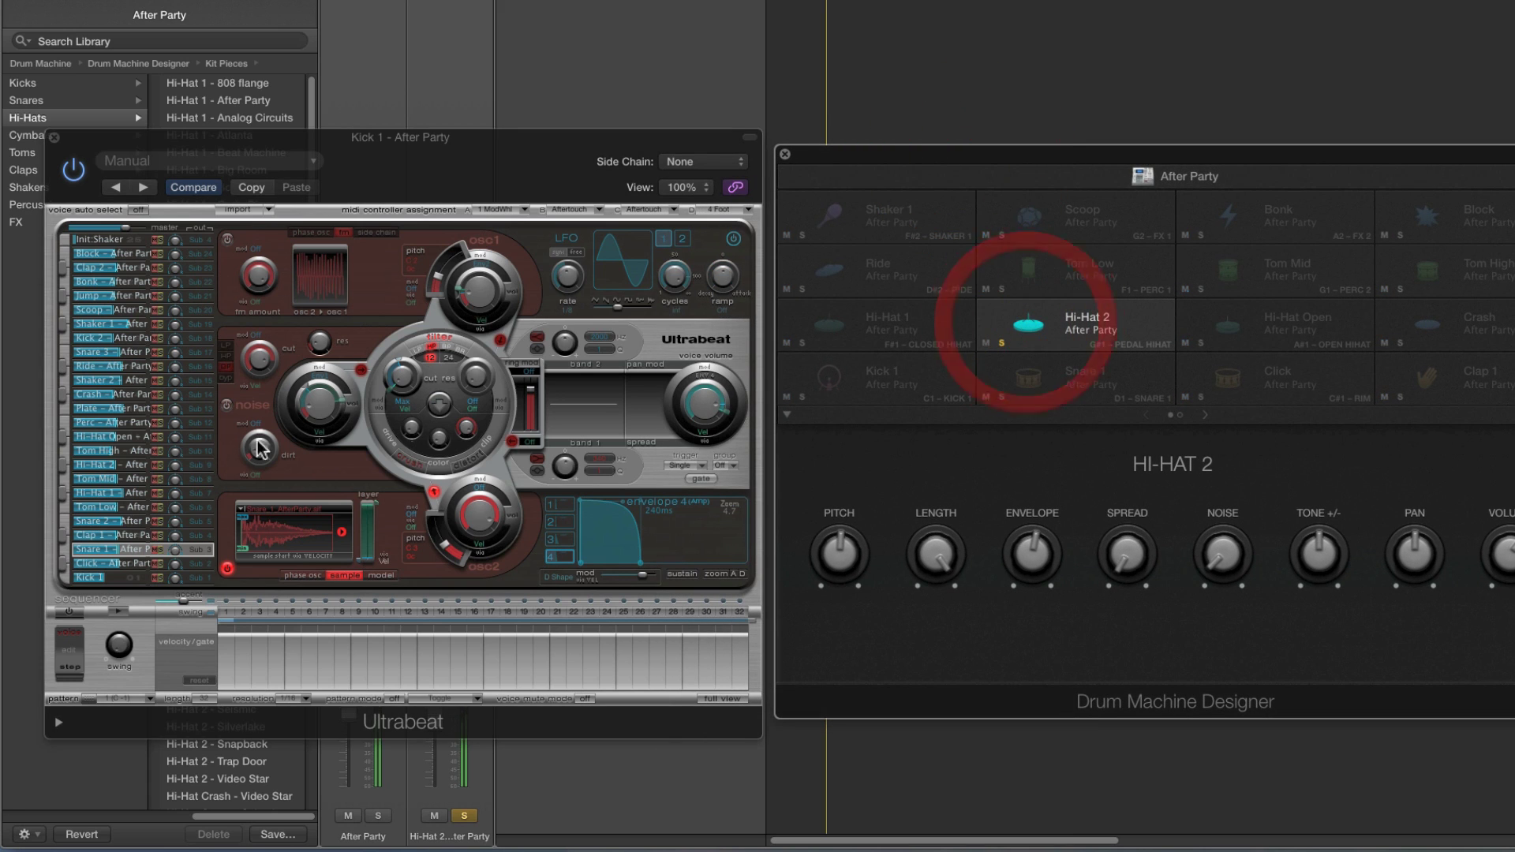
{"action": "left_click", "coordinate": [131, 466]}
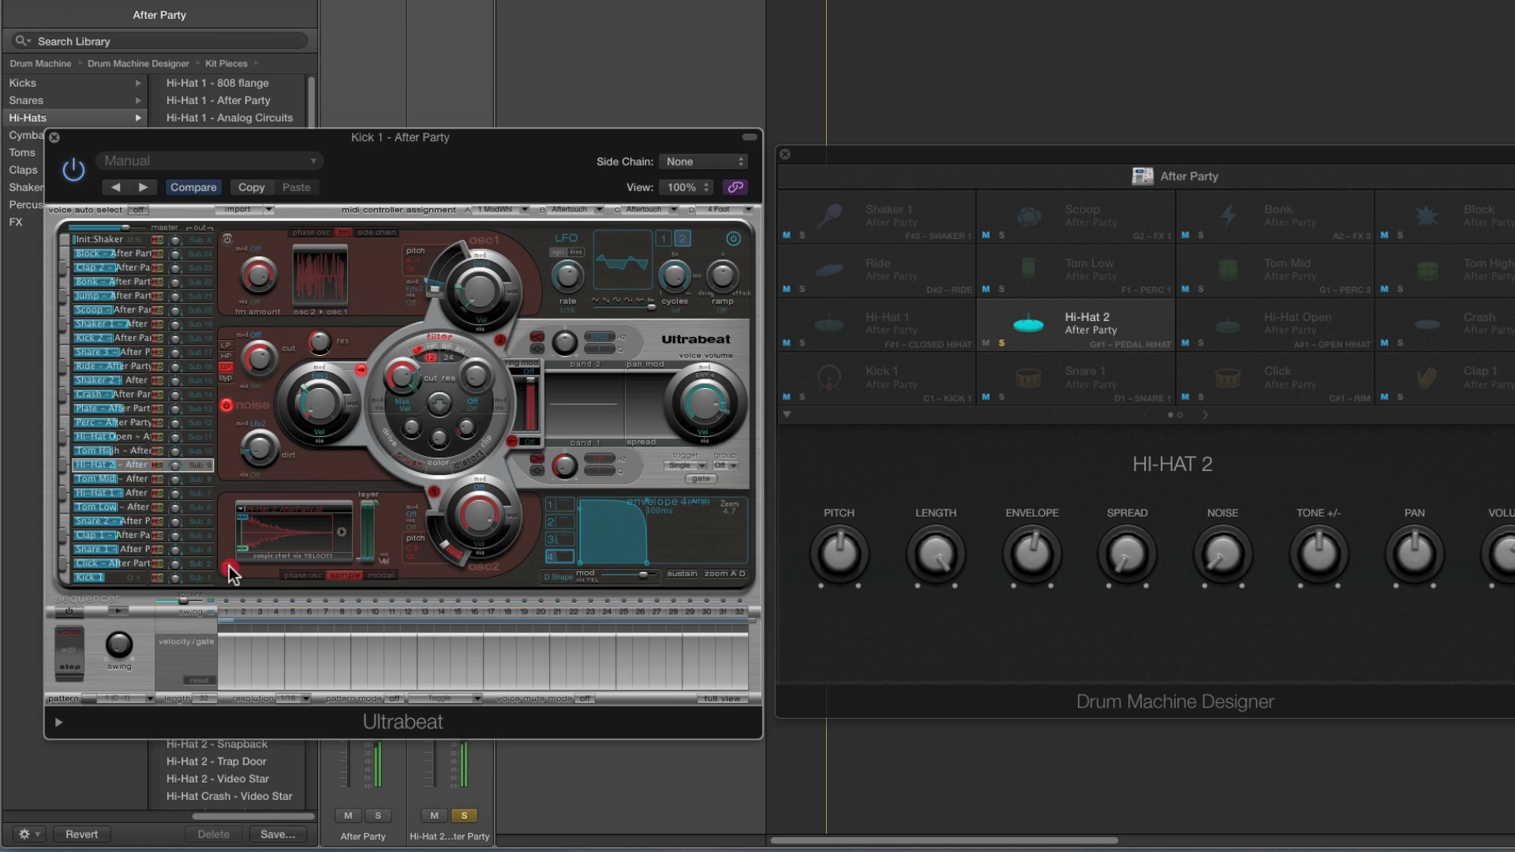
{"action": "left_click", "coordinate": [304, 513]}
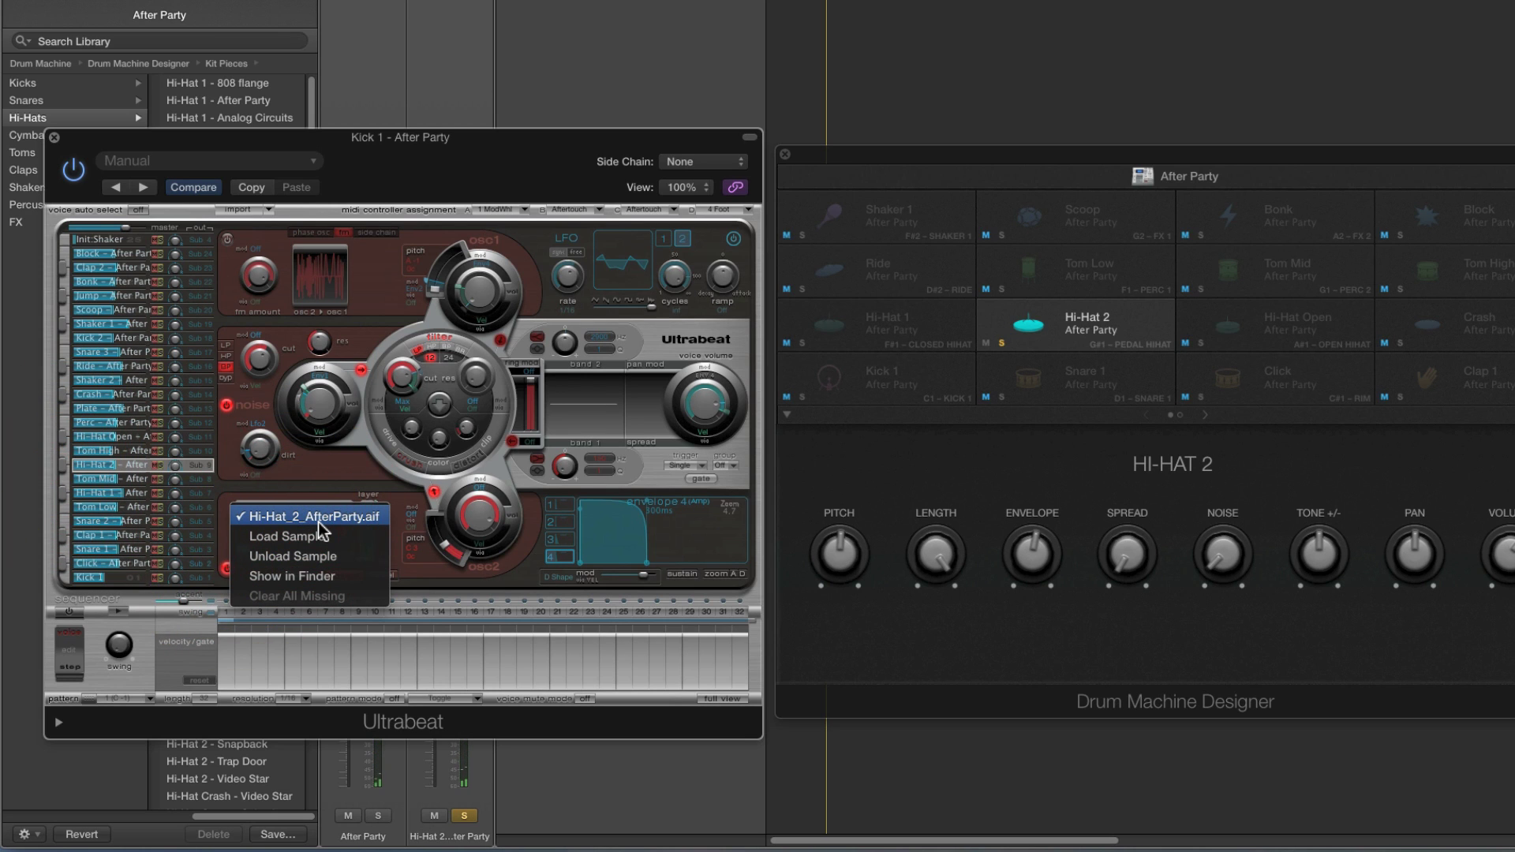
{"action": "left_click", "coordinate": [326, 481]}
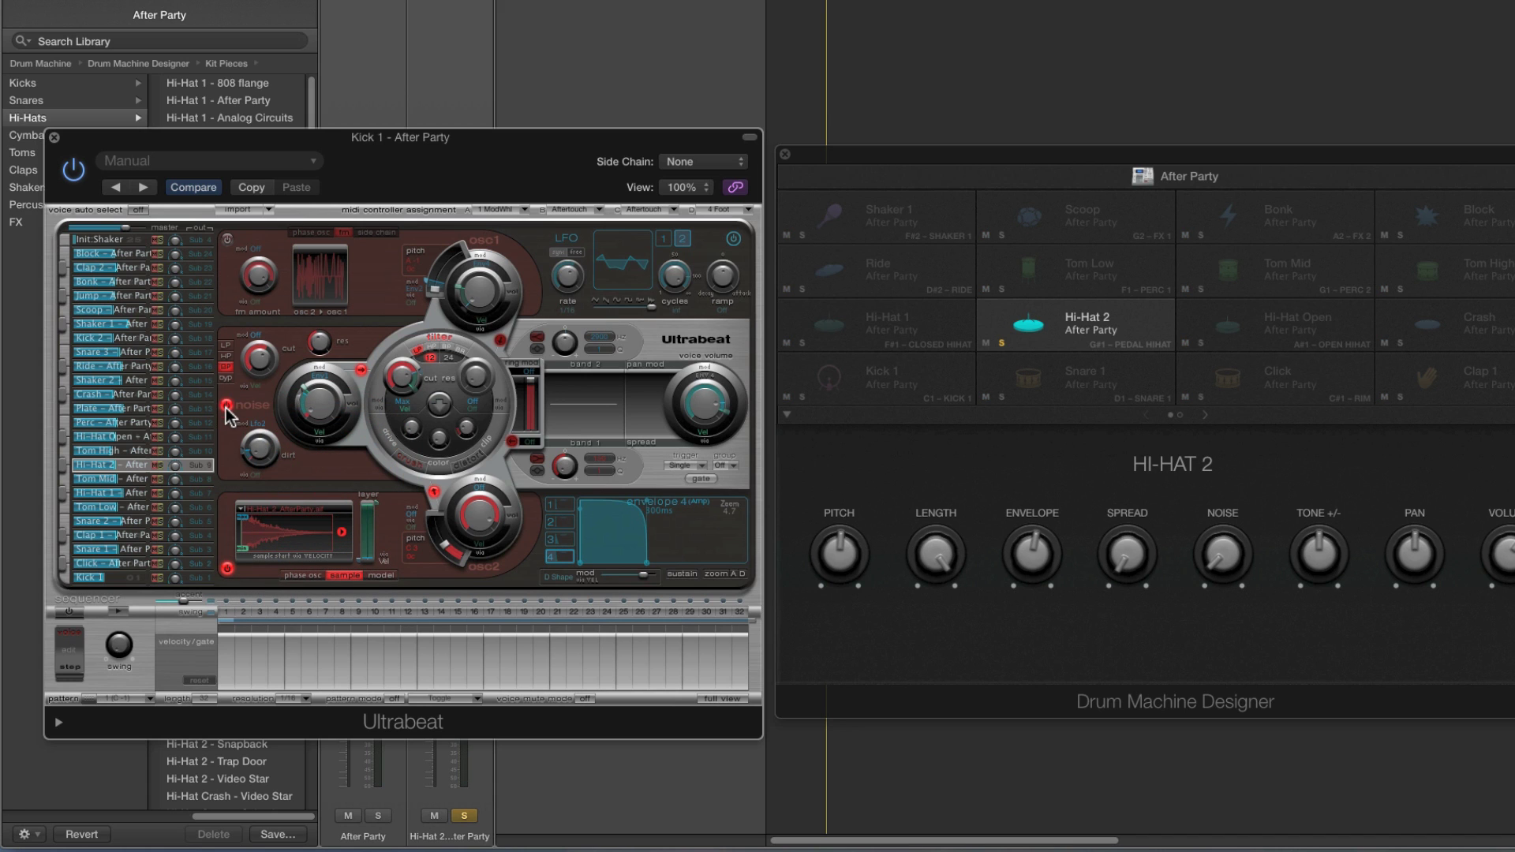
{"action": "left_click", "coordinate": [227, 405]}
Raise Hi-Hat 2's Noise and bring it down to 0% with Ultrabeat open, then unsolo the pad and uncover Ultrabeat
{"action": "left_click_drag", "start_coordinate": [1075, 155], "coordinate": [729, 155]}
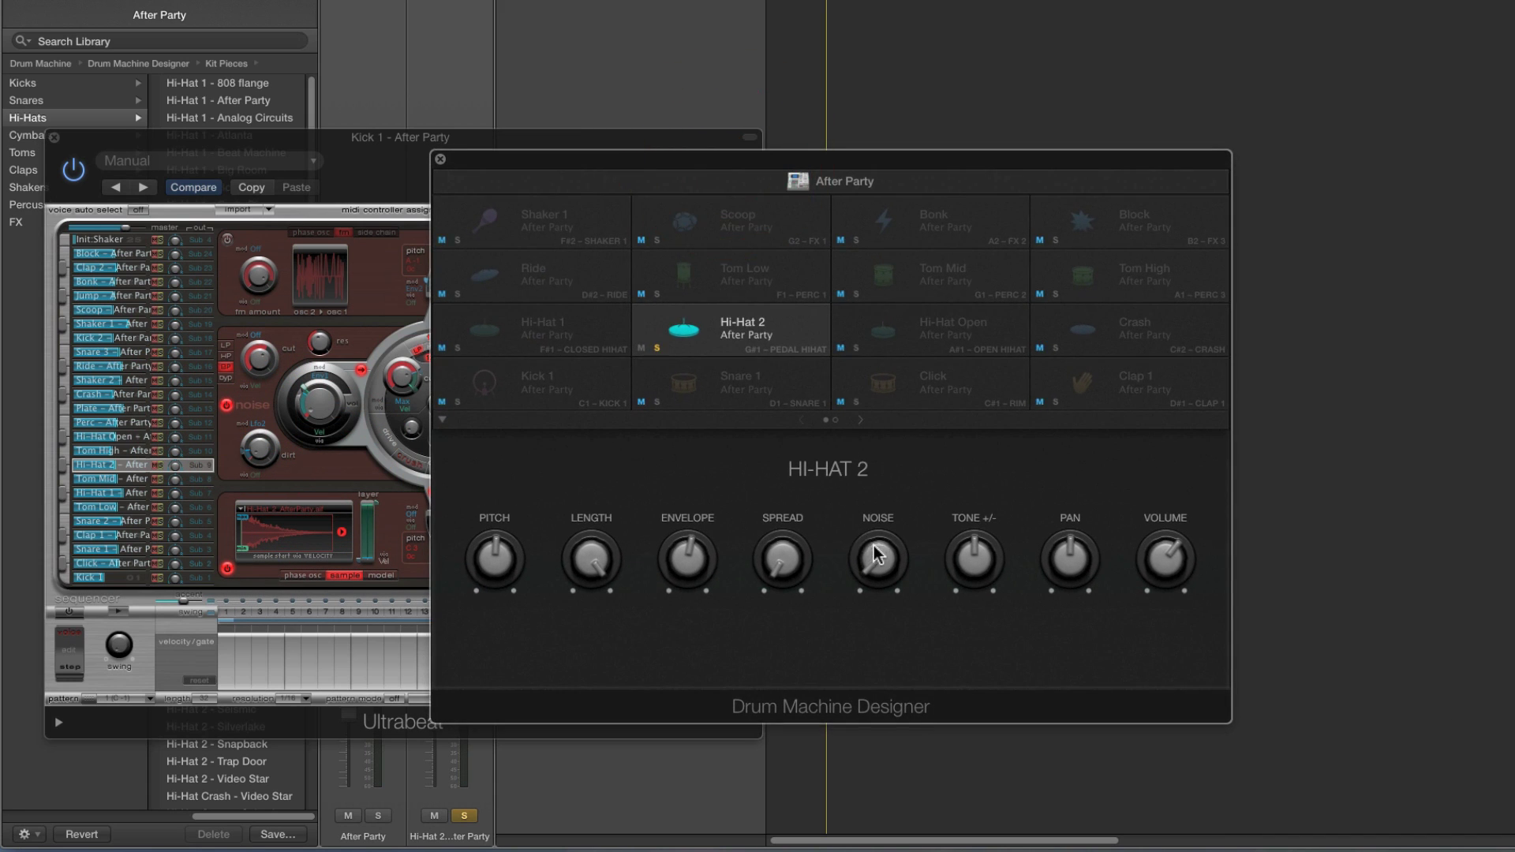
{"action": "left_click_drag", "start_coordinate": [875, 560], "coordinate": [875, 551]}
{"action": "mouse_move", "coordinate": [873, 562]}
{"action": "left_mouse_down"}
{"action": "mouse_move", "coordinate": [889, 429]}
{"action": "mouse_move", "coordinate": [886, 491]}
{"action": "mouse_move", "coordinate": [876, 431]}
{"action": "left_mouse_up"}
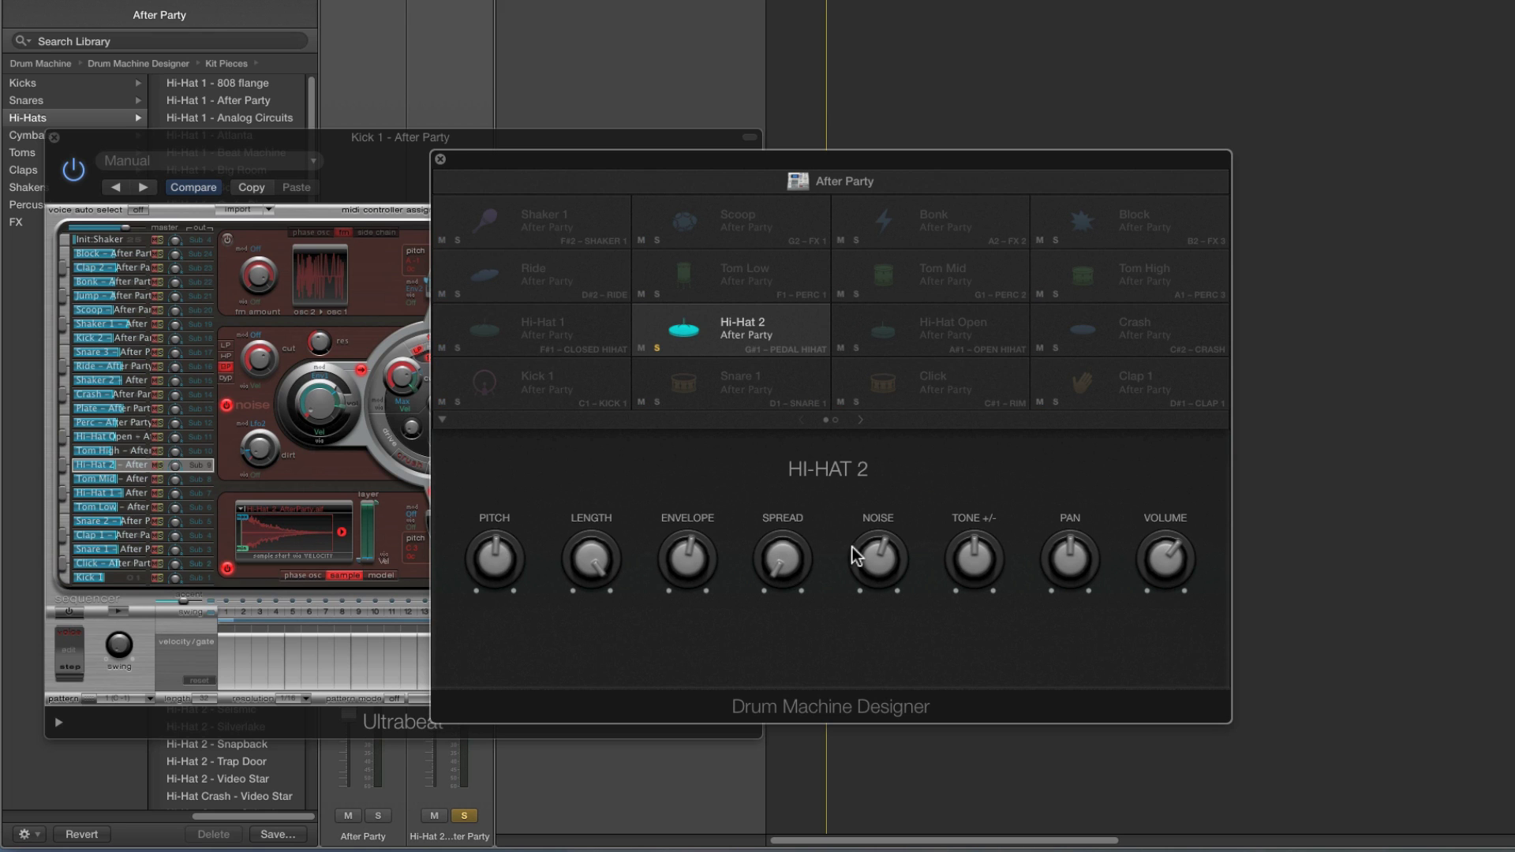
{"action": "mouse_move", "coordinate": [868, 556]}
{"action": "left_mouse_down"}
{"action": "mouse_move", "coordinate": [879, 434]}
{"action": "mouse_move", "coordinate": [876, 561]}
{"action": "mouse_move", "coordinate": [917, 710]}
{"action": "left_mouse_up"}
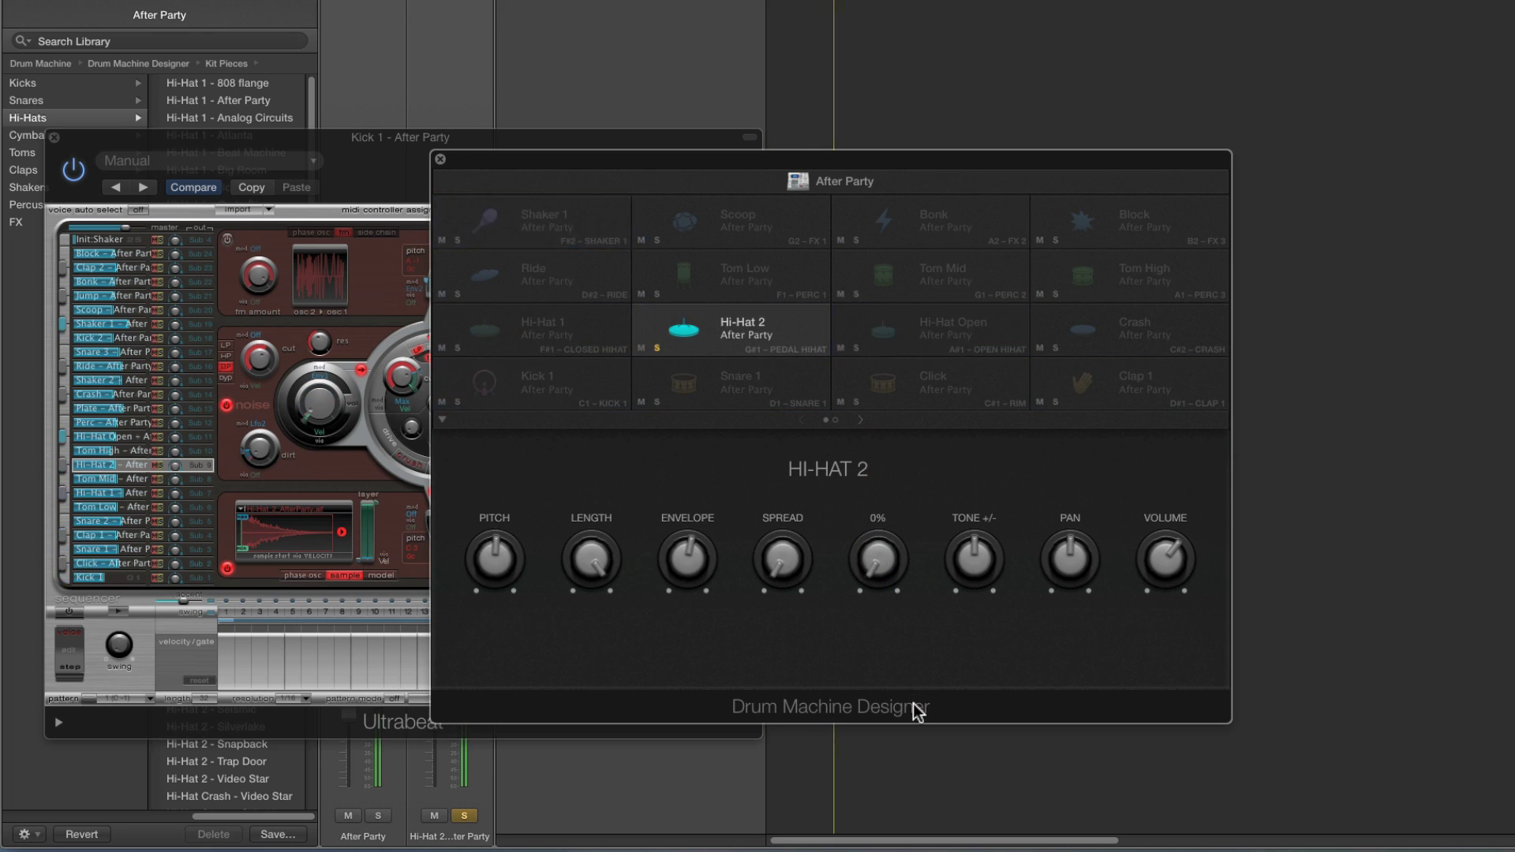
{"action": "left_click_drag", "start_coordinate": [906, 632], "coordinate": [905, 669]}
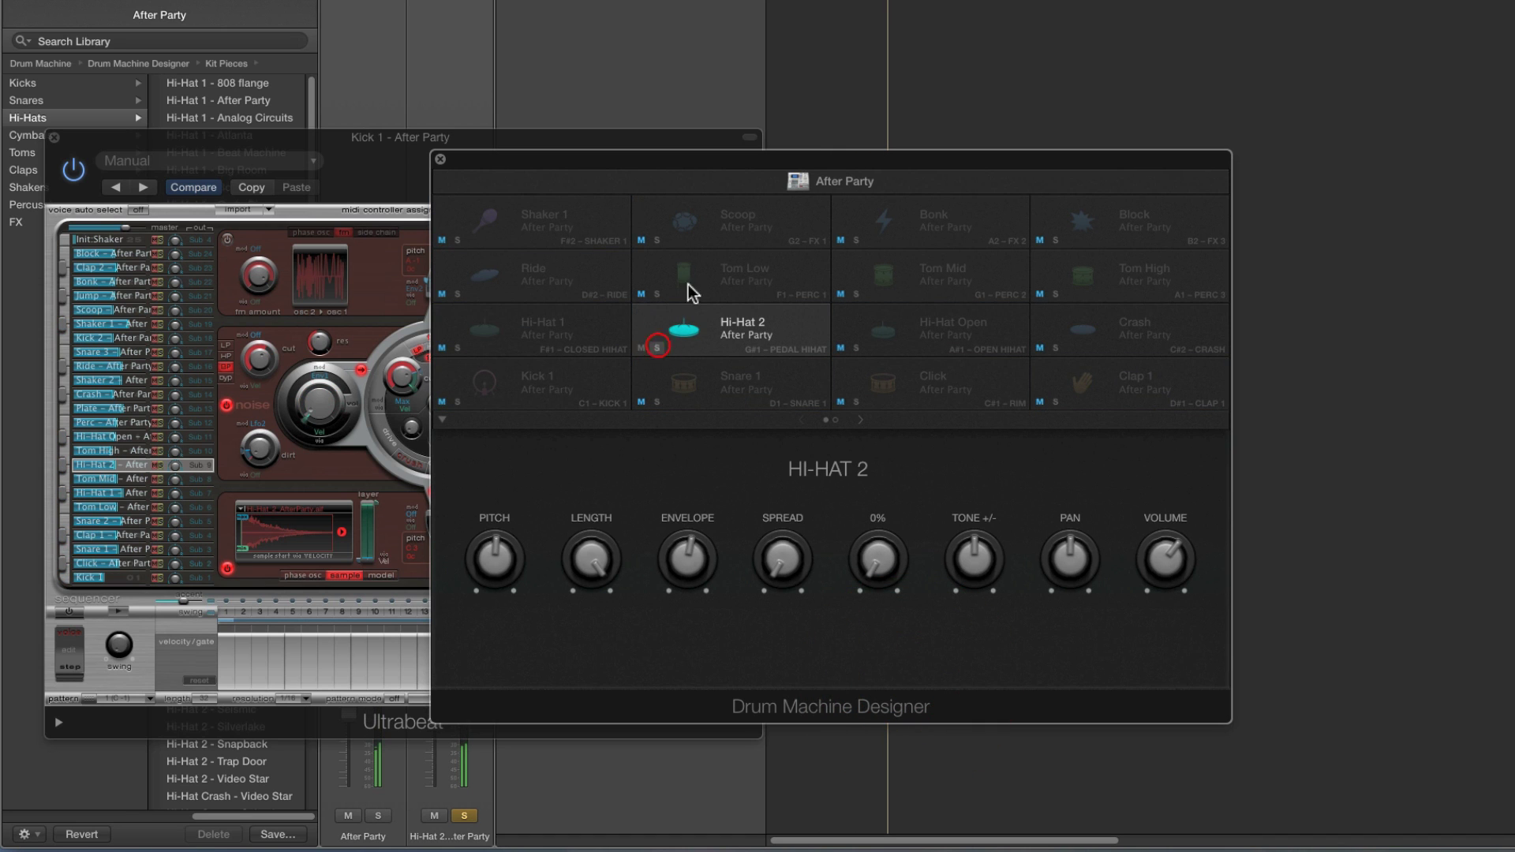
{"action": "left_click_drag", "start_coordinate": [704, 165], "coordinate": [1053, 149]}
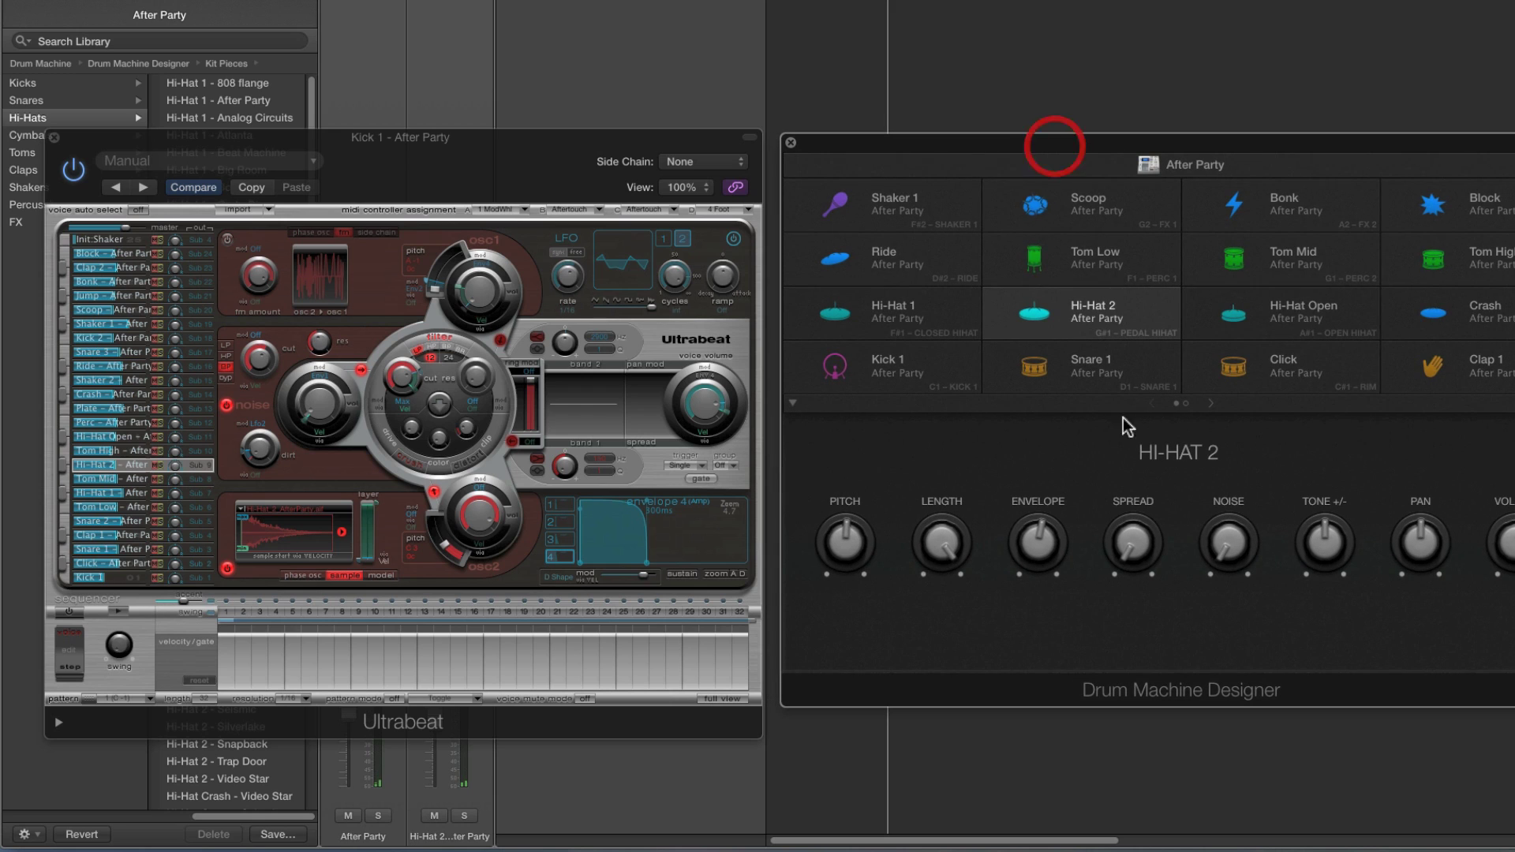
Solo Kick 1 and inspect its voice in Ultrabeat, including the sample slot of oscillator 2
{"action": "left_click", "coordinate": [866, 377]}
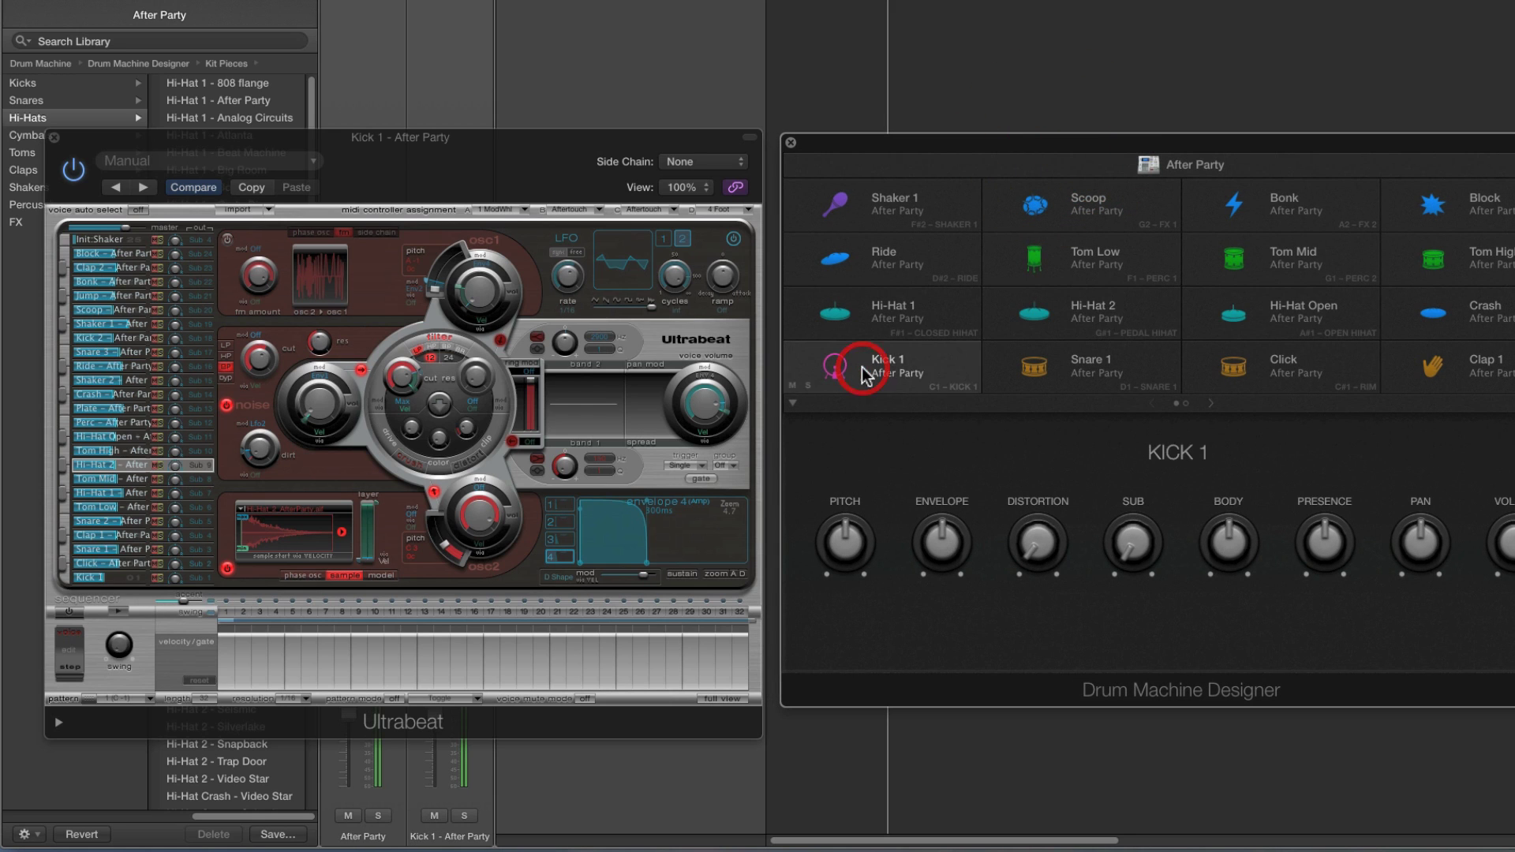
{"action": "left_click", "coordinate": [809, 387]}
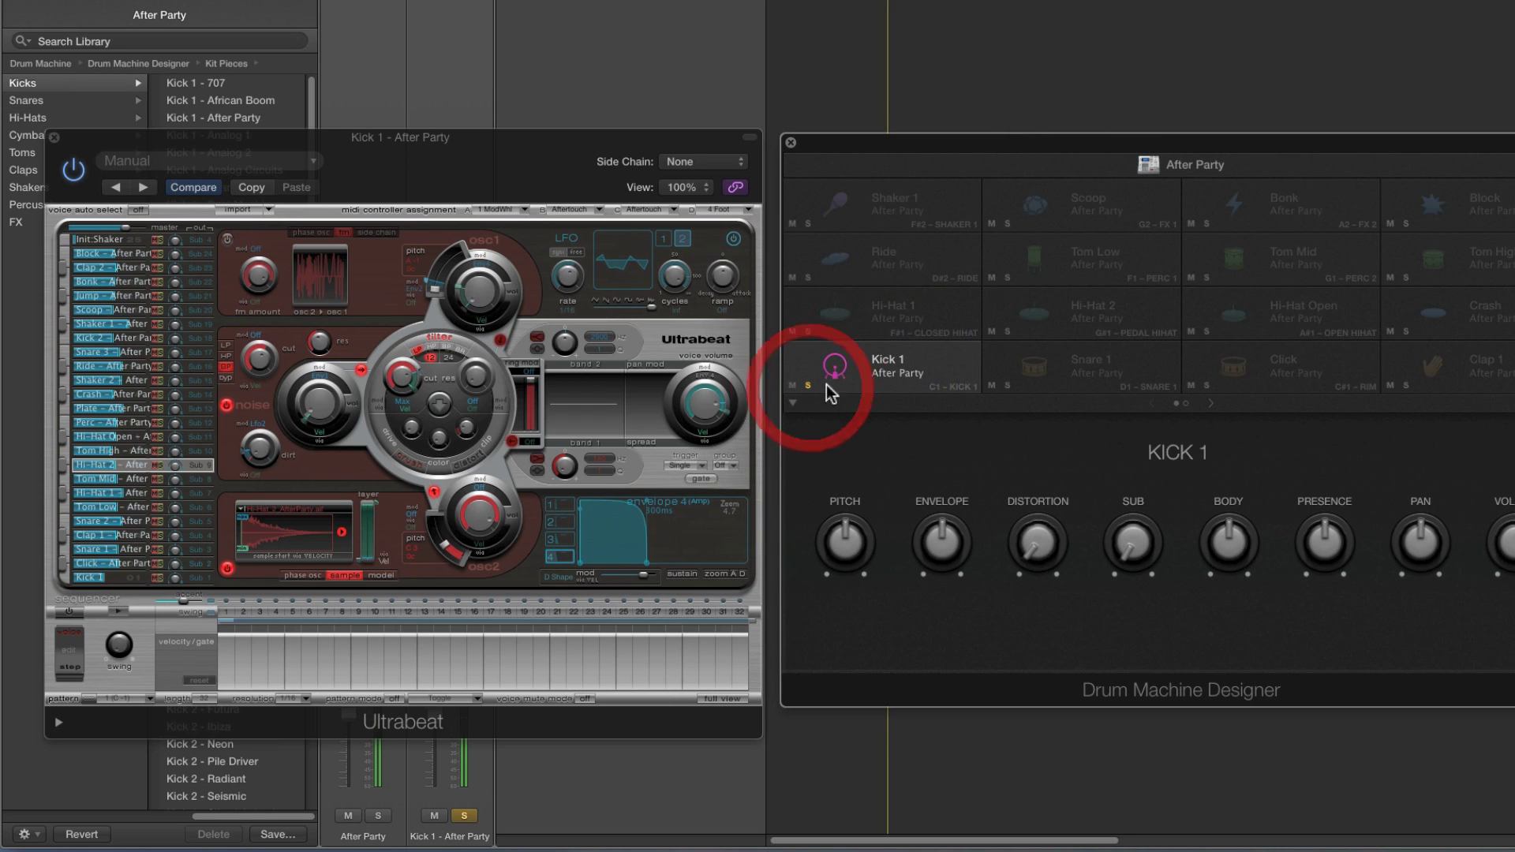
{"action": "left_click", "coordinate": [131, 579]}
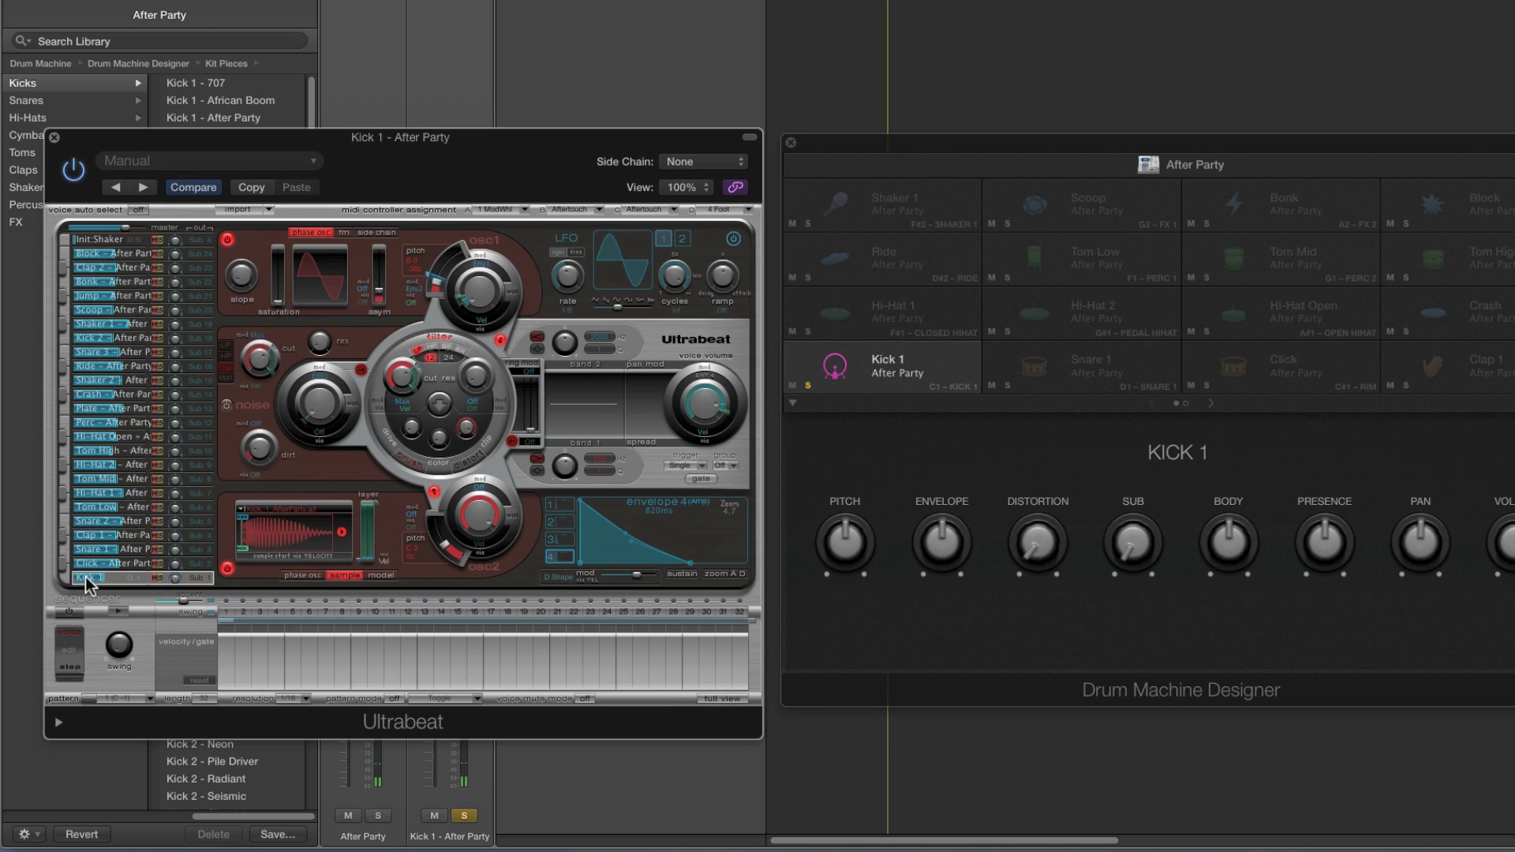
{"action": "left_click", "coordinate": [67, 580]}
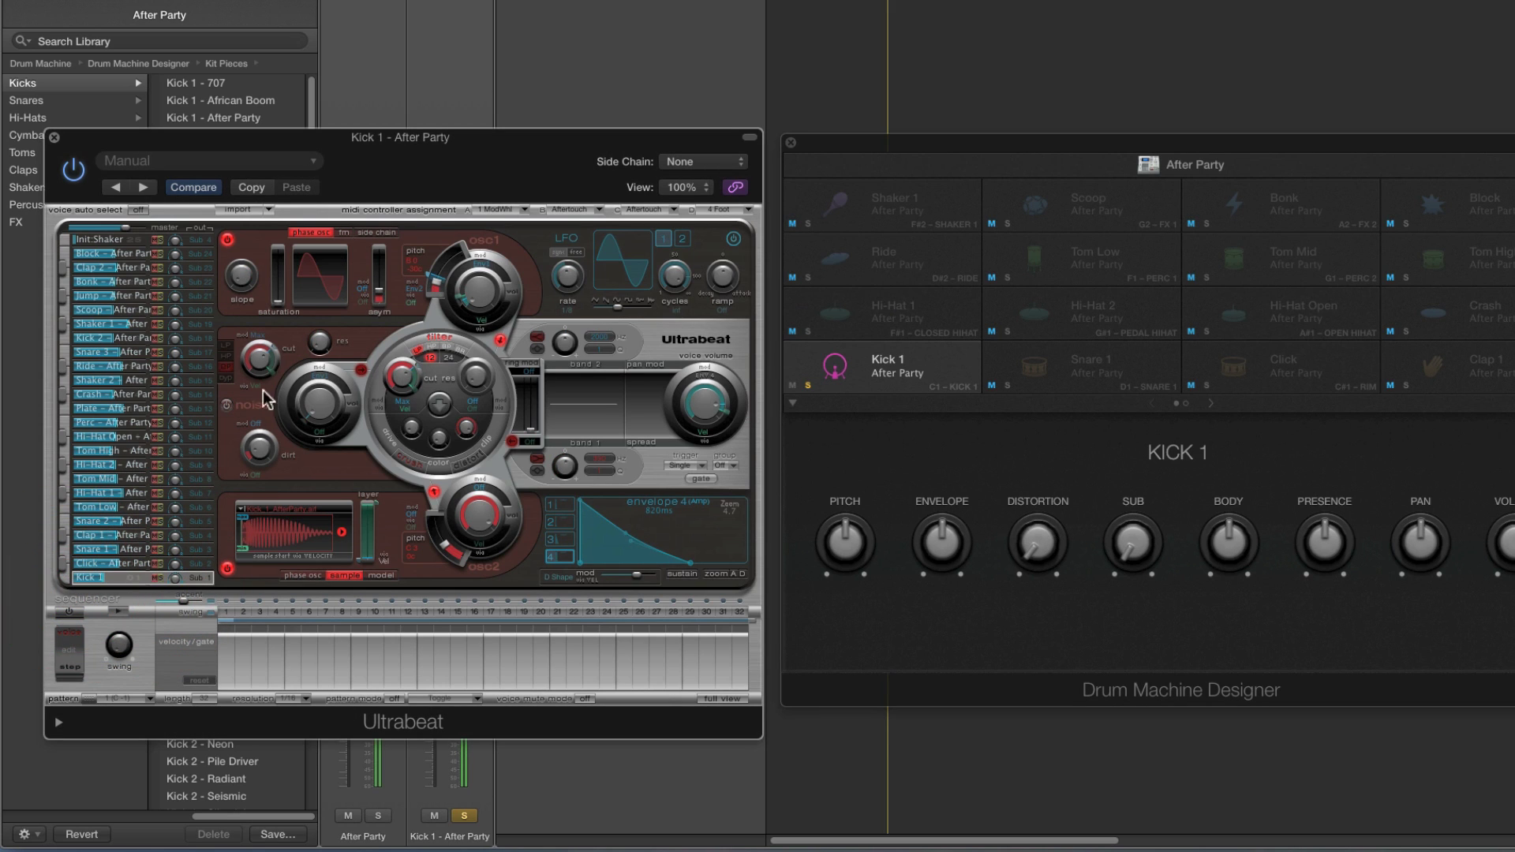
{"action": "left_click", "coordinate": [297, 519]}
{"action": "left_click", "coordinate": [319, 458]}
Check Kick 1's Pitch control against its Ultrabeat voice and examine the volume of oscillator 1
{"action": "left_click_drag", "start_coordinate": [883, 155], "coordinate": [684, 180]}
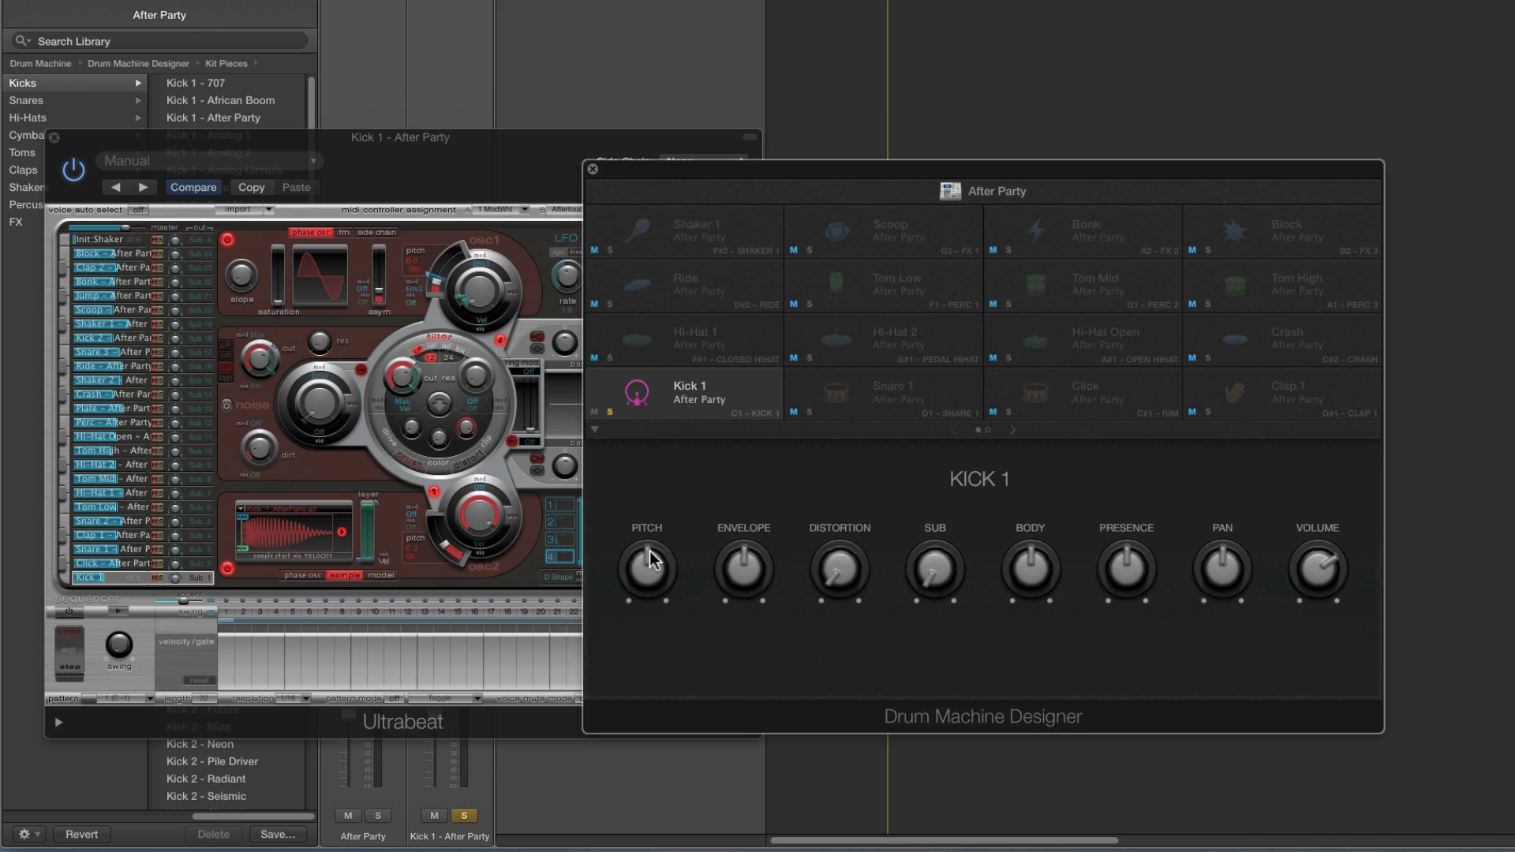
{"action": "mouse_move", "coordinate": [651, 561]}
{"action": "left_mouse_down"}
{"action": "mouse_move", "coordinate": [646, 461]}
{"action": "mouse_move", "coordinate": [665, 623]}
{"action": "mouse_move", "coordinate": [653, 473]}
{"action": "mouse_move", "coordinate": [649, 561]}
{"action": "left_mouse_up"}
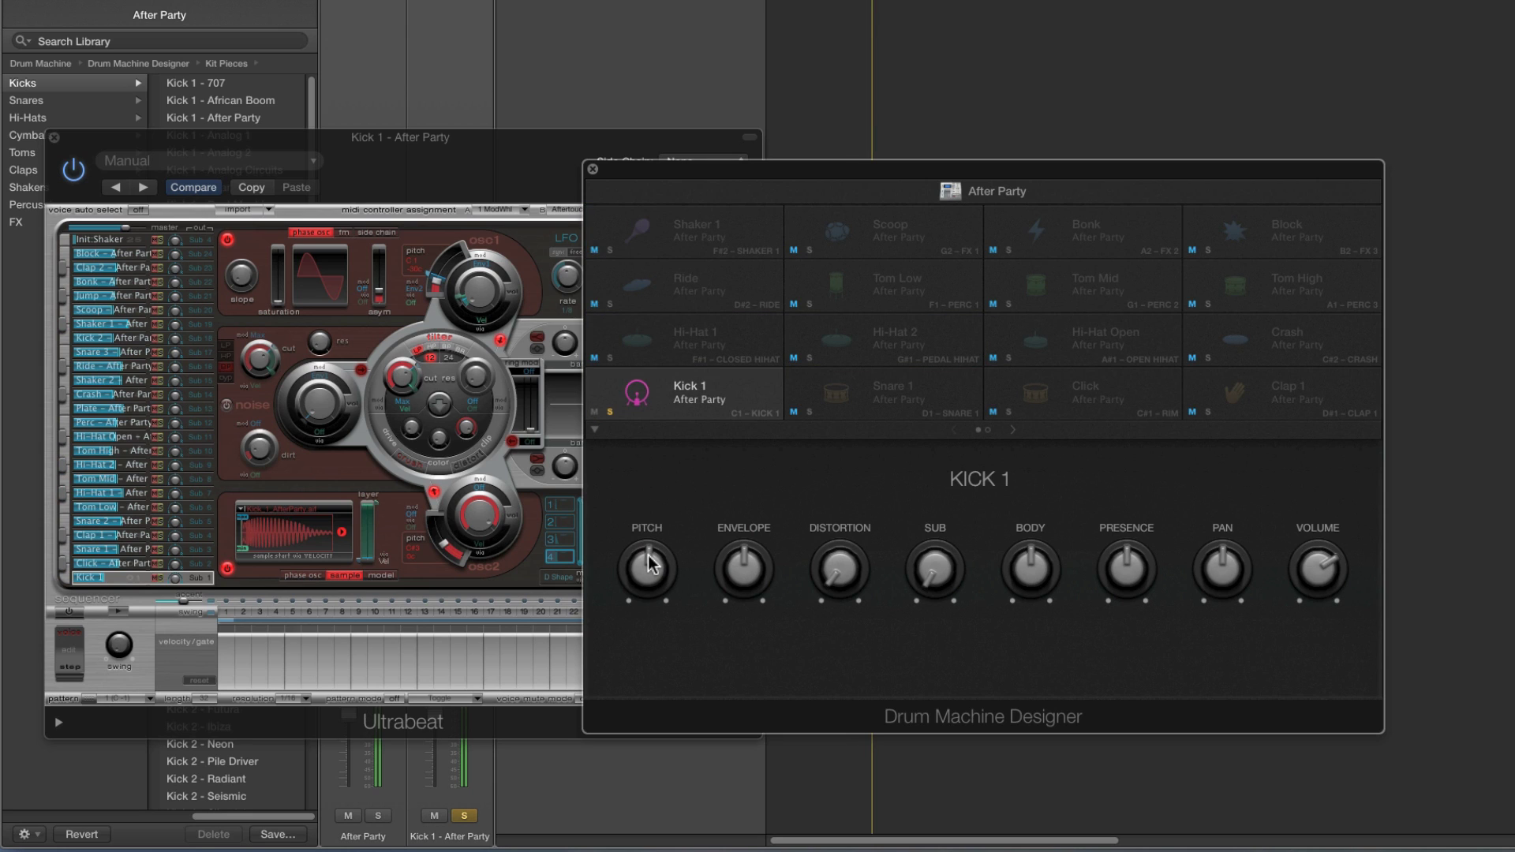
{"action": "left_click", "coordinate": [648, 563]}
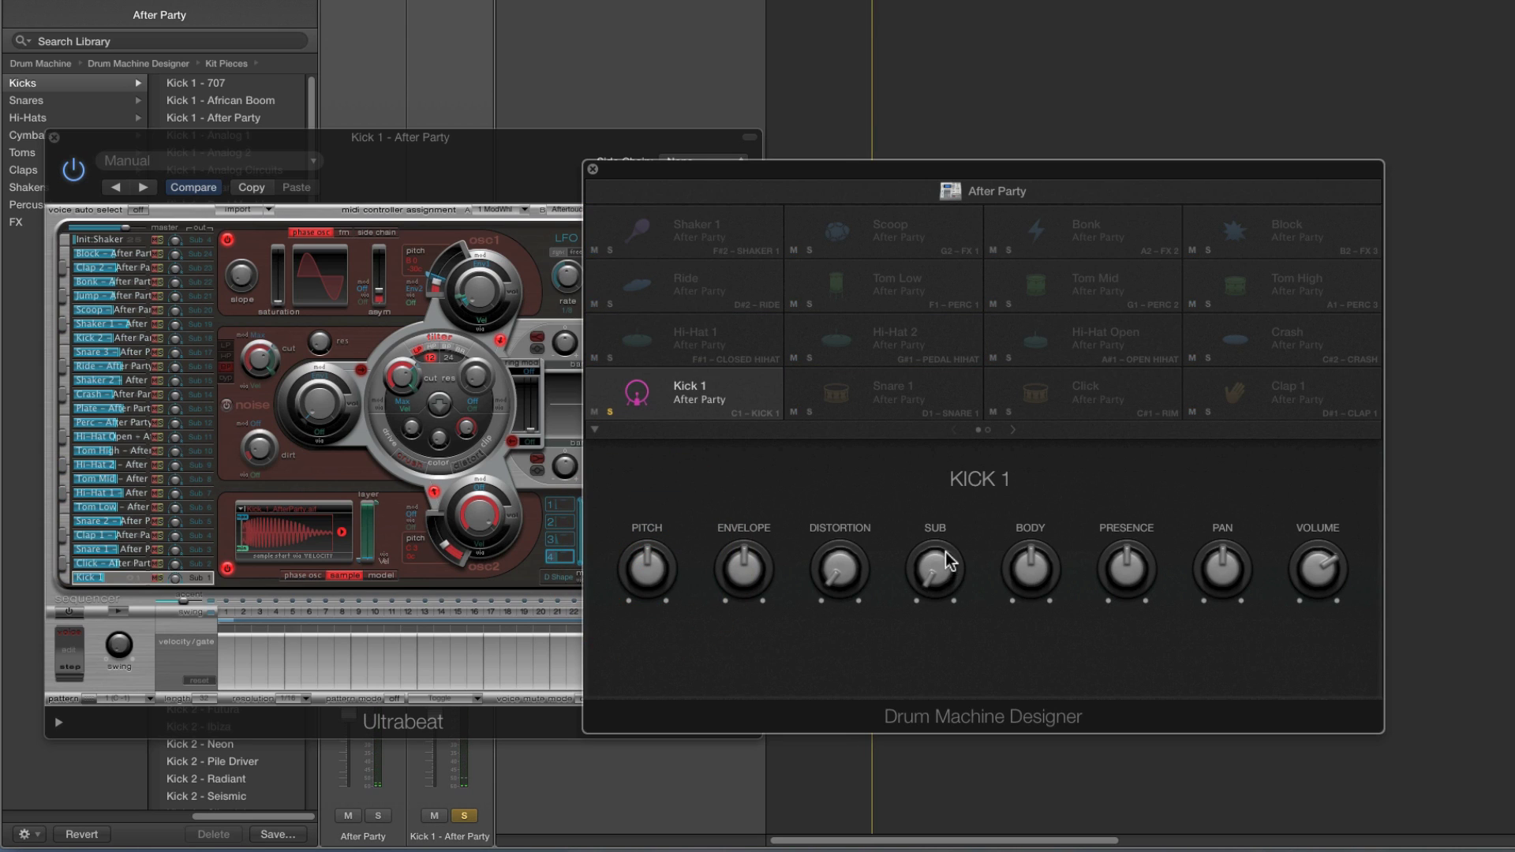
{"action": "left_click", "coordinate": [483, 300]}
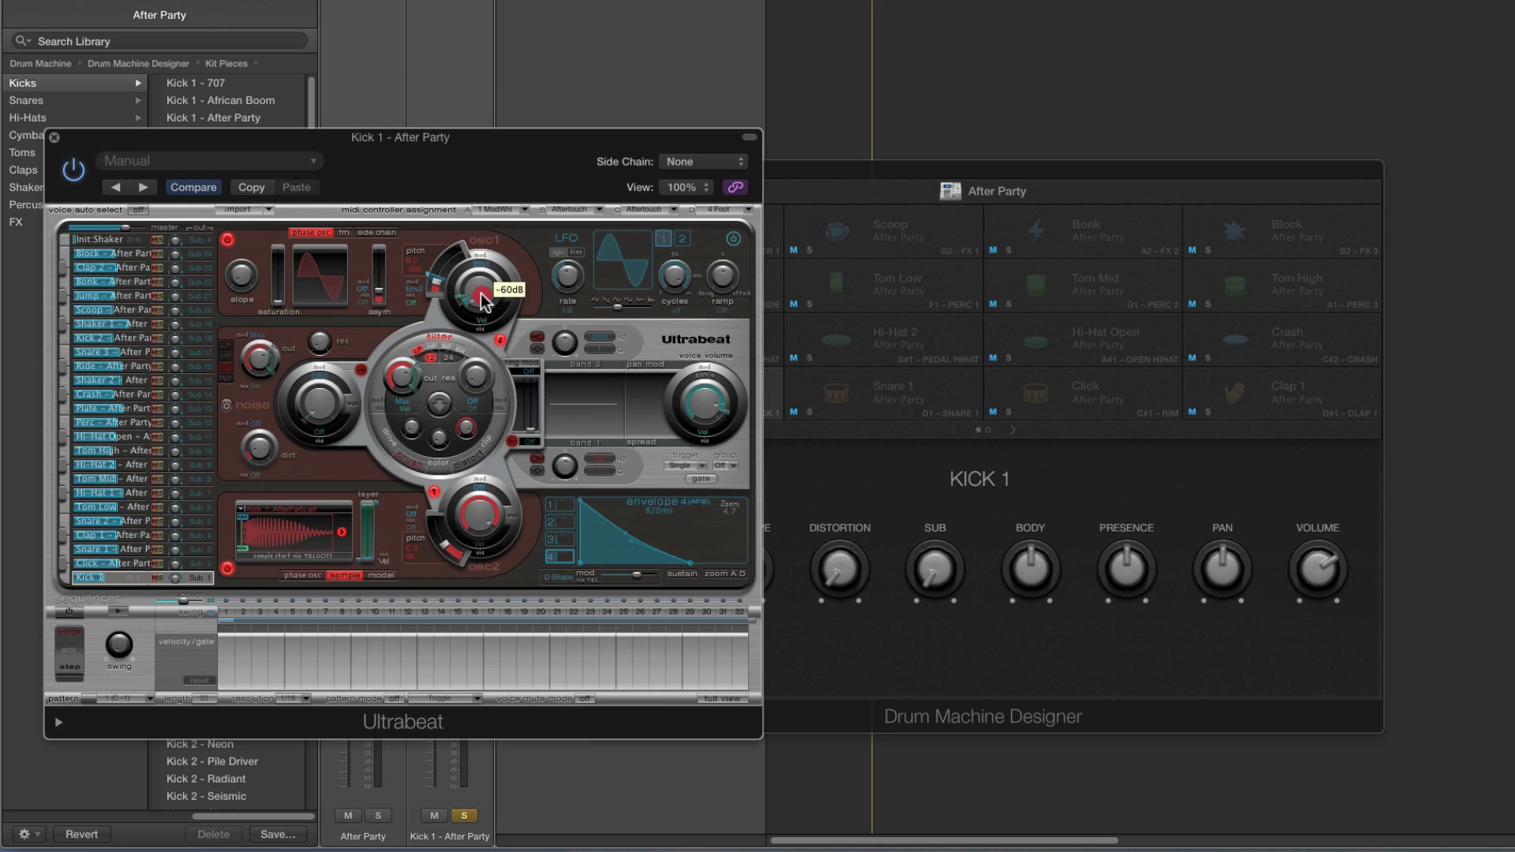
{"action": "mouse_move", "coordinate": [483, 300]}
{"action": "left_mouse_down"}
{"action": "mouse_move", "coordinate": [481, 225]}
{"action": "mouse_move", "coordinate": [479, 290]}
{"action": "left_mouse_up"}
Sweep Kick 1's Sub control up and back down, then uncover Ultrabeat and unsolo the pad
{"action": "left_click", "coordinate": [886, 165]}
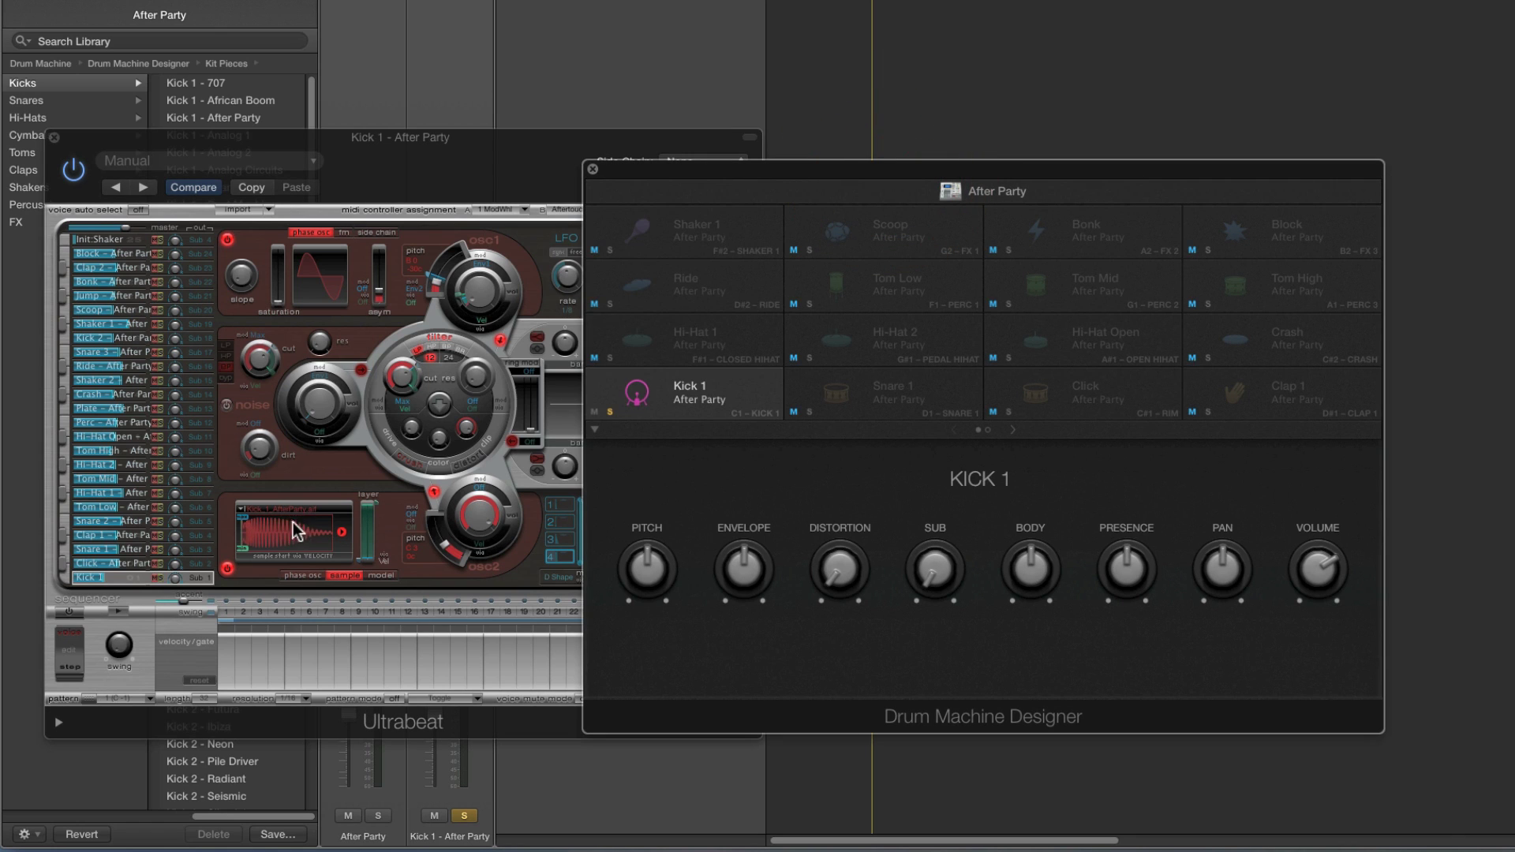
{"action": "left_click_drag", "start_coordinate": [931, 571], "coordinate": [904, 383]}
{"action": "left_click_drag", "start_coordinate": [881, 170], "coordinate": [1075, 153]}
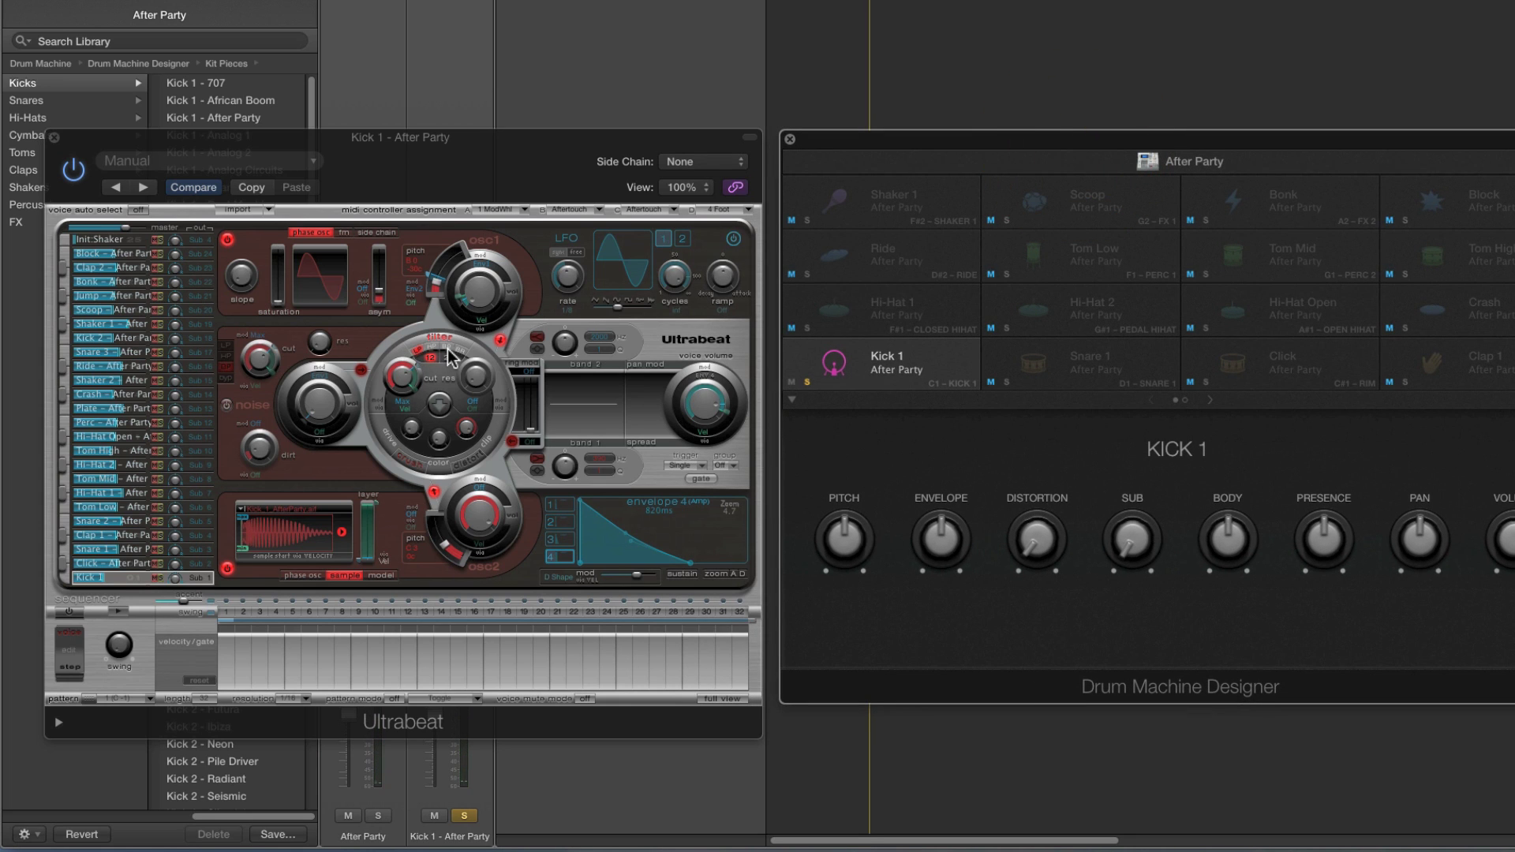
{"action": "left_click", "coordinate": [809, 383]}
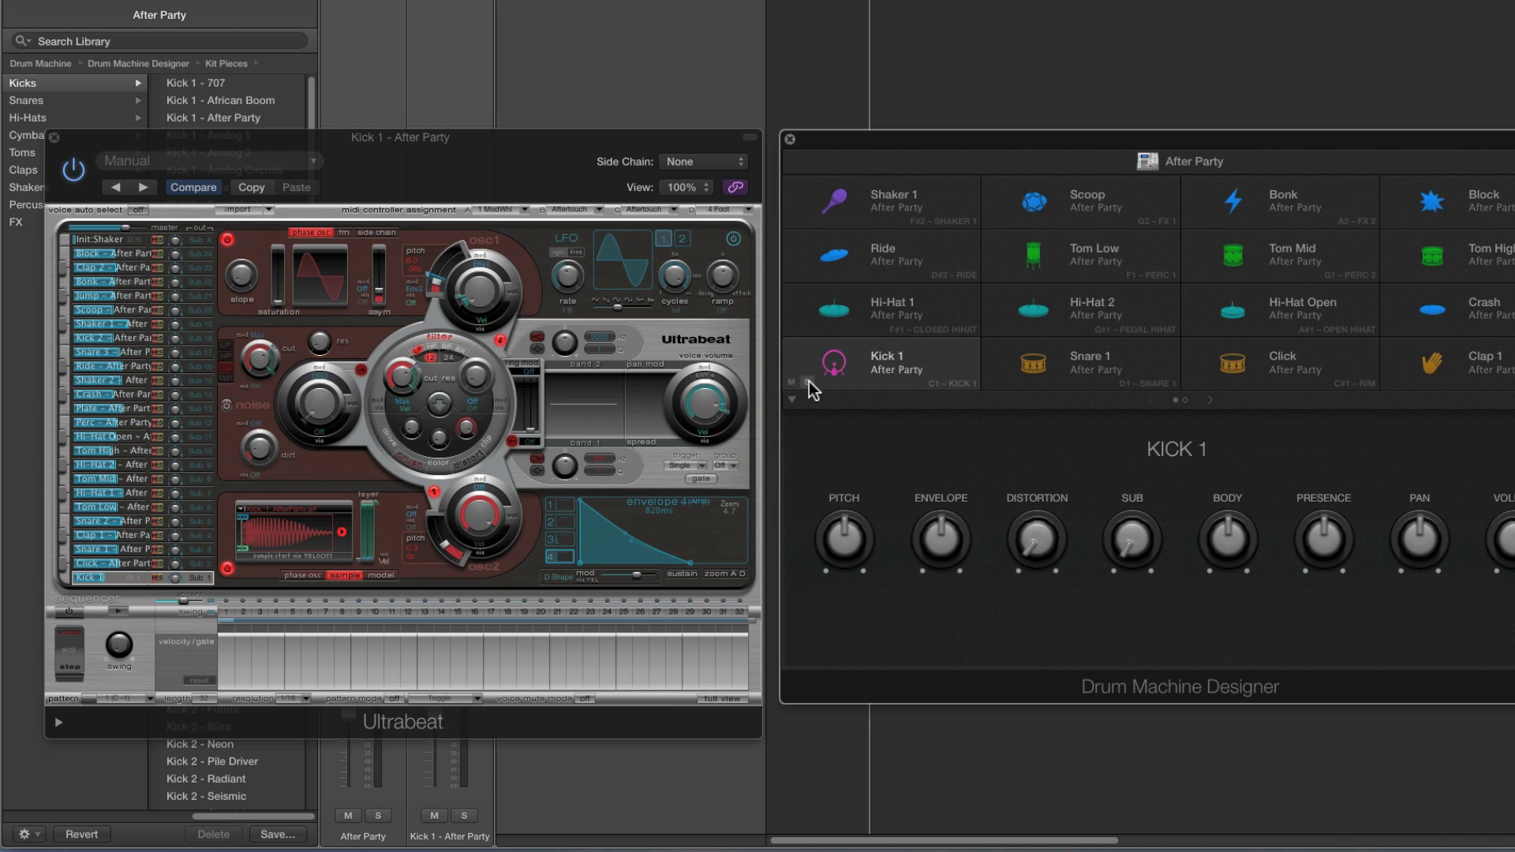
Select the whole After Party kit to show its Mix and Effects controls, and close Ultrabeat
{"action": "left_click", "coordinate": [1144, 167]}
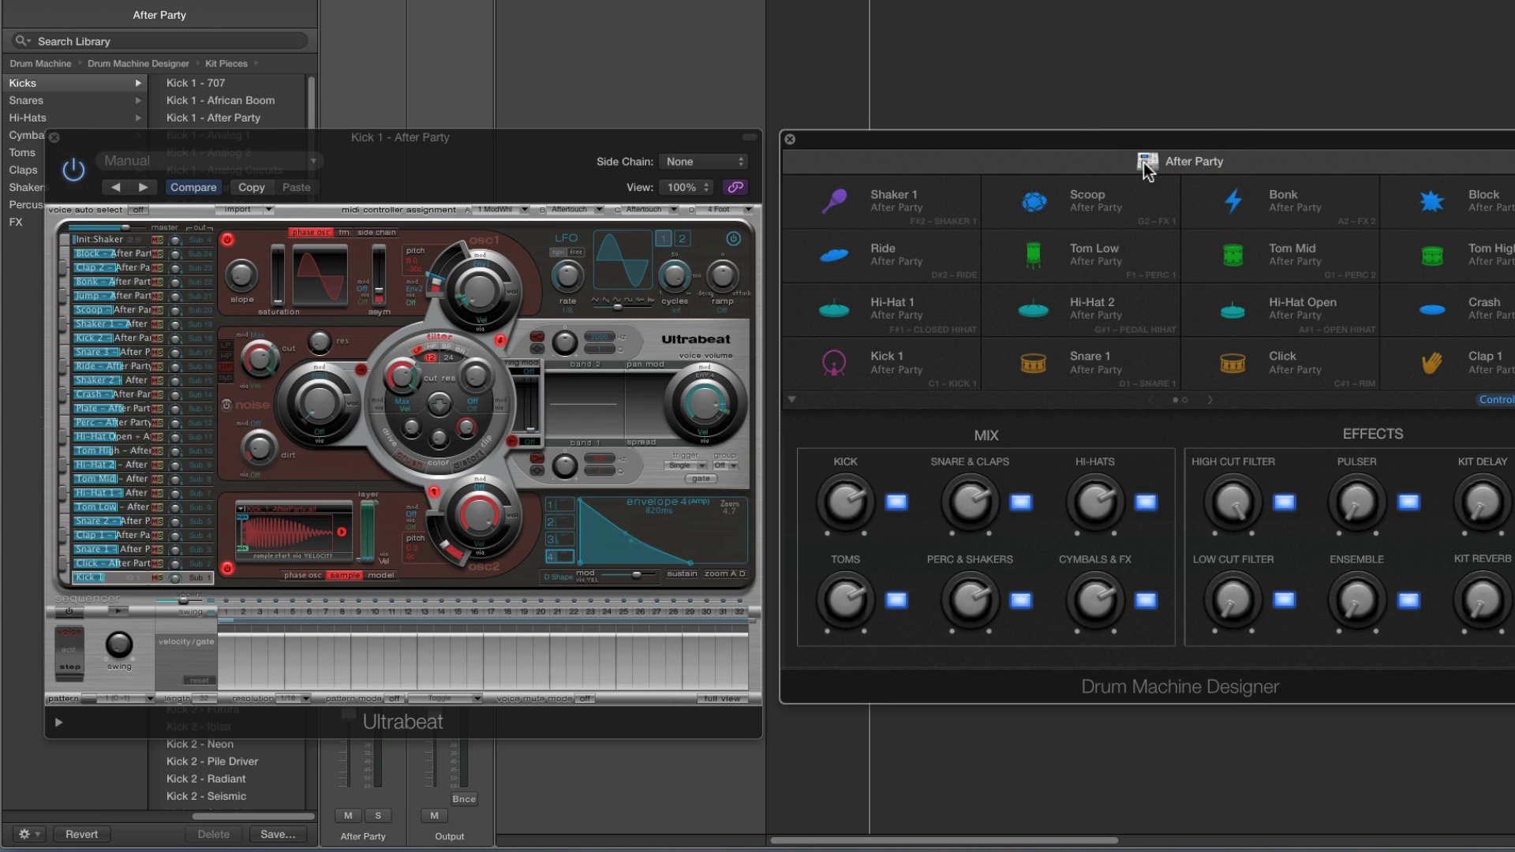
{"action": "left_click", "coordinate": [54, 138]}
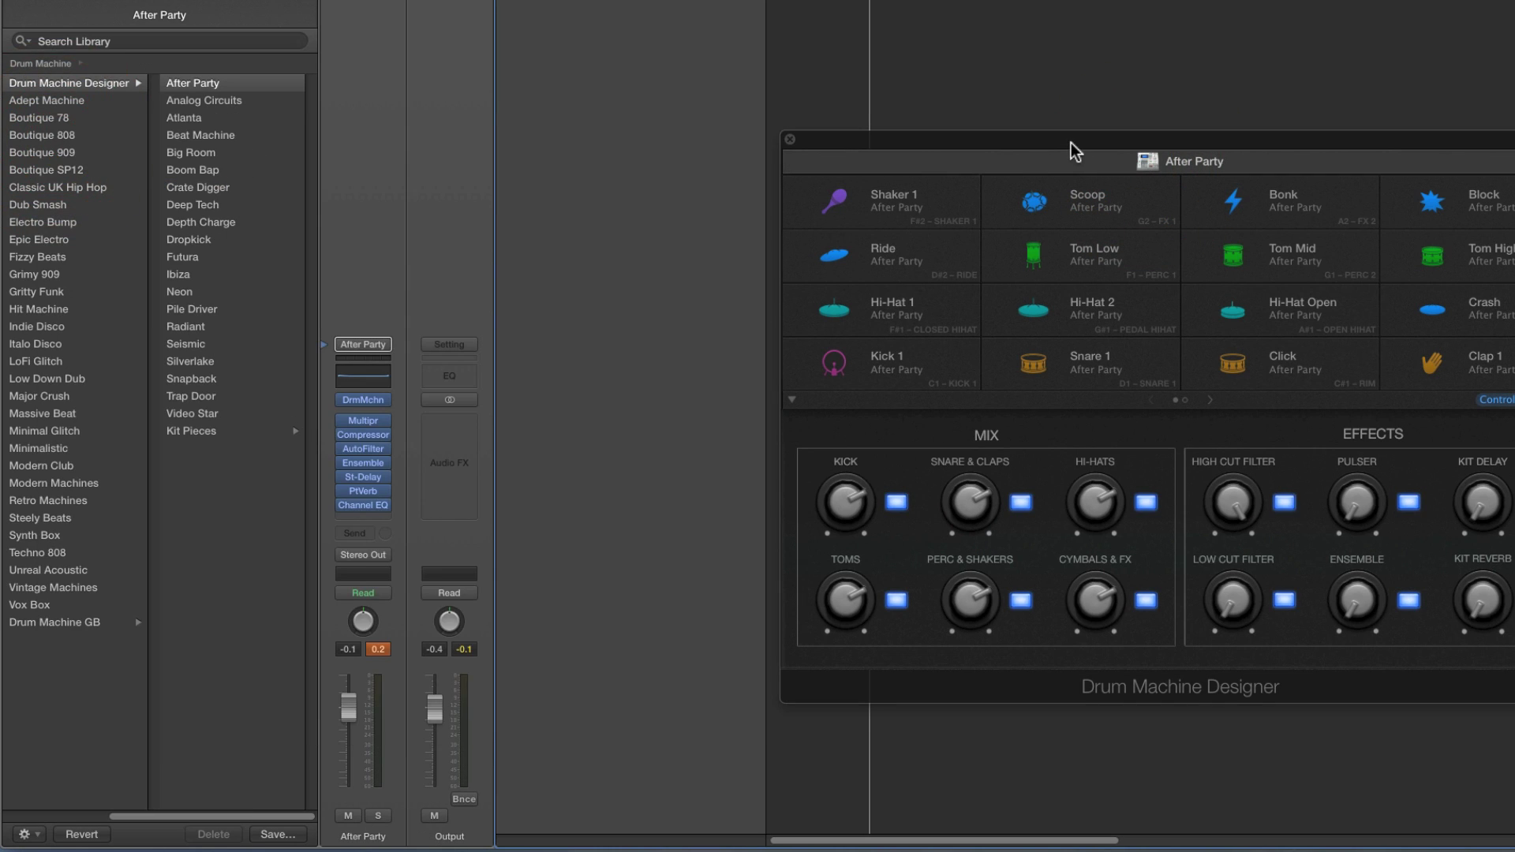
{"action": "left_click_drag", "start_coordinate": [1069, 147], "coordinate": [906, 119]}
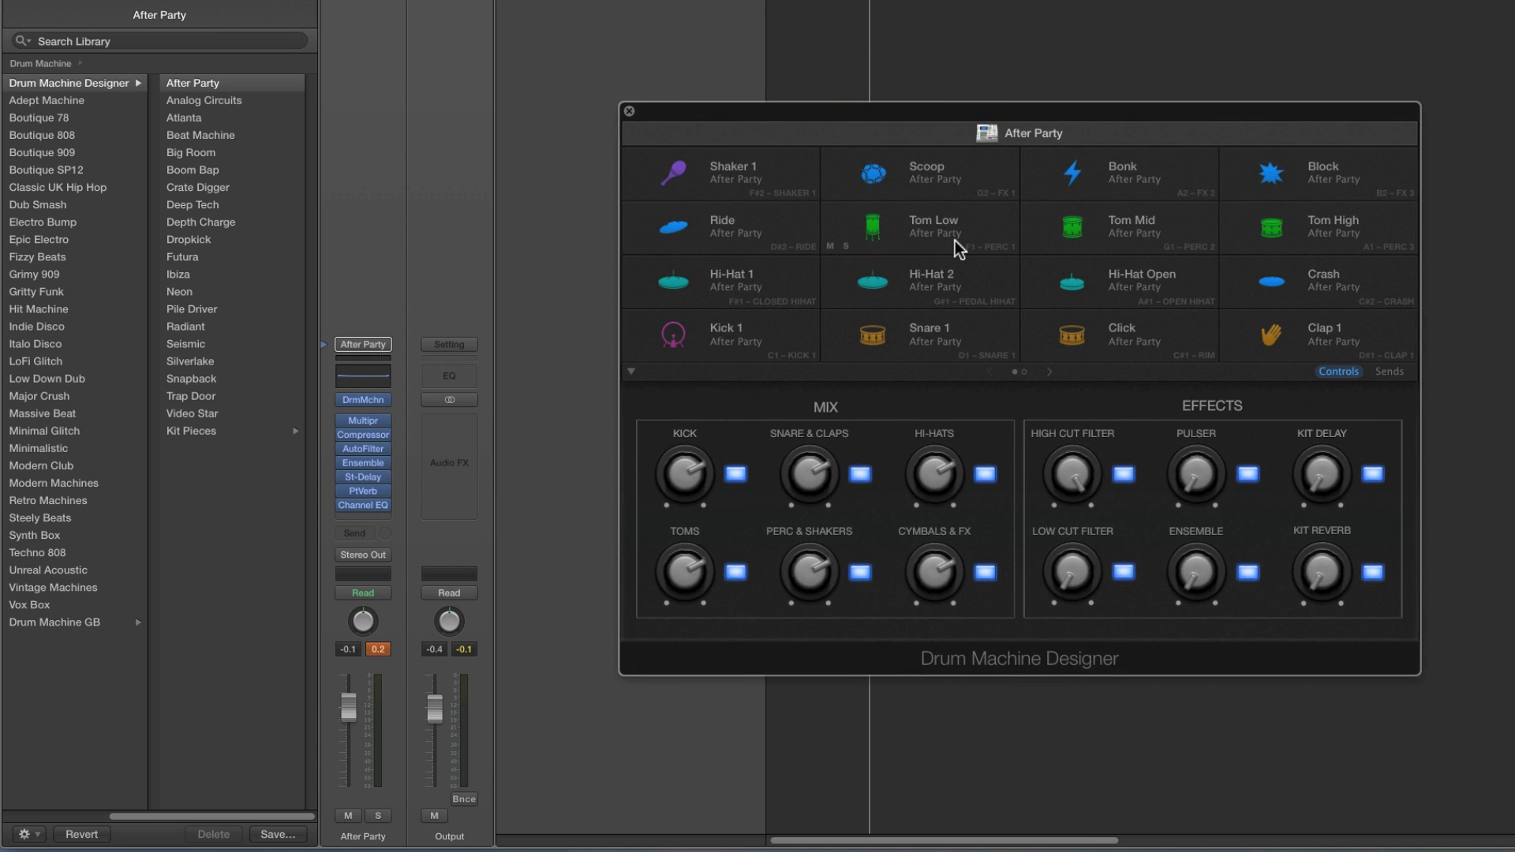
Compare the kit's Group Delay and Group Reverb sends with its Mix and Effects controls
{"action": "left_click", "coordinate": [1389, 371]}
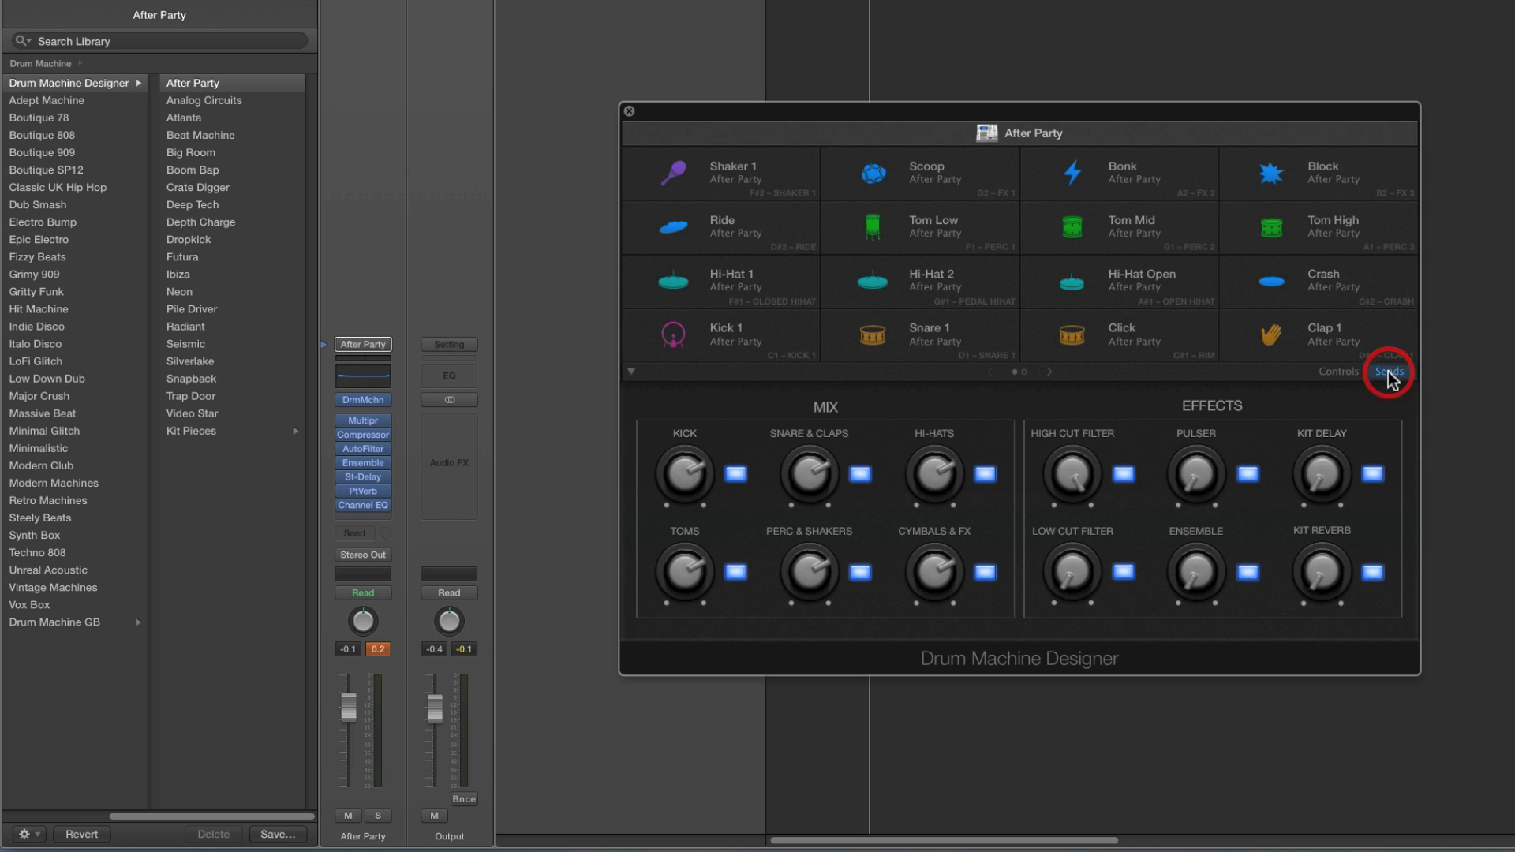
{"action": "left_click", "coordinate": [1338, 371]}
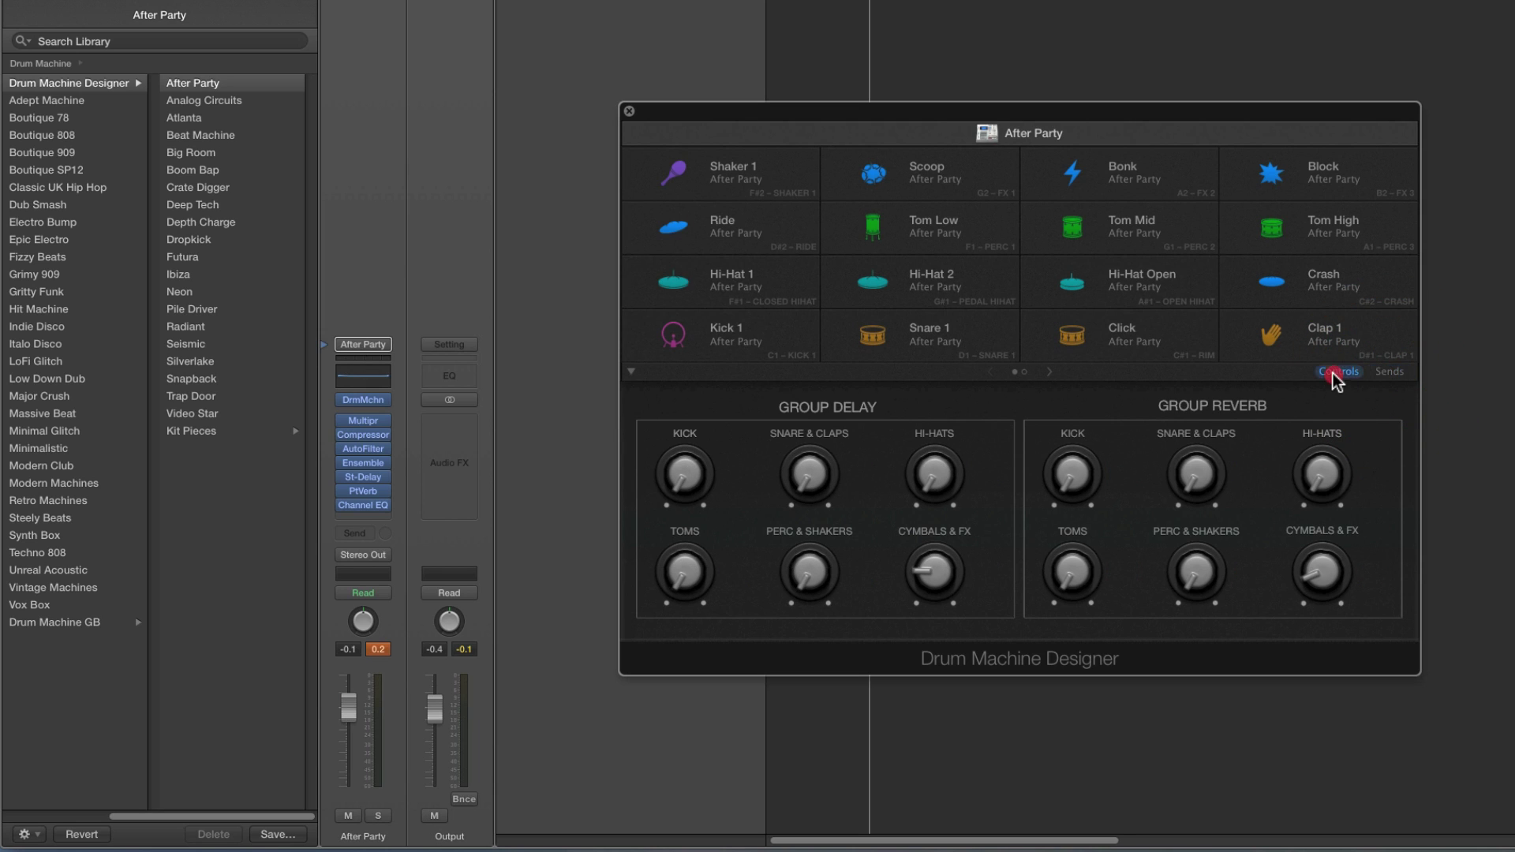
{"action": "left_click", "coordinate": [1387, 371]}
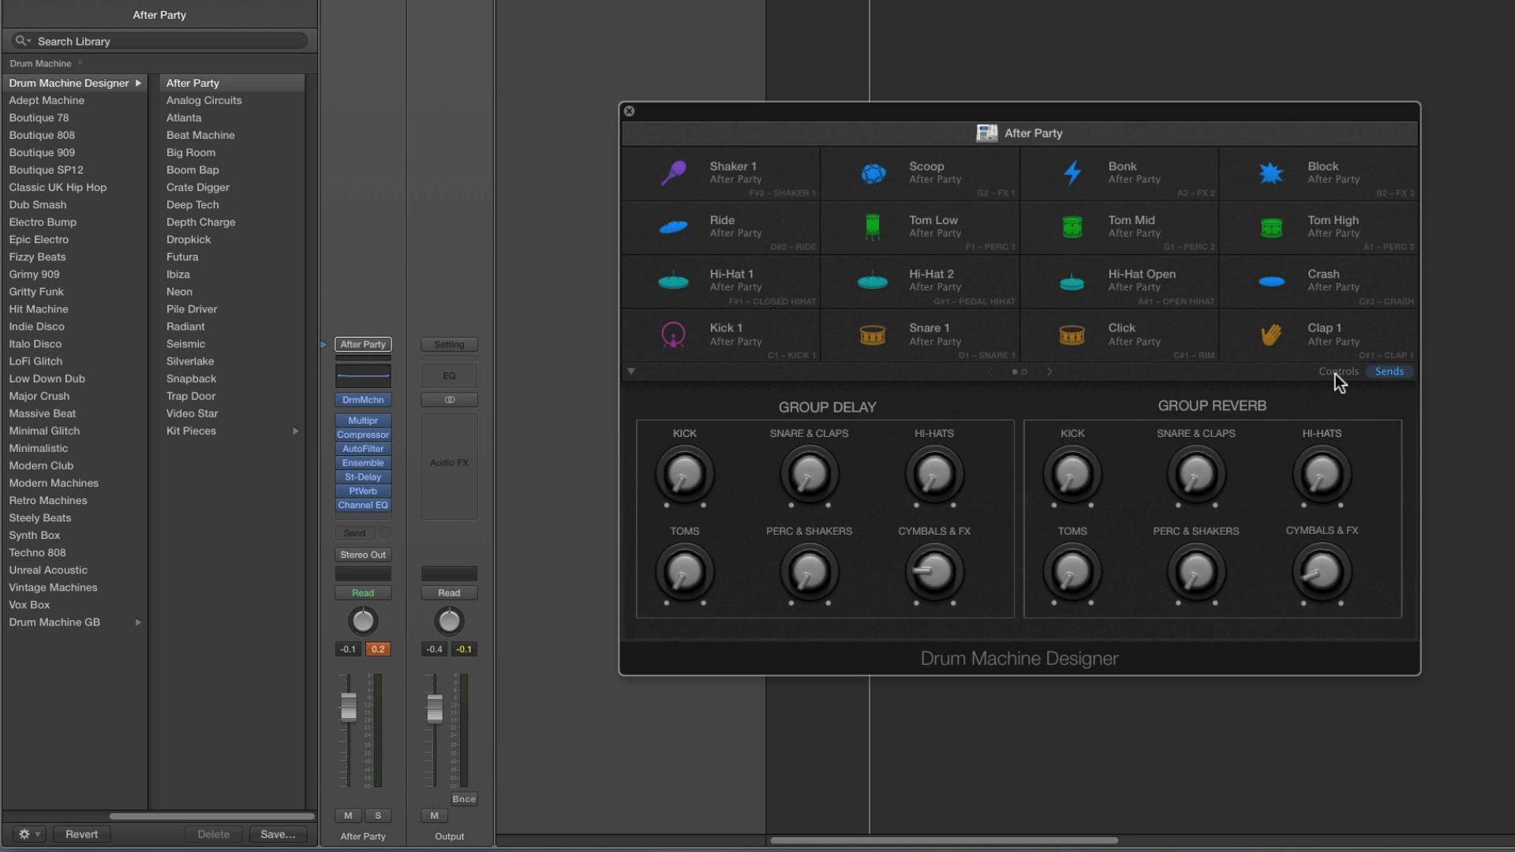
{"action": "left_click", "coordinate": [1337, 374]}
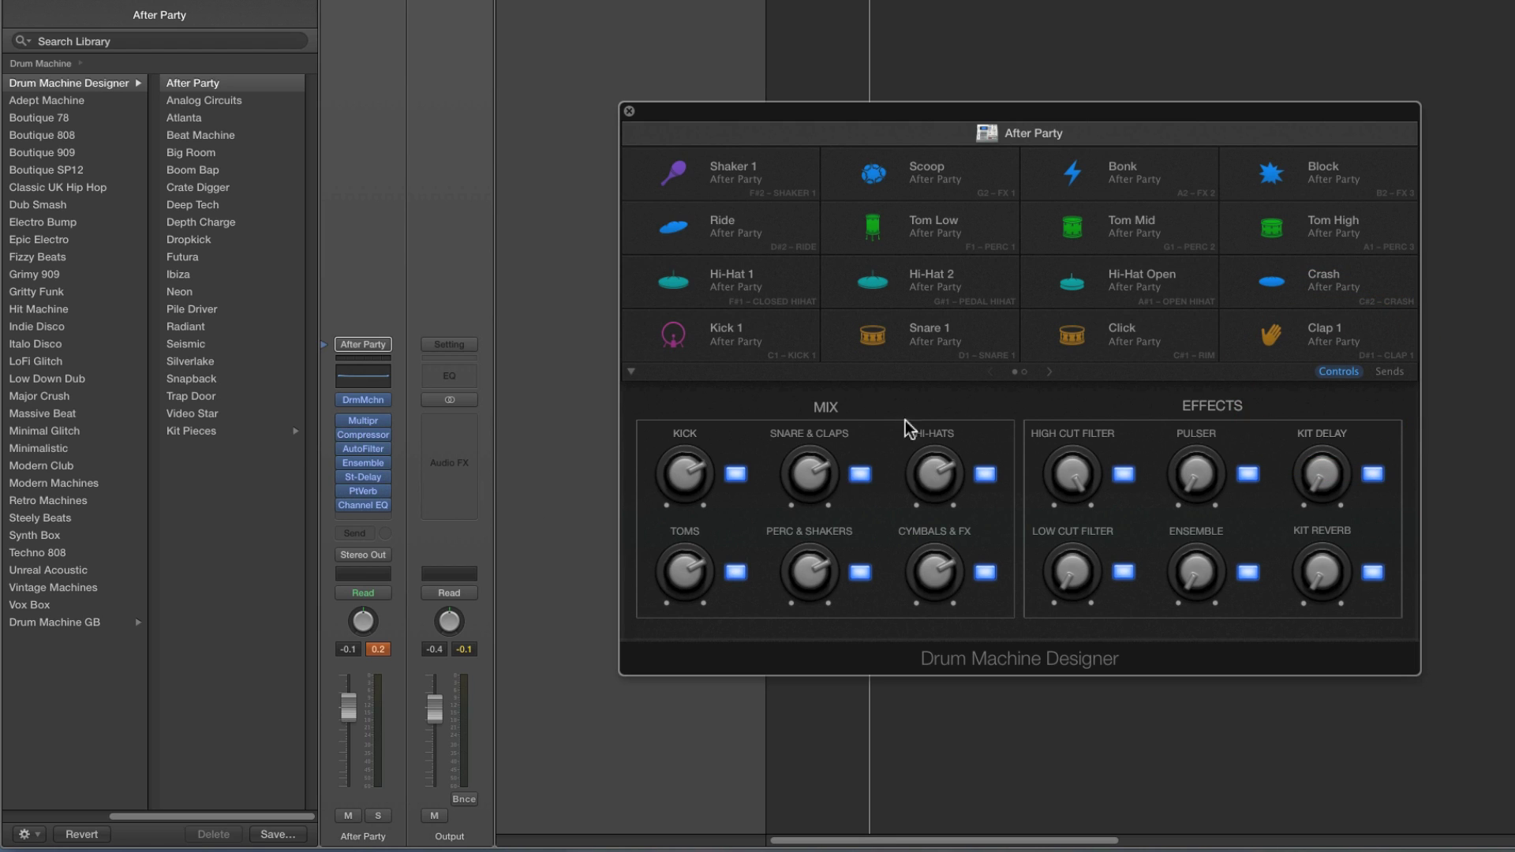
Compare Snare 1's pad controls and channel strip with those of the whole After Party kit
{"action": "left_click", "coordinate": [875, 337]}
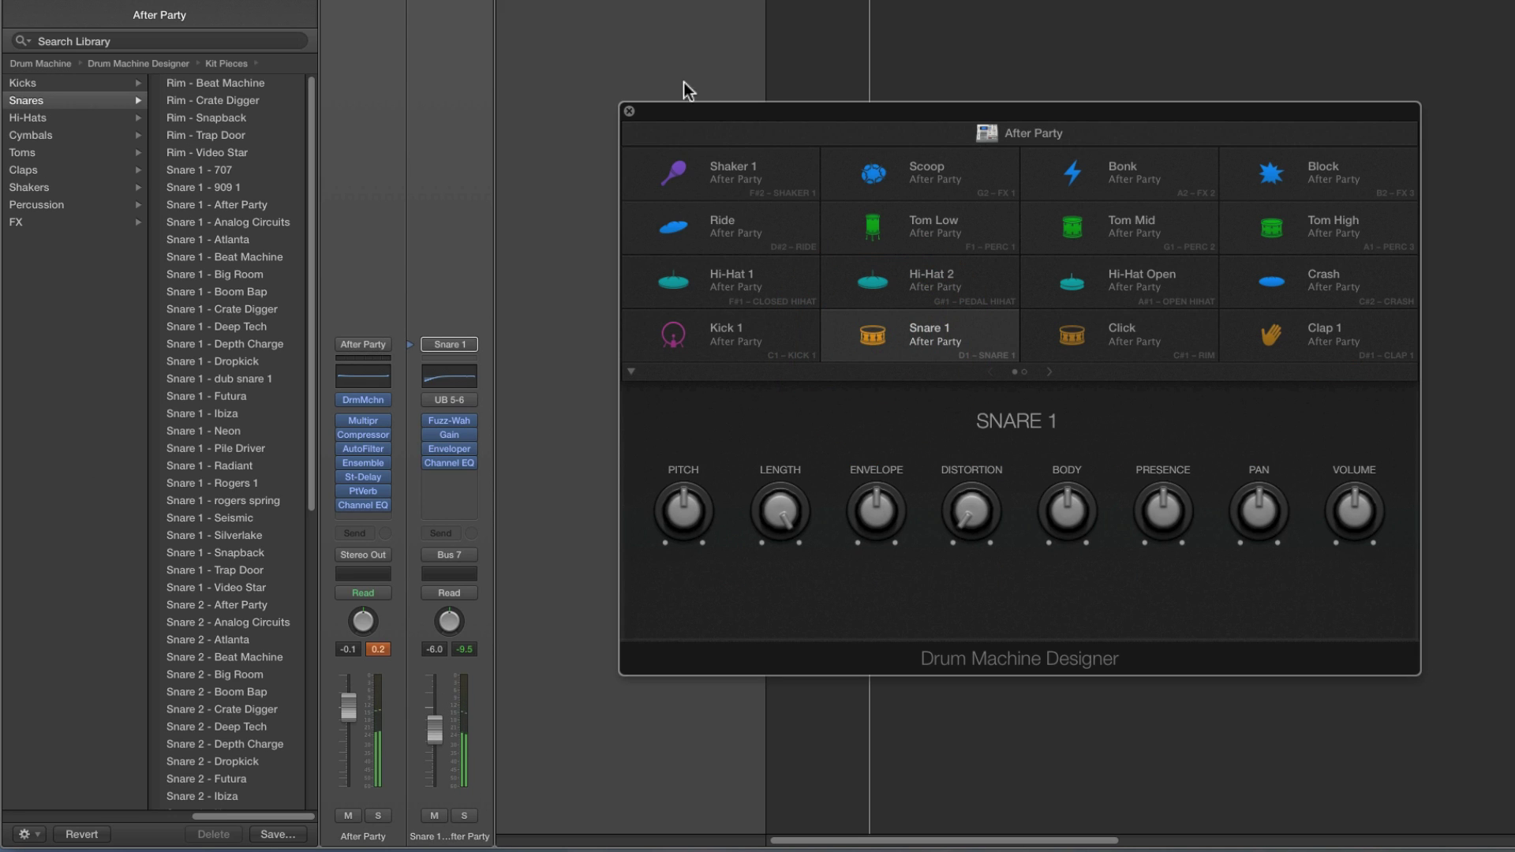
{"action": "left_click", "coordinate": [1018, 135]}
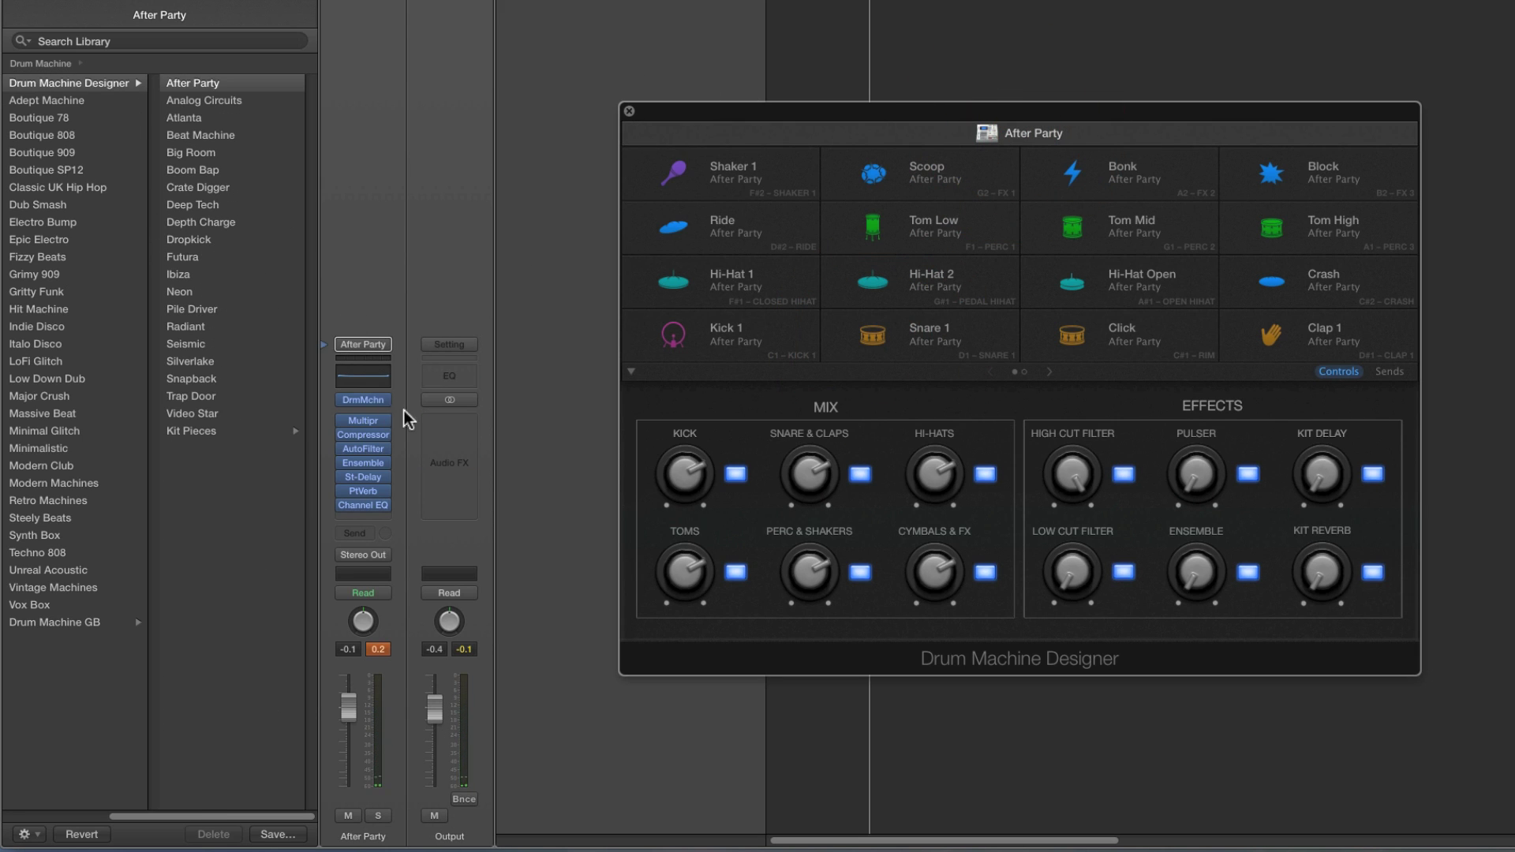
{"action": "left_click", "coordinate": [898, 338]}
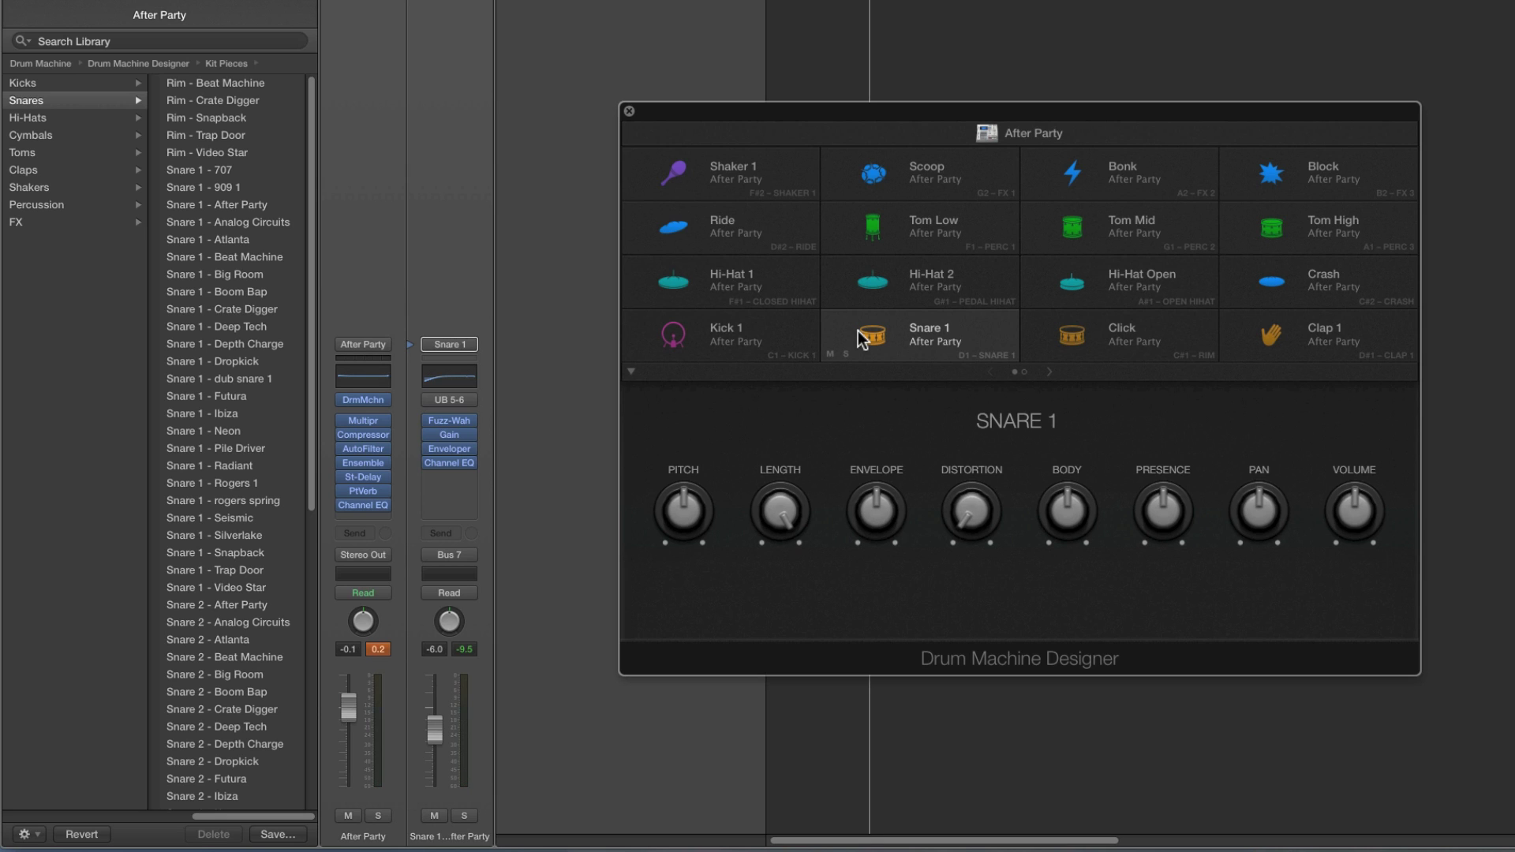
{"action": "left_click", "coordinate": [986, 142]}
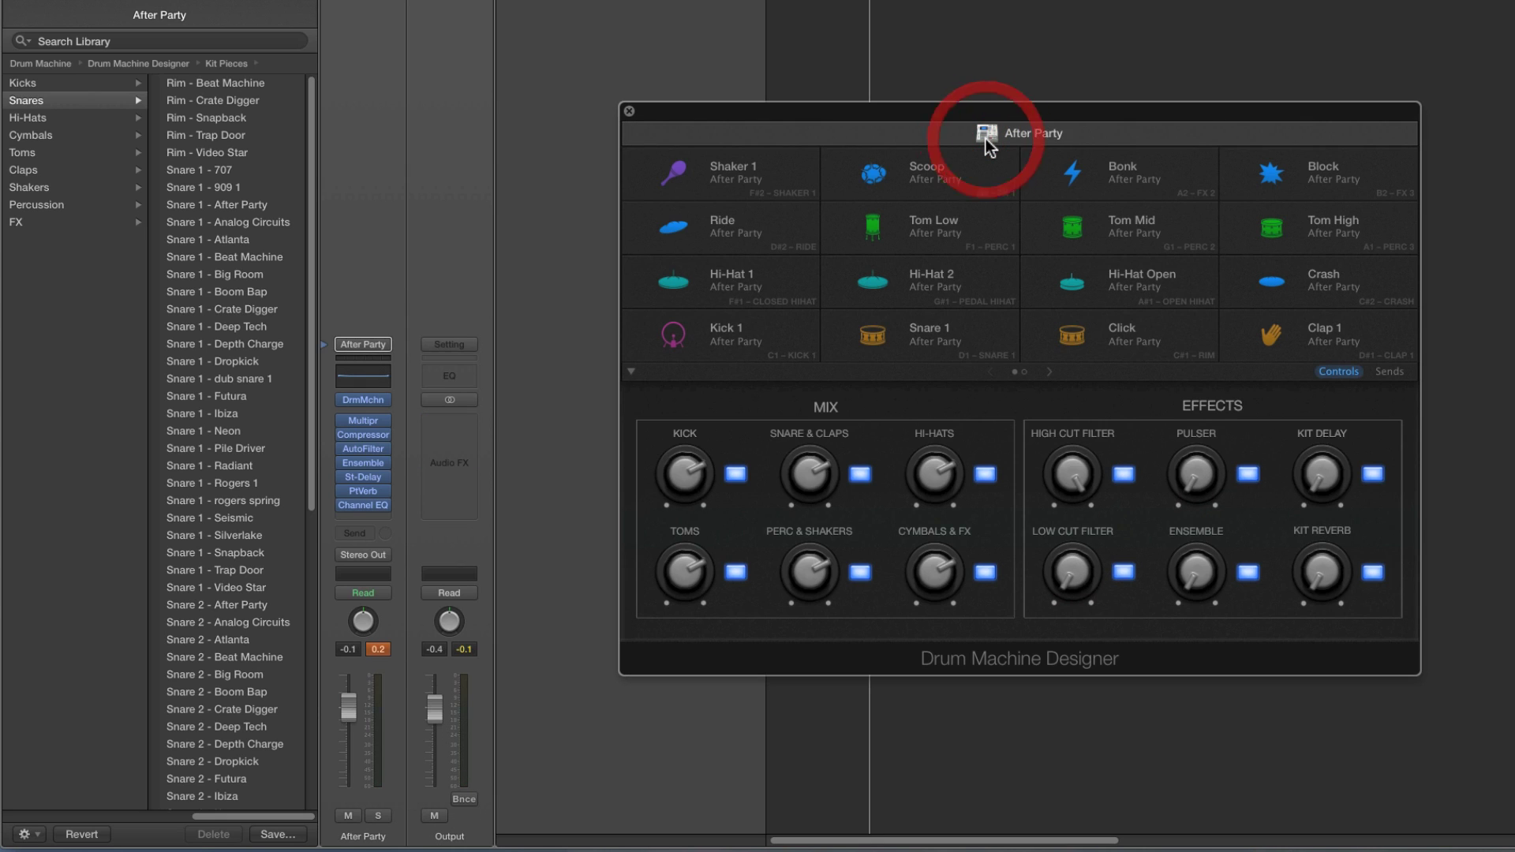